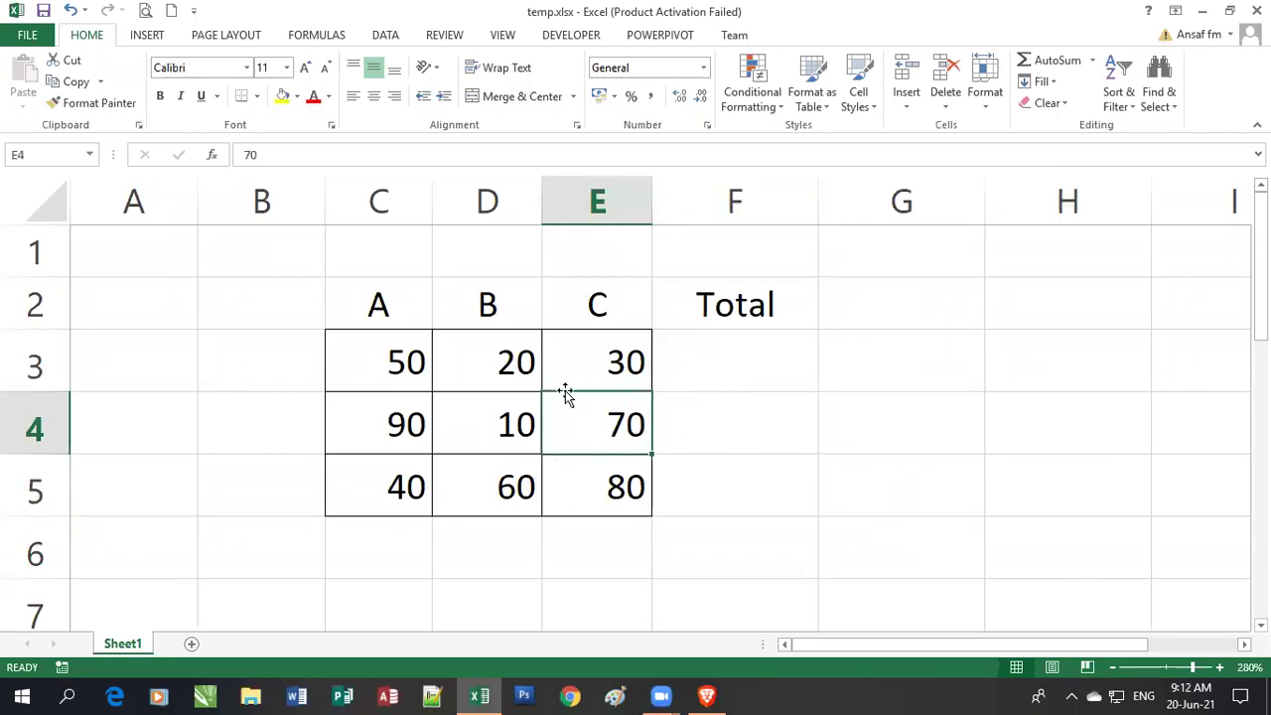
# Enter the text sum(c3) without a leading equals sign in cell F3 under the Total heading
pyautogui.click(740, 365)
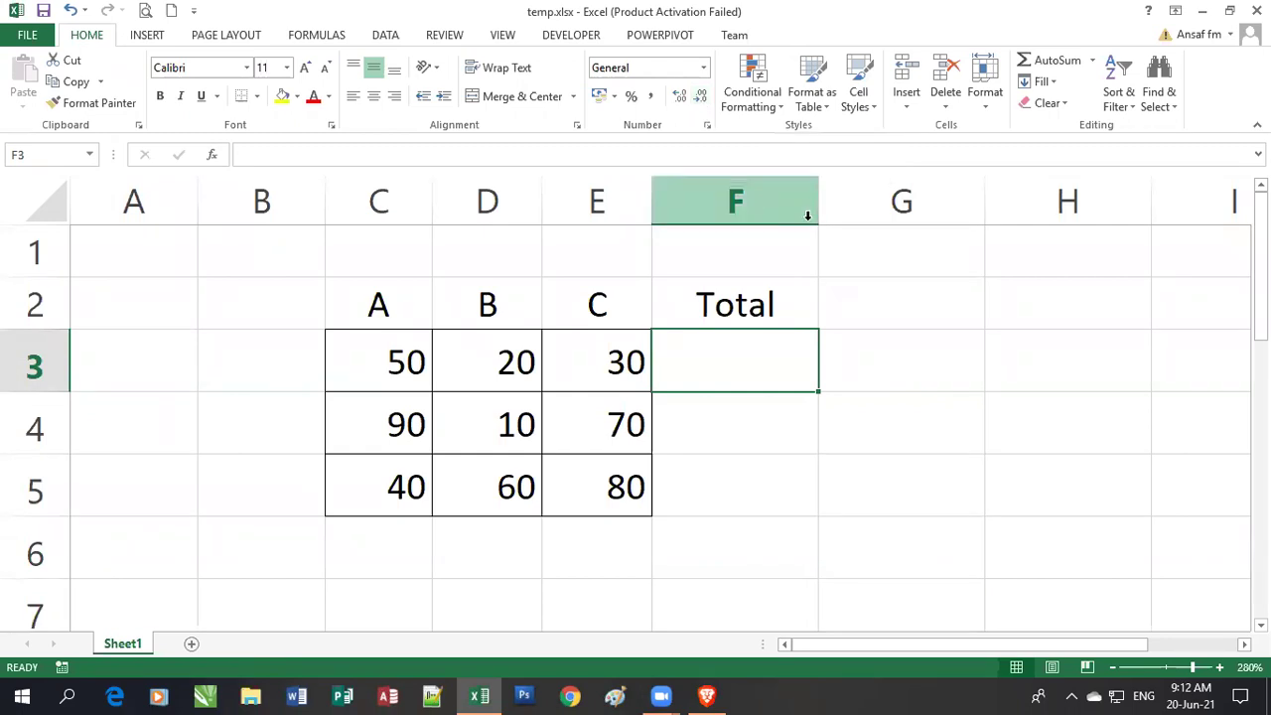
pyautogui.write('sum')
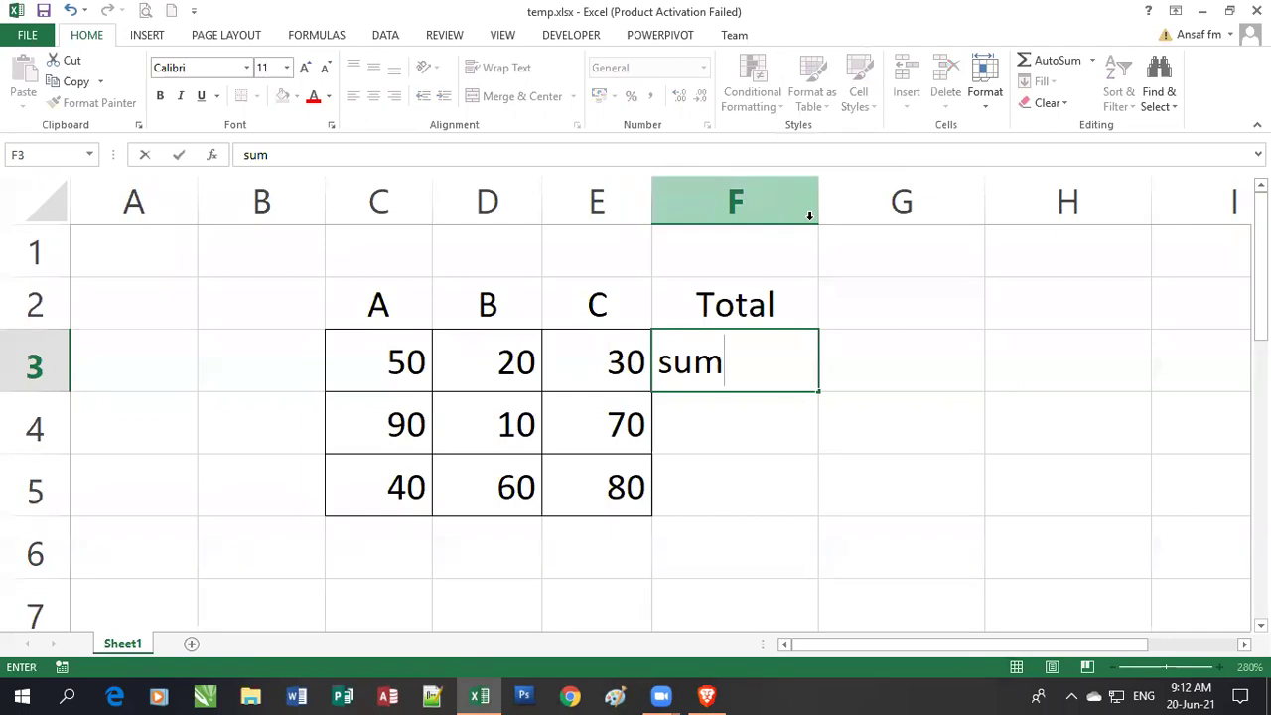
pyautogui.write('(c3')
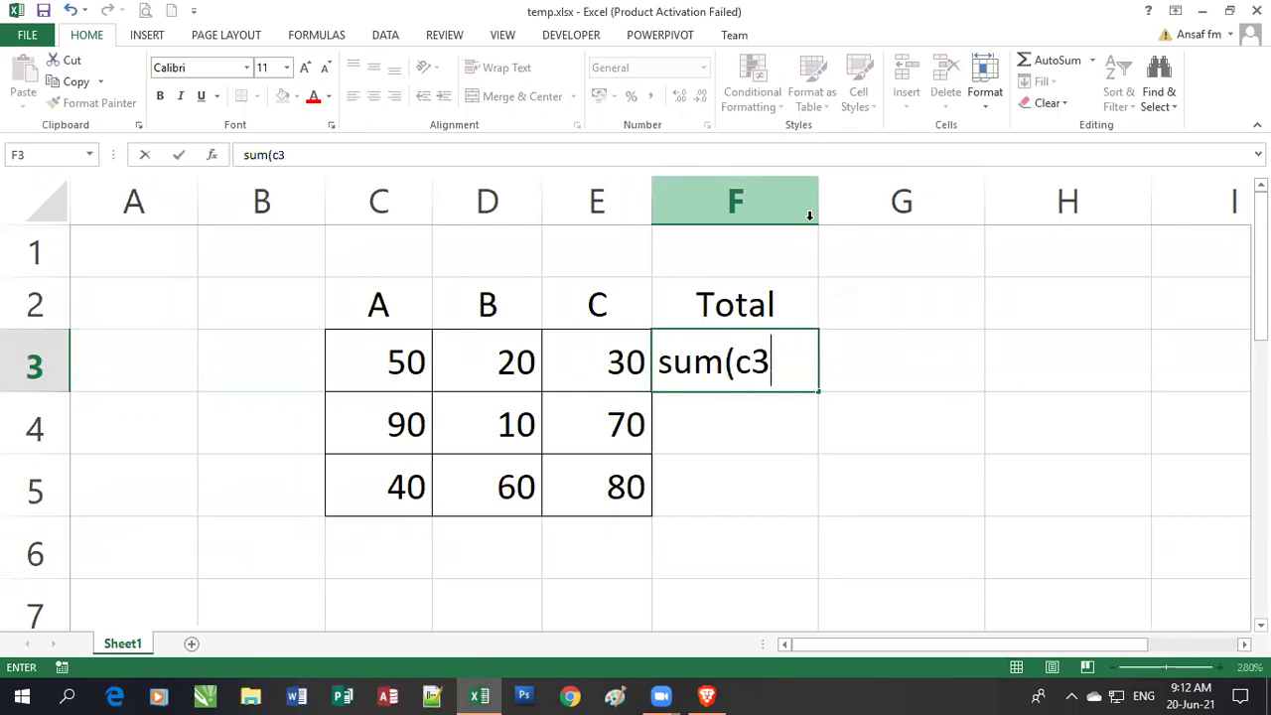
pyautogui.write(')')
# Insert an equals sign at the start of the F3 entry so that it reads =sum(c3)
pyautogui.press('Left')
pyautogui.press('Left')
pyautogui.press('Left')
pyautogui.press('Right')
pyautogui.press('Right')
pyautogui.press('Right')
pyautogui.press('F2')
pyautogui.press('Left')
pyautogui.press('Left')
pyautogui.press('Left')
pyautogui.press('Left')
pyautogui.press('Left')
pyautogui.press('Left')
pyautogui.press('Left')
pyautogui.write('=')
pyautogui.press('Right')
pyautogui.press('Right')
pyautogui.press('Right')
pyautogui.press('Right')
pyautogui.press('Right')
pyautogui.press('Right')
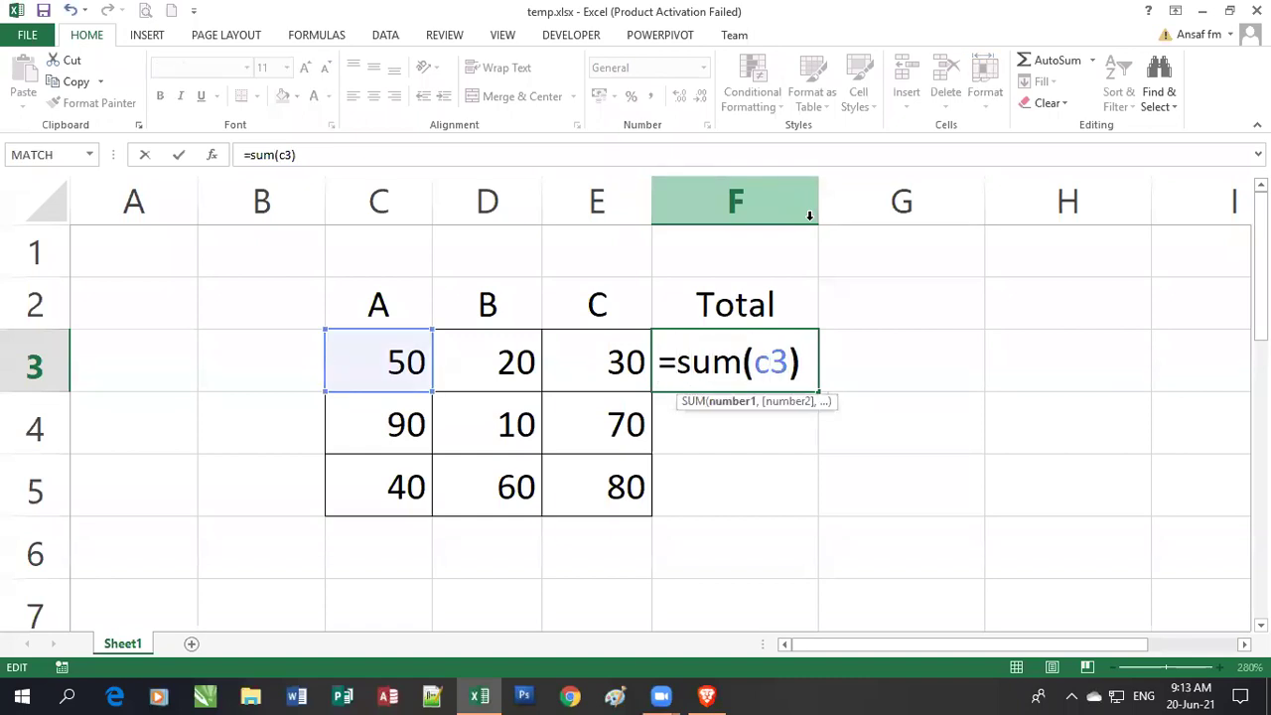
pyautogui.press('Right')
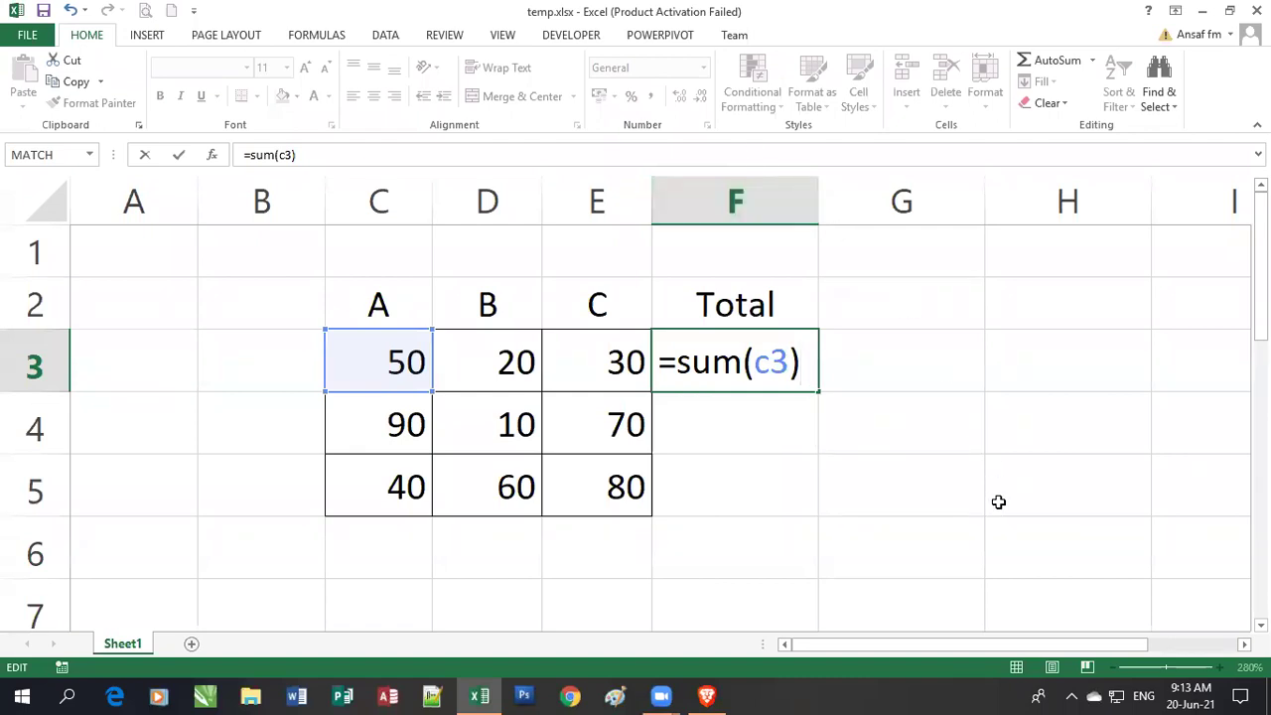
# Replace the whole formula in F3 with =c3+e3
pyautogui.click(793, 365)
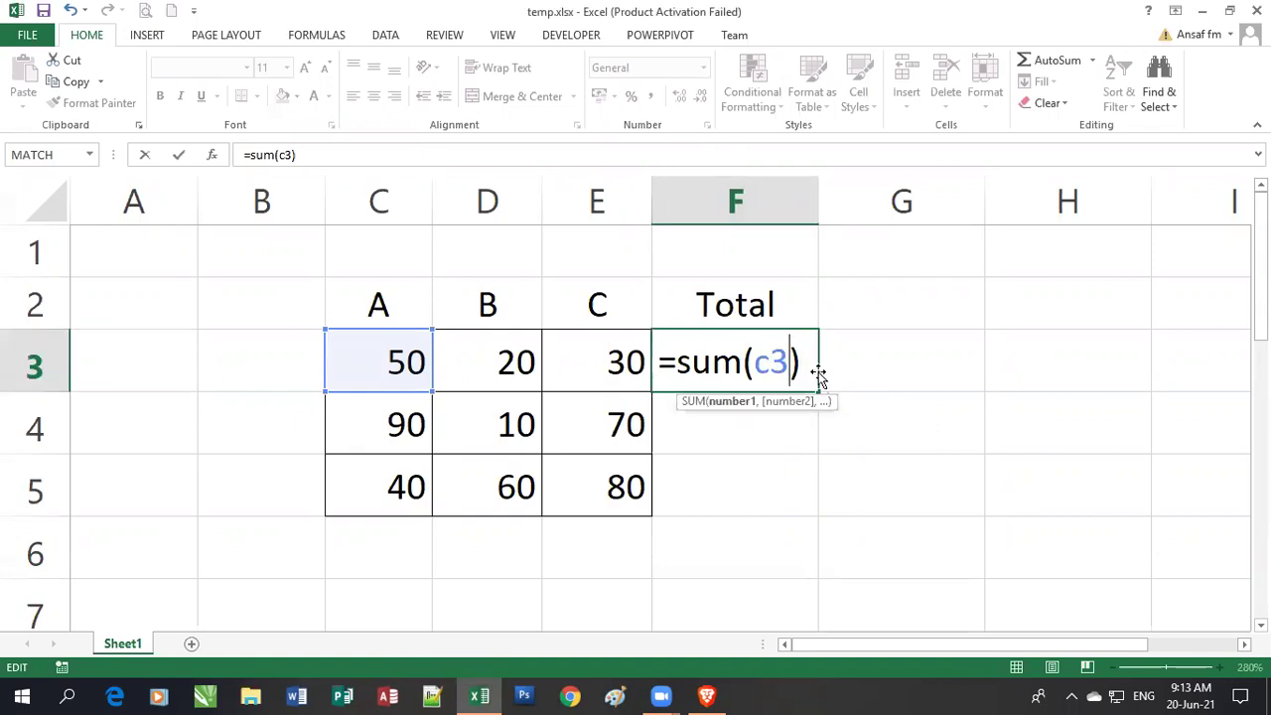
pyautogui.moveTo(800, 366); pyautogui.dragTo(646, 367)
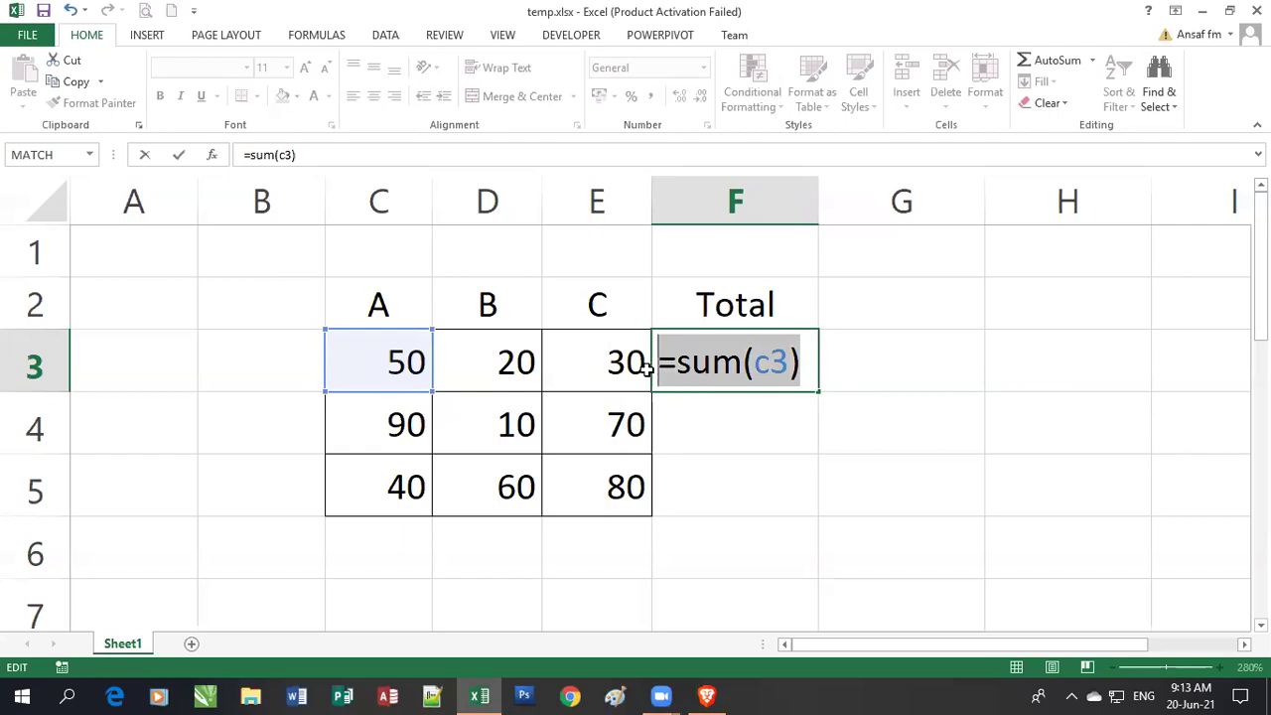
pyautogui.write('=c3')
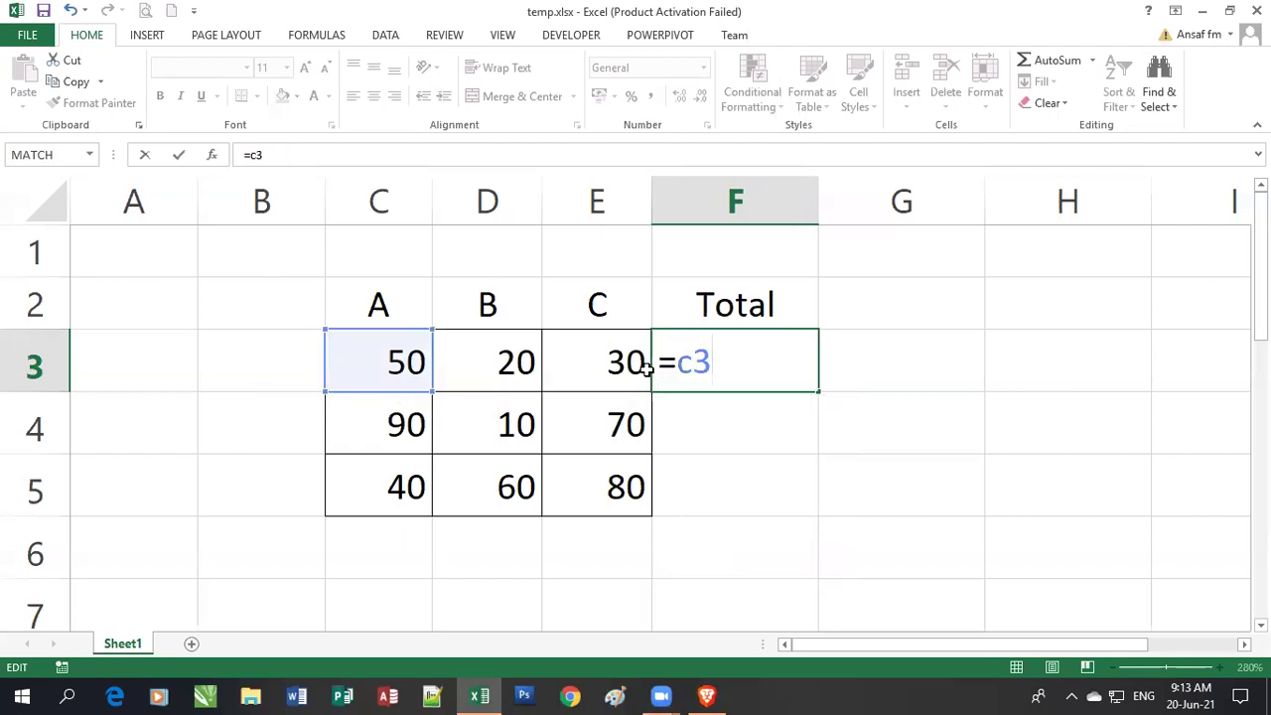
pyautogui.write('+e3')
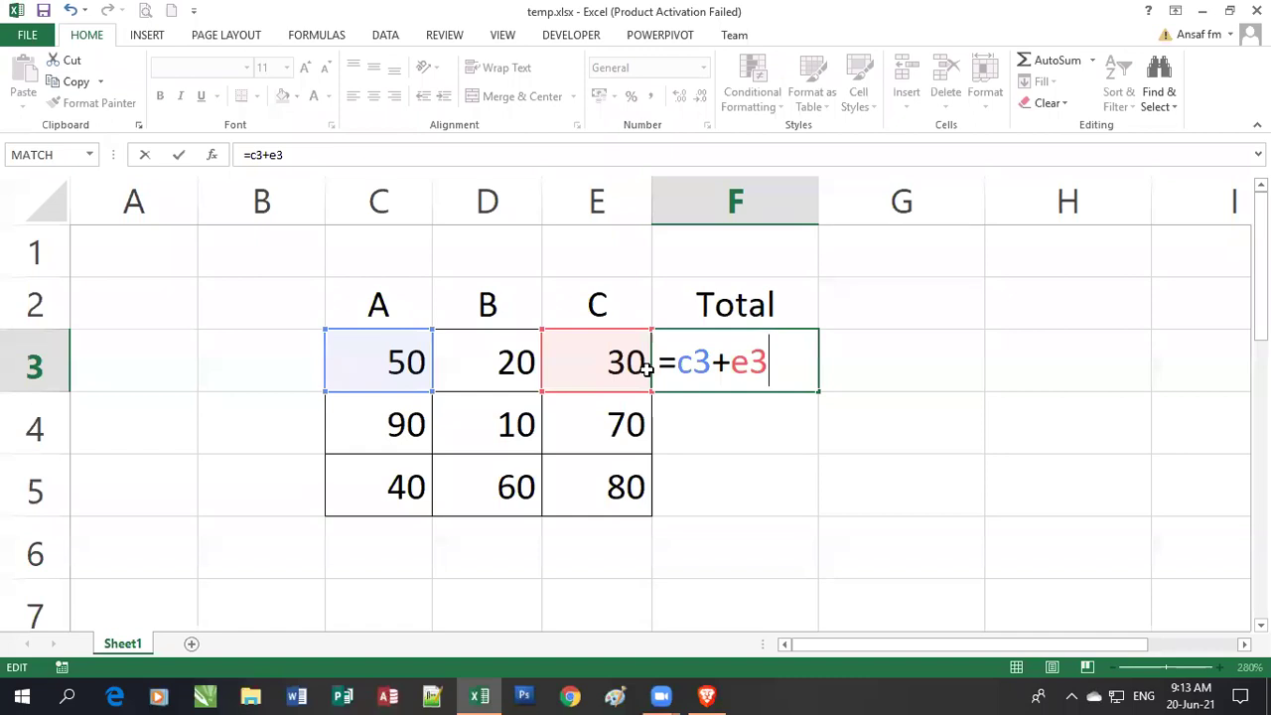
pyautogui.press('Return')
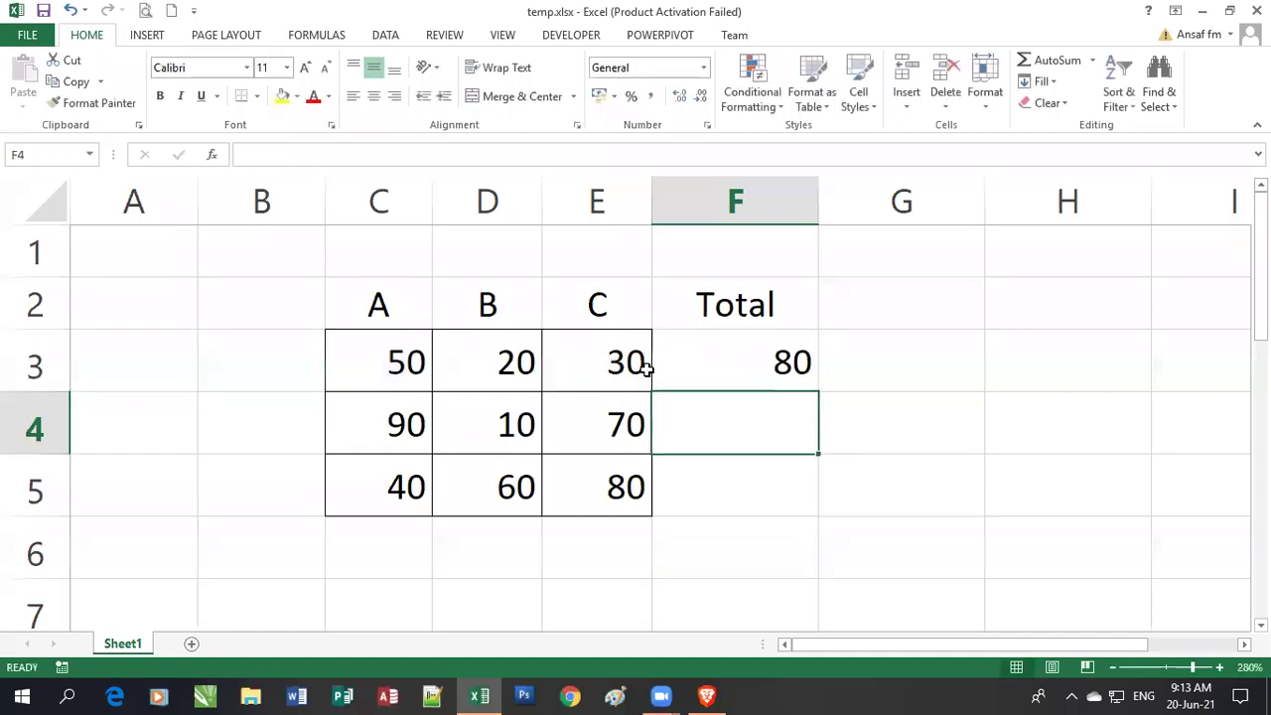
# Clear the formula from the first Total cell, F3
pyautogui.click(726, 377)
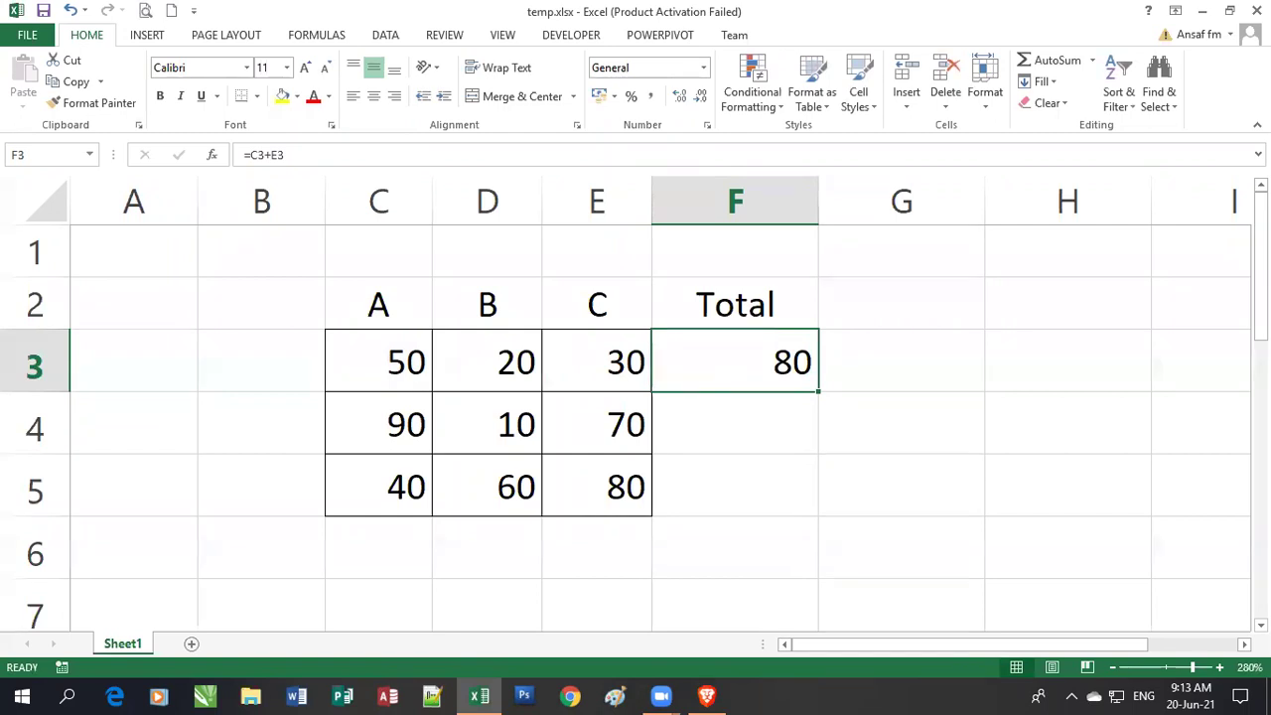
pyautogui.press('Delete')
pyautogui.click(633, 435)
pyautogui.click(735, 385)
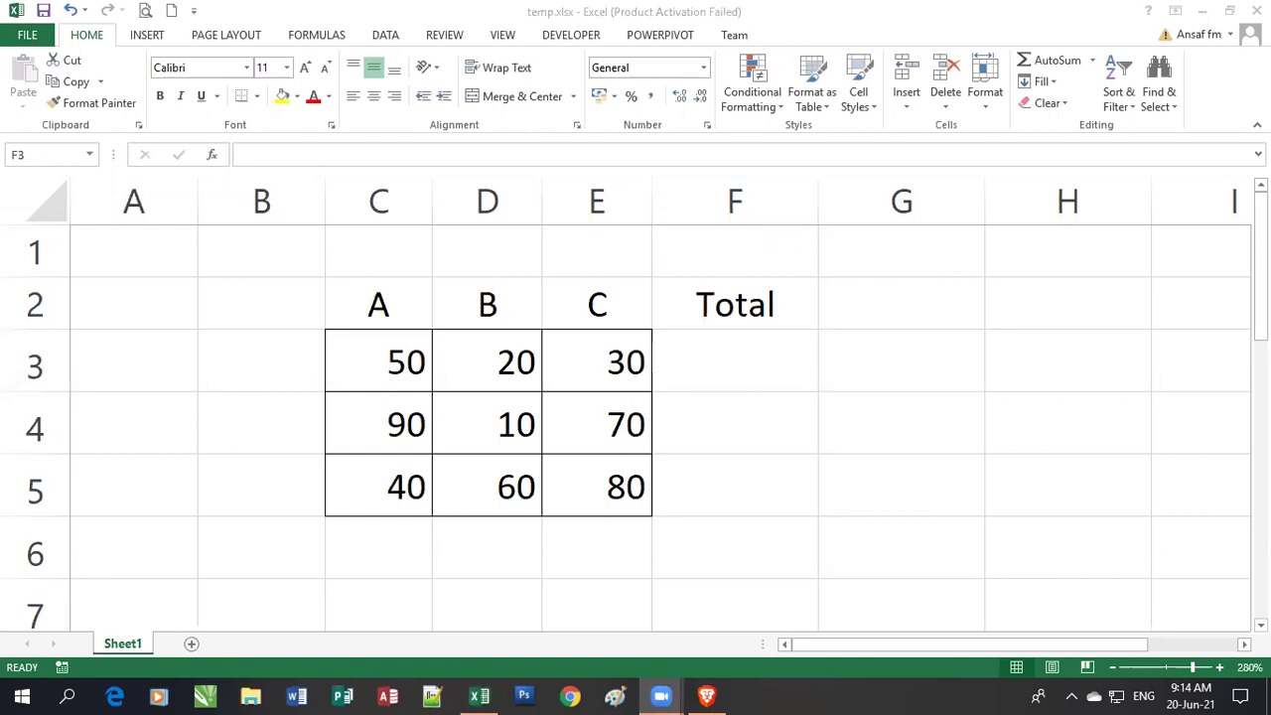
# Write the formula =sum(c3:d3:e3:) in cell F3 under the Total heading
pyautogui.click(718, 358)
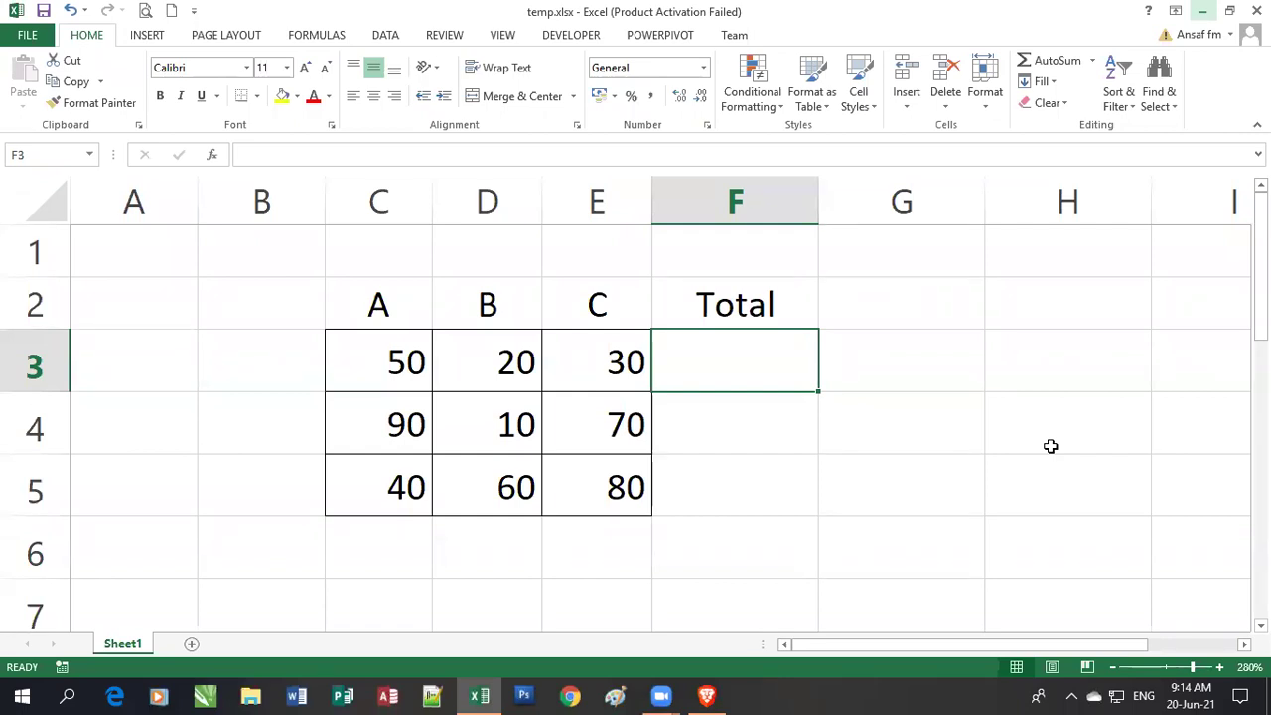
pyautogui.write('=sum')
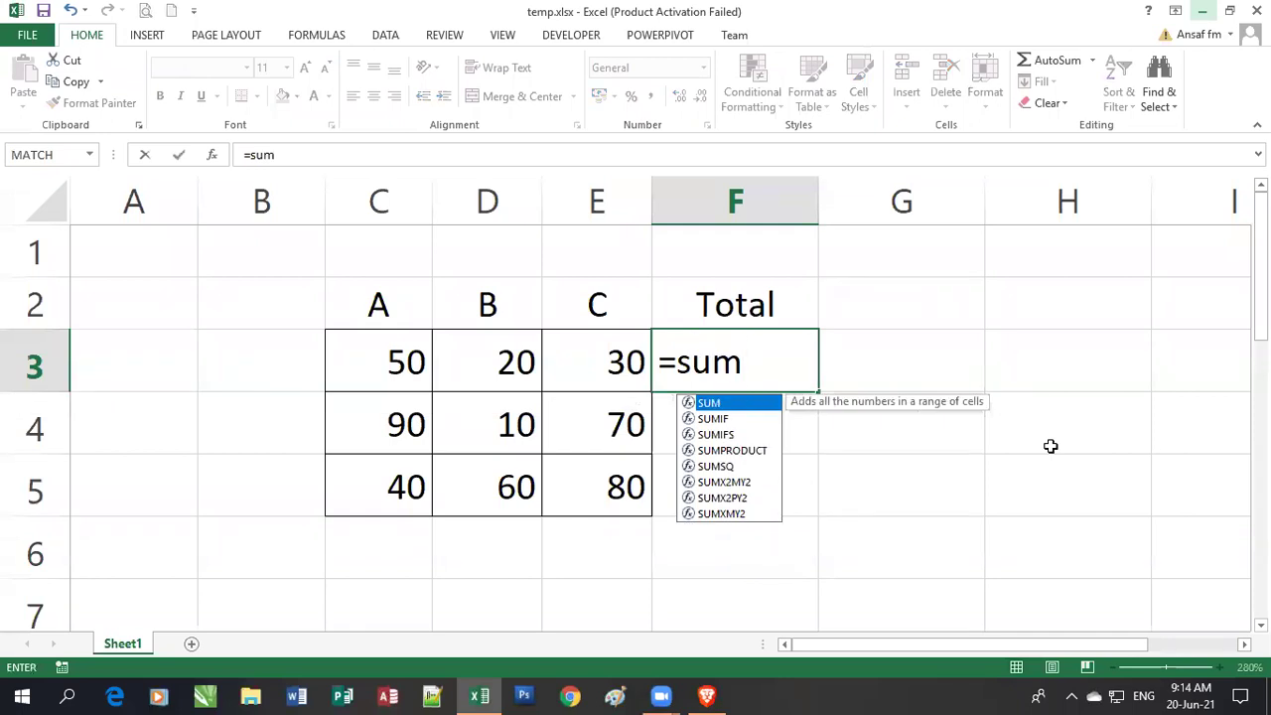
pyautogui.write('(')
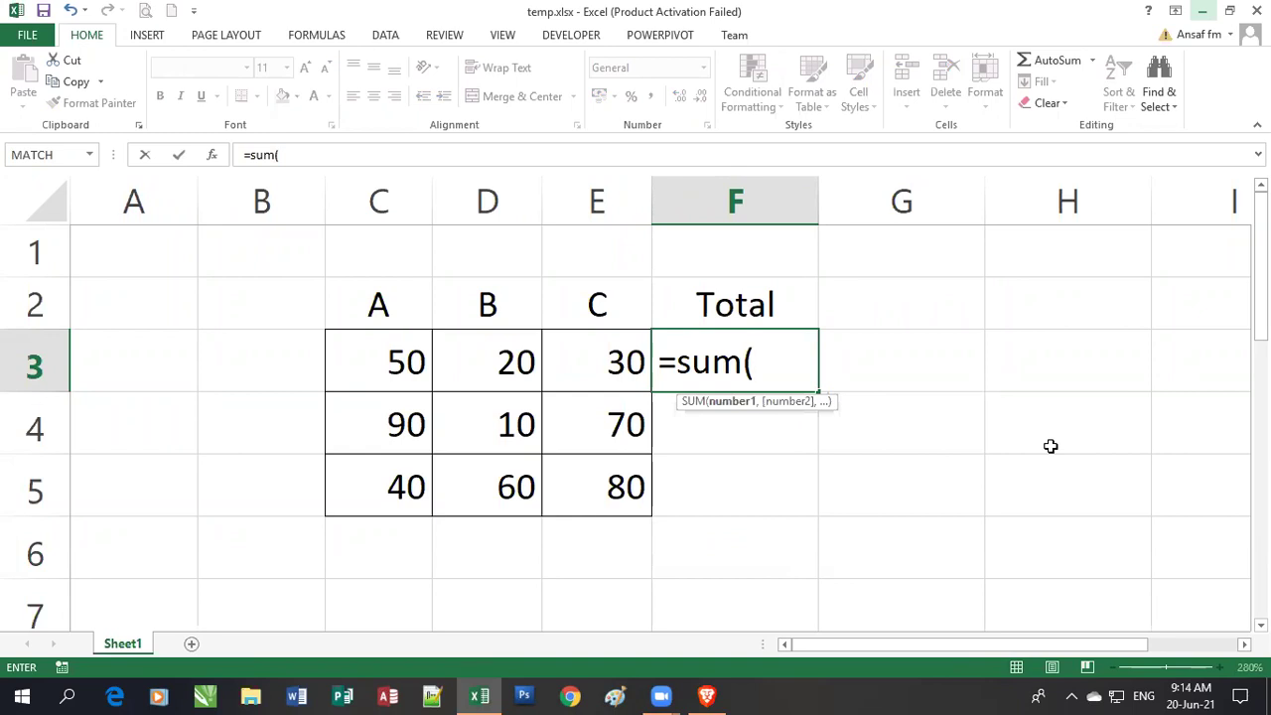
pyautogui.write('c3:')
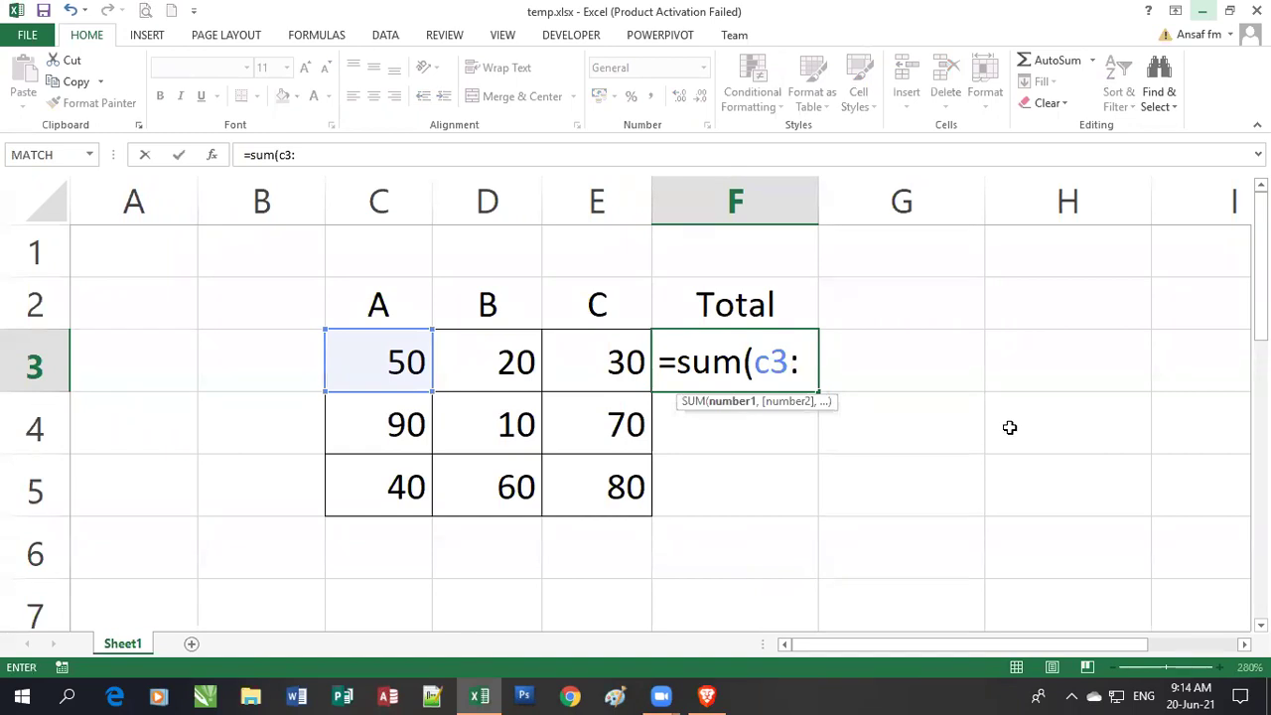
pyautogui.write('d3:')
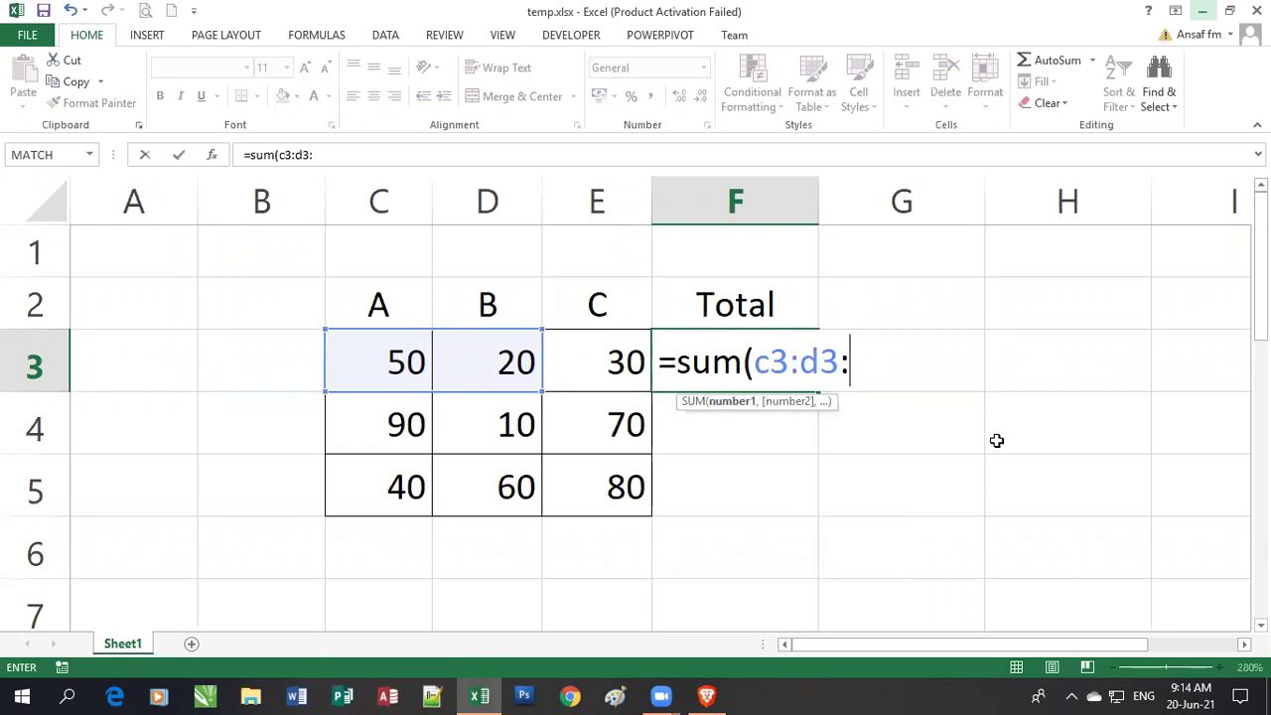
pyautogui.write('e3')
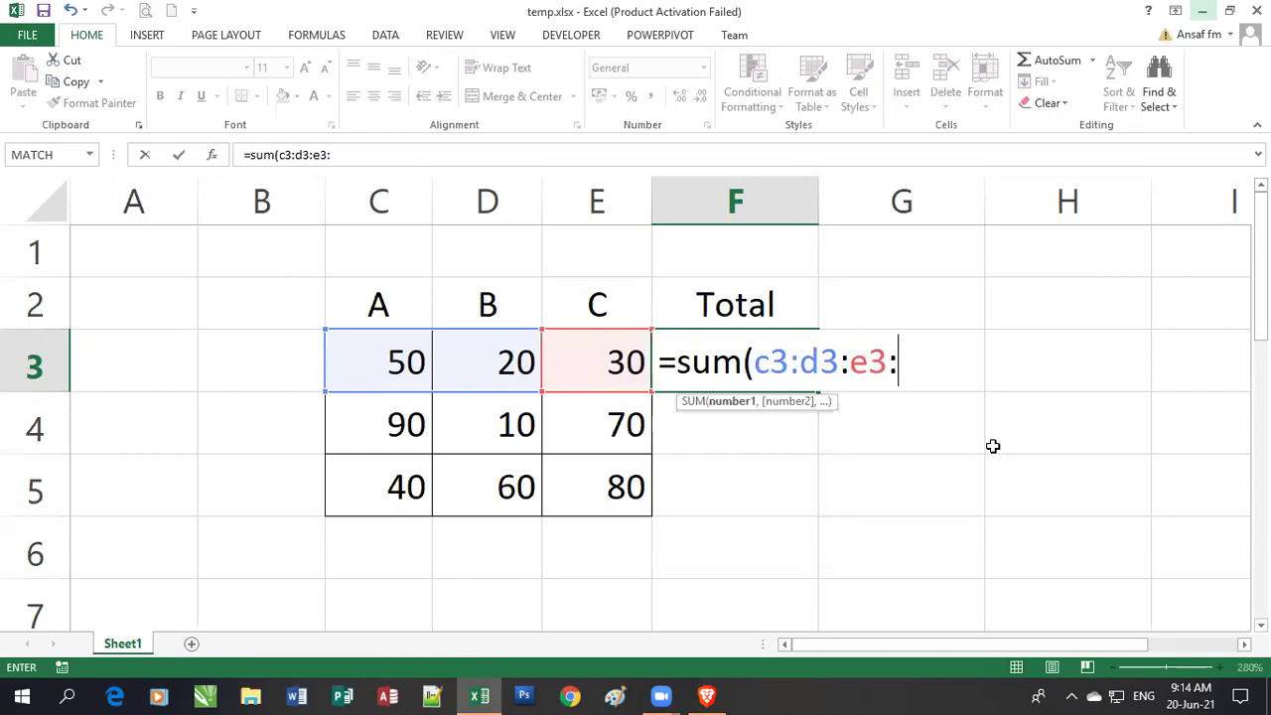
pyautogui.write(':)')
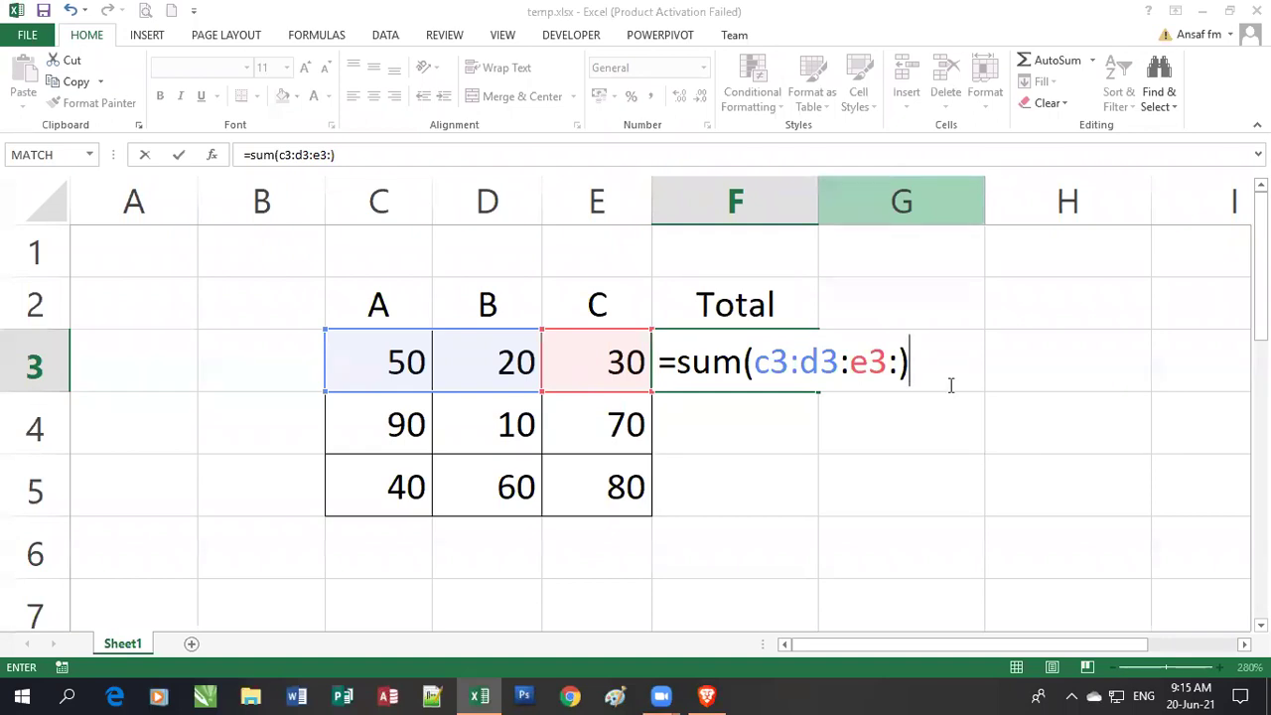
# Replace the arguments of the SUM formula in F3 with the range c3:e3 and commit it
pyautogui.moveTo(901, 365); pyautogui.dragTo(770, 366)
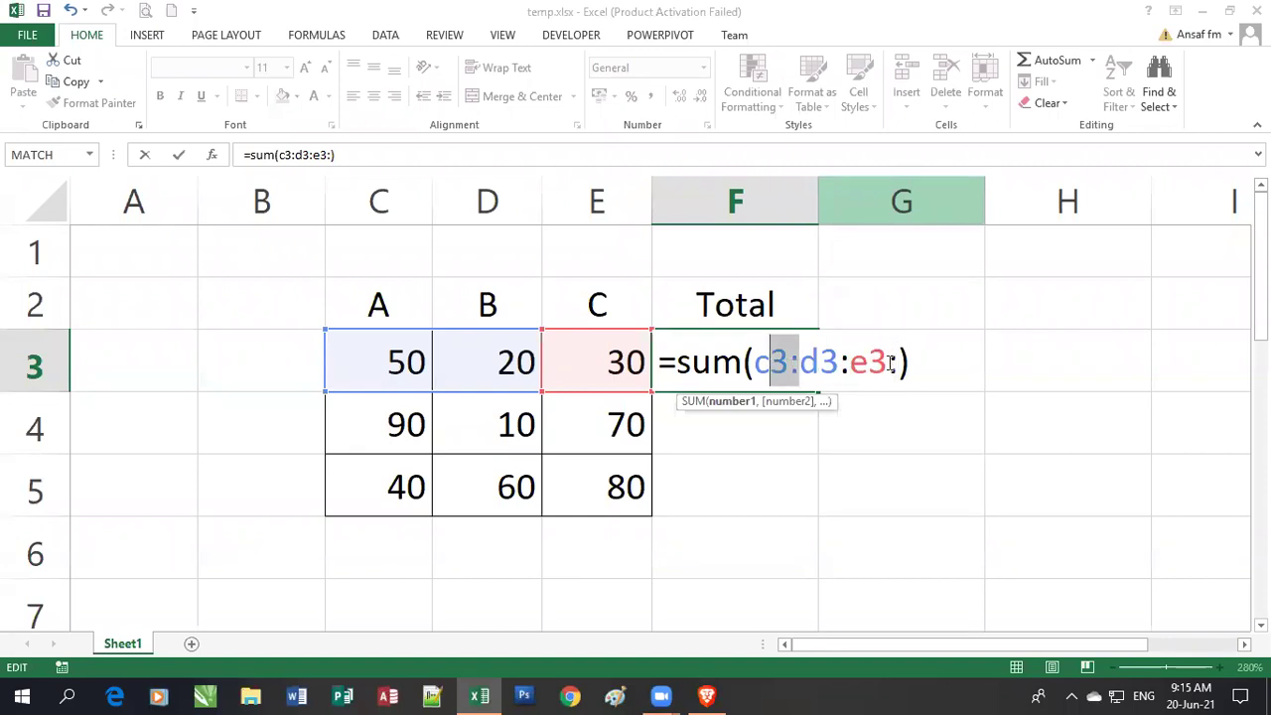
pyautogui.moveTo(904, 364); pyautogui.dragTo(752, 364)
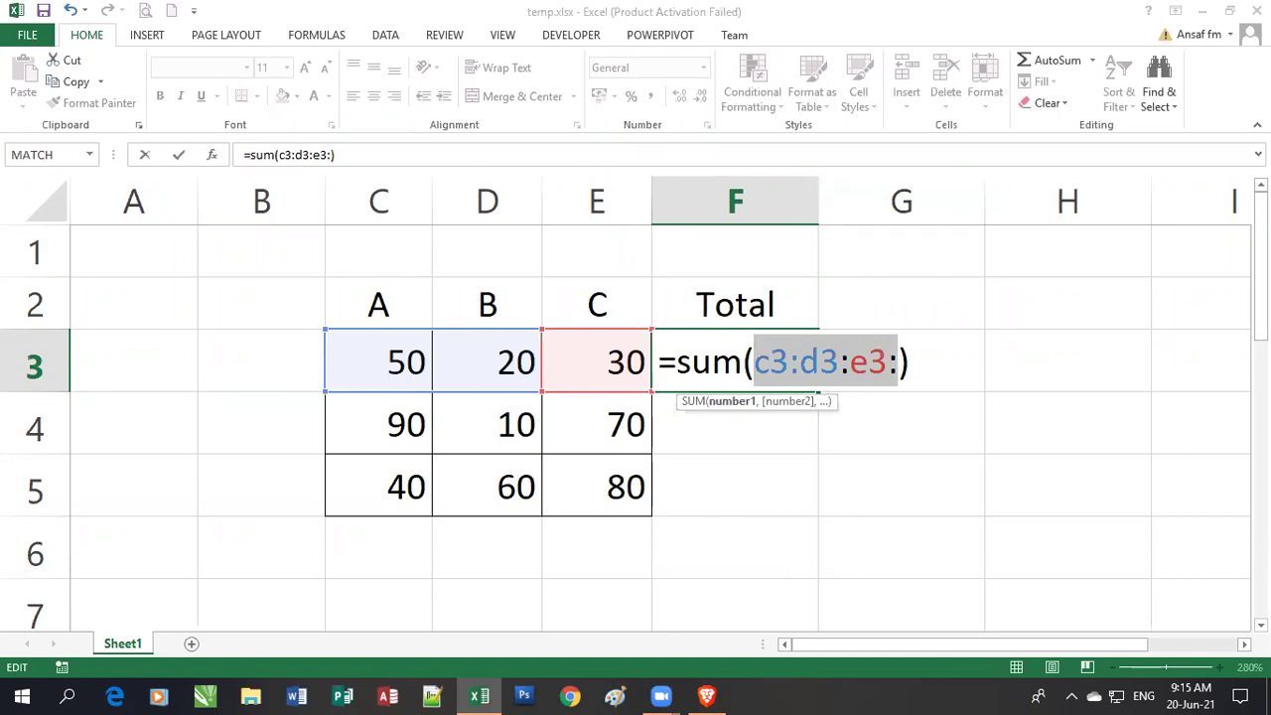
pyautogui.press('BackSpace')
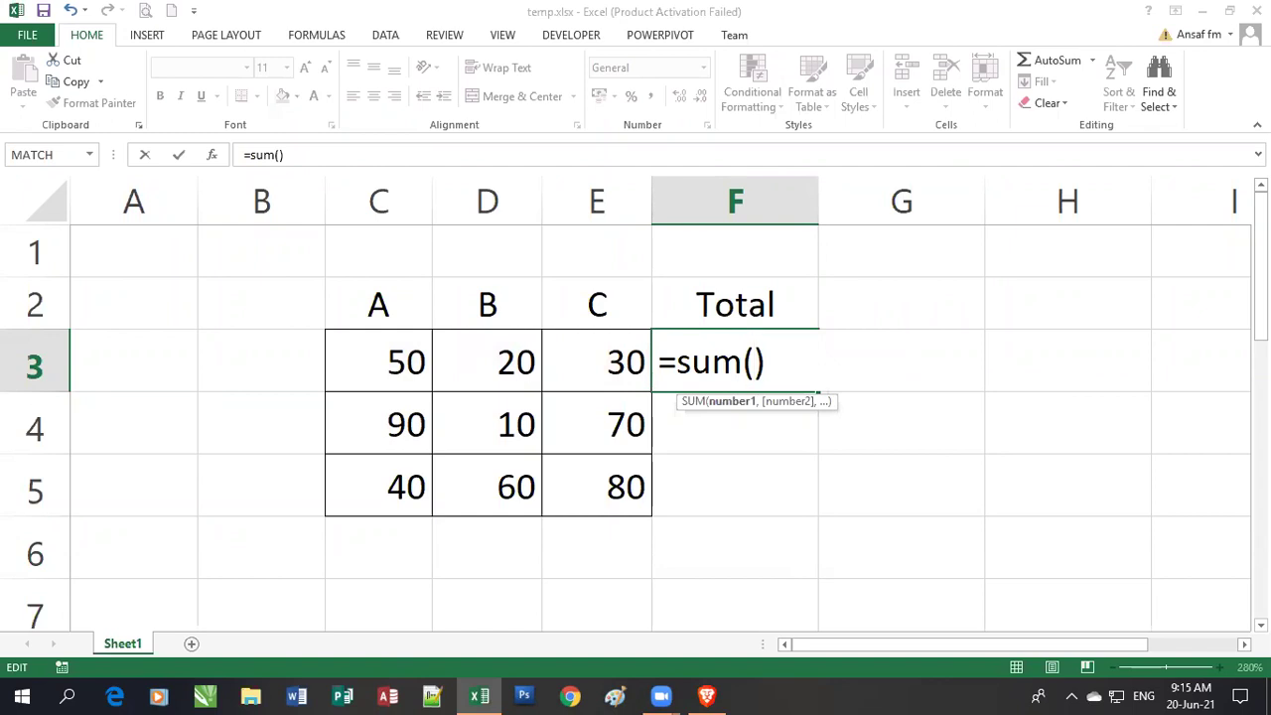
pyautogui.write('c3:')
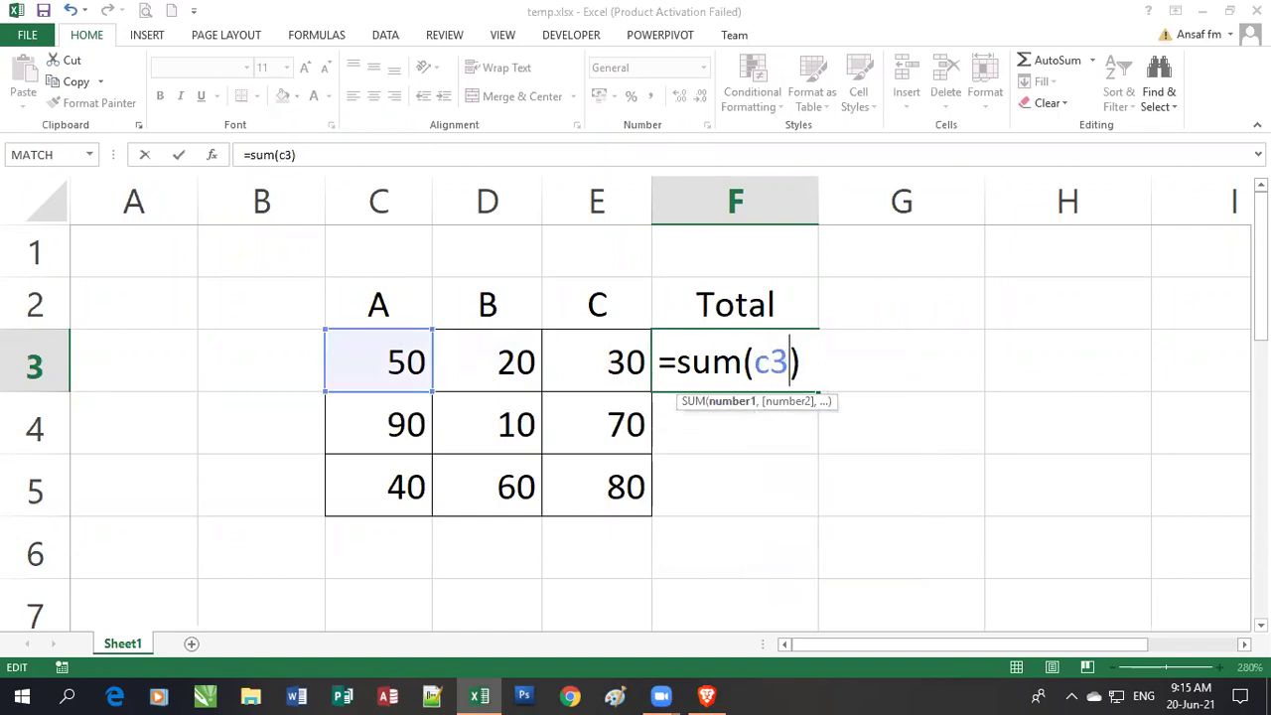
pyautogui.write('e3')
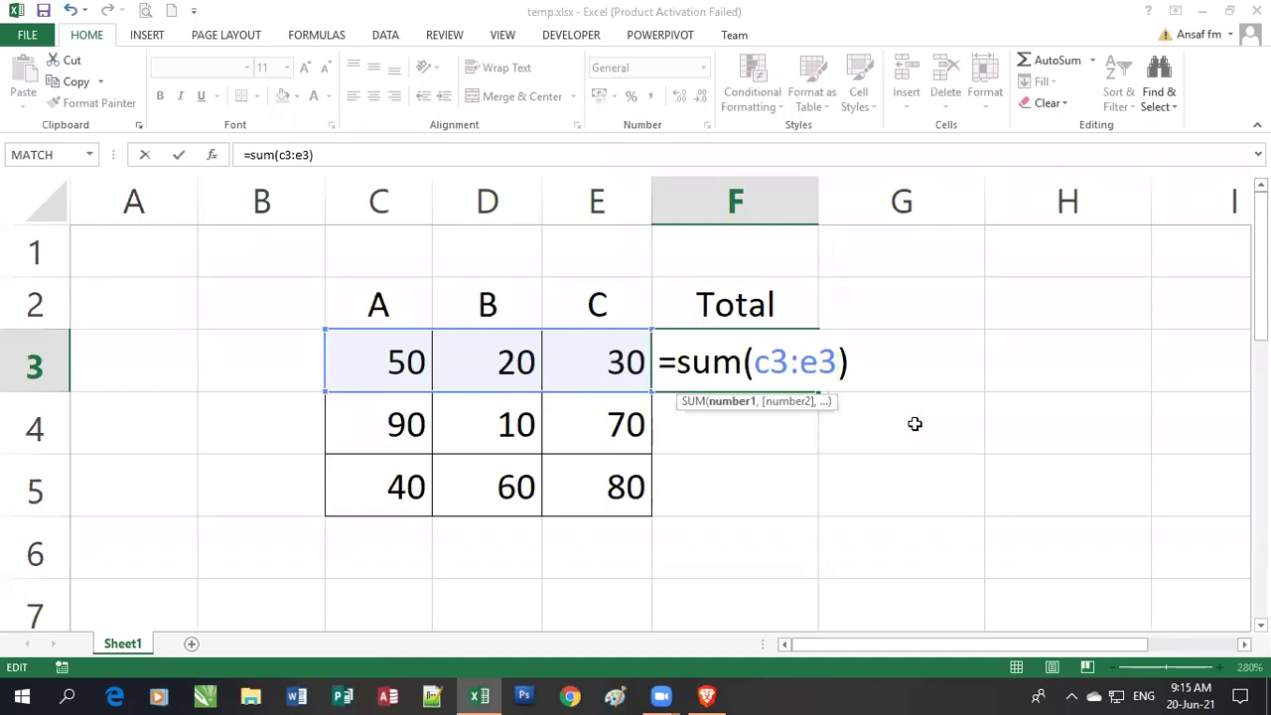
pyautogui.press('Return')
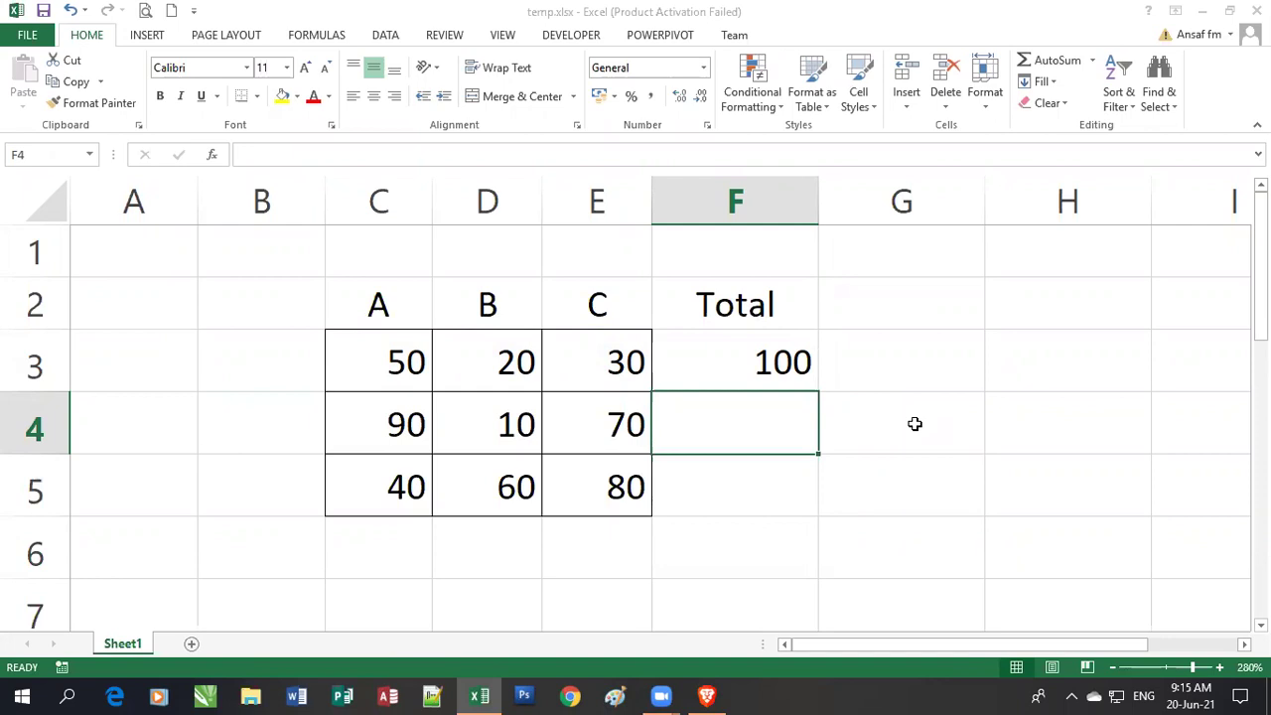
# Copy the SUM formula cell F3 and select F5 as the destination
pyautogui.click(737, 382)
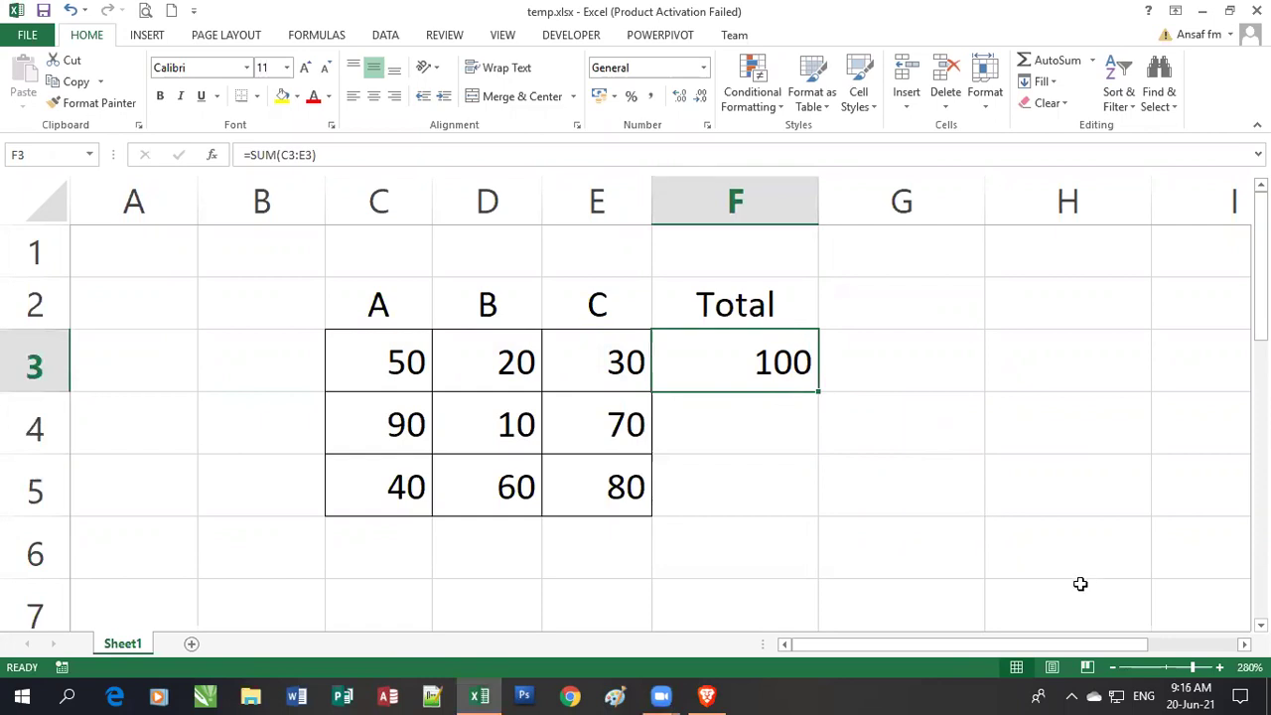
pyautogui.hotkey('ctrl', 'c')
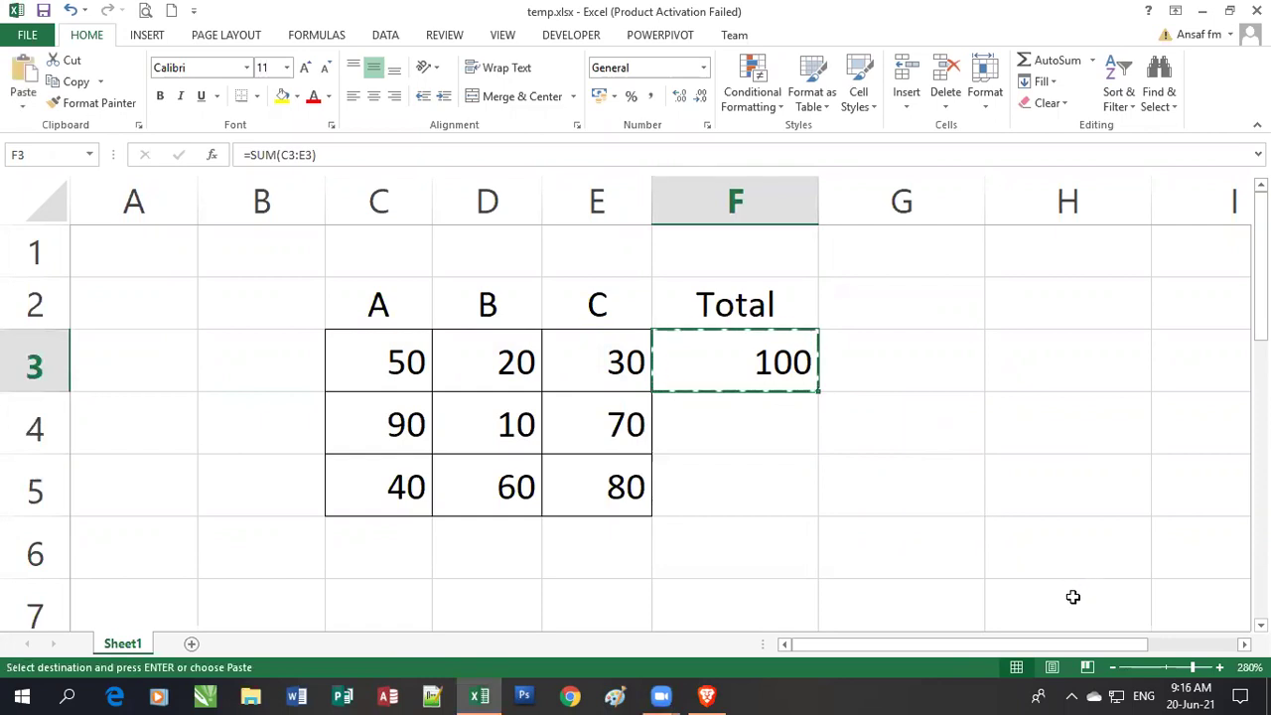
pyautogui.click(732, 494)
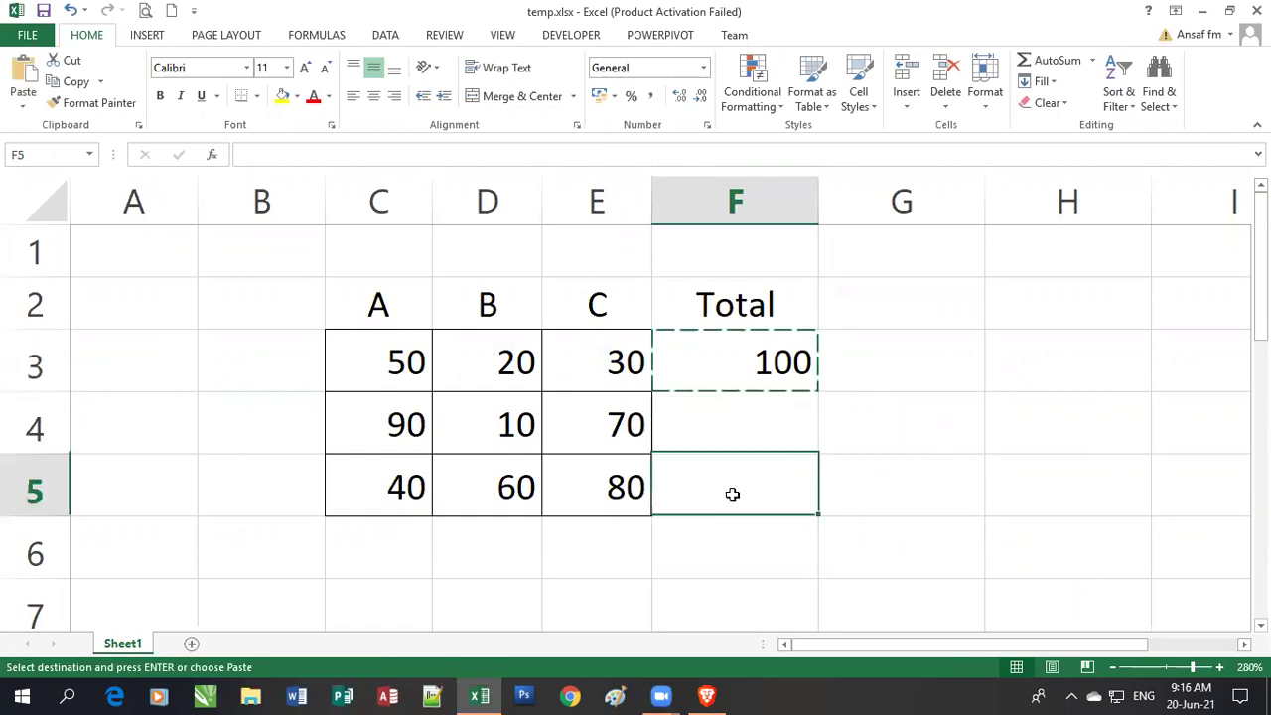
pyautogui.click(732, 493)
pyautogui.click(732, 494)
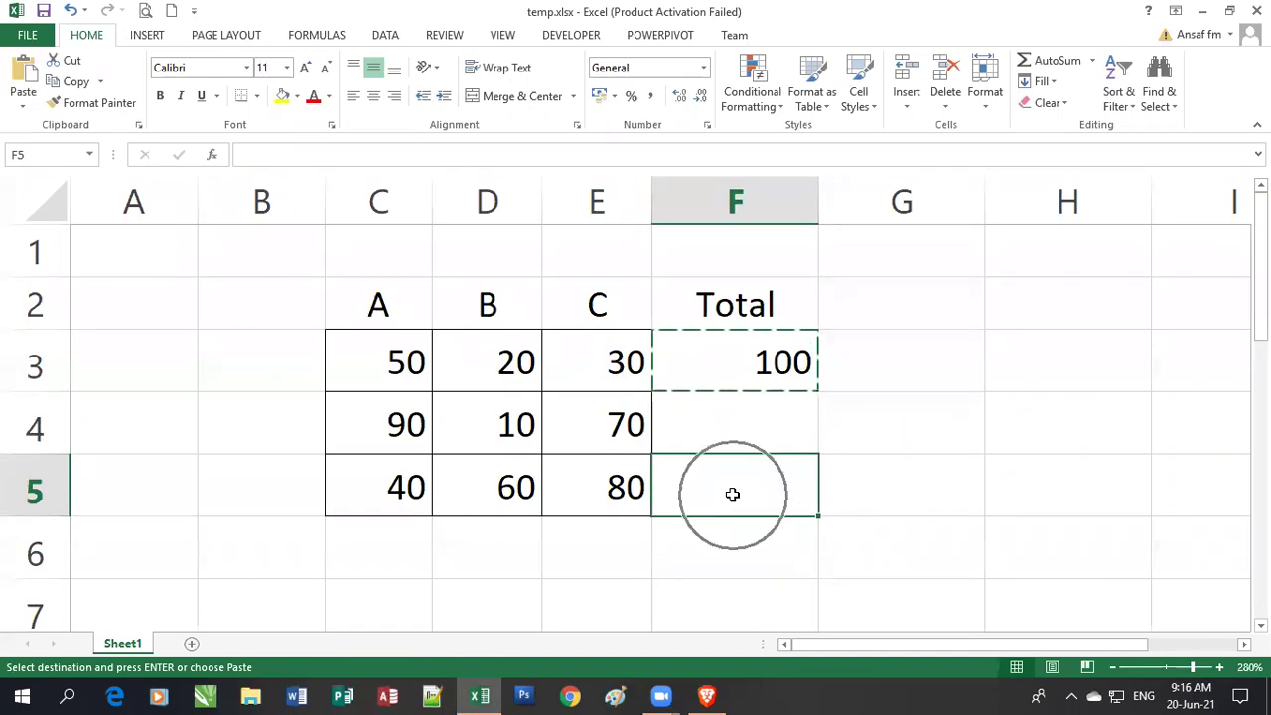
pyautogui.click(732, 494)
pyautogui.click(732, 494)
pyautogui.click(732, 494)
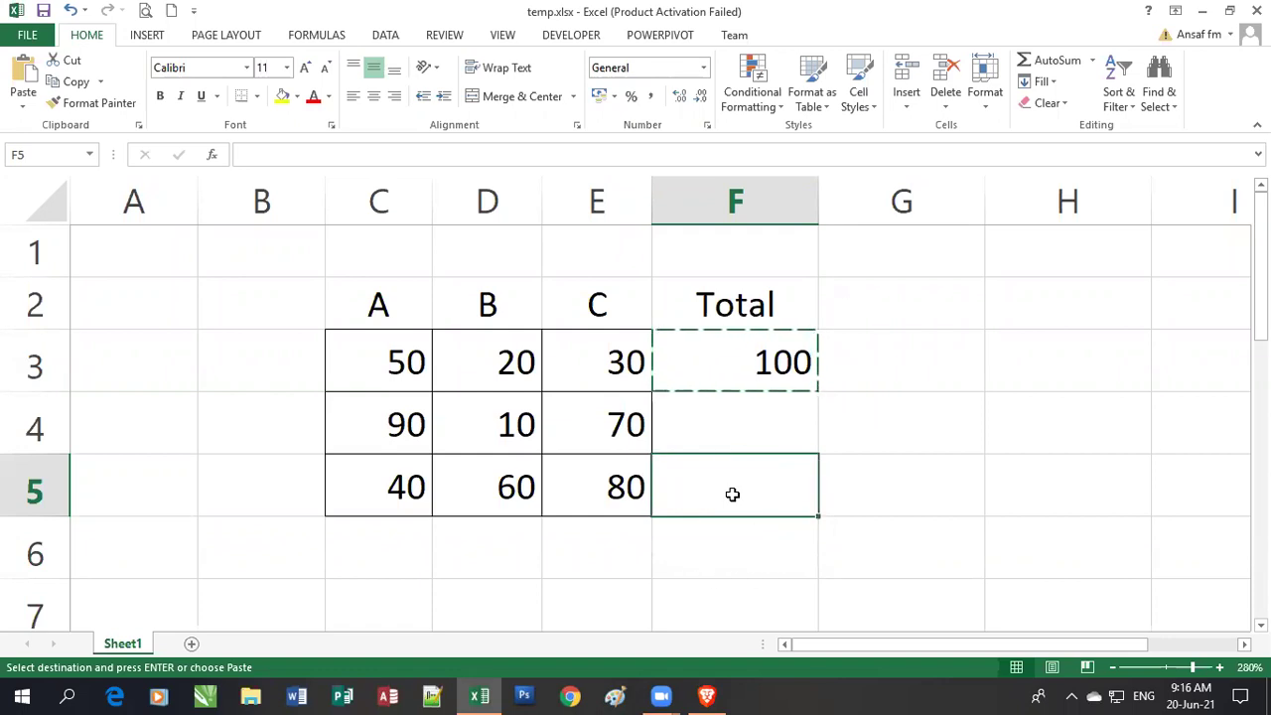
pyautogui.click(732, 493)
pyautogui.click(731, 494)
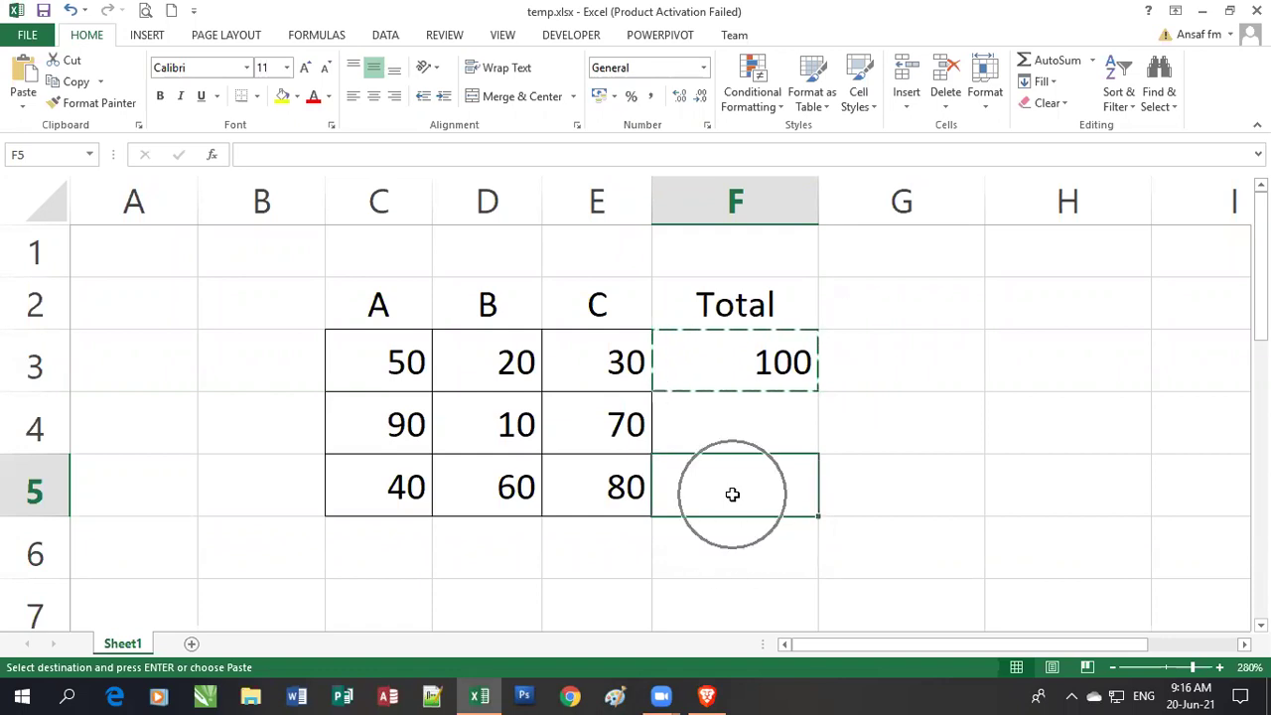
pyautogui.click(732, 494)
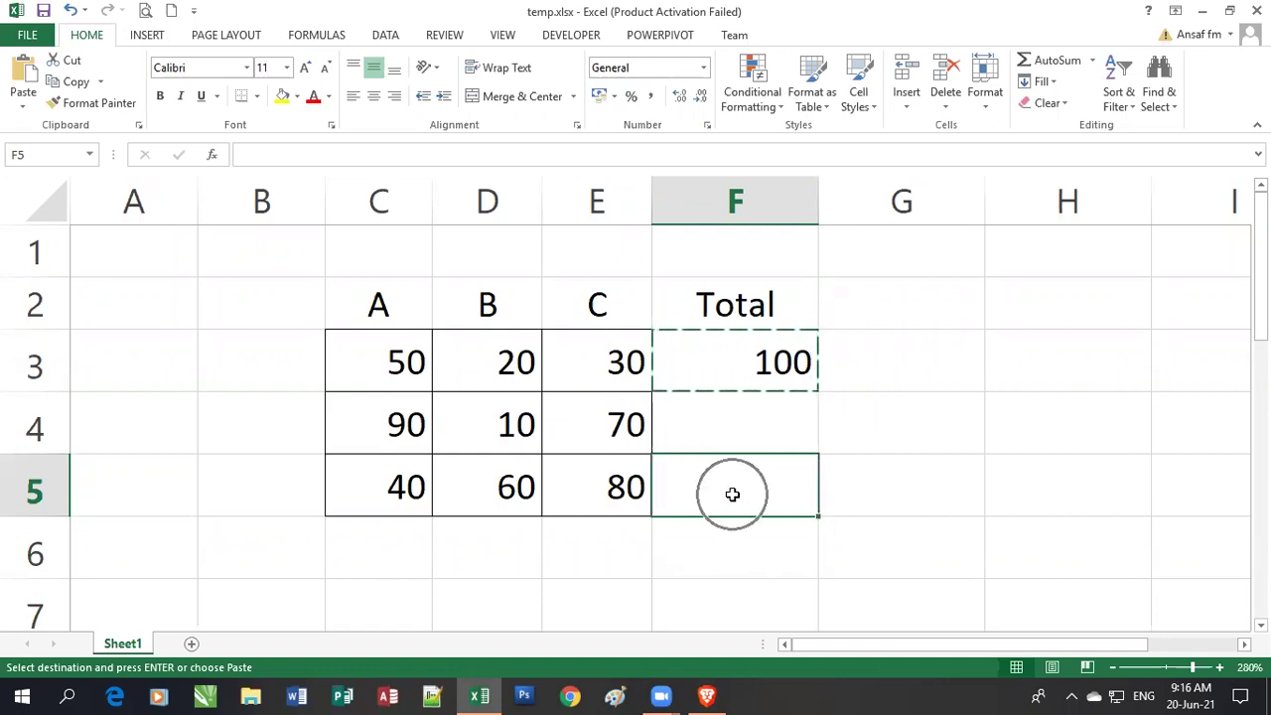
pyautogui.click(732, 494)
pyautogui.click(732, 494)
pyautogui.click(732, 493)
pyautogui.click(732, 494)
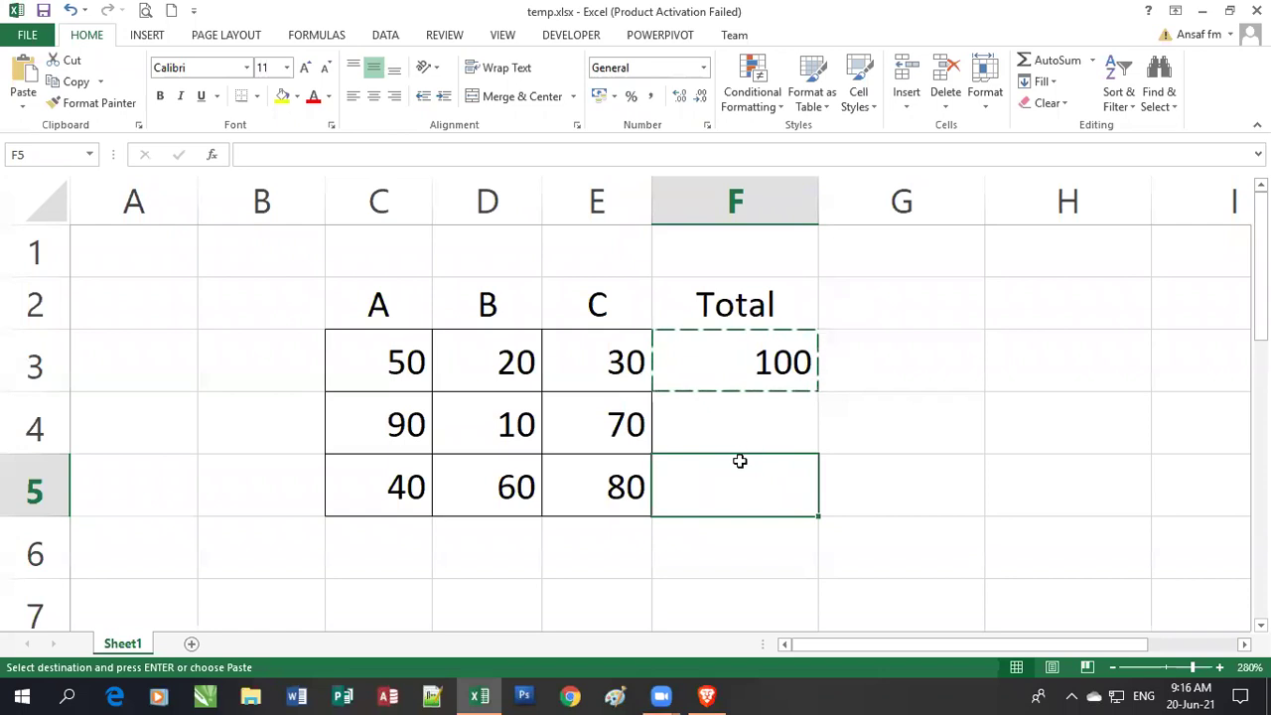
# Switch to Word and create a new blank document
pyautogui.click(345, 695)
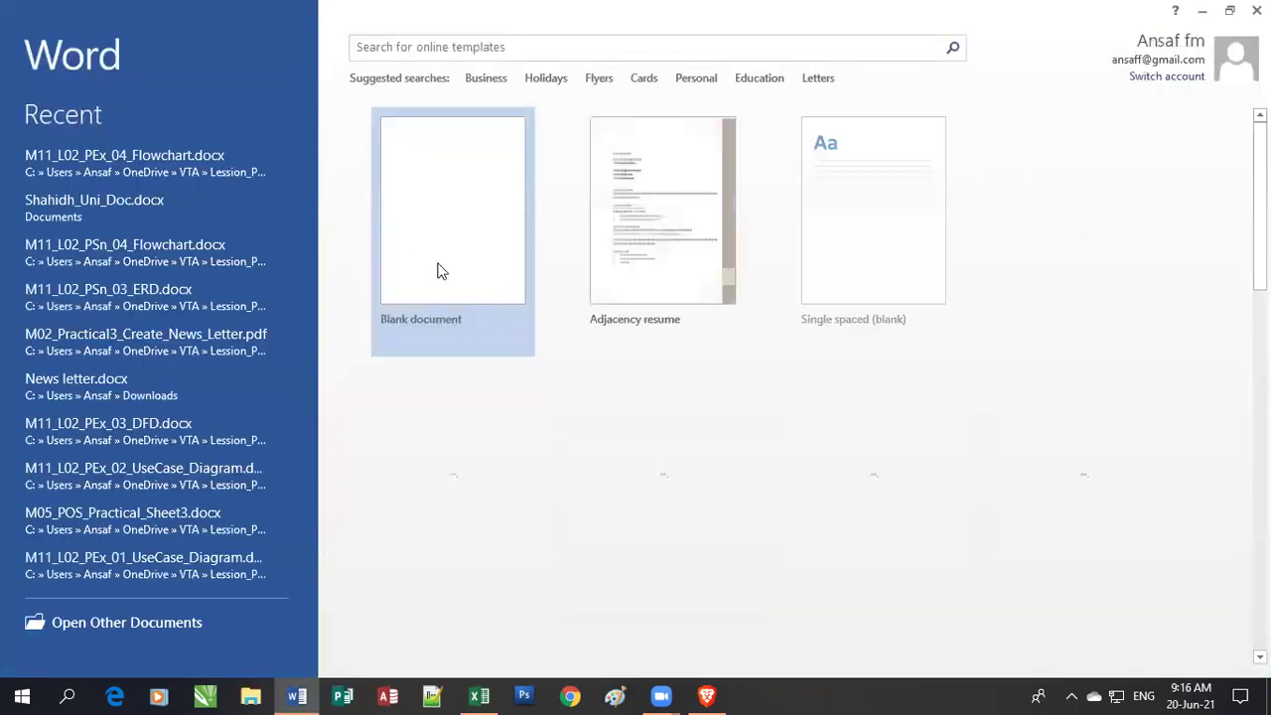
pyautogui.click(818, 527)
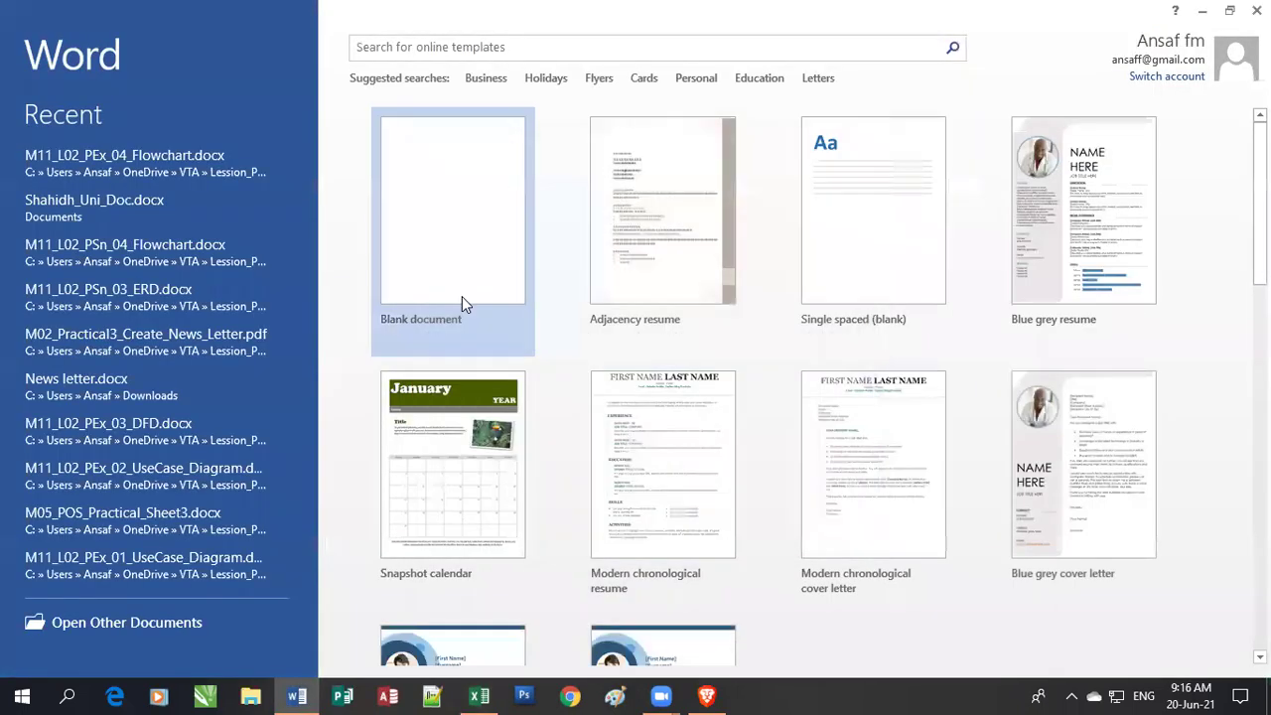
pyautogui.click(460, 294)
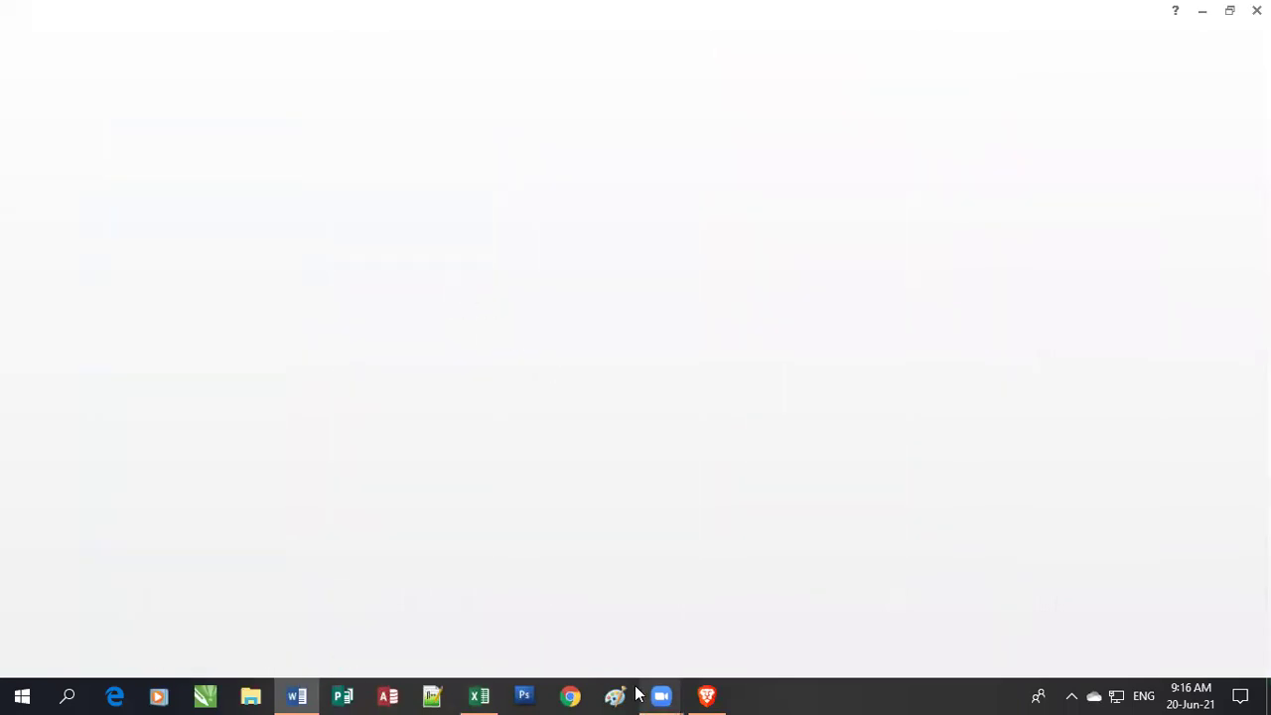
pyautogui.scroll(8, 308, 313)
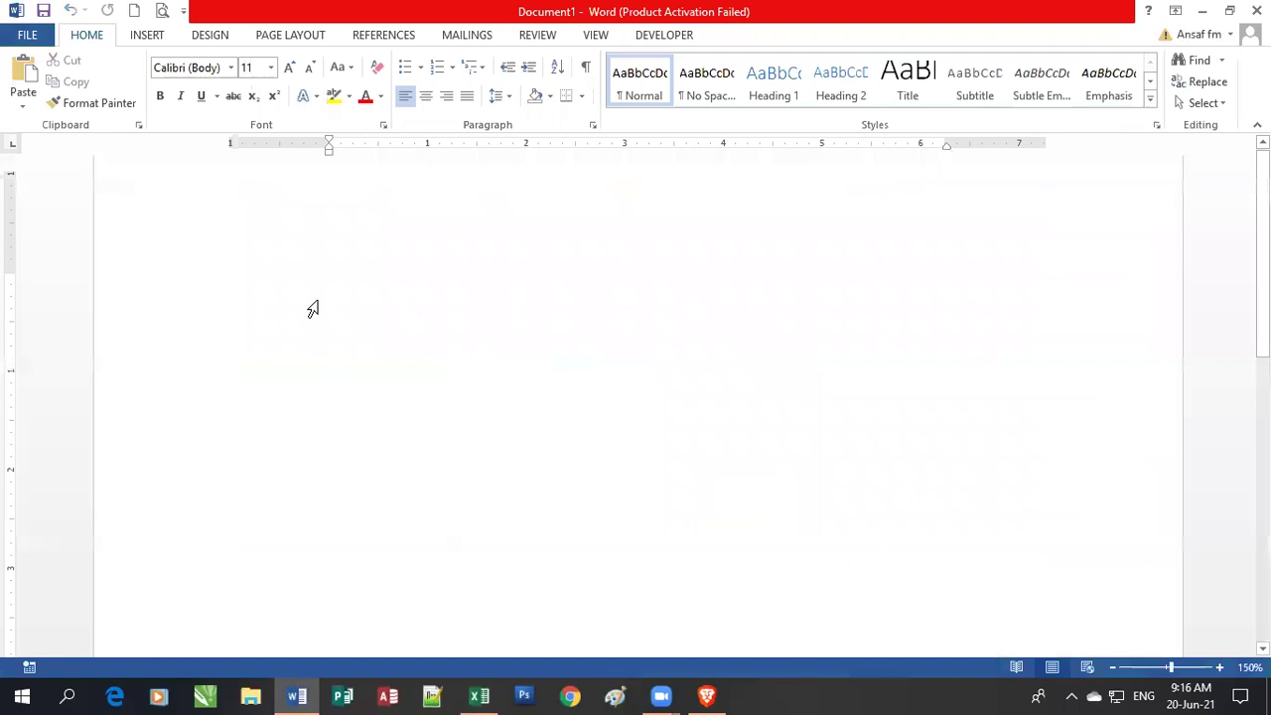
pyautogui.scroll(9, 289, 590)
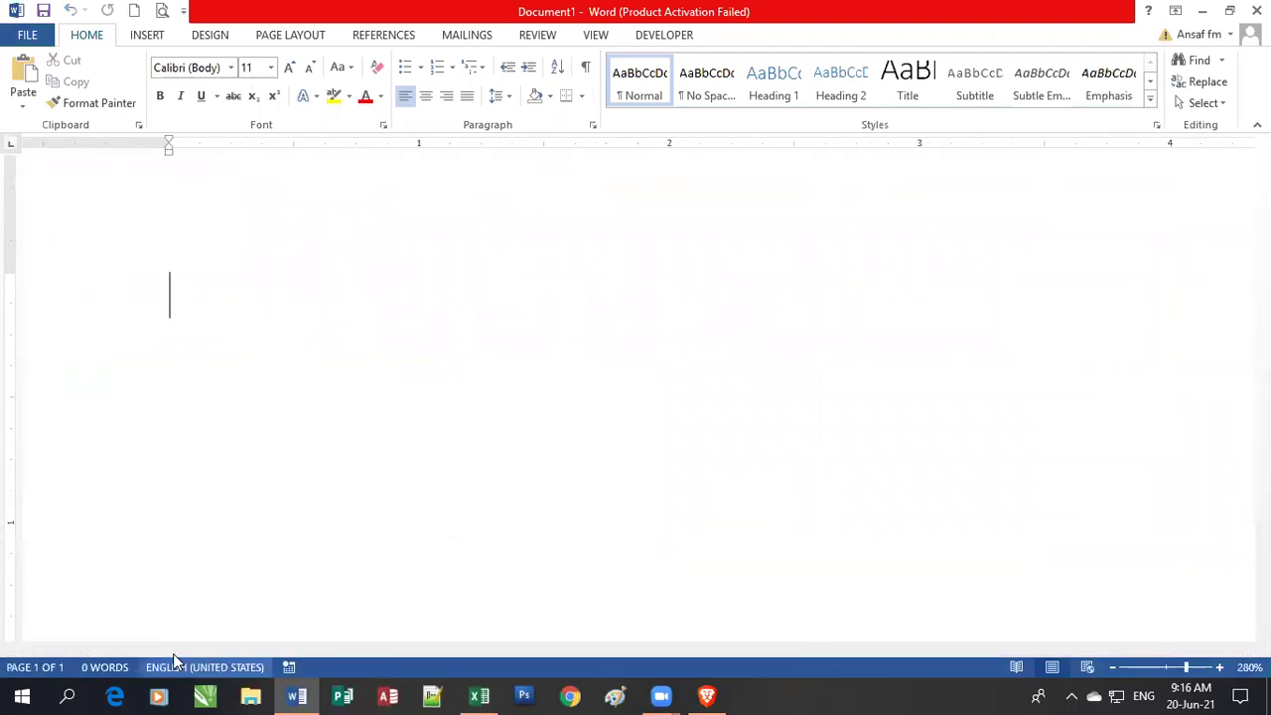
# Enter 180 and 100 on separate lines of the blank document, followed by a new empty line
pyautogui.moveTo(172, 652); pyautogui.dragTo(35, 647)
pyautogui.write('180')
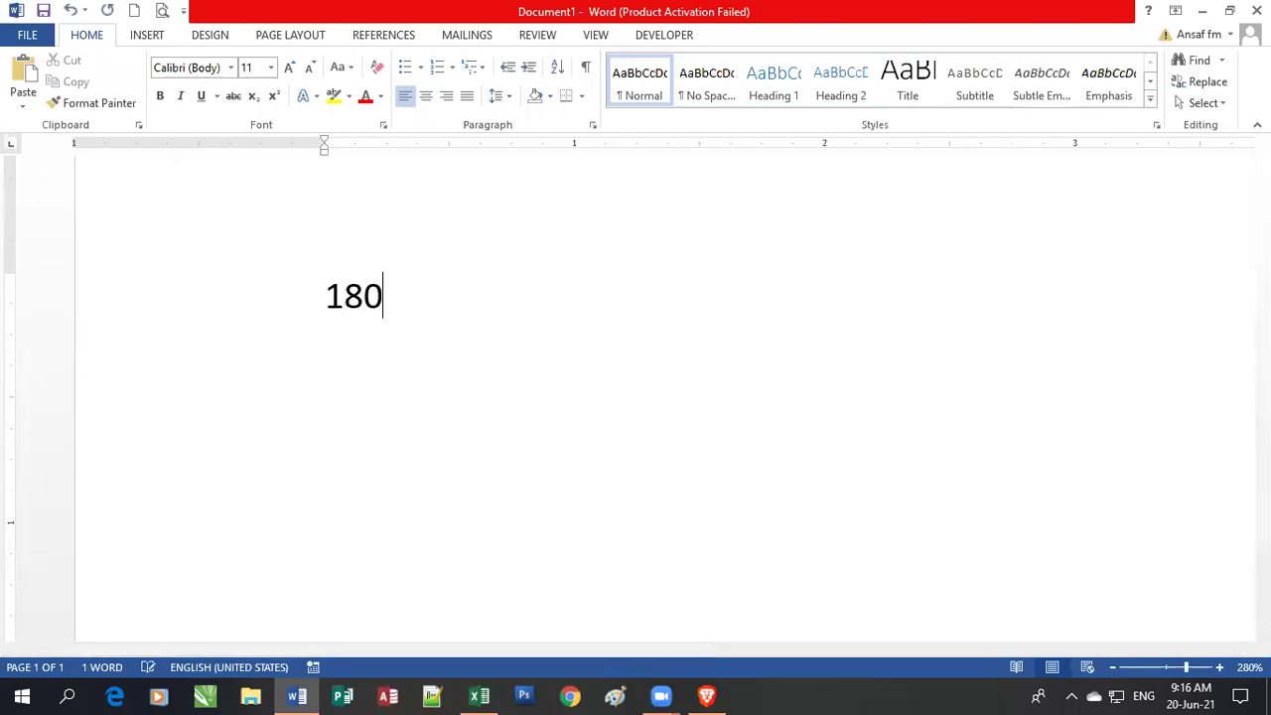
pyautogui.press('Return')
pyautogui.write('100')
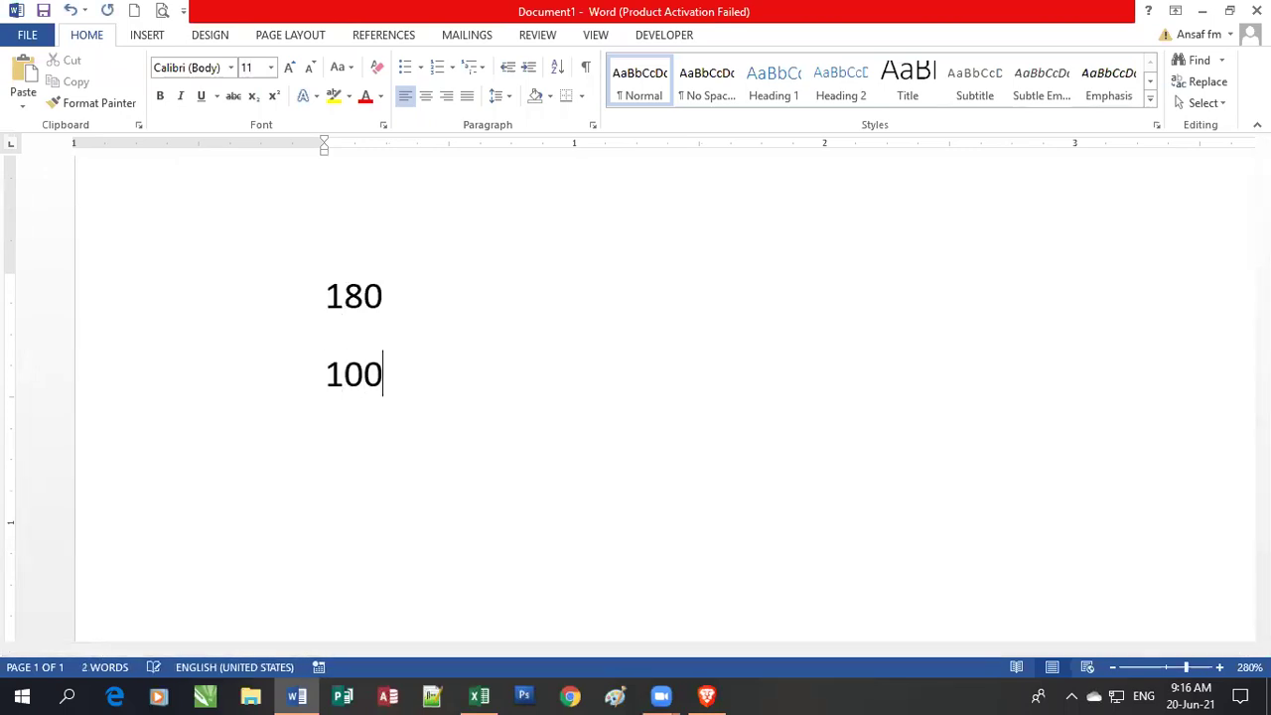
pyautogui.press('Return')
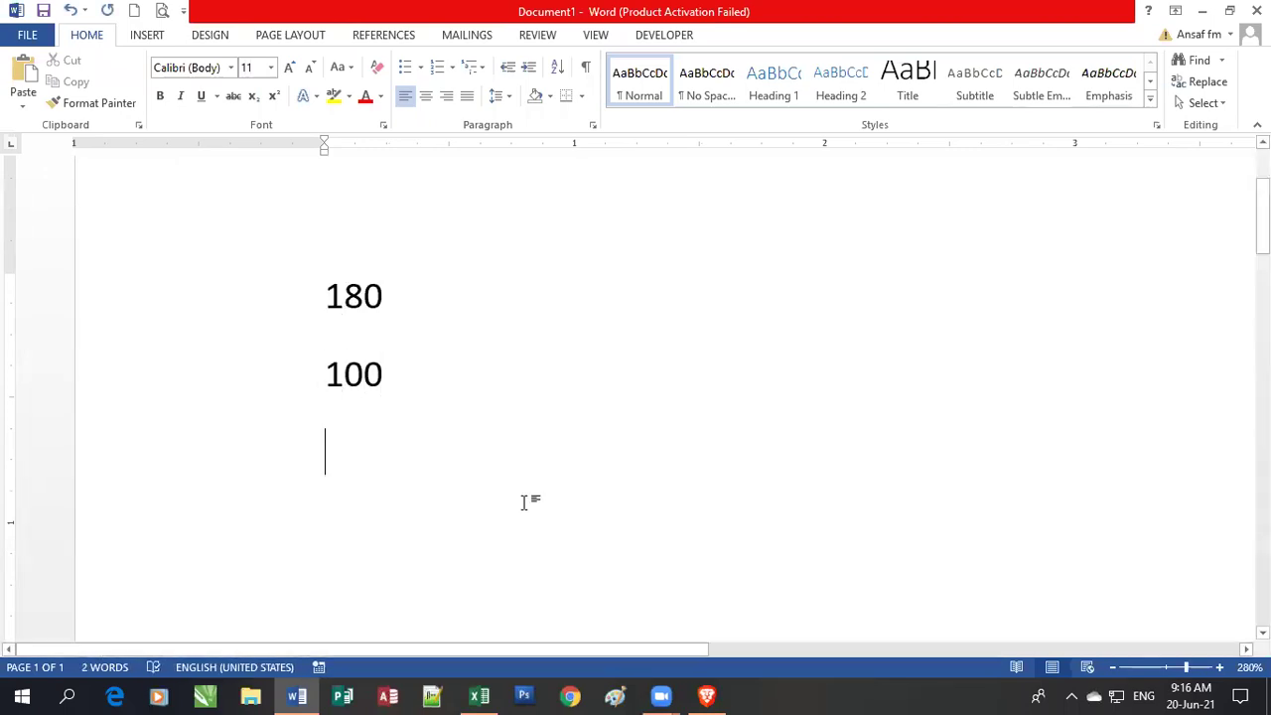
# Switch back to the Excel workbook and draw a wide rectangular callout across G1:H2, beside the Total heading
pyautogui.click(477, 694)
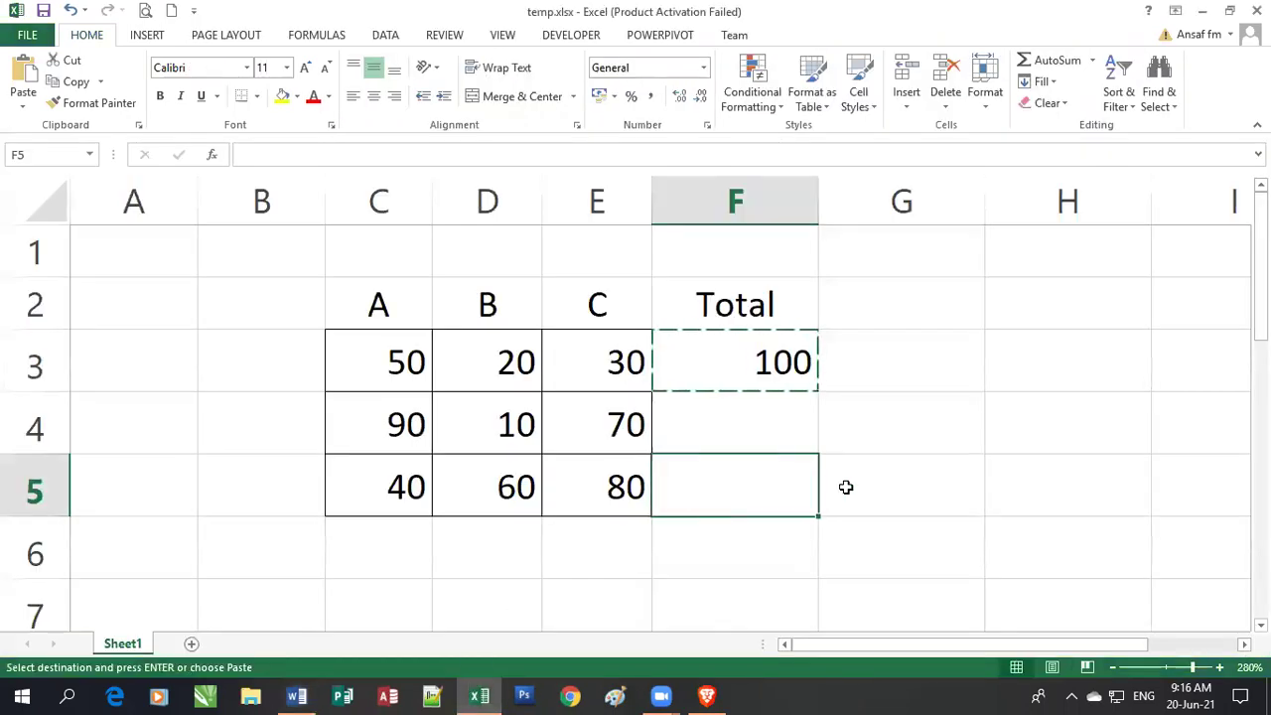
pyautogui.click(149, 36)
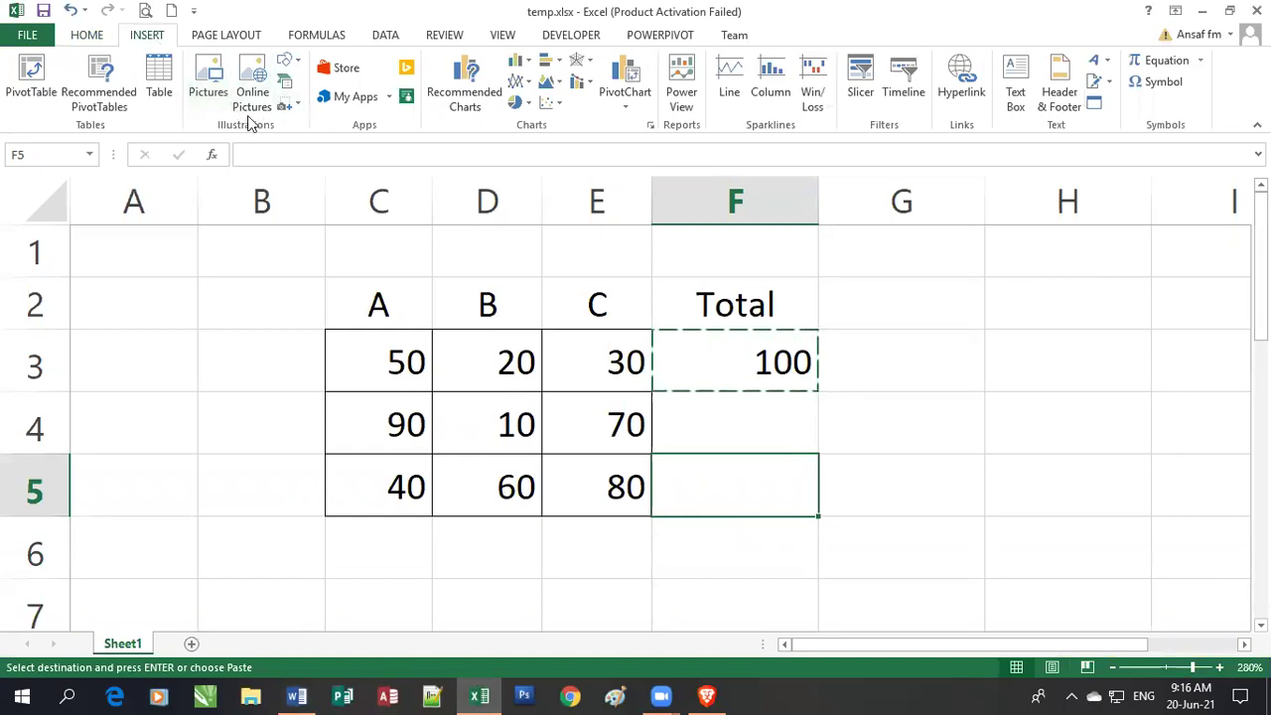
pyautogui.click(285, 60)
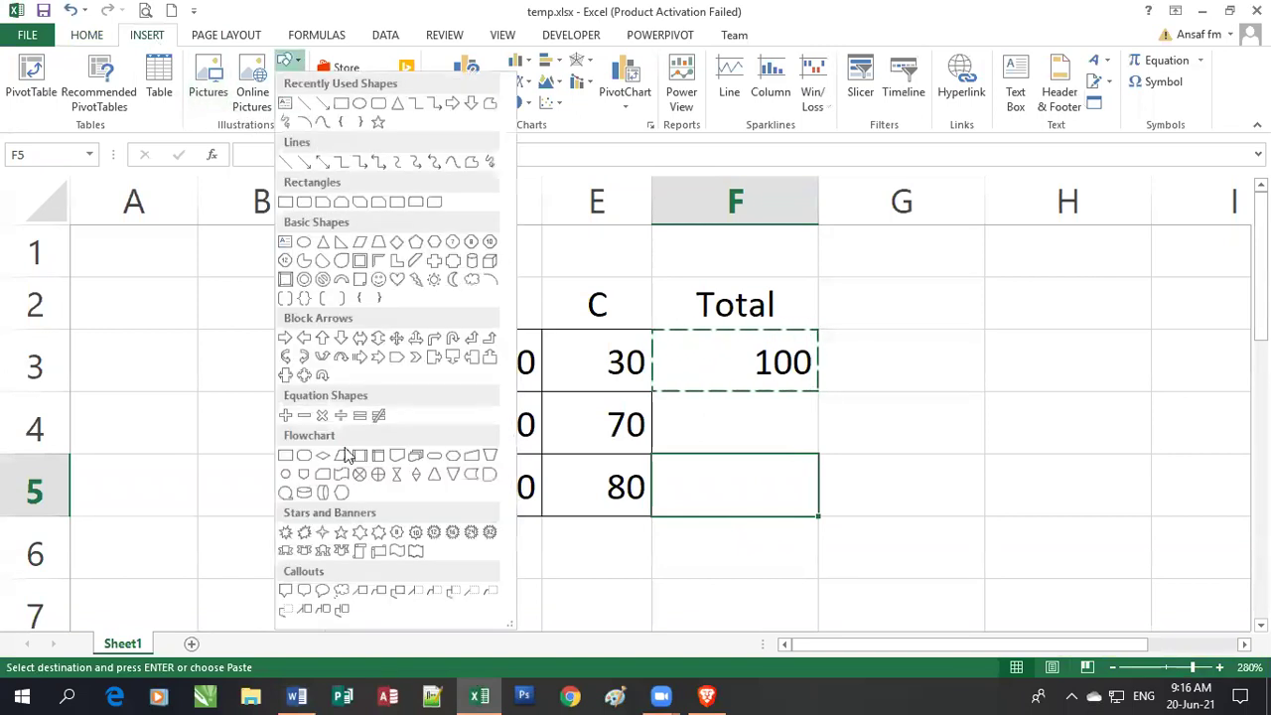
pyautogui.click(303, 592)
pyautogui.moveTo(1185, 298)
pyautogui.mouseDown()
pyautogui.moveTo(1178, 307)
pyautogui.moveTo(1175, 290)
pyautogui.mouseUp()
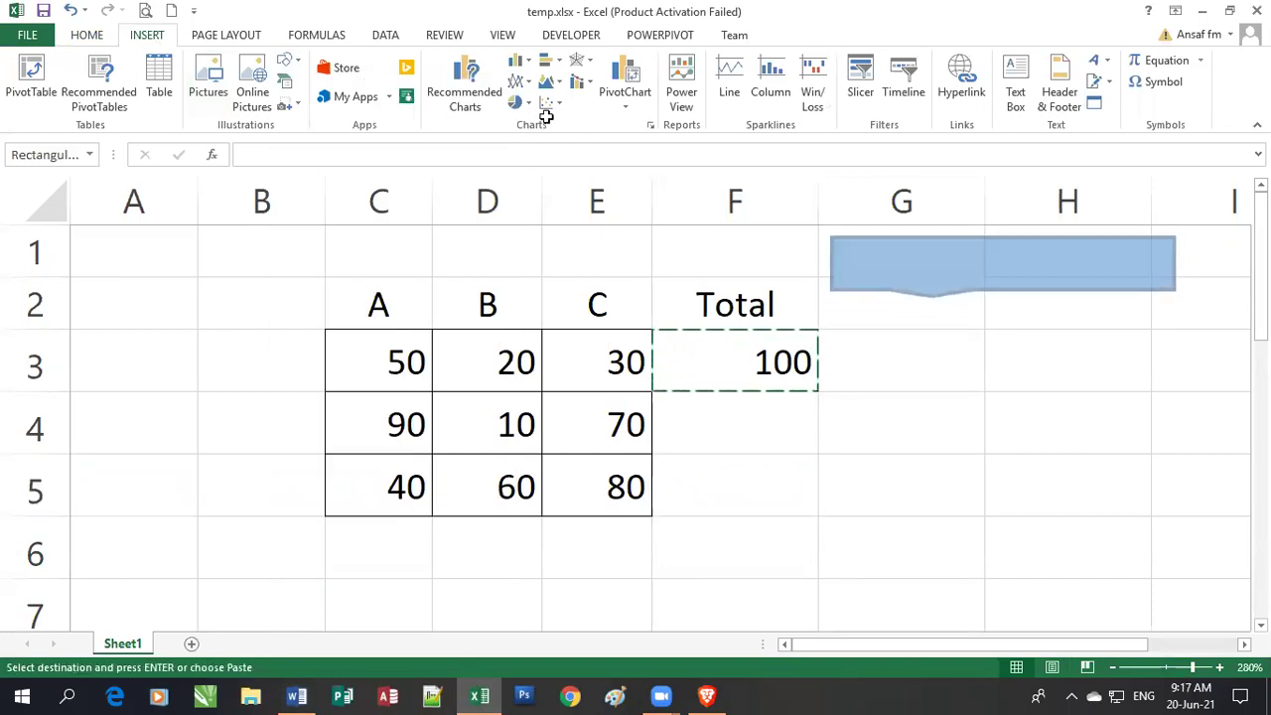
# Fill the callout with light gold and point its tail at the total in F3
pyautogui.click(84, 33)
pyautogui.click(298, 96)
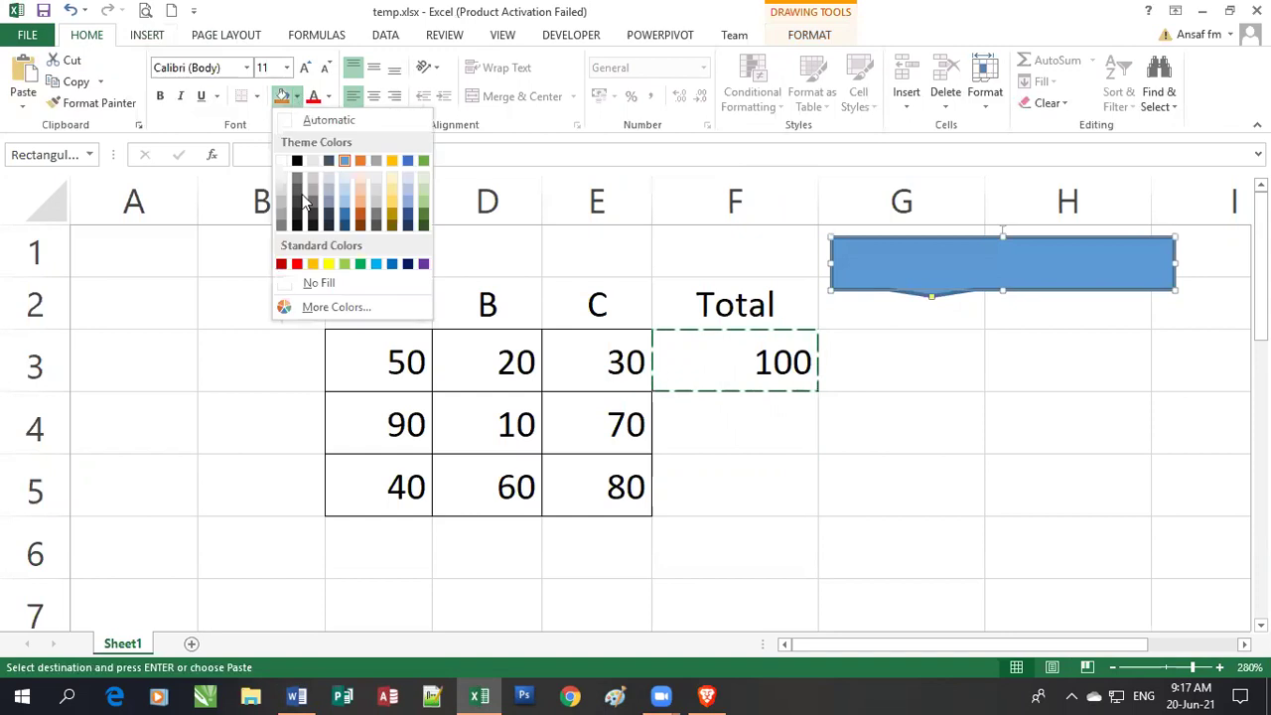
pyautogui.click(393, 182)
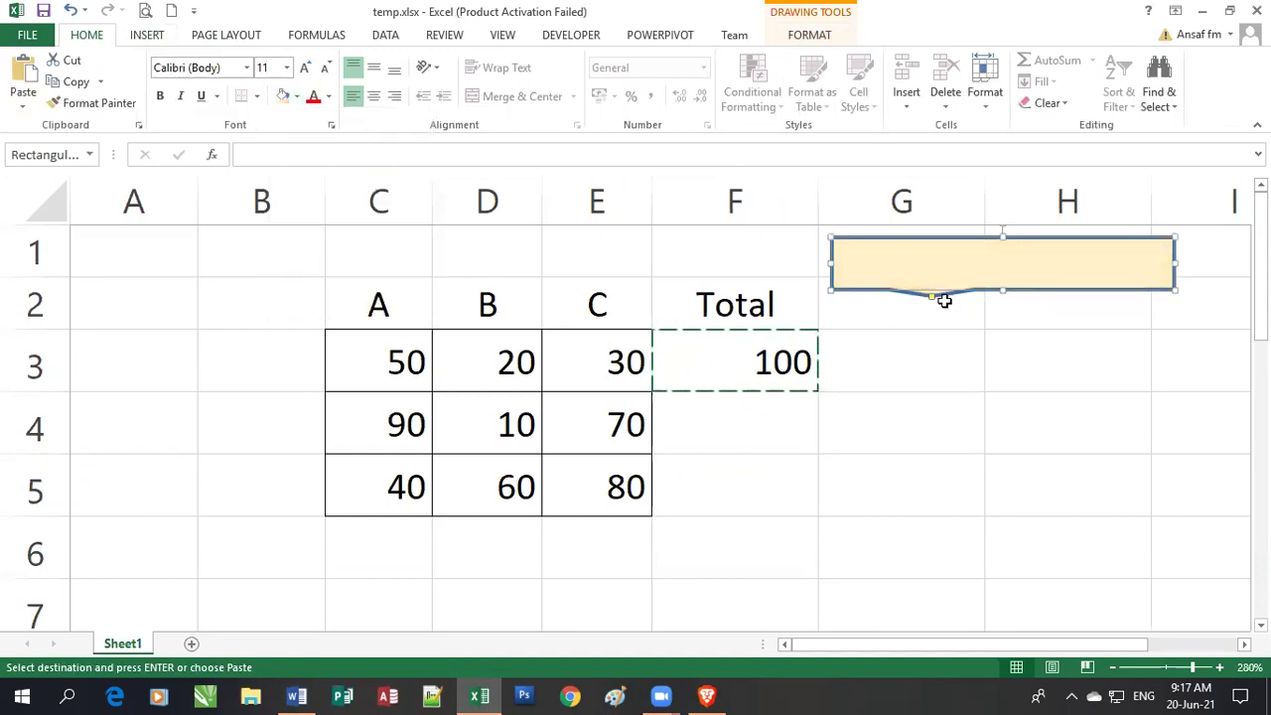
pyautogui.moveTo(932, 296); pyautogui.dragTo(816, 336)
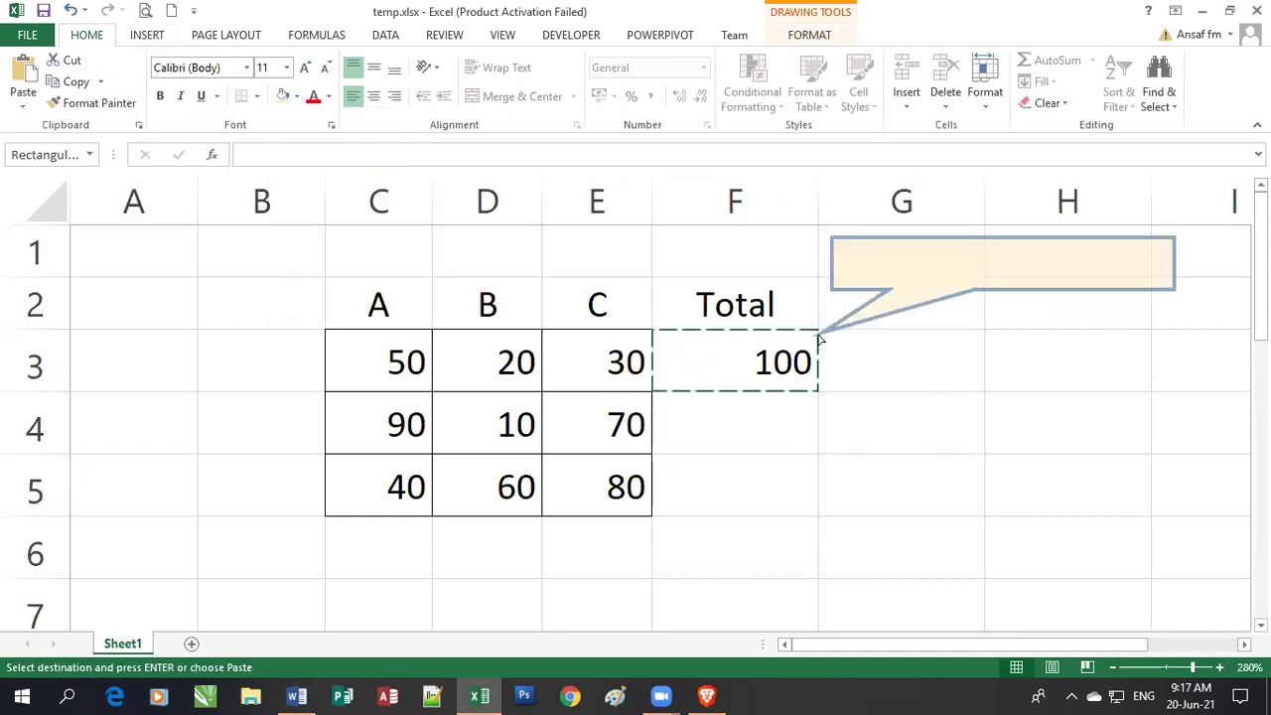
# Add the text =Sum(C3:E3) to the callout, then make the shape narrower and slightly taller around it
pyautogui.rightClick(888, 265)
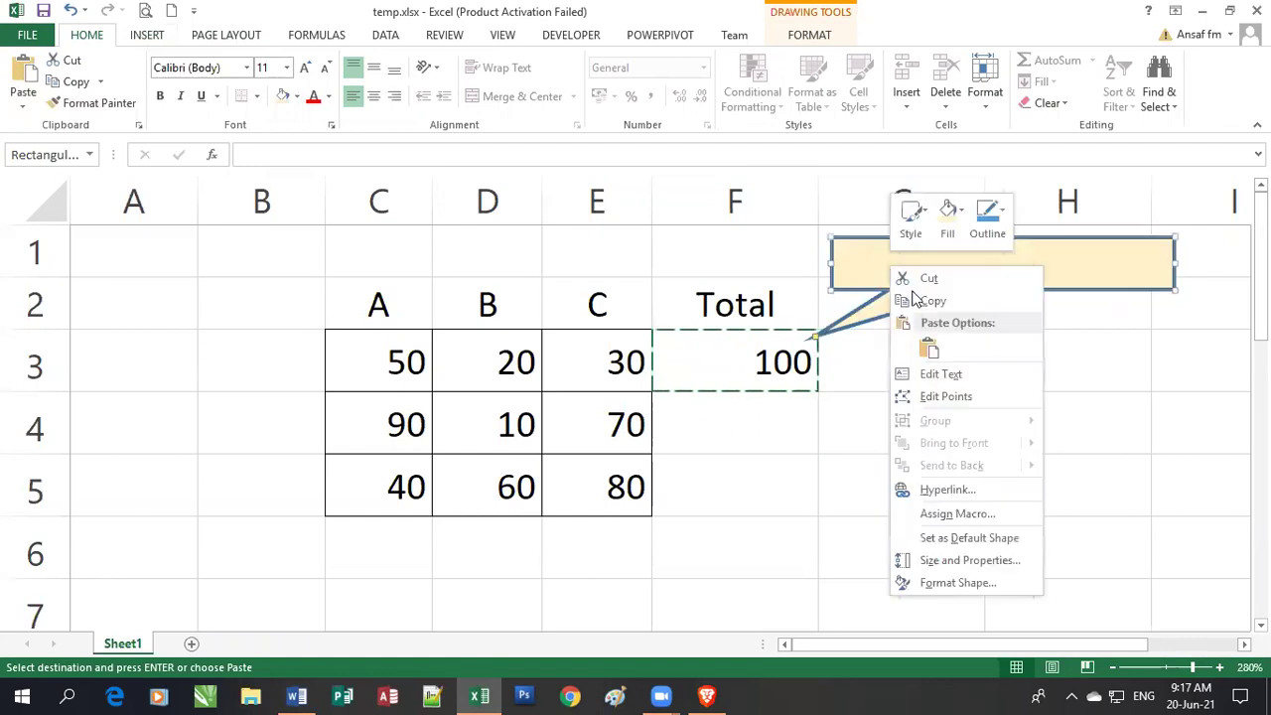
pyautogui.click(937, 372)
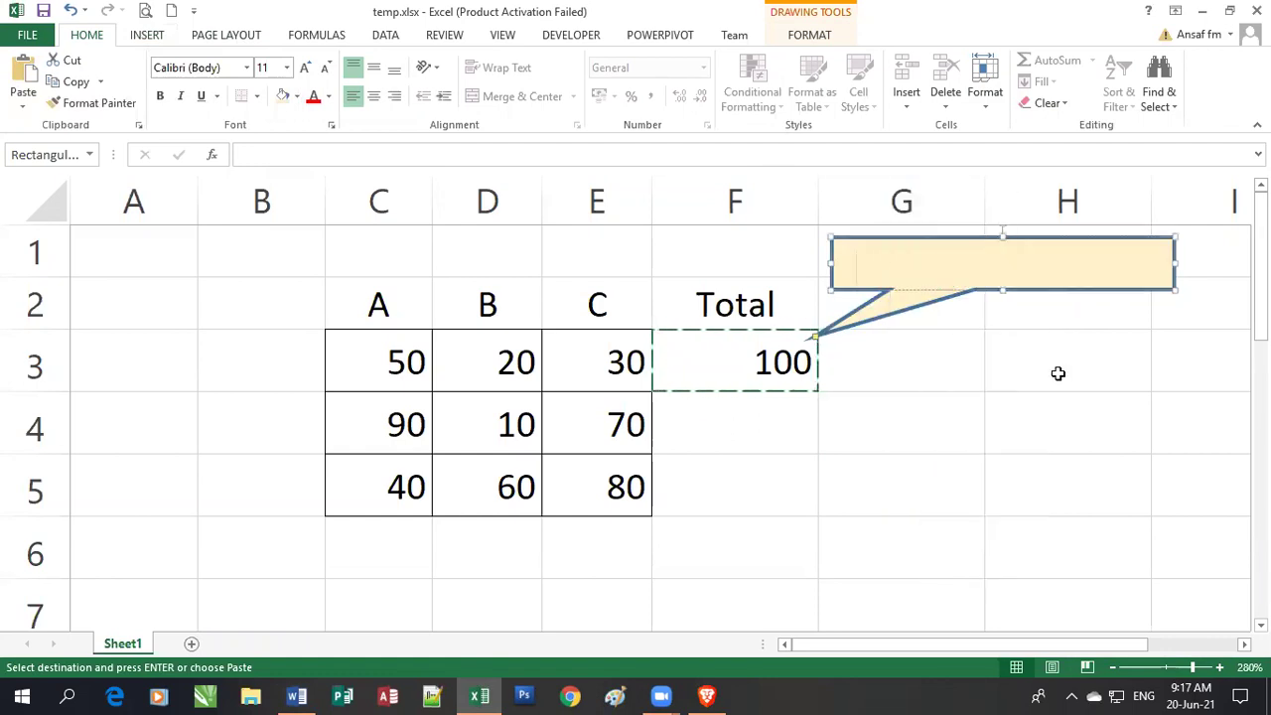
pyautogui.write('=Sum(C3:E3)')
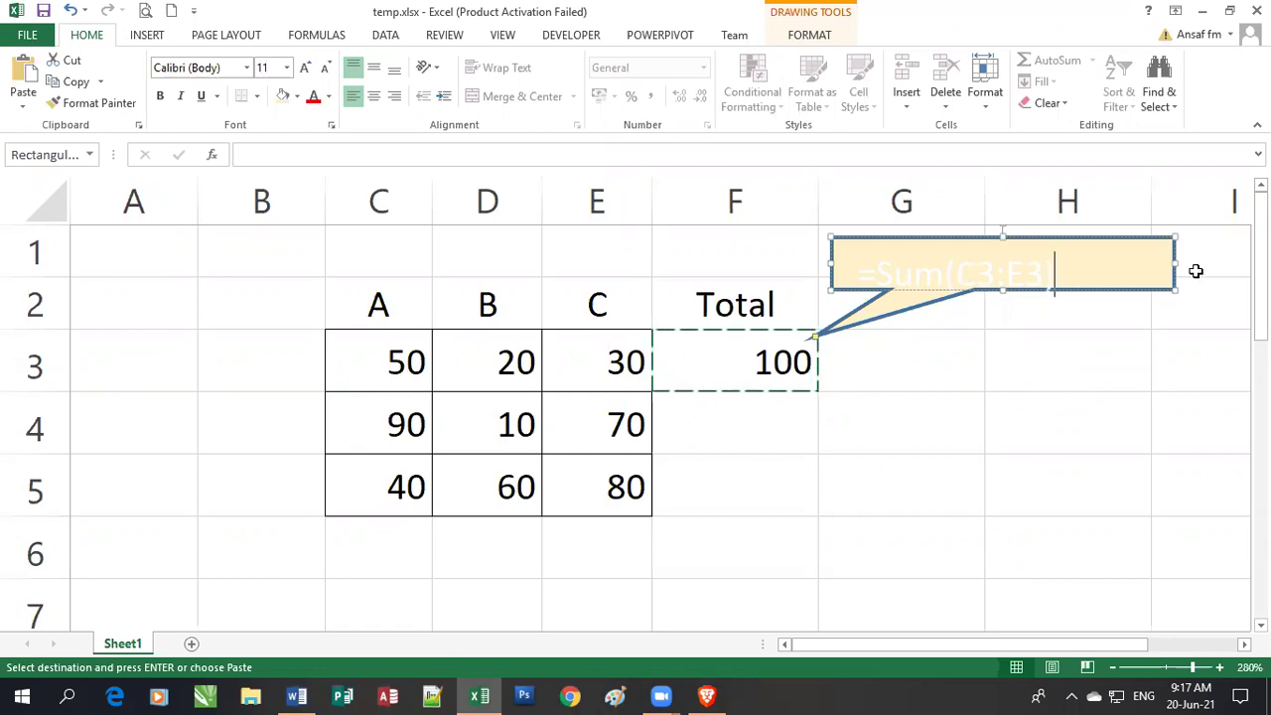
pyautogui.moveTo(1164, 262); pyautogui.dragTo(1064, 278)
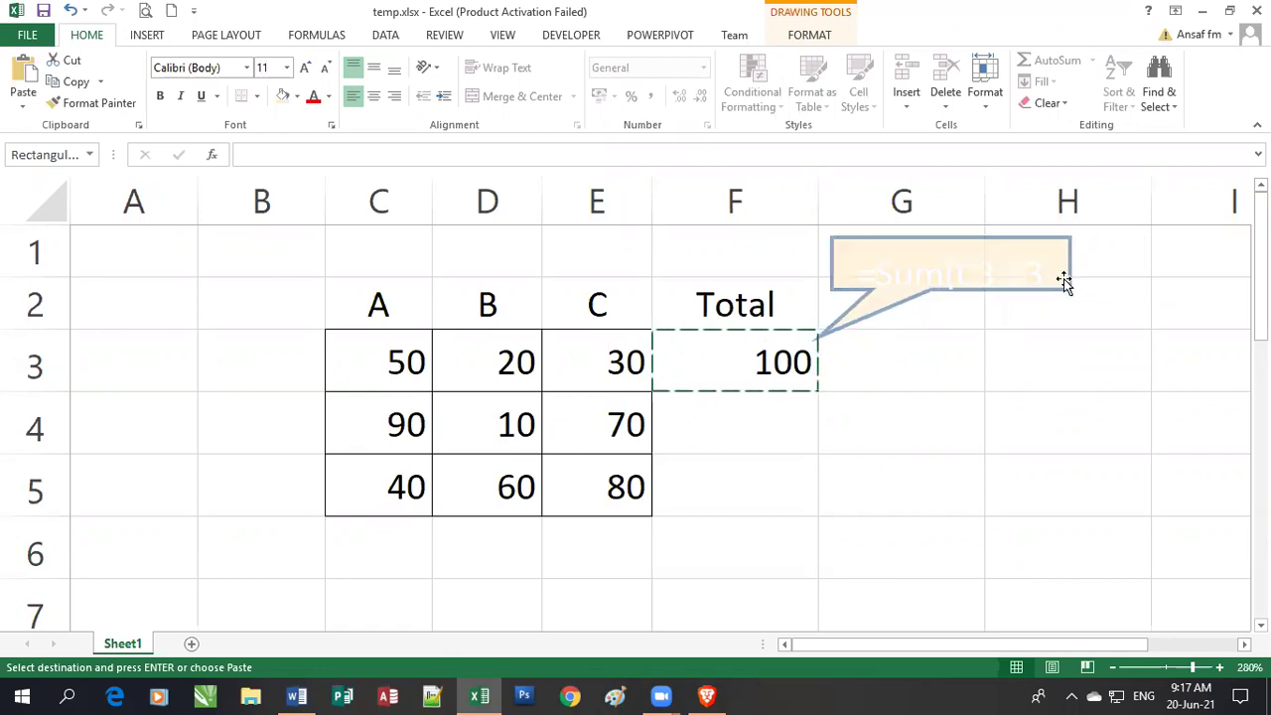
pyautogui.moveTo(949, 287); pyautogui.dragTo(959, 307)
# Colour all the callout text black and widen the callout slightly so the whole formula fits on one line
pyautogui.click(939, 278)
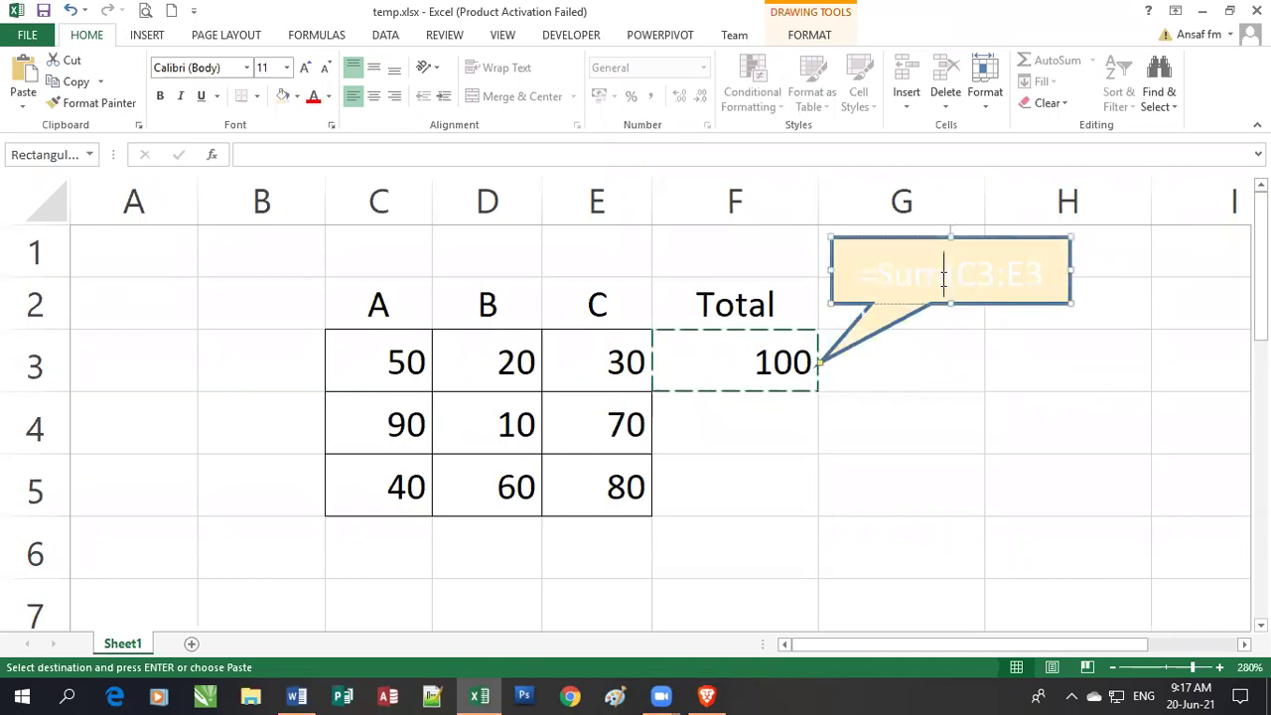
pyautogui.hotkey('ctrl', 'a')
pyautogui.click(329, 96)
pyautogui.click(361, 127)
pyautogui.click(982, 397)
pyautogui.click(1072, 268)
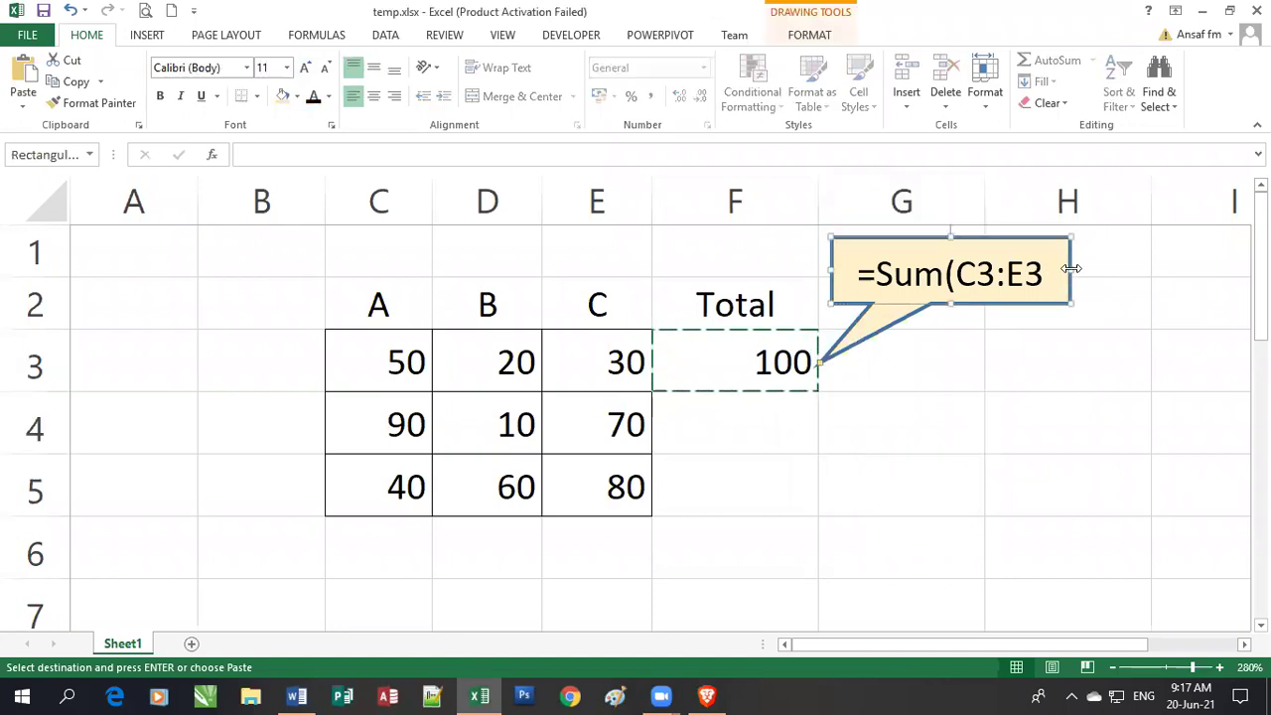
pyautogui.moveTo(1081, 268); pyautogui.dragTo(1086, 267)
pyautogui.click(1051, 400)
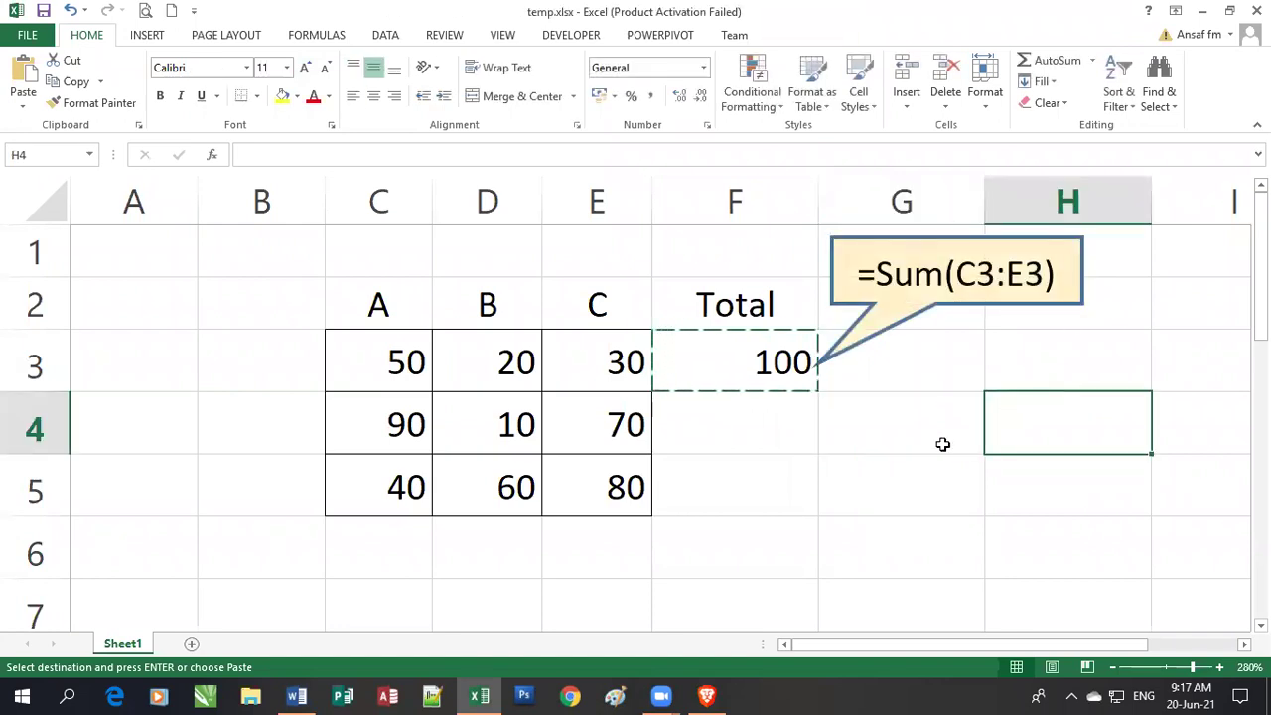
# Paste the copied SUM formula from F3 into F5, after comparing the cells with the two values in Word
pyautogui.click(732, 369)
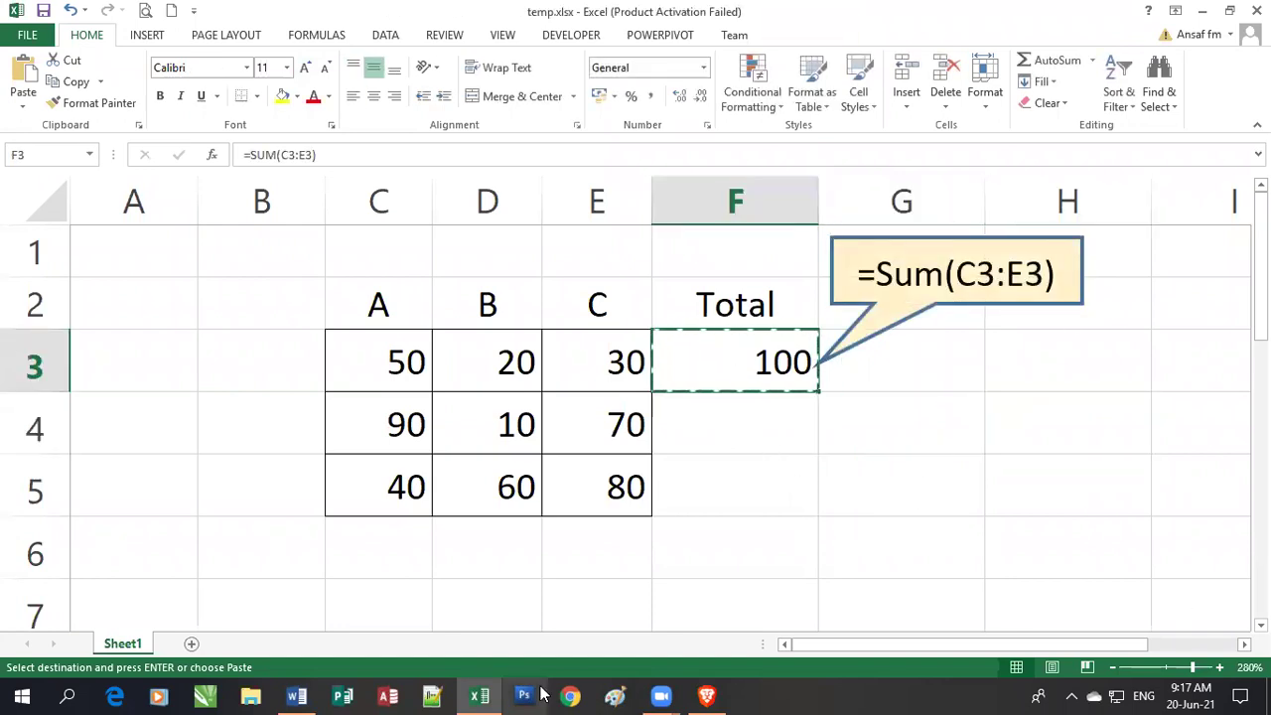
pyautogui.click(755, 505)
pyautogui.click(713, 485)
pyautogui.click(720, 492)
pyautogui.click(719, 492)
pyautogui.click(719, 492)
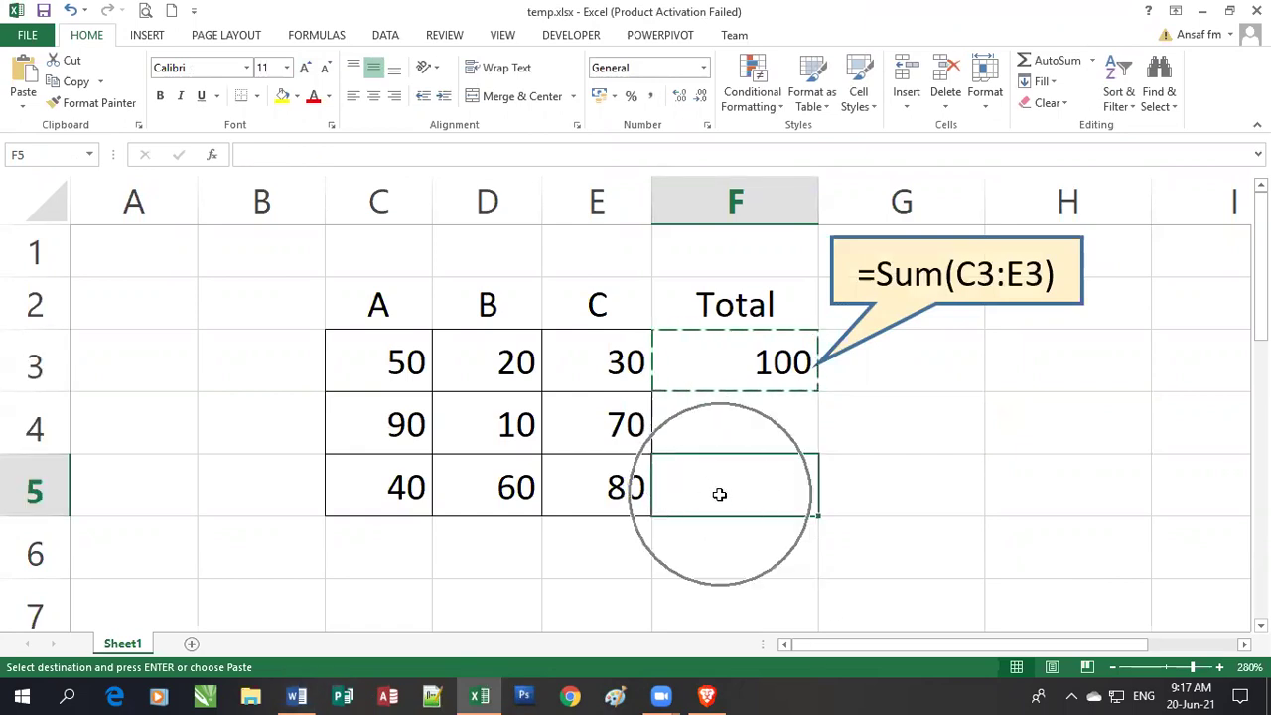
pyautogui.click(297, 696)
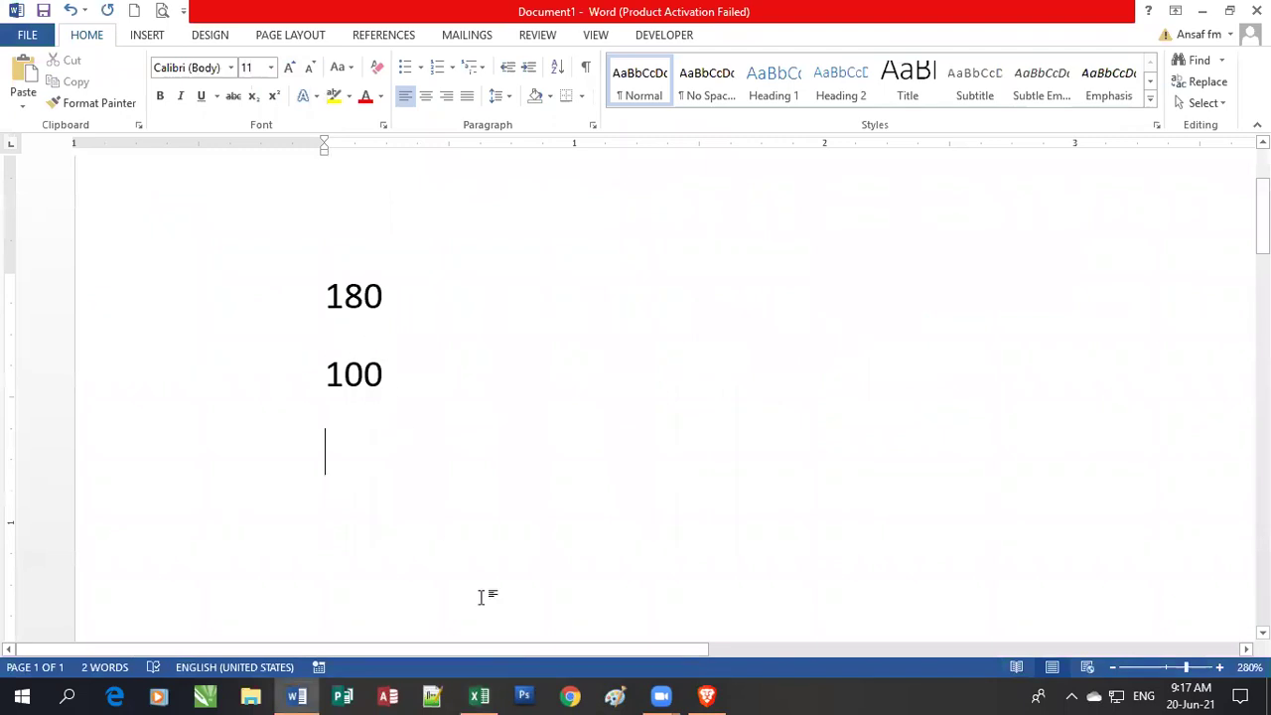
pyautogui.click(480, 695)
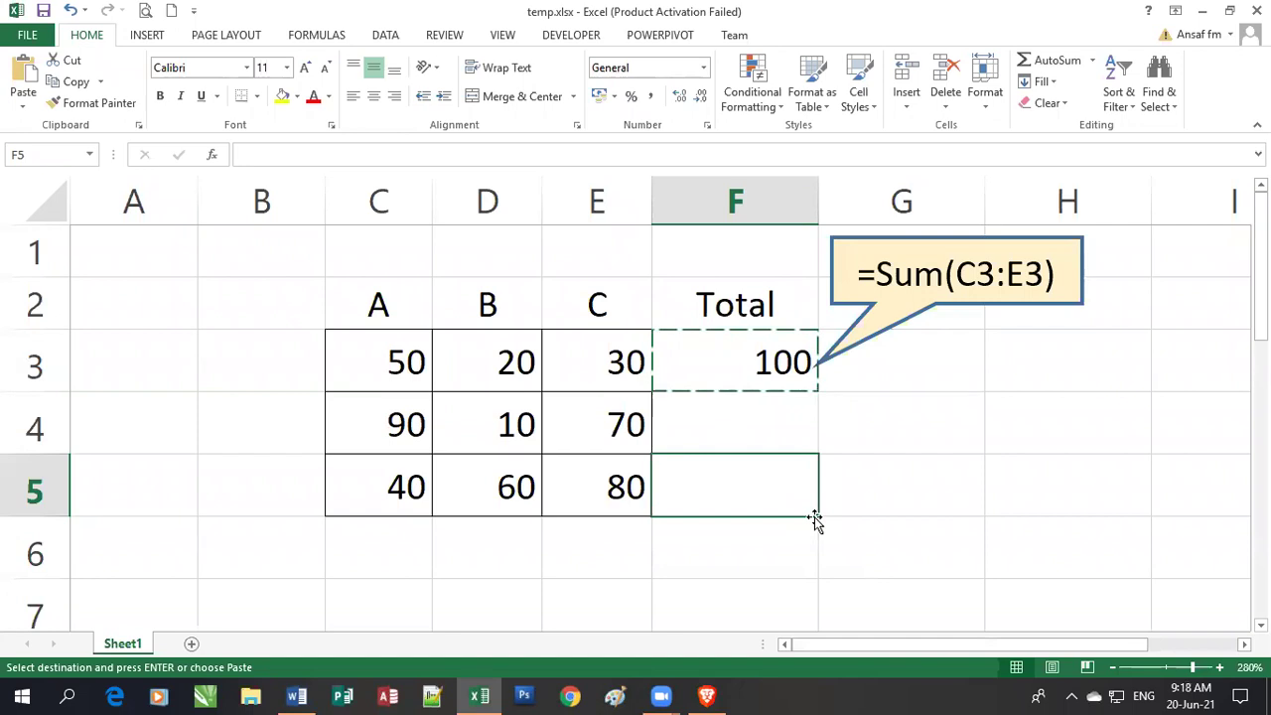
pyautogui.hotkey('ctrl', 'v')
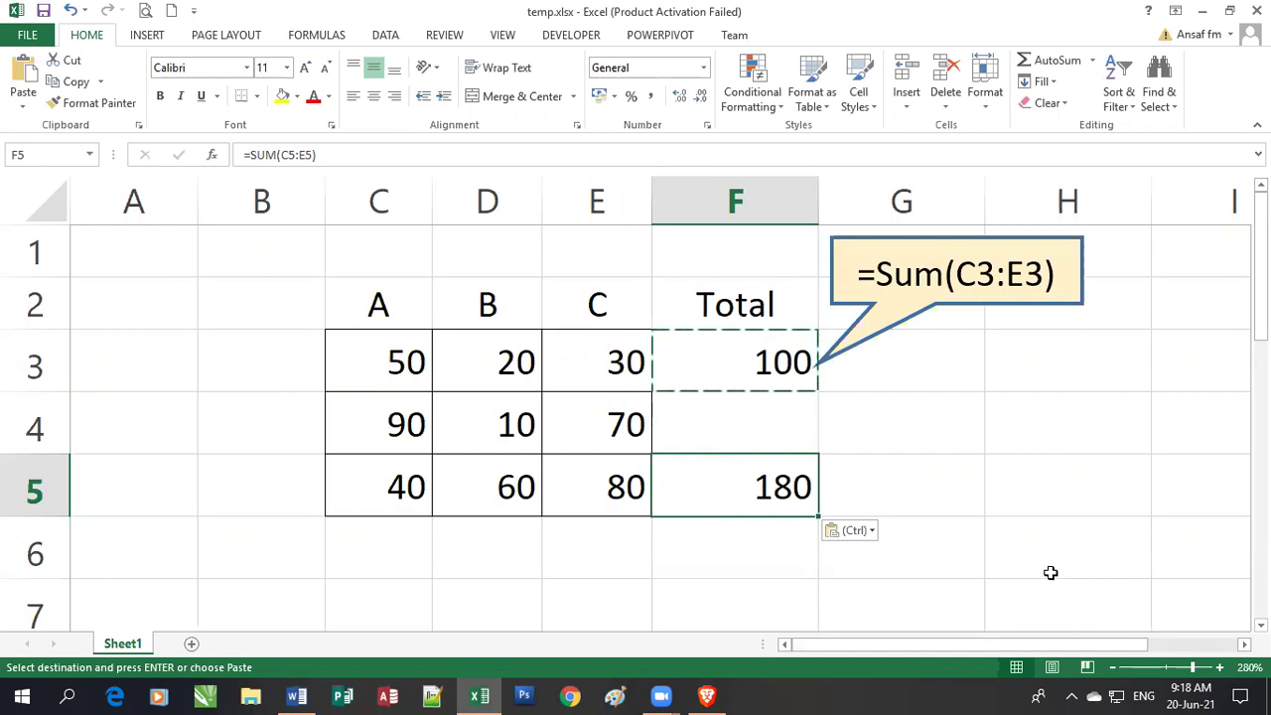
pyautogui.click(1096, 386)
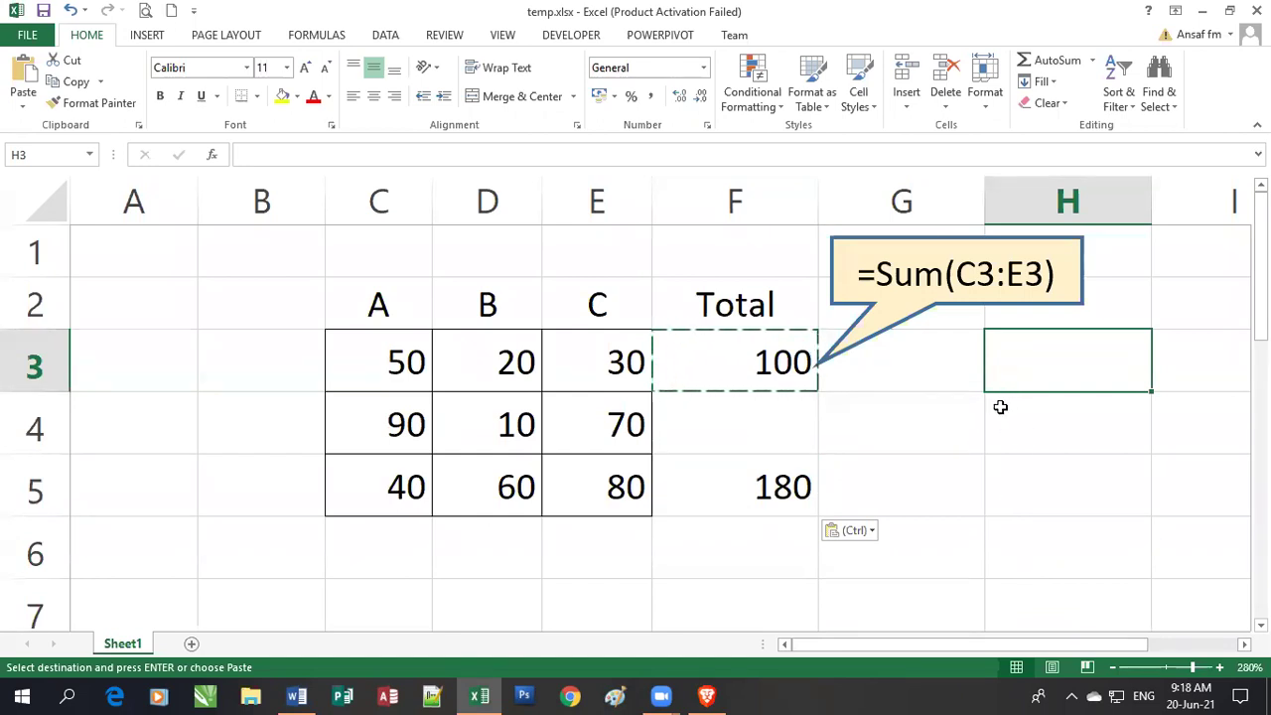
# Enter the plain number 100 in cell A3 and copy that cell
pyautogui.click(114, 357)
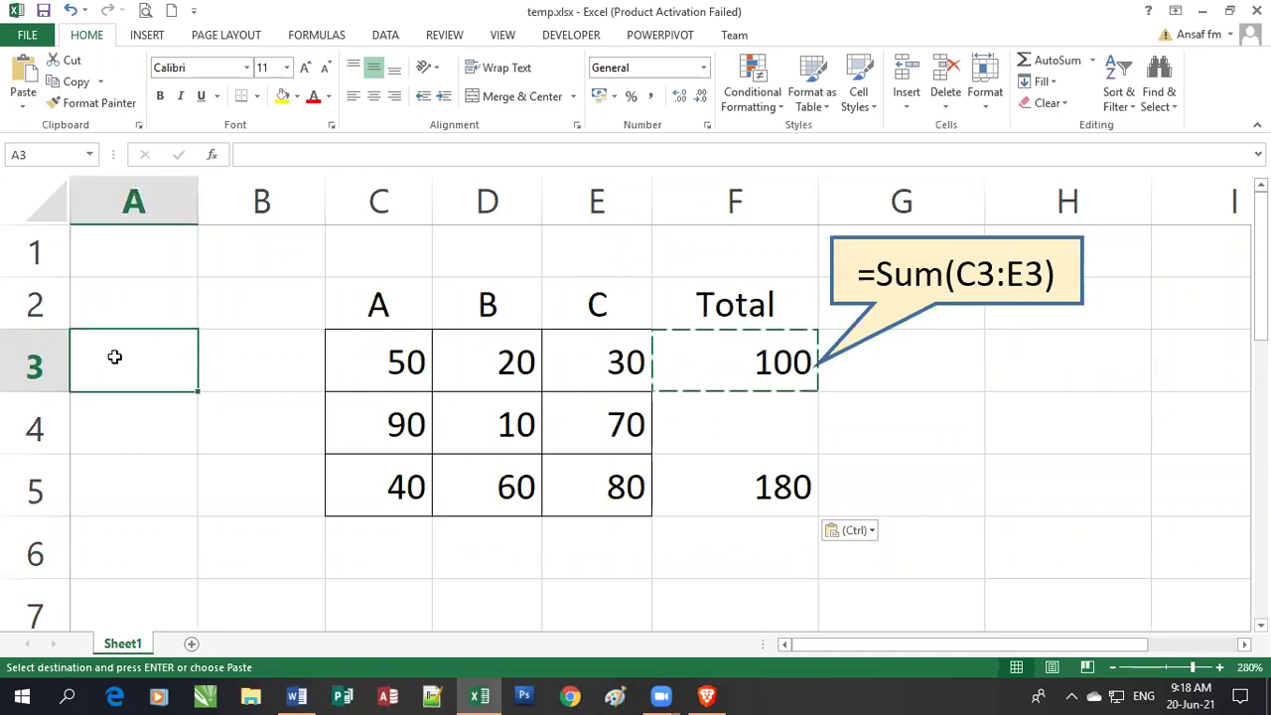
pyautogui.write('100')
pyautogui.click(151, 465)
pyautogui.click(148, 377)
pyautogui.hotkey('ctrl', 'c')
# Paste the copied number into A5, A4 and A6
pyautogui.press('Down')
pyautogui.press('Down')
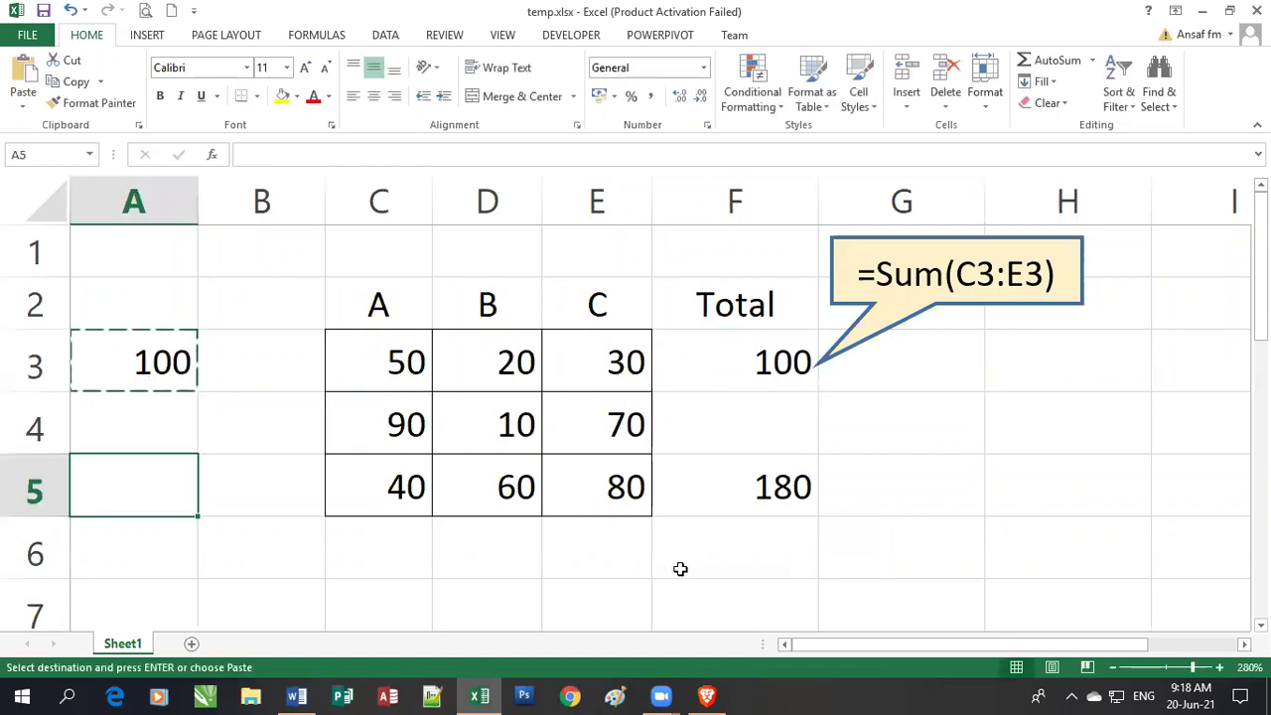
pyautogui.hotkey('ctrl', 'v')
pyautogui.click(113, 445)
pyautogui.hotkey('ctrl', 'v')
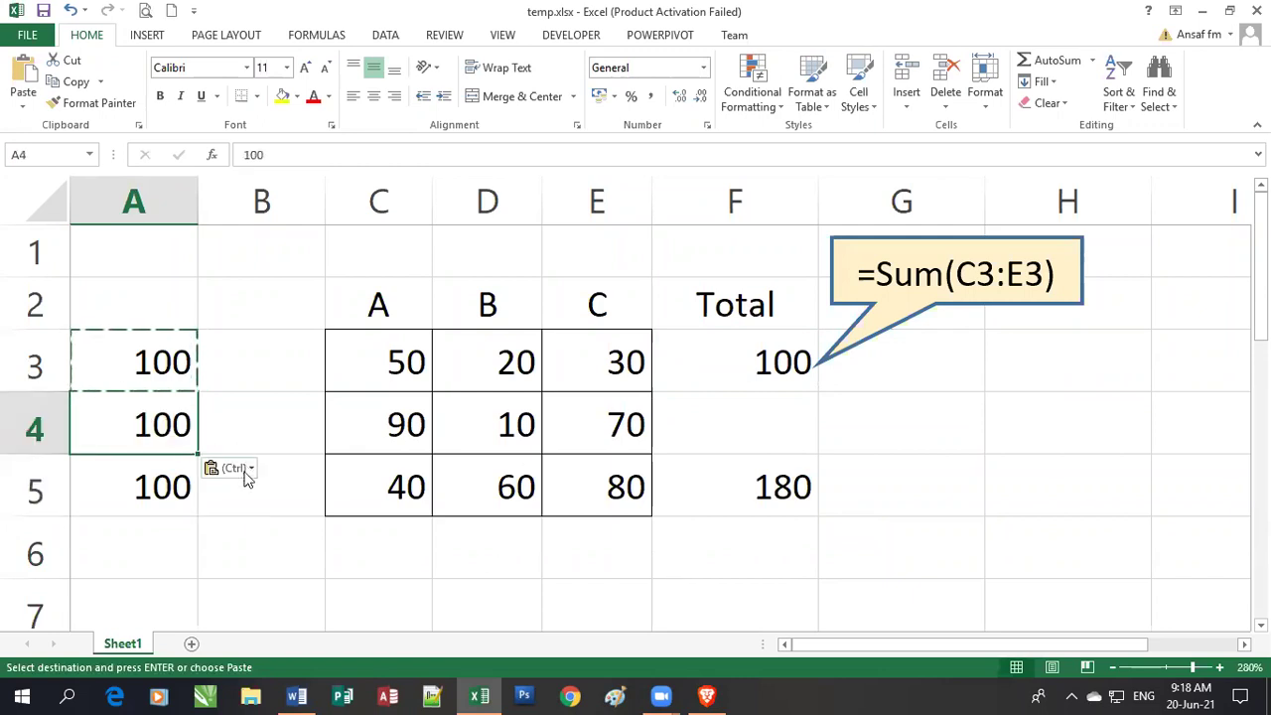
pyautogui.click(162, 541)
pyautogui.hotkey('ctrl', 'v')
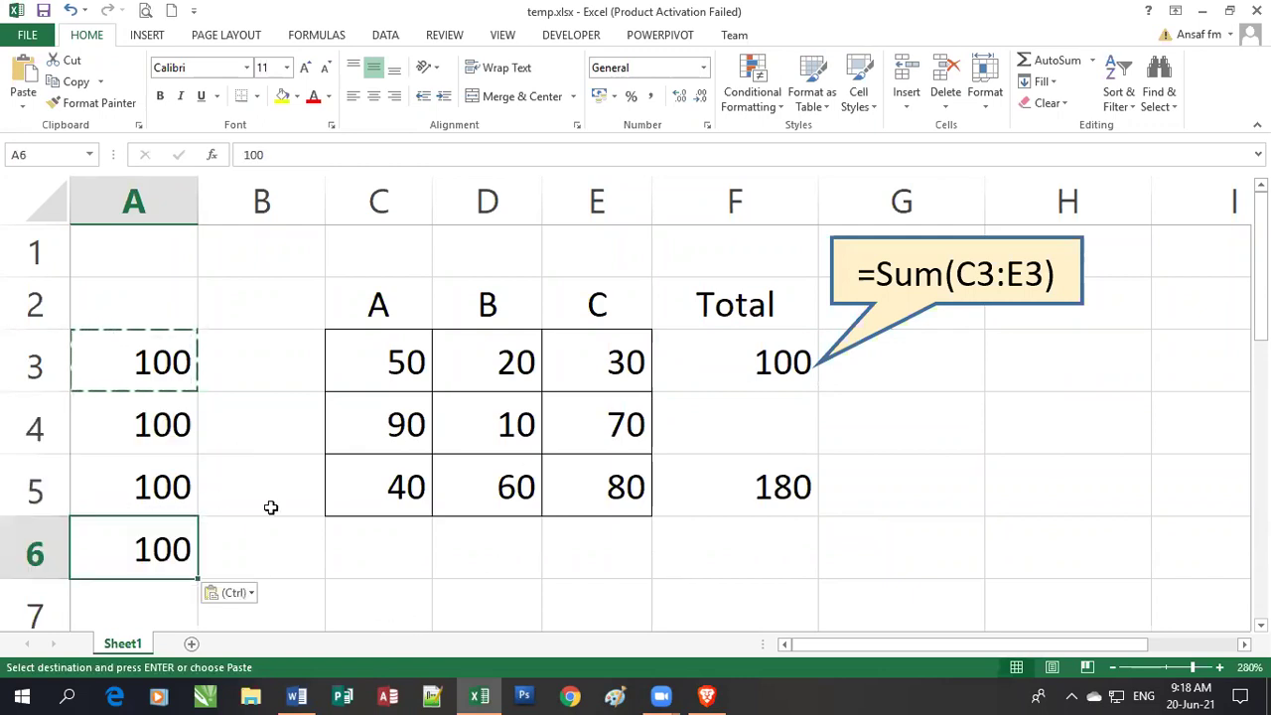
# Clear the sample numbers from the range A3:A6
pyautogui.click(139, 362)
pyautogui.moveTo(148, 382); pyautogui.dragTo(148, 548)
pyautogui.press('Delete')
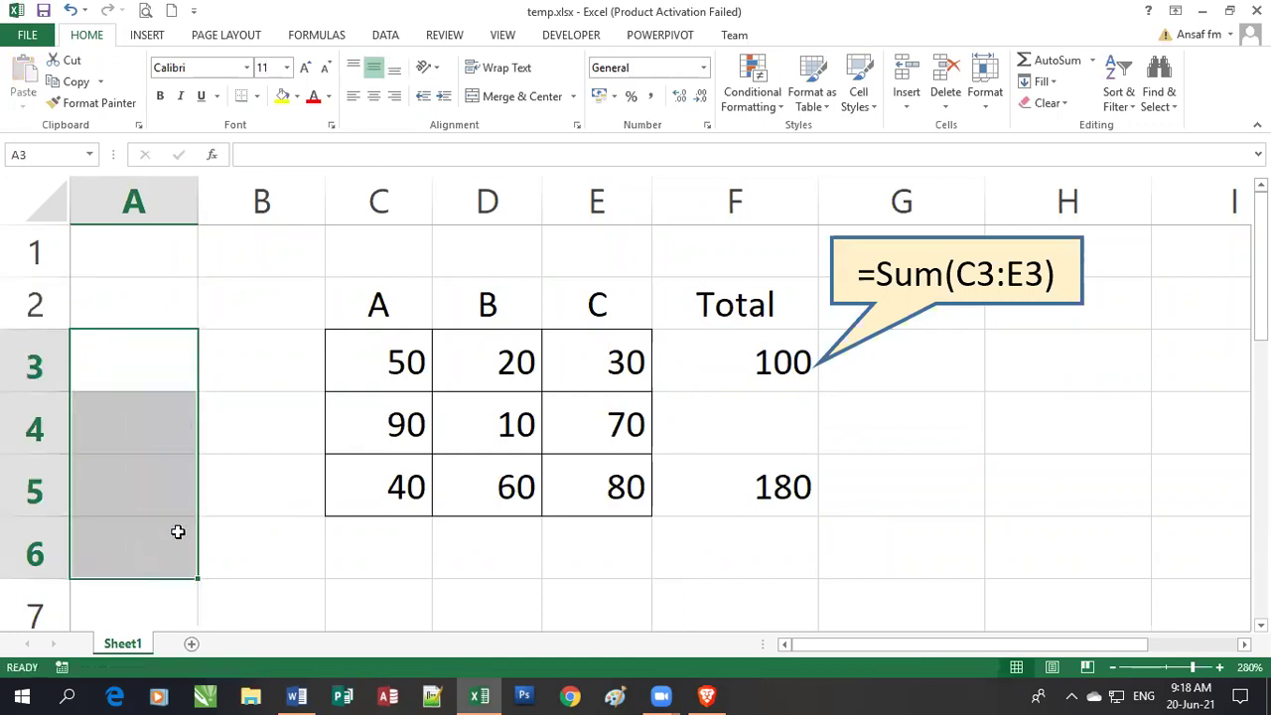
# Switch to the Word document and add the lines "Exact Duplicate" and "Relative Duplicate" below 100
pyautogui.click(296, 695)
pyautogui.write('Exact Duplicate')
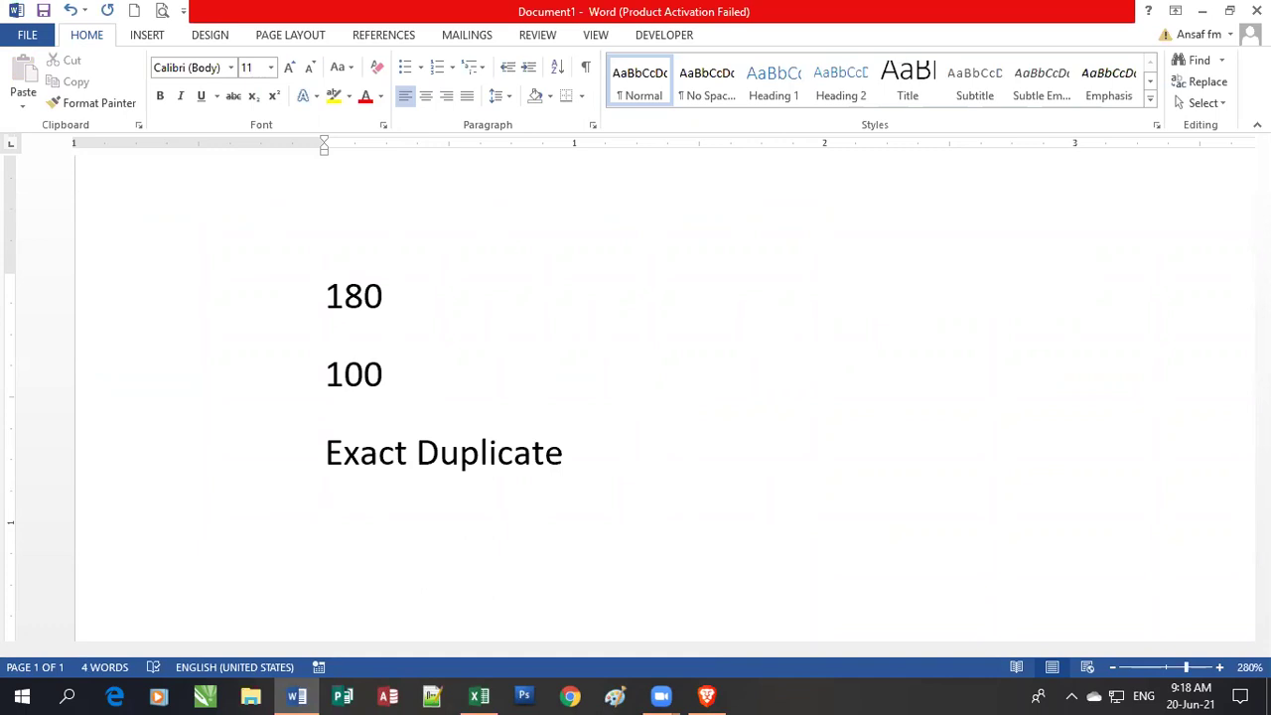
pyautogui.write('Relative Du')
pyautogui.write('plicate')
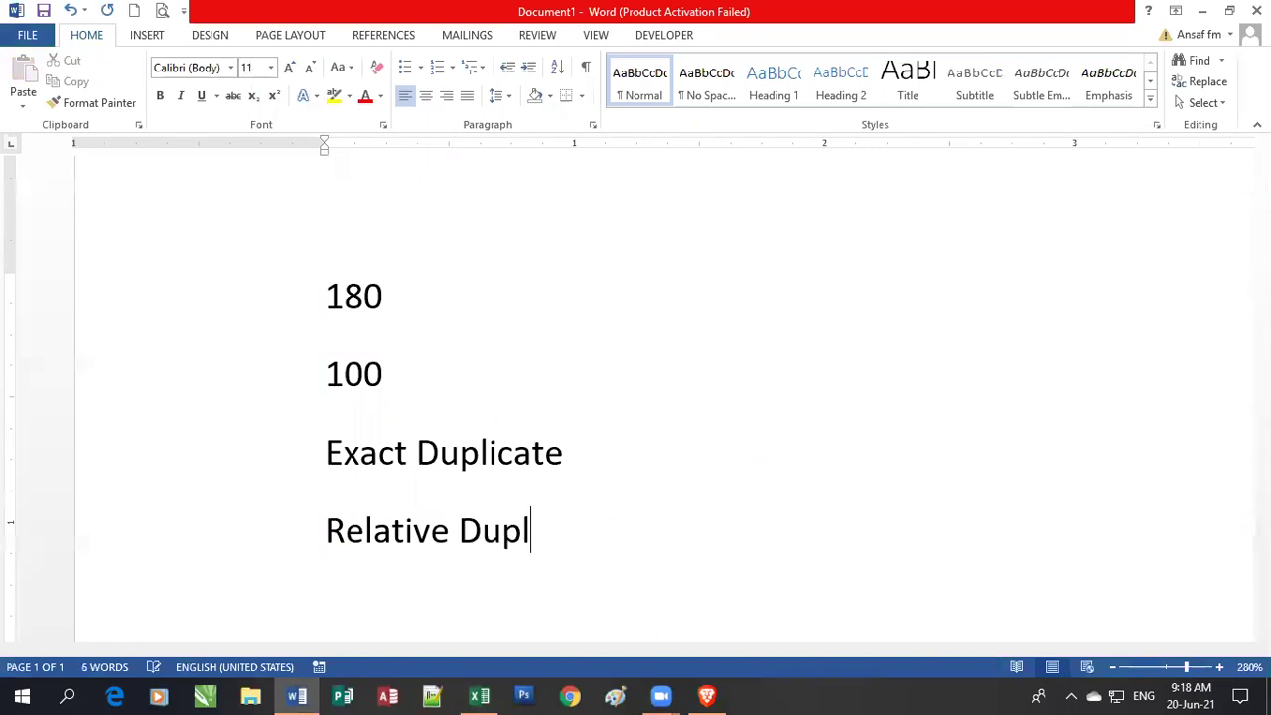
# Switch to Excel, duplicate the =Sum(C3:E3) callout below the original and aim the copy's pointer at the total in F5
pyautogui.click(644, 315)
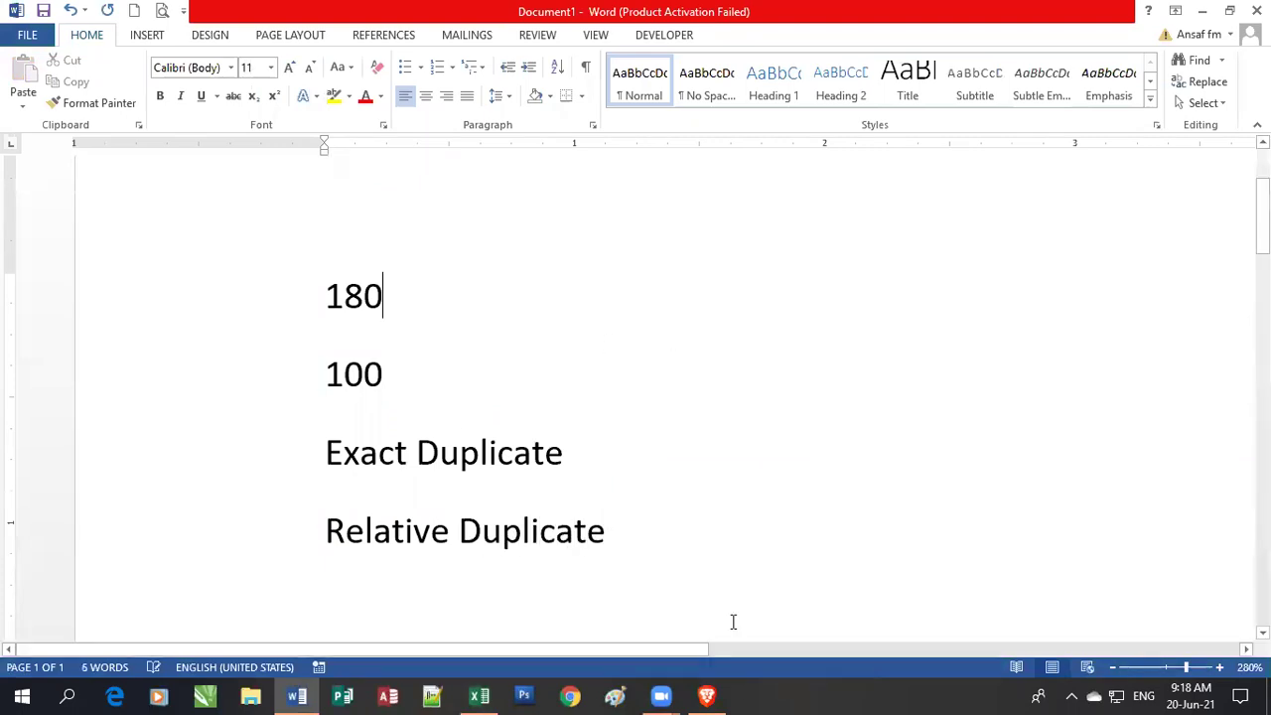
pyautogui.click(478, 695)
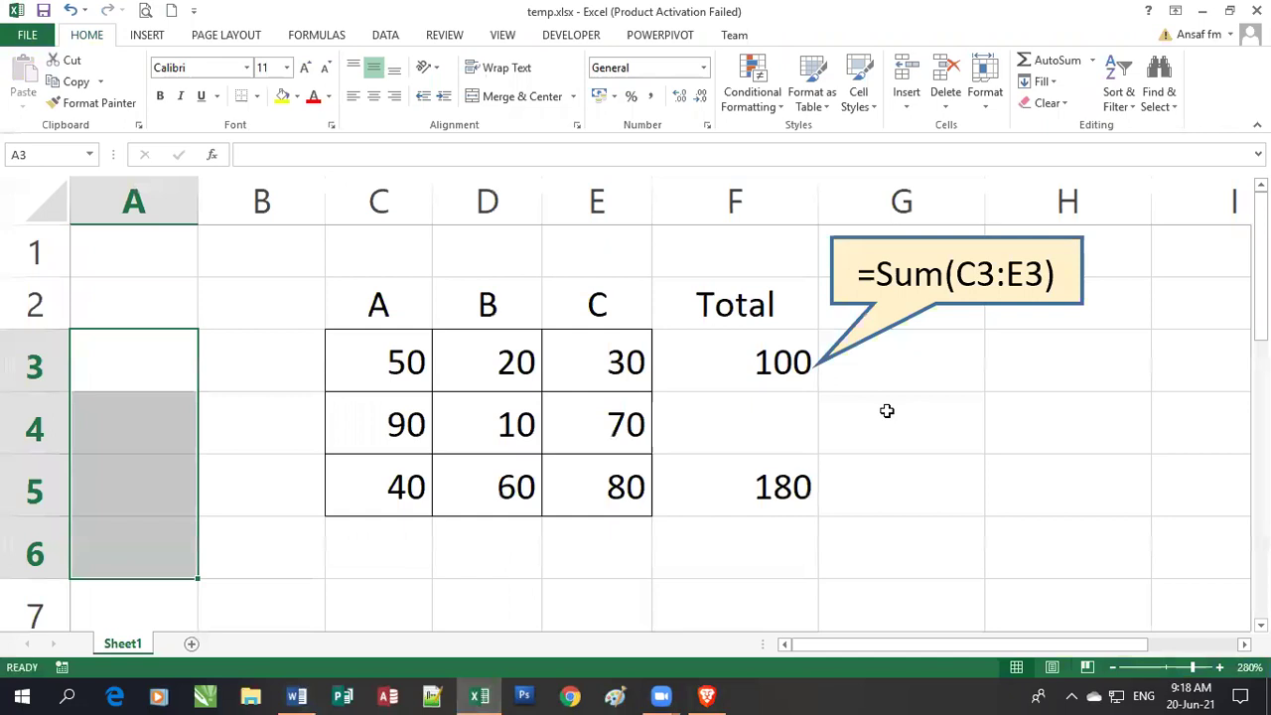
pyautogui.click(785, 367)
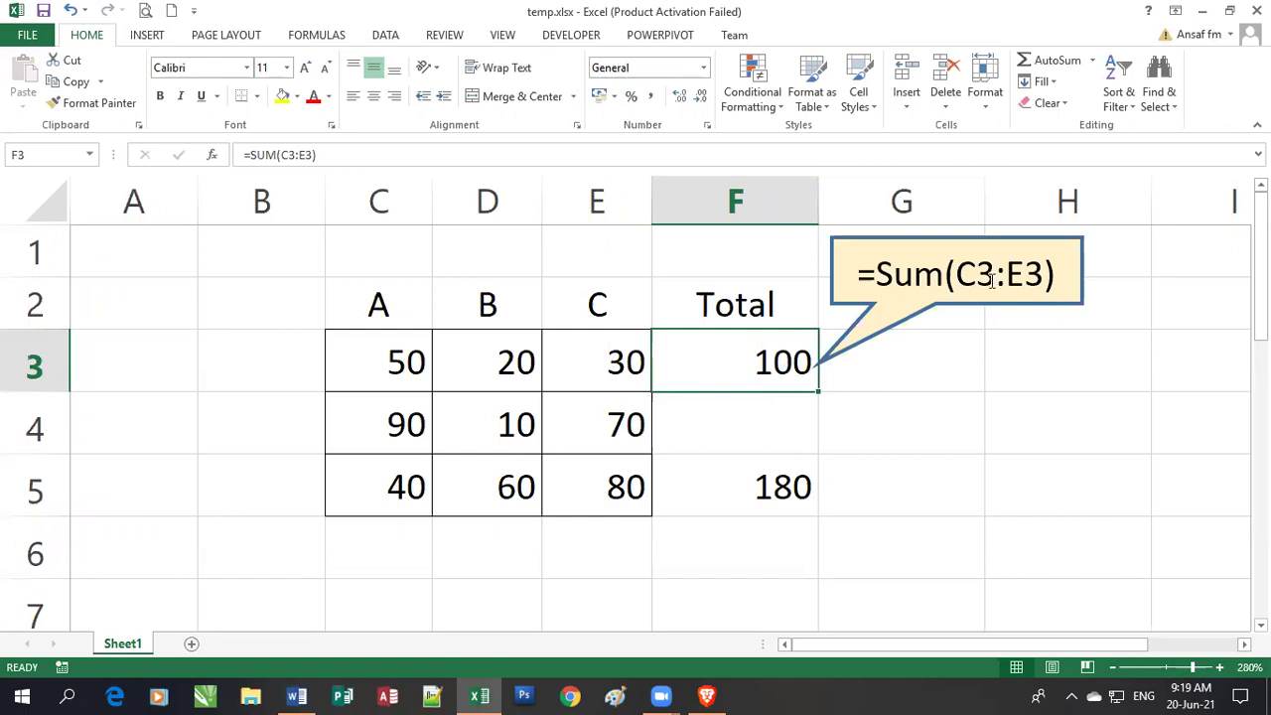
pyautogui.click(1013, 239)
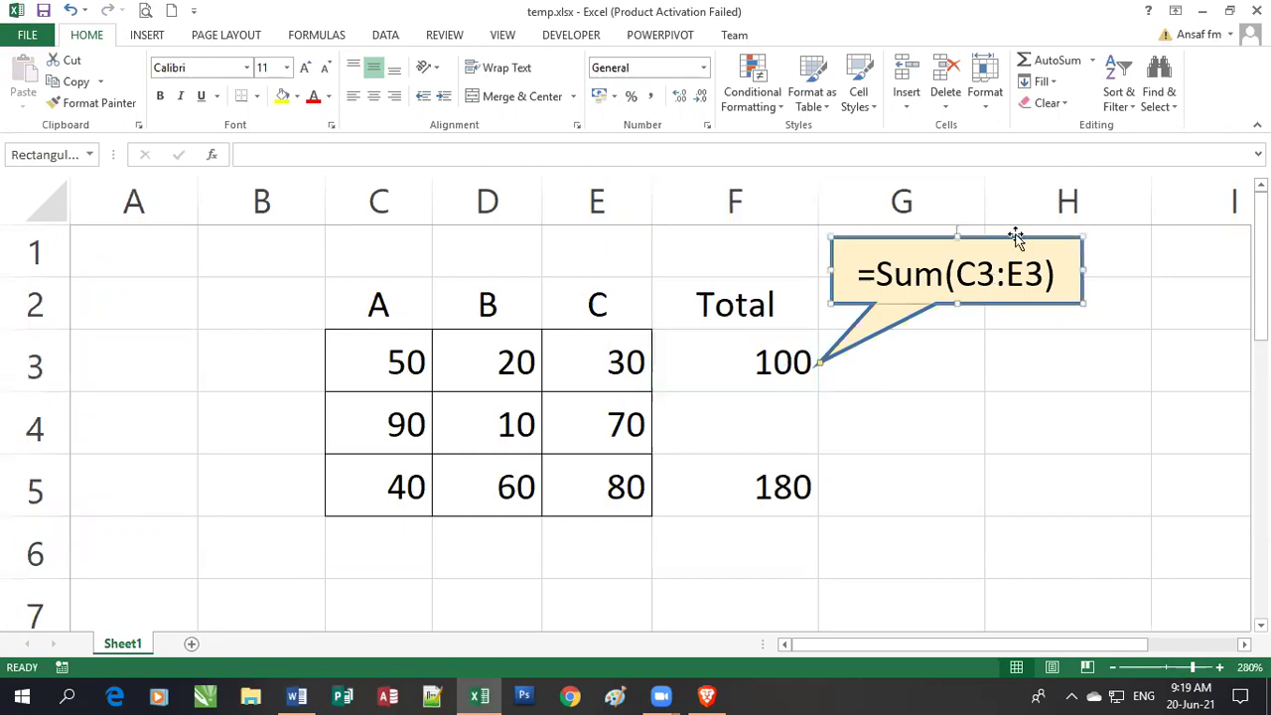
pyautogui.click(1083, 440)
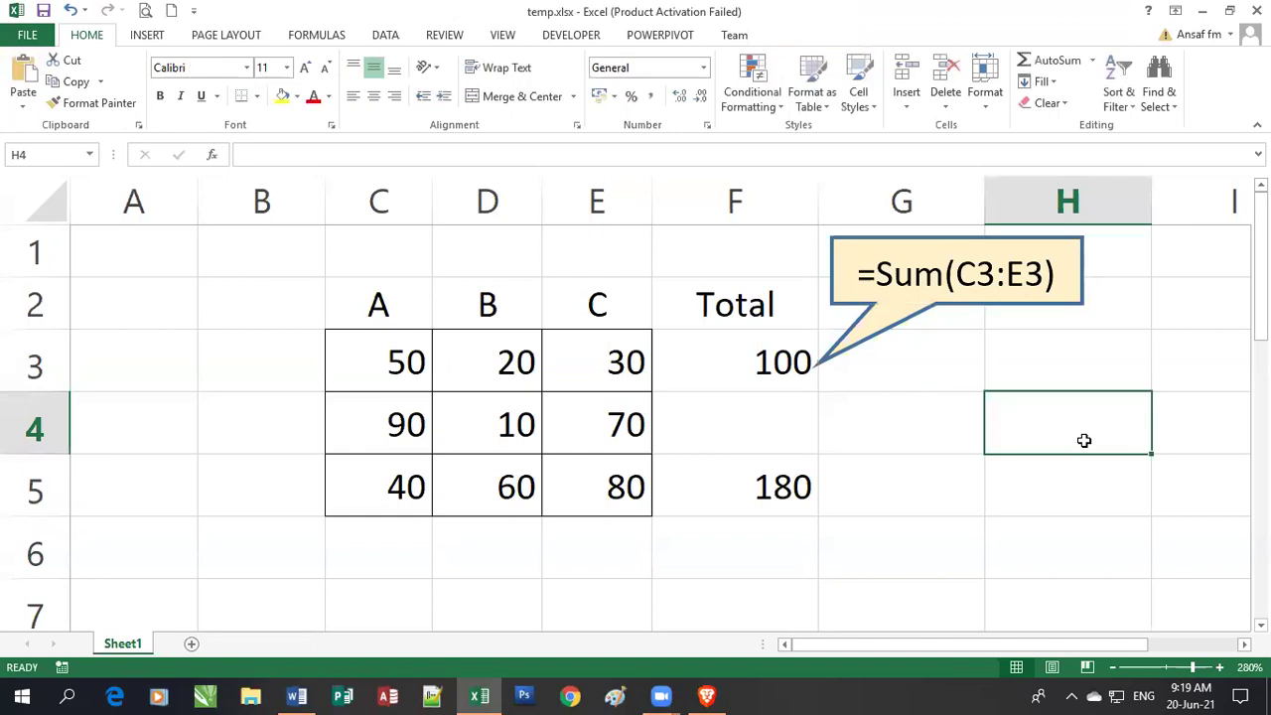
pyautogui.hotkey('ctrl', 'v')
pyautogui.moveTo(1073, 398); pyautogui.dragTo(969, 392)
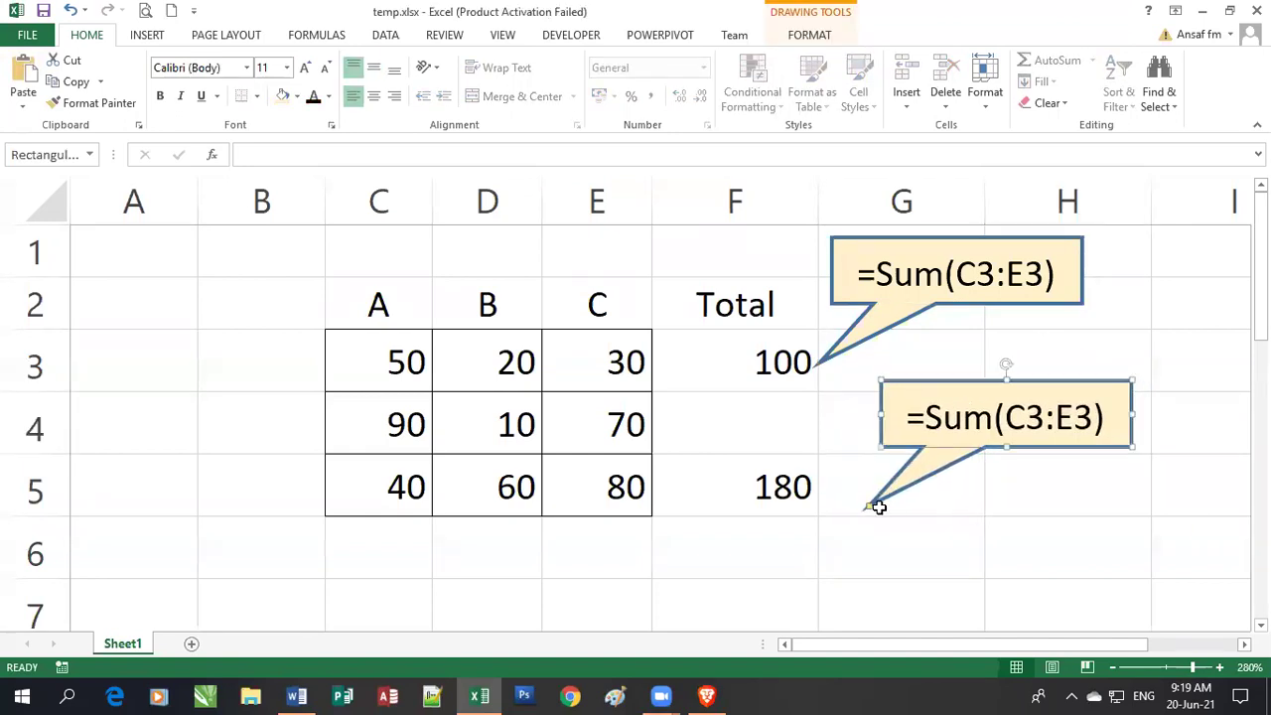
pyautogui.moveTo(869, 510); pyautogui.dragTo(828, 480)
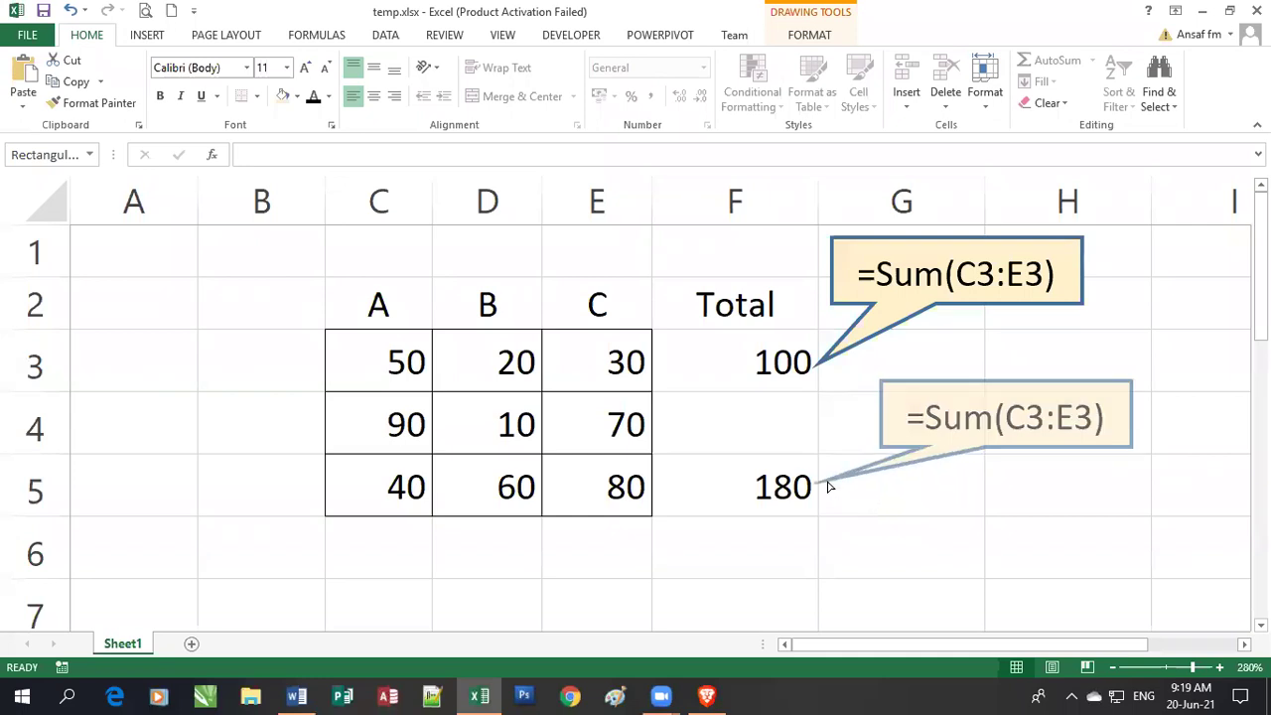
# Change the text of the duplicated callout to =Sum(C5:E5)
pyautogui.moveTo(1026, 418); pyautogui.dragTo(1073, 418)
pyautogui.write('5')
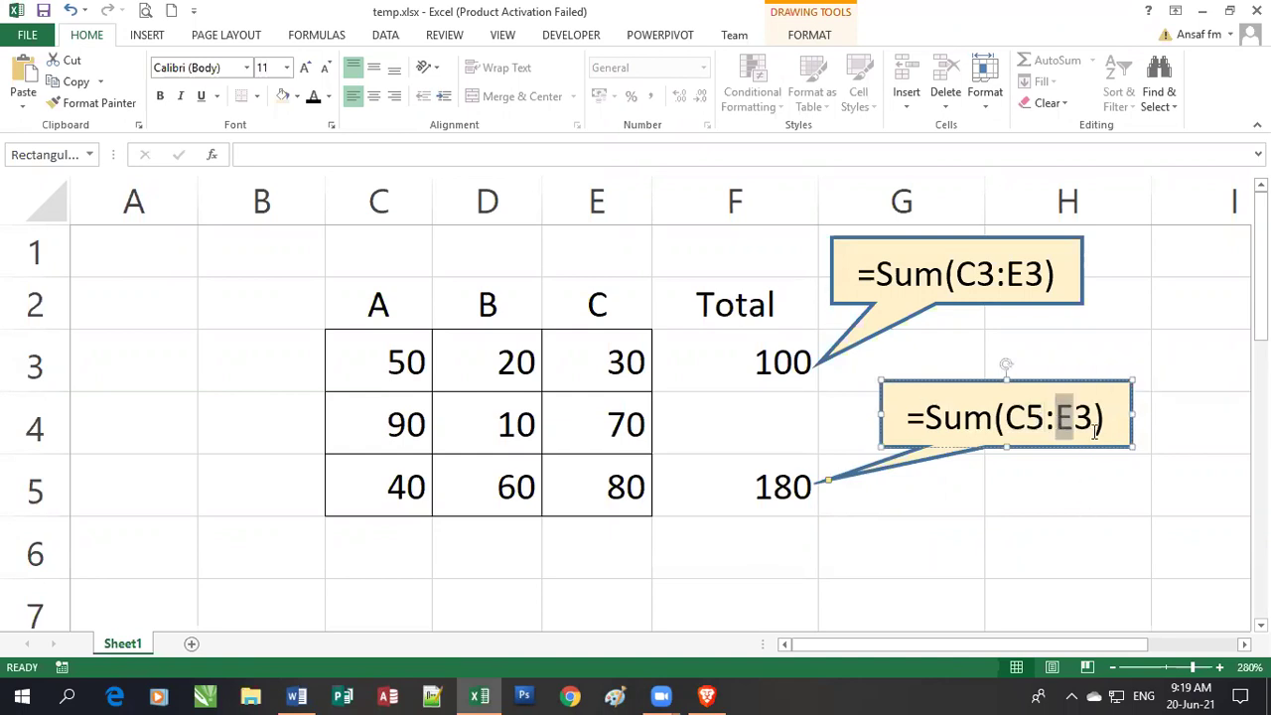
pyautogui.moveTo(1091, 418); pyautogui.dragTo(1074, 419)
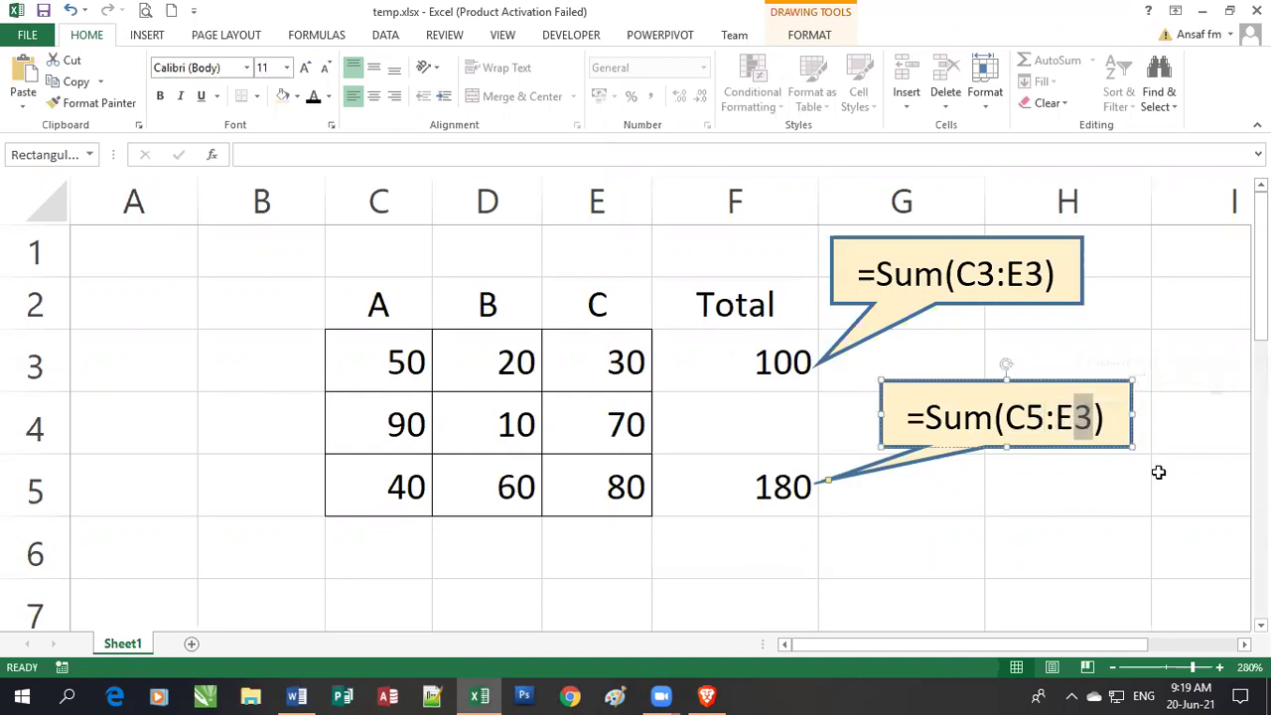
pyautogui.write('5')
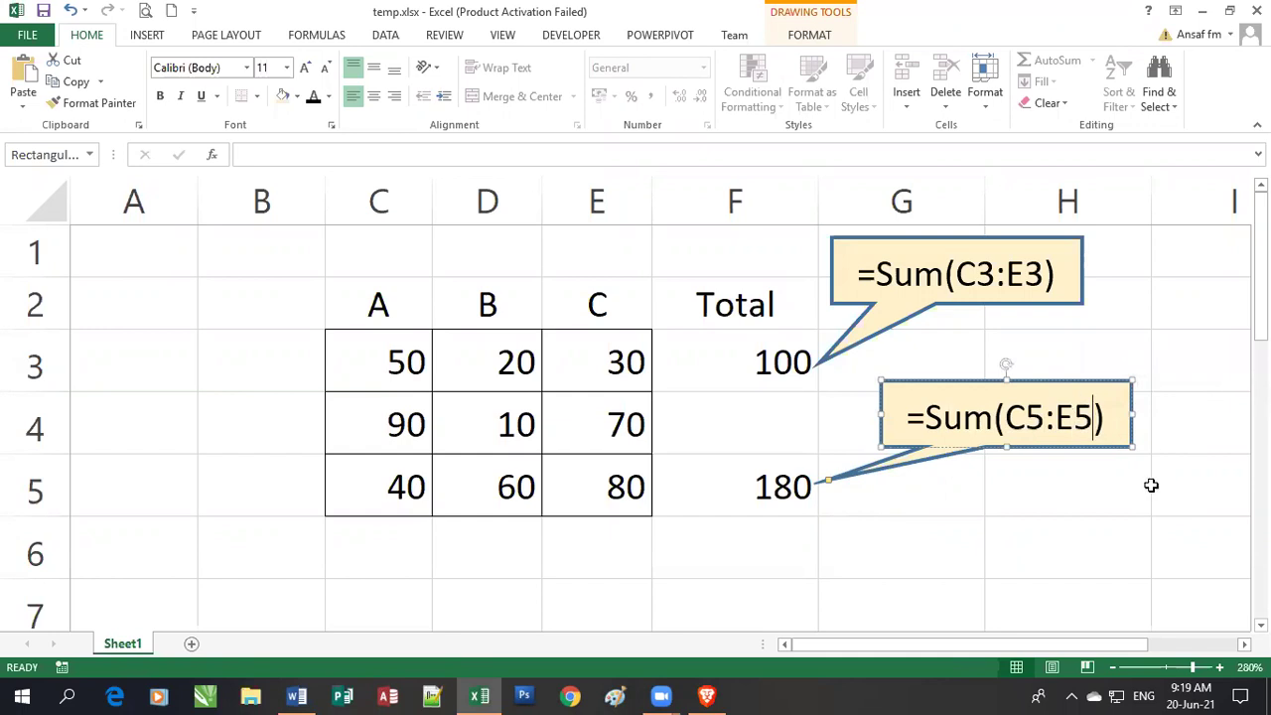
pyautogui.click(990, 574)
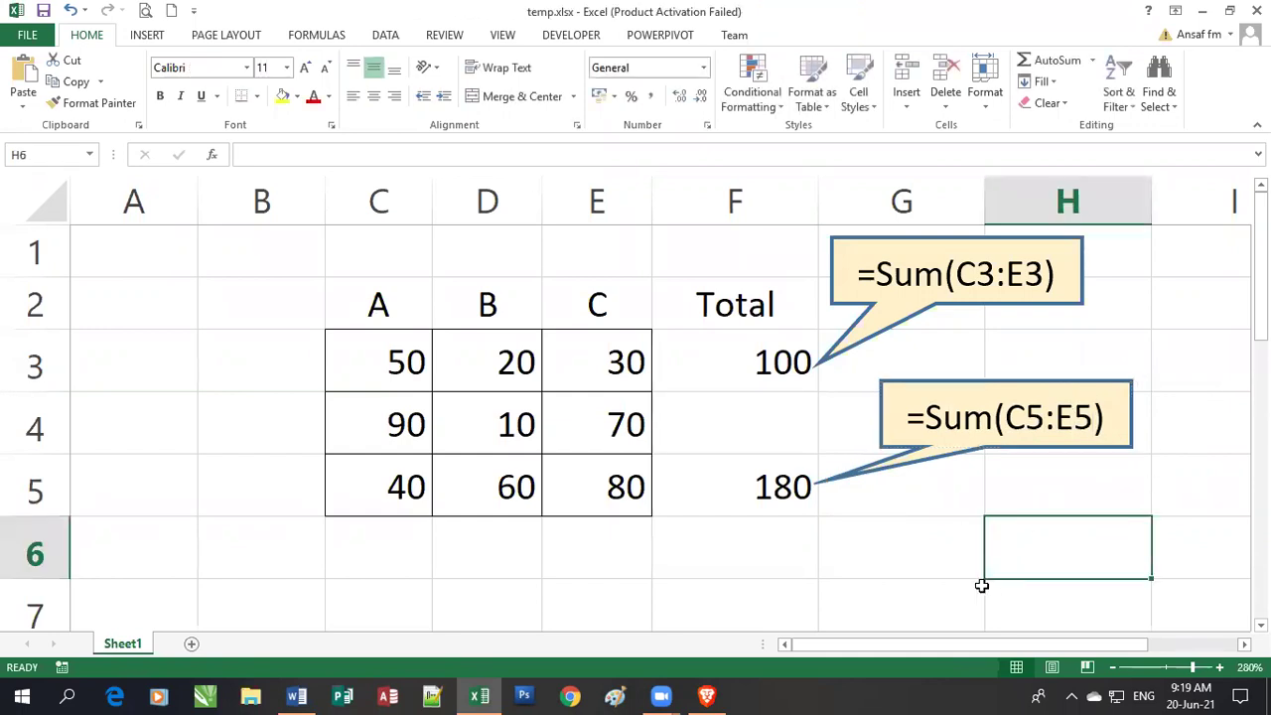
# Examine the values in C5:E5 and the range used by the SUM formula in F5
pyautogui.moveTo(378, 498); pyautogui.dragTo(604, 497)
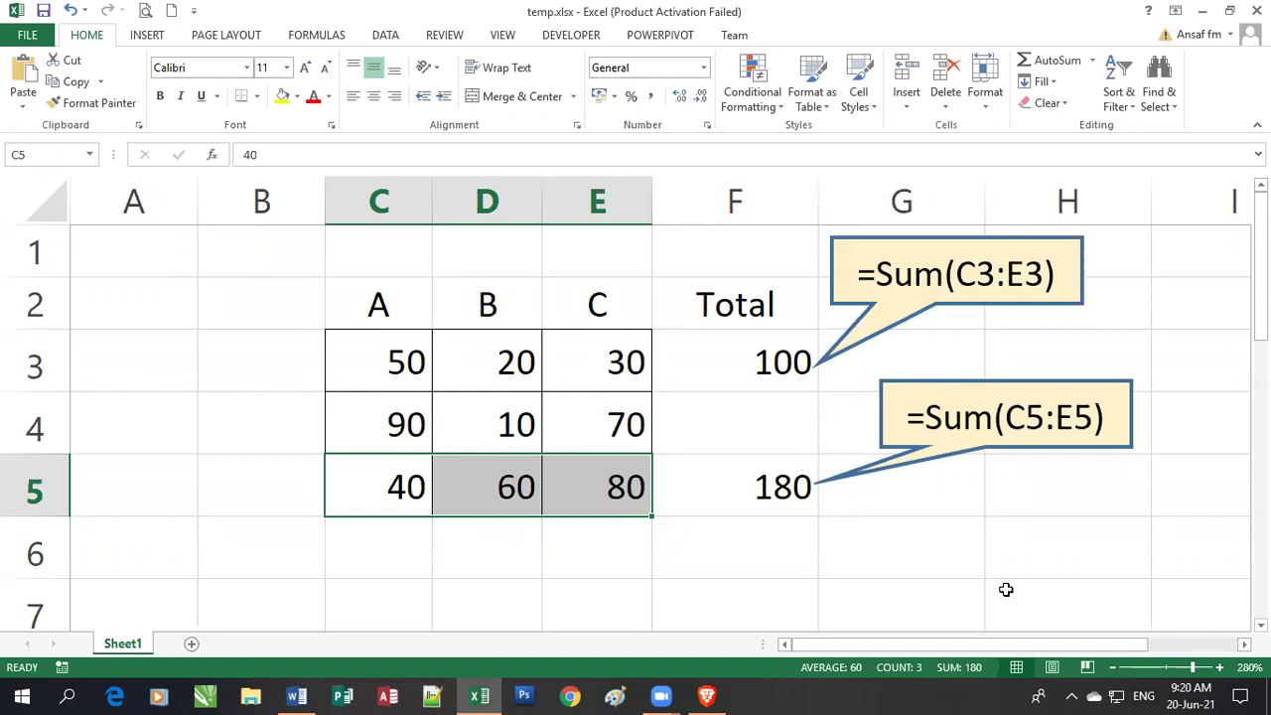
pyautogui.click(783, 486)
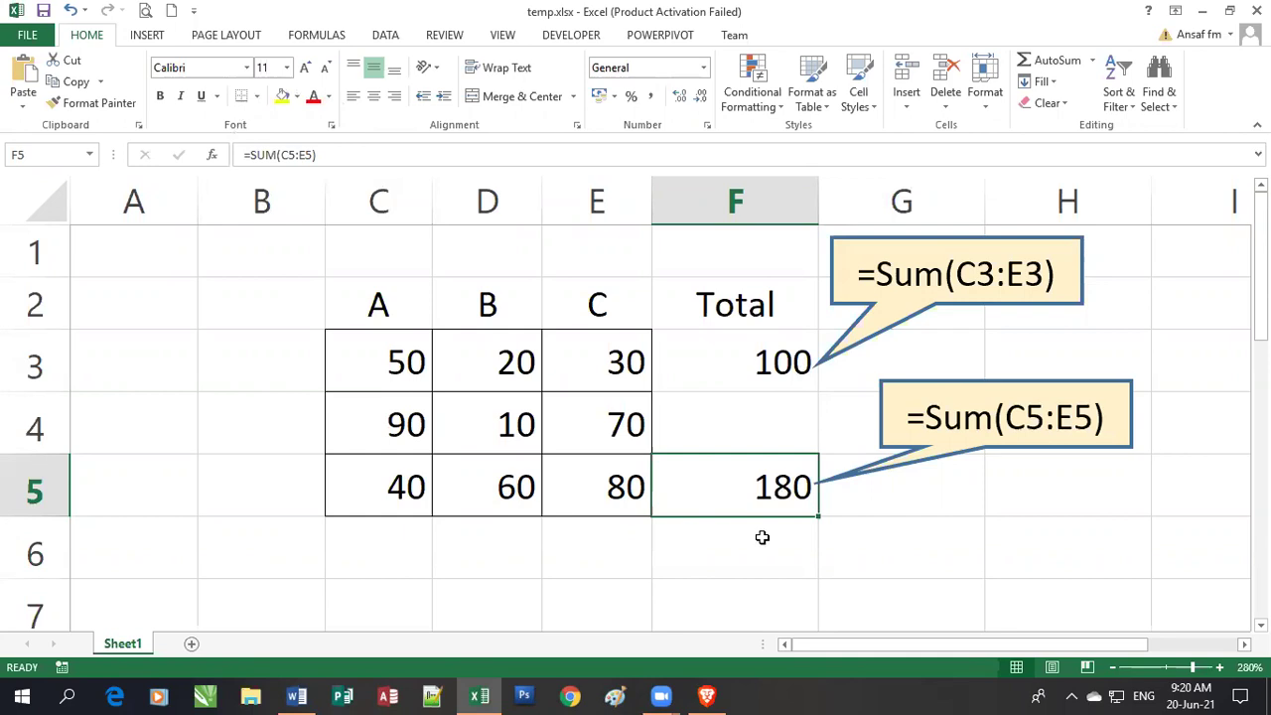
pyautogui.doubleClick(773, 486)
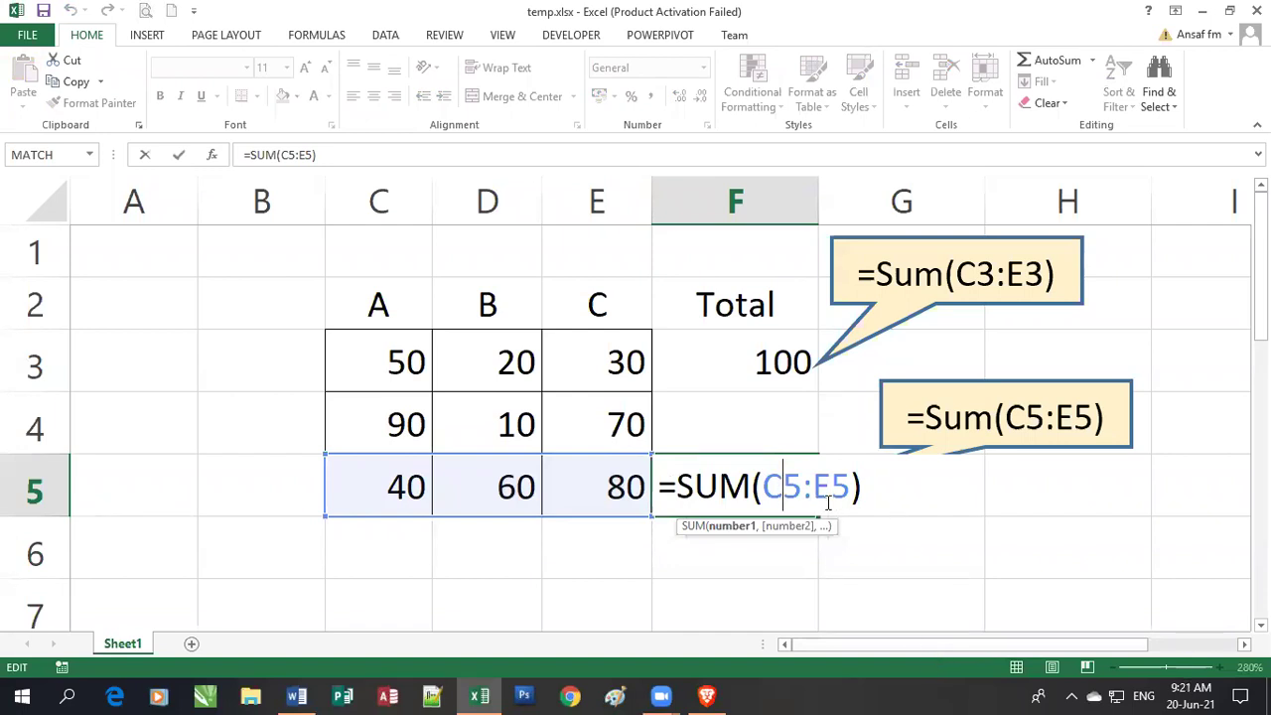
pyautogui.press('Return')
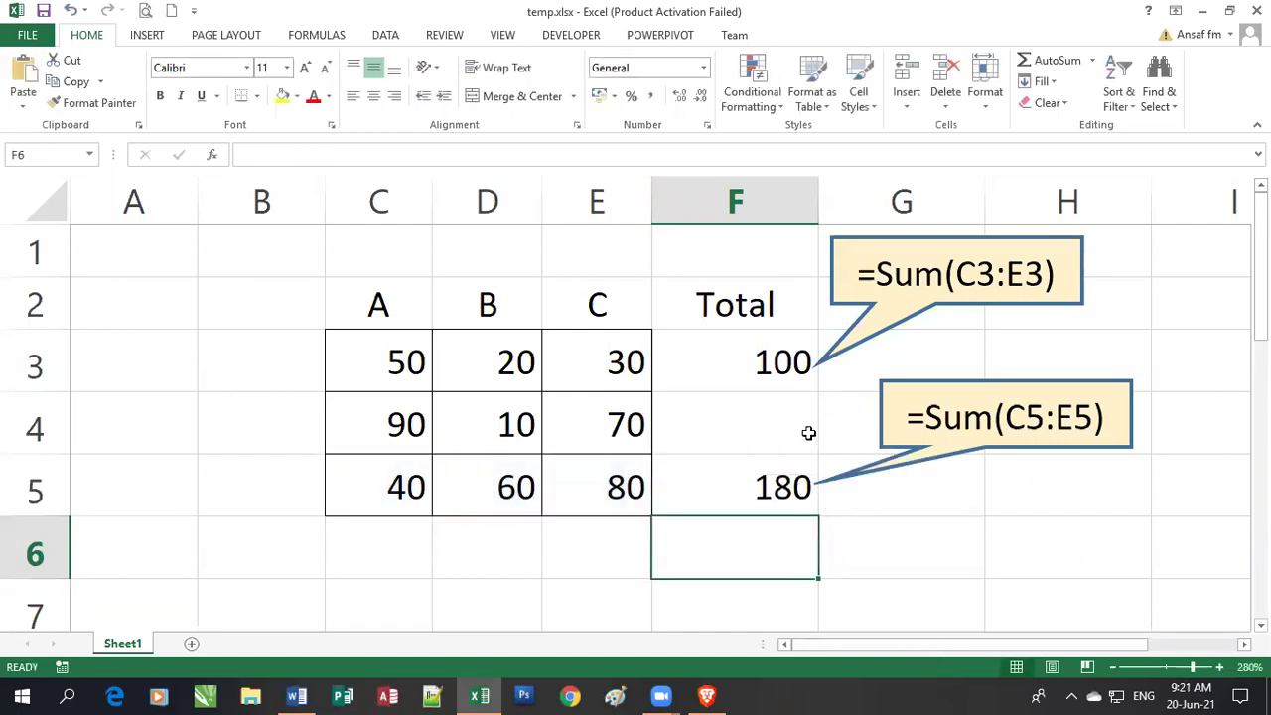
pyautogui.click(776, 488)
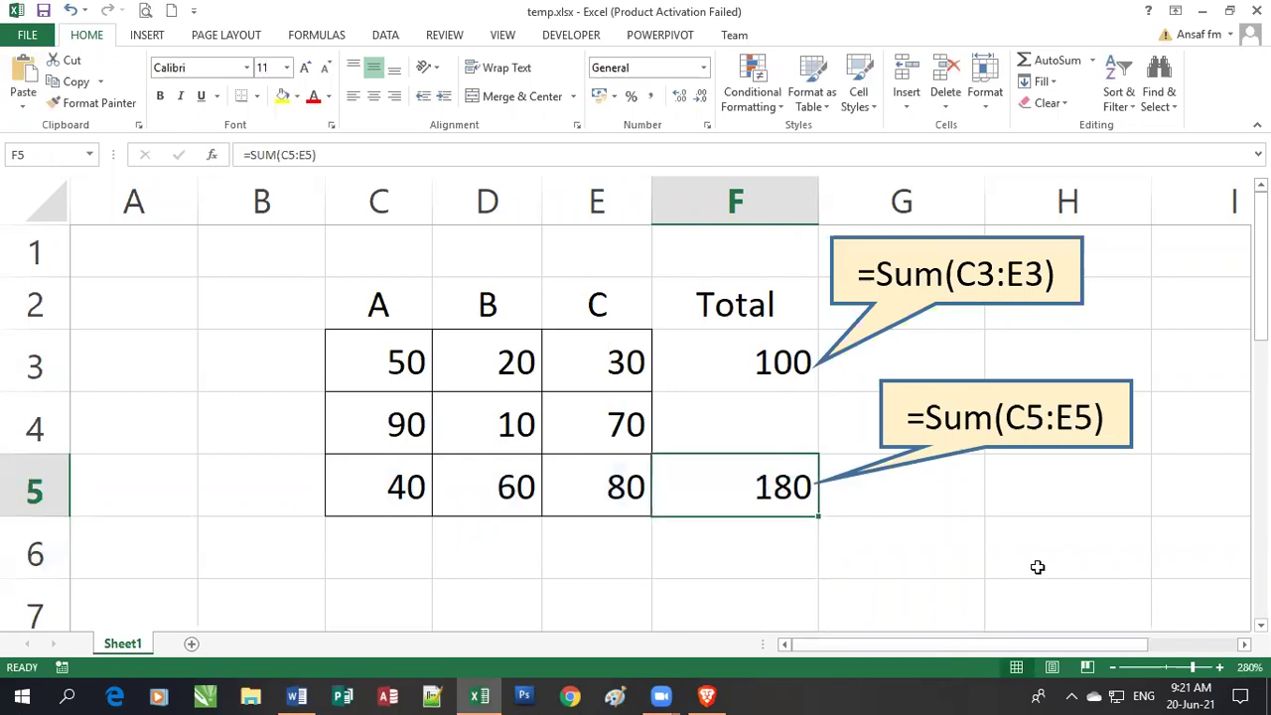
# Move the =Sum(C5:E5) callout lower and re-aim its pointer at the total in F5
pyautogui.hotkey('ctrl', 'c')
pyautogui.click(782, 411)
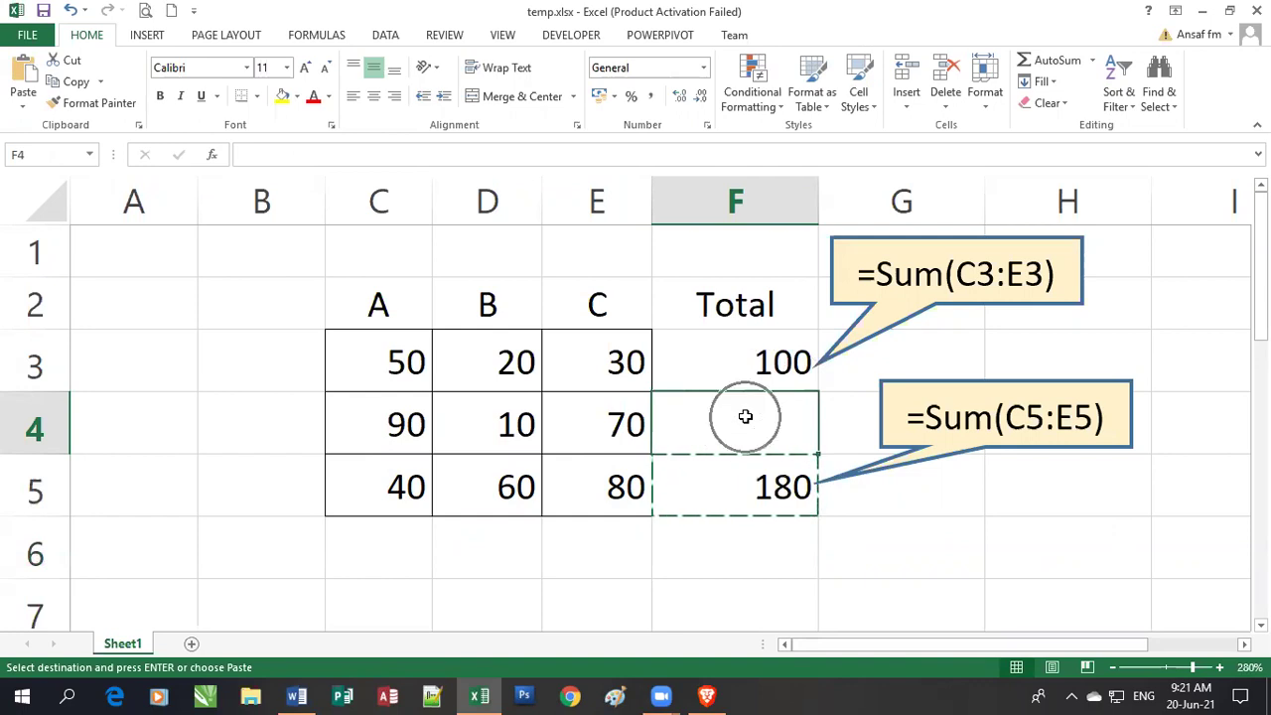
pyautogui.moveTo(1096, 386); pyautogui.dragTo(1123, 518)
pyautogui.click(868, 560)
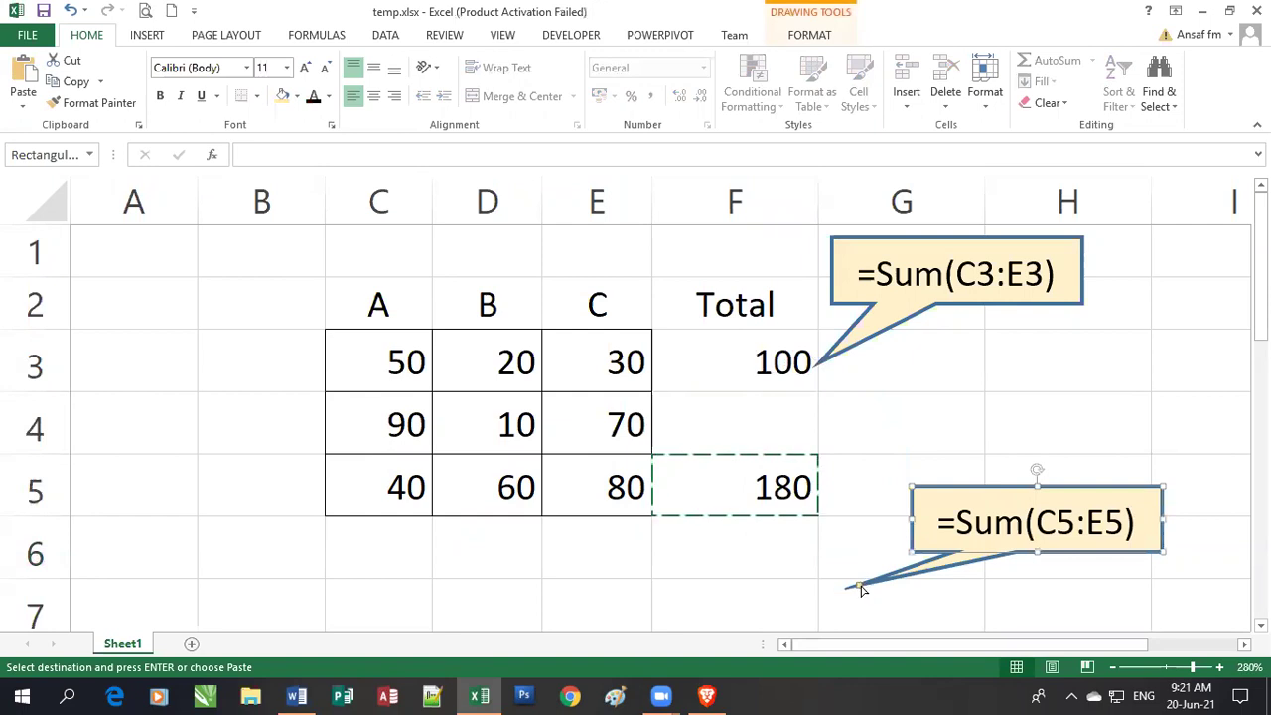
pyautogui.moveTo(860, 584); pyautogui.dragTo(820, 473)
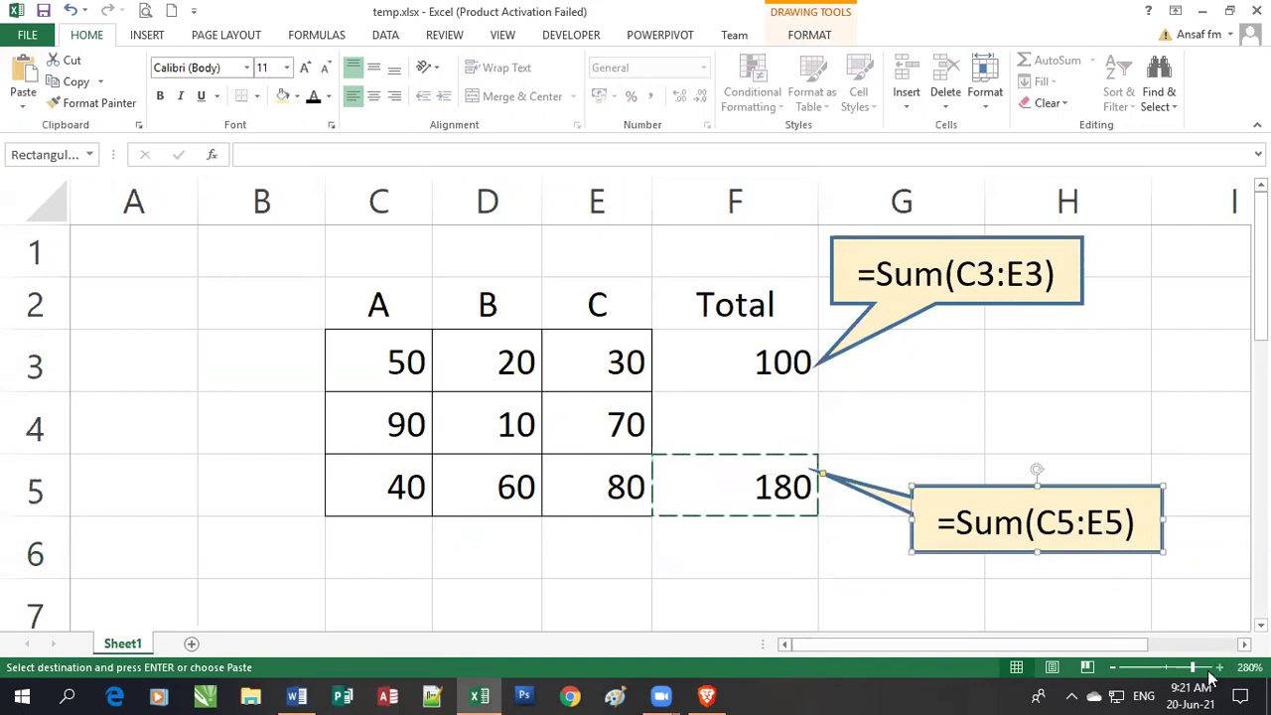
pyautogui.press('Escape')
# Duplicate the =Sum(C5:E5) callout, place the copy between the two callouts and aim its pointer at F4
pyautogui.hotkey('ctrl', 'd')
pyautogui.moveTo(1048, 536); pyautogui.dragTo(1006, 378)
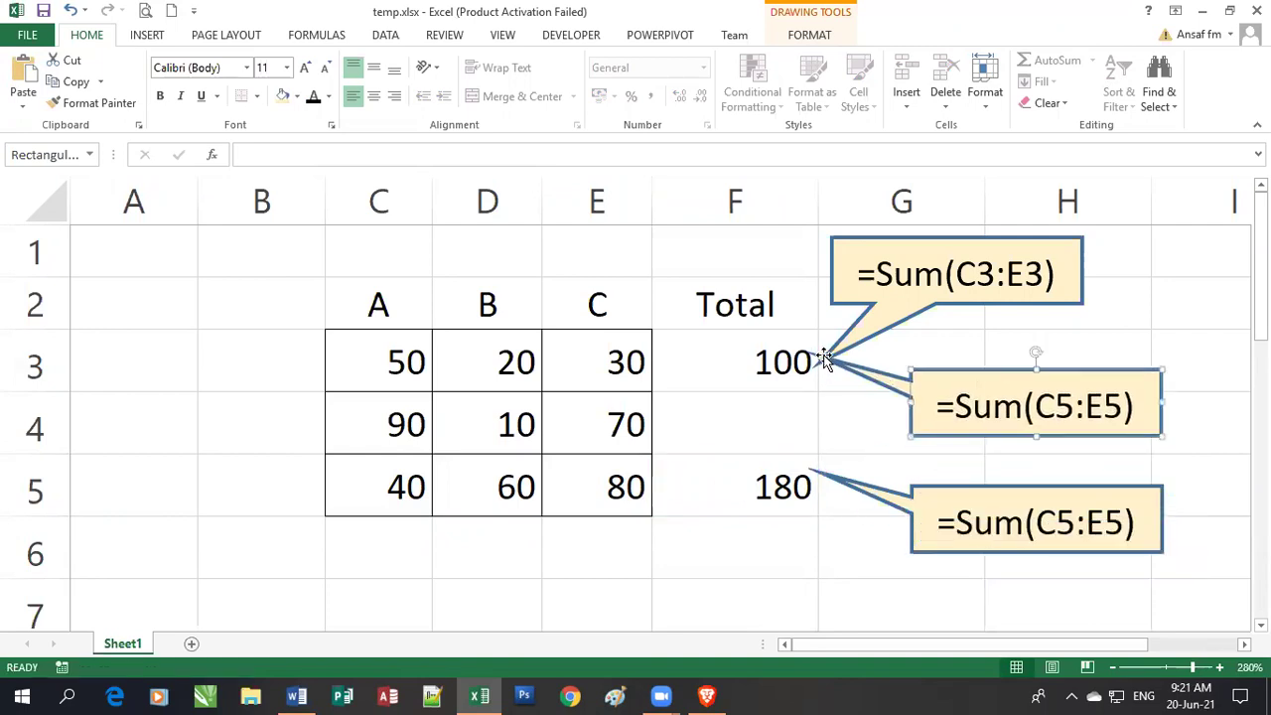
pyautogui.moveTo(823, 357); pyautogui.dragTo(824, 417)
# Change the text of the middle callout to =Sum(C4:E4)
pyautogui.moveTo(1055, 407); pyautogui.dragTo(1122, 417)
pyautogui.write('4:E4')
pyautogui.click(1051, 491)
# Copy the SUM formula from F5 and paste it into F4
pyautogui.press('Left')
pyautogui.press('Left')
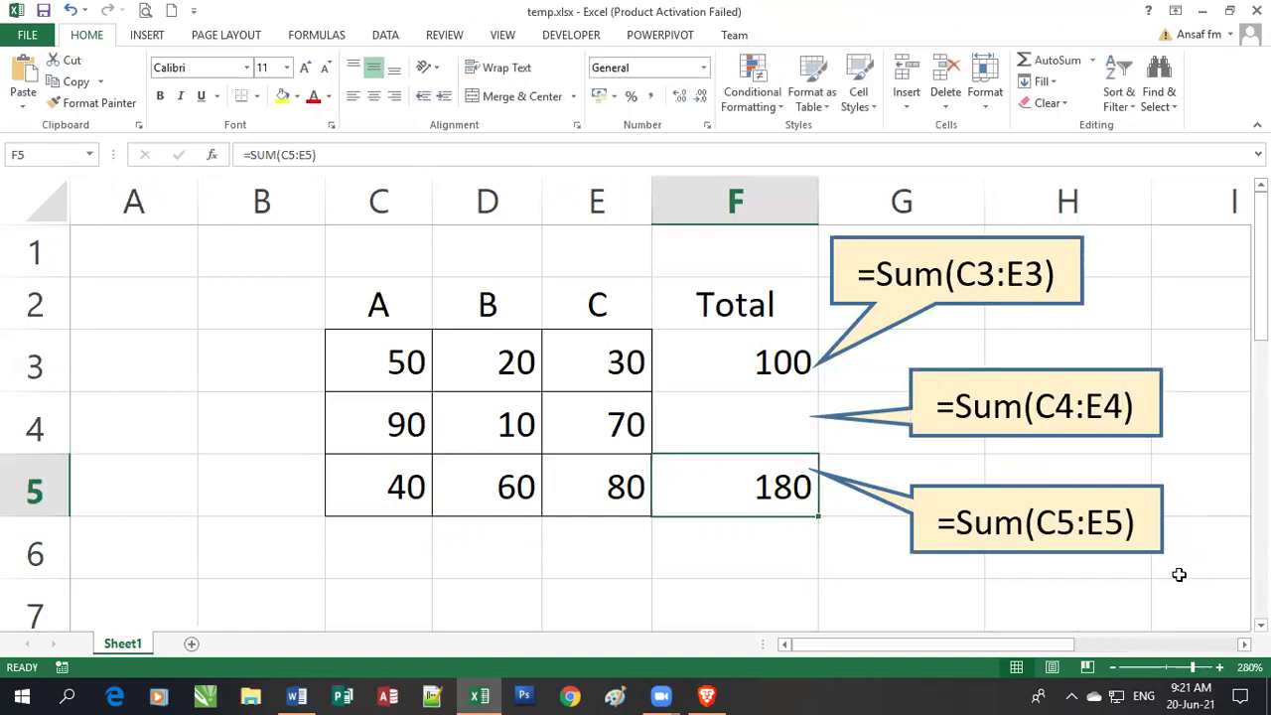
pyautogui.hotkey('ctrl', 'c')
pyautogui.press('Up')
pyautogui.hotkey('ctrl', 'v')
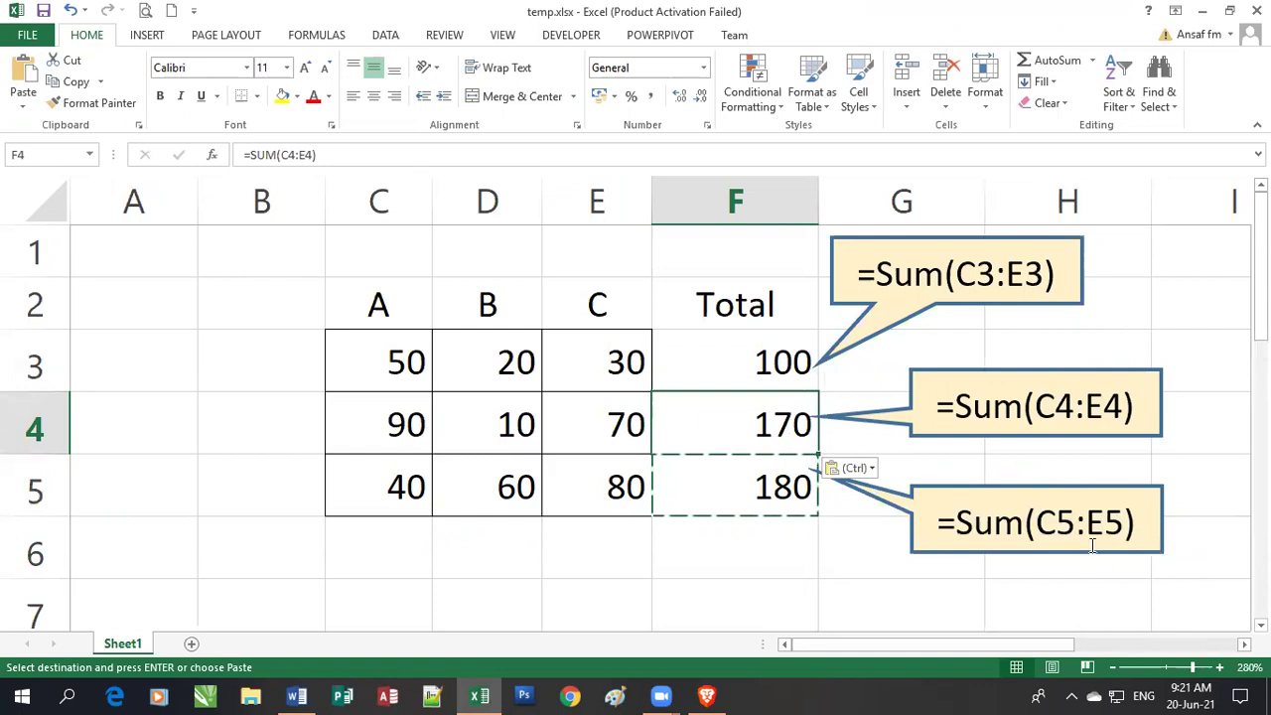
# Clear the totals in F4 and F5
pyautogui.click(800, 548)
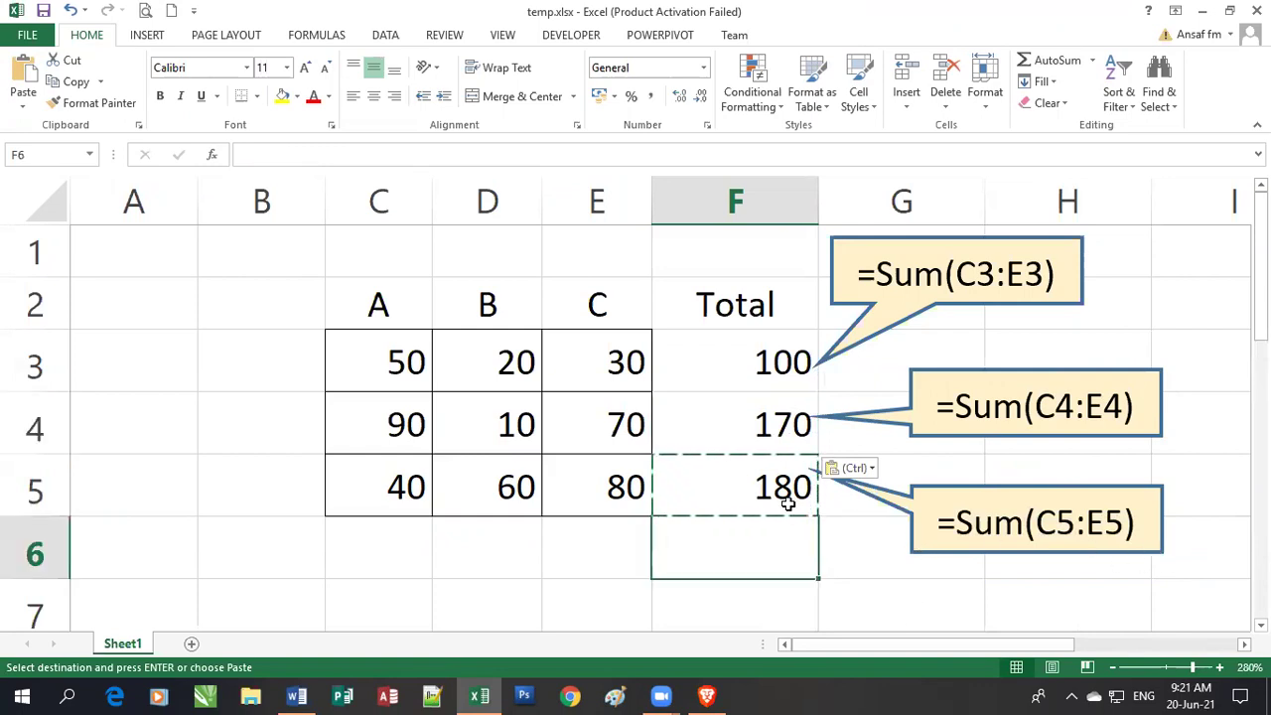
pyautogui.moveTo(787, 503); pyautogui.dragTo(789, 434)
pyautogui.press('Delete')
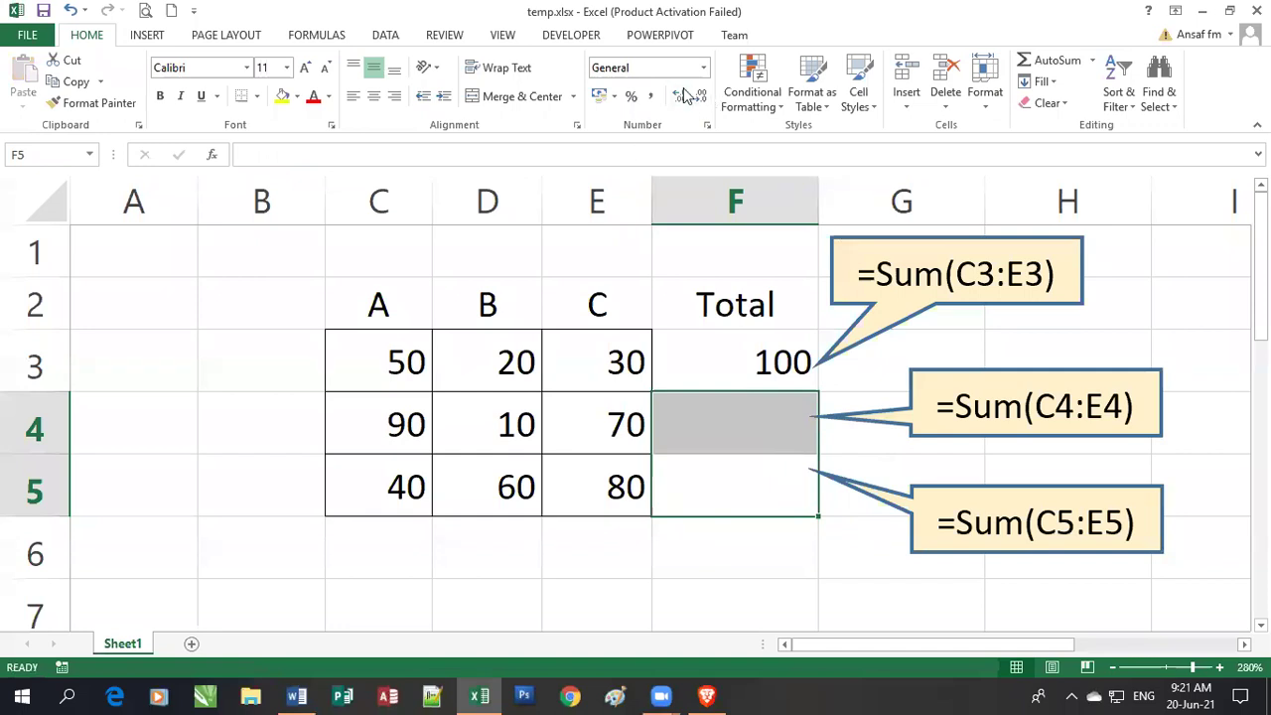
pyautogui.click(934, 358)
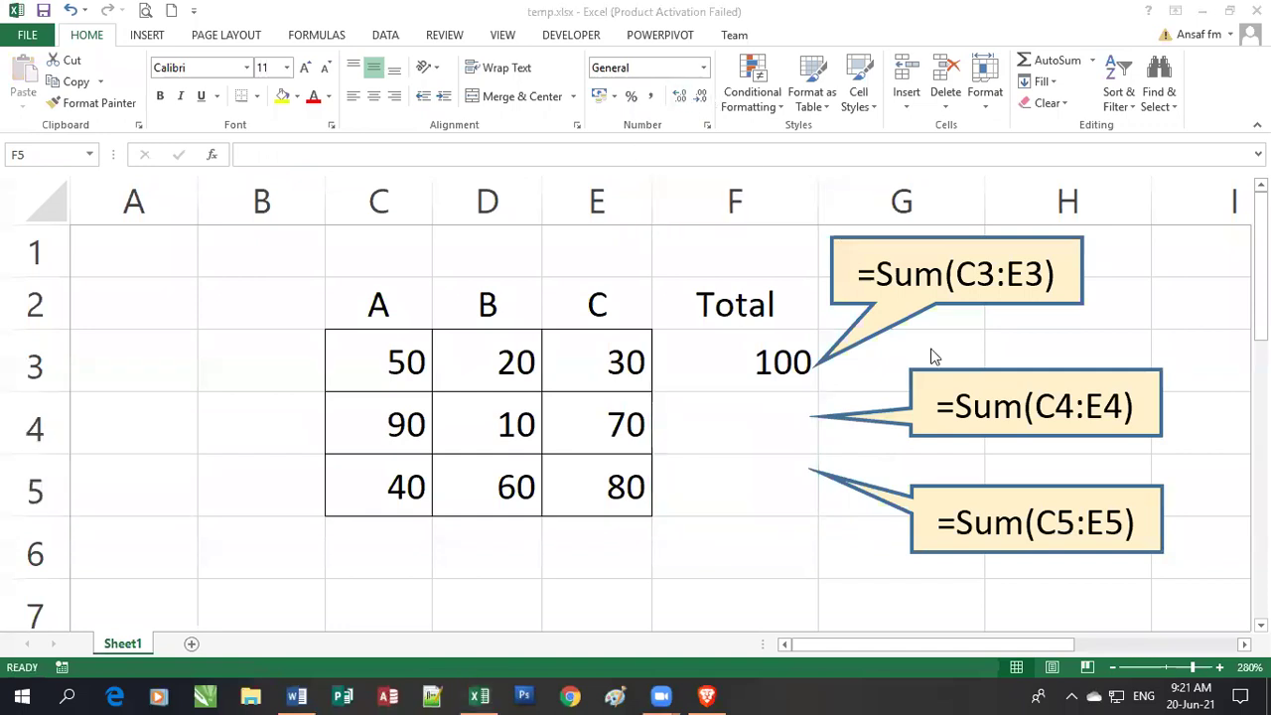
# Fill the SUM formula in F3 down through F5
pyautogui.click(770, 361)
pyautogui.click(771, 361)
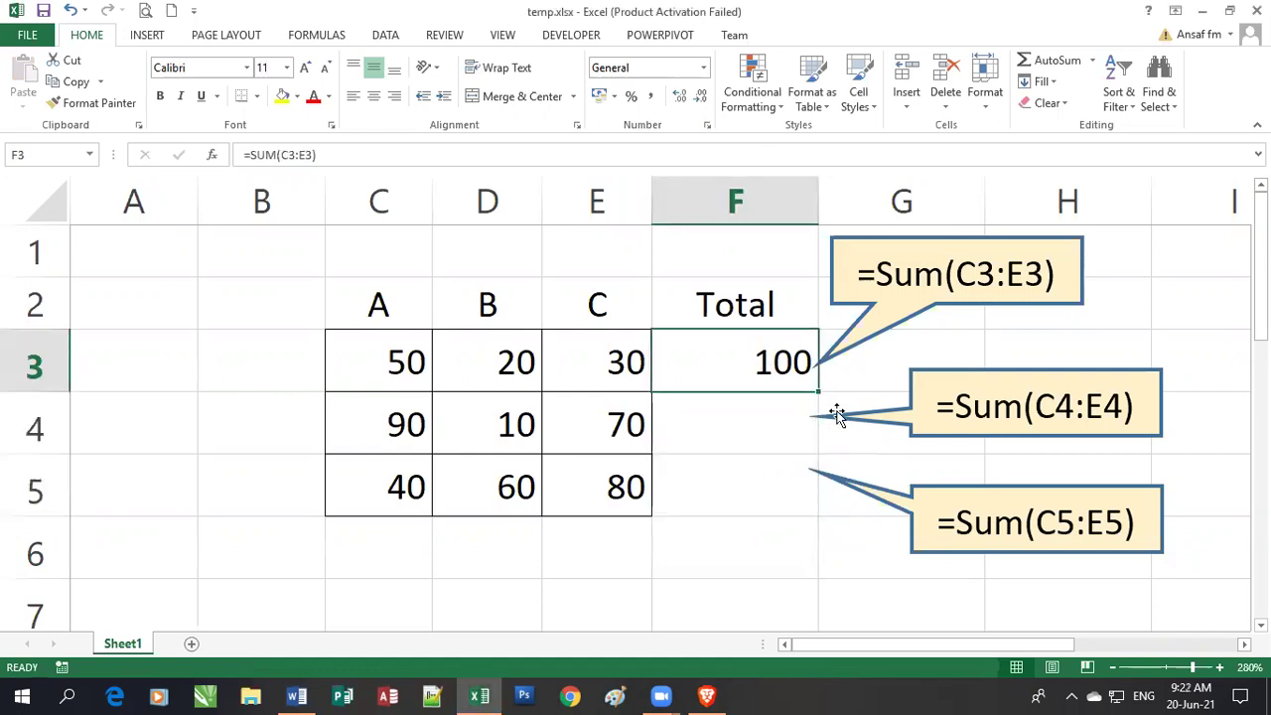
pyautogui.moveTo(817, 394); pyautogui.dragTo(817, 408)
pyautogui.moveTo(817, 425); pyautogui.dragTo(811, 509)
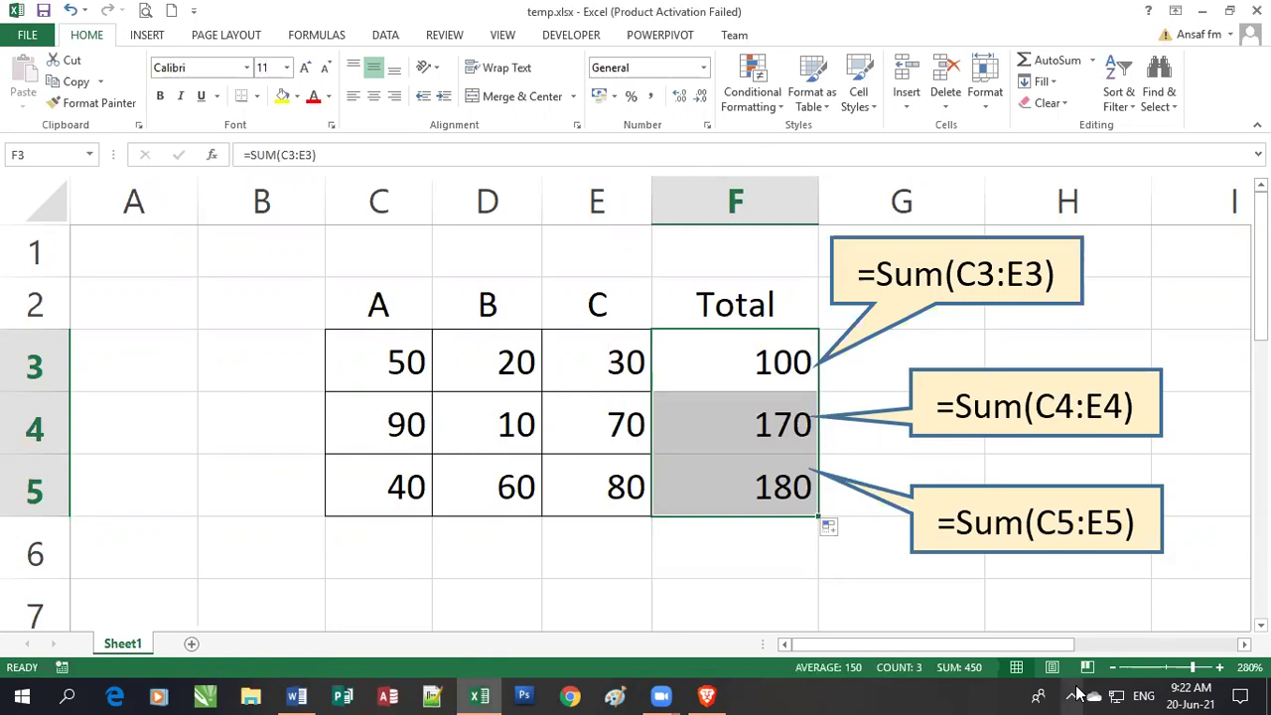
# Enter the plain number 100 in A3 and fill it down through A6
pyautogui.click(131, 360)
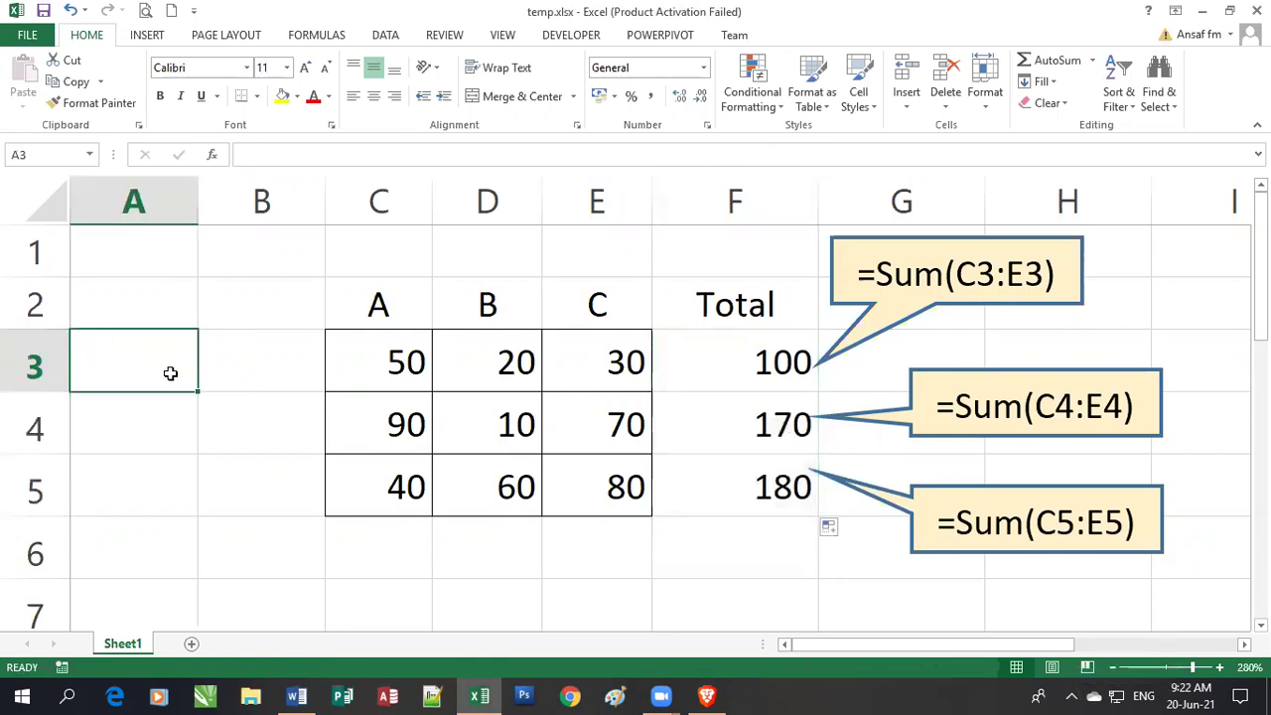
pyautogui.write('100')
pyautogui.press('Return')
pyautogui.press('Return')
pyautogui.click(143, 378)
pyautogui.moveTo(198, 391); pyautogui.dragTo(193, 581)
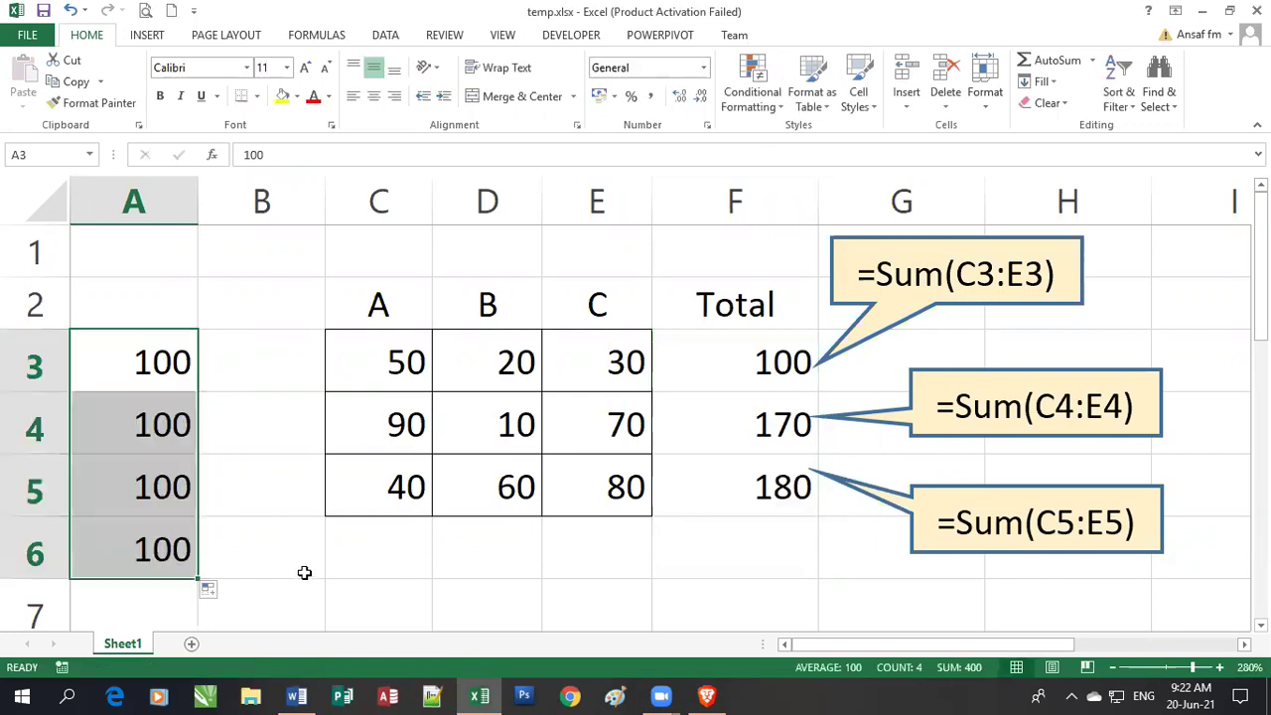
# Clear the filled numbers from A3:A6 and select the total in F3
pyautogui.press('Delete')
pyautogui.click(754, 359)
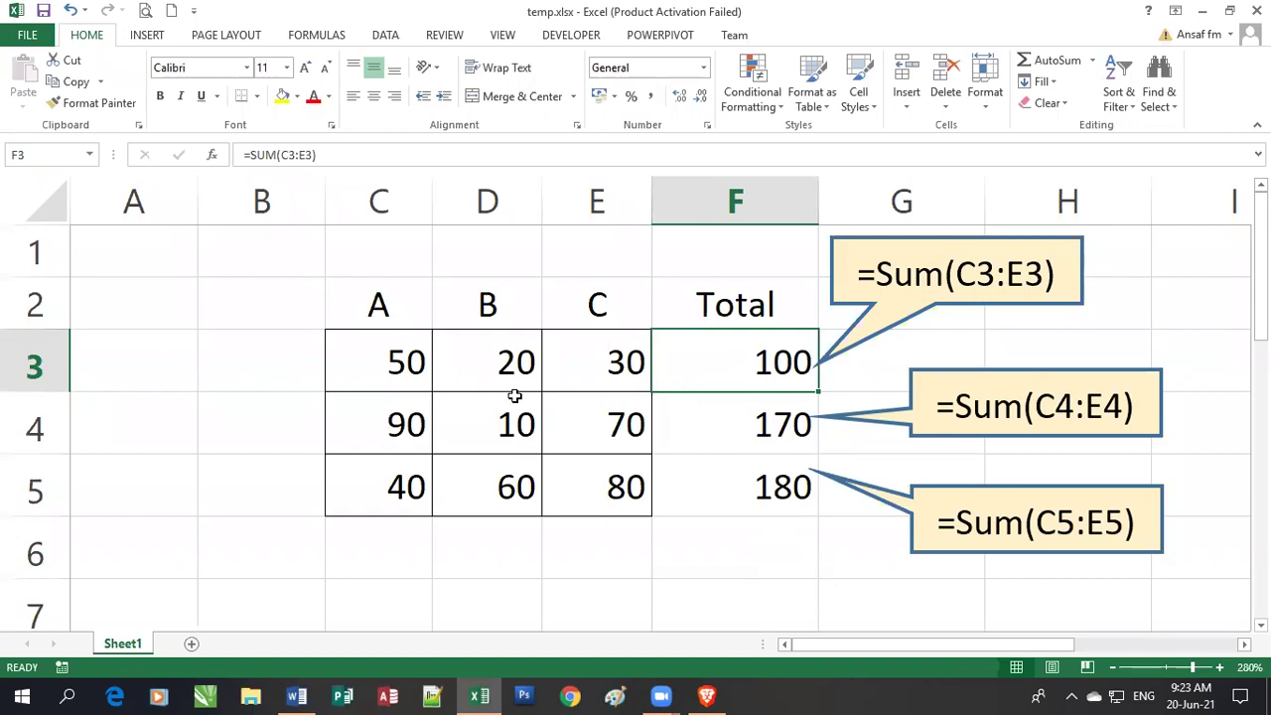
# Enter a person's first name in B3 as the label for the first data row
pyautogui.click(307, 388)
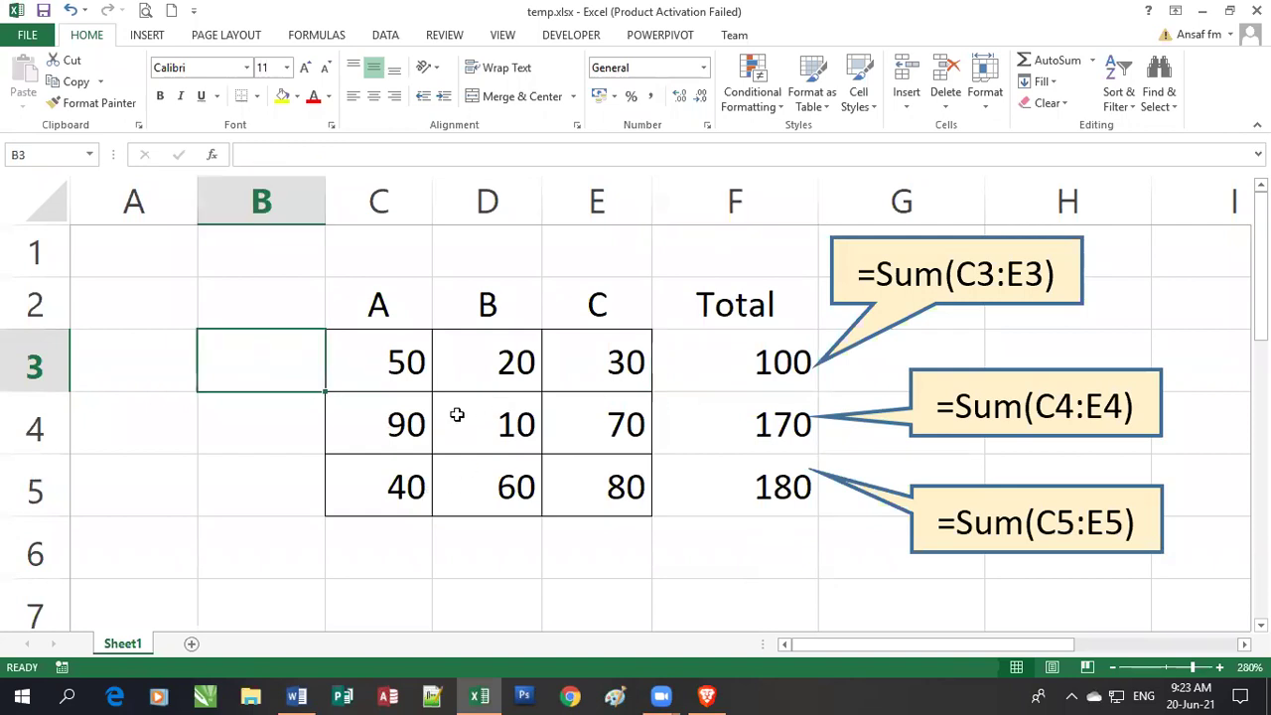
pyautogui.write('Sim')
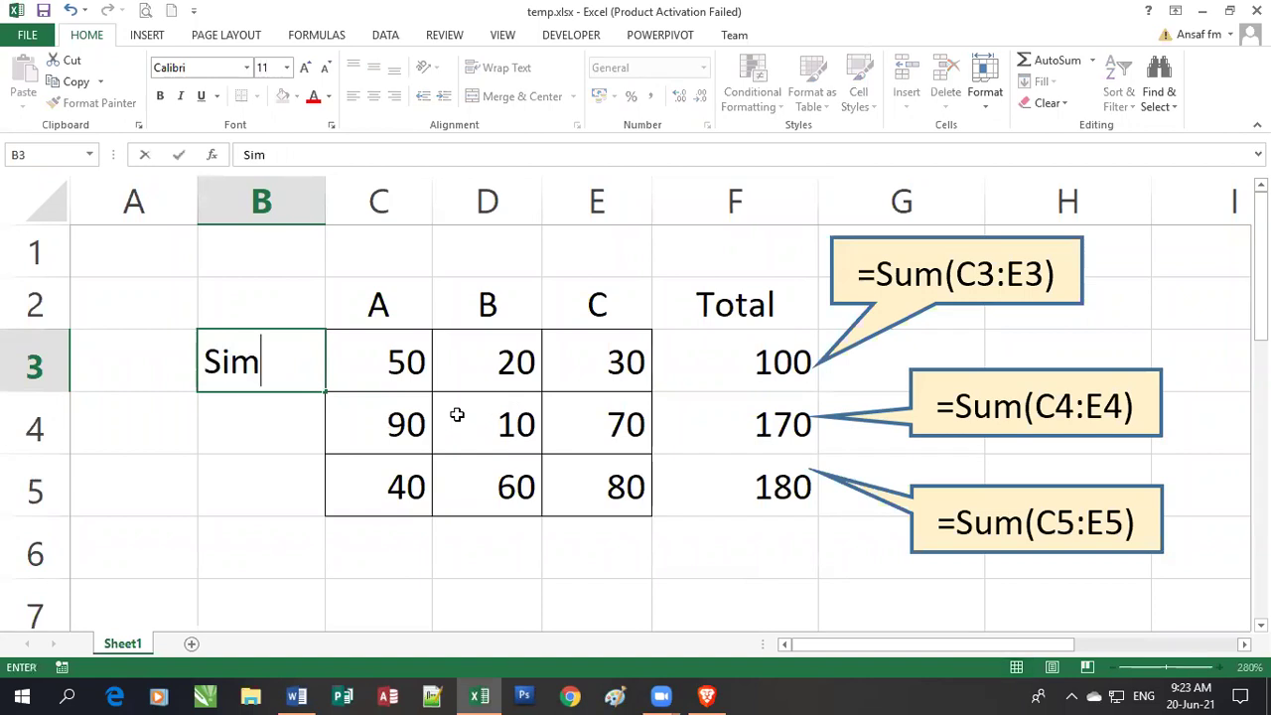
pyautogui.write('an')
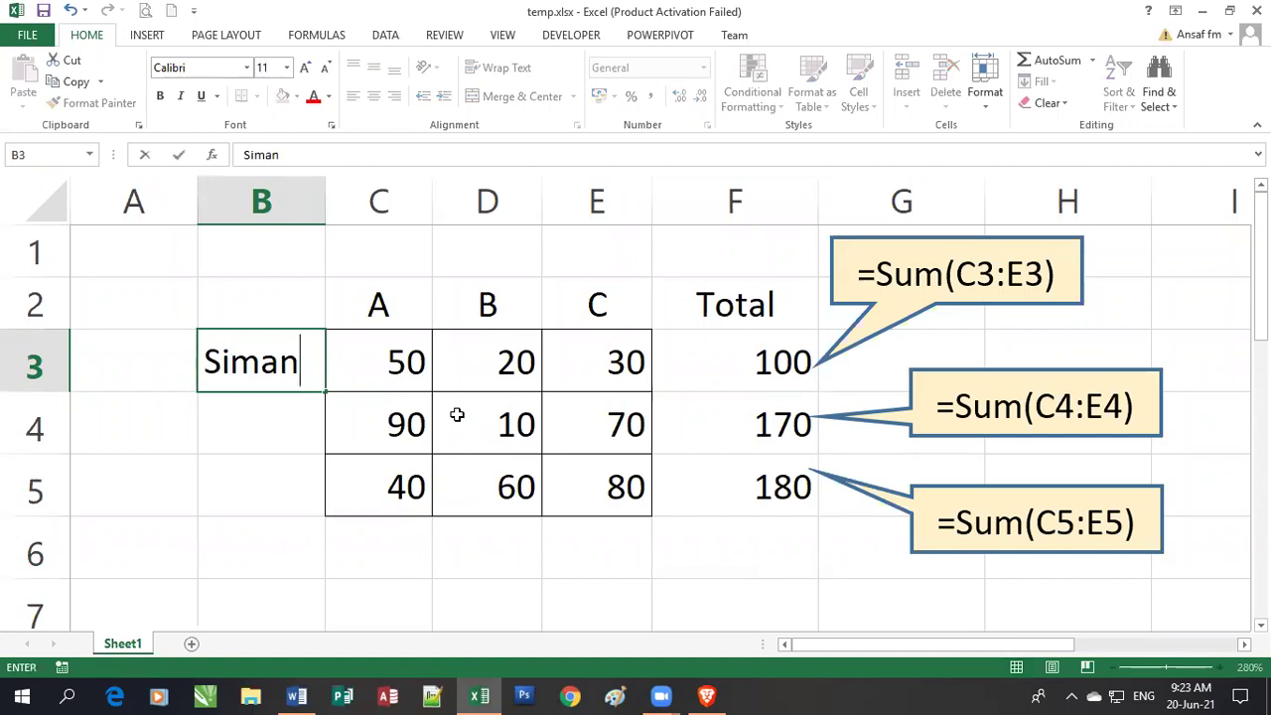
pyautogui.click(284, 468)
# Go through the first data row's values in C3, D3 and E3 one by one
pyautogui.click(395, 365)
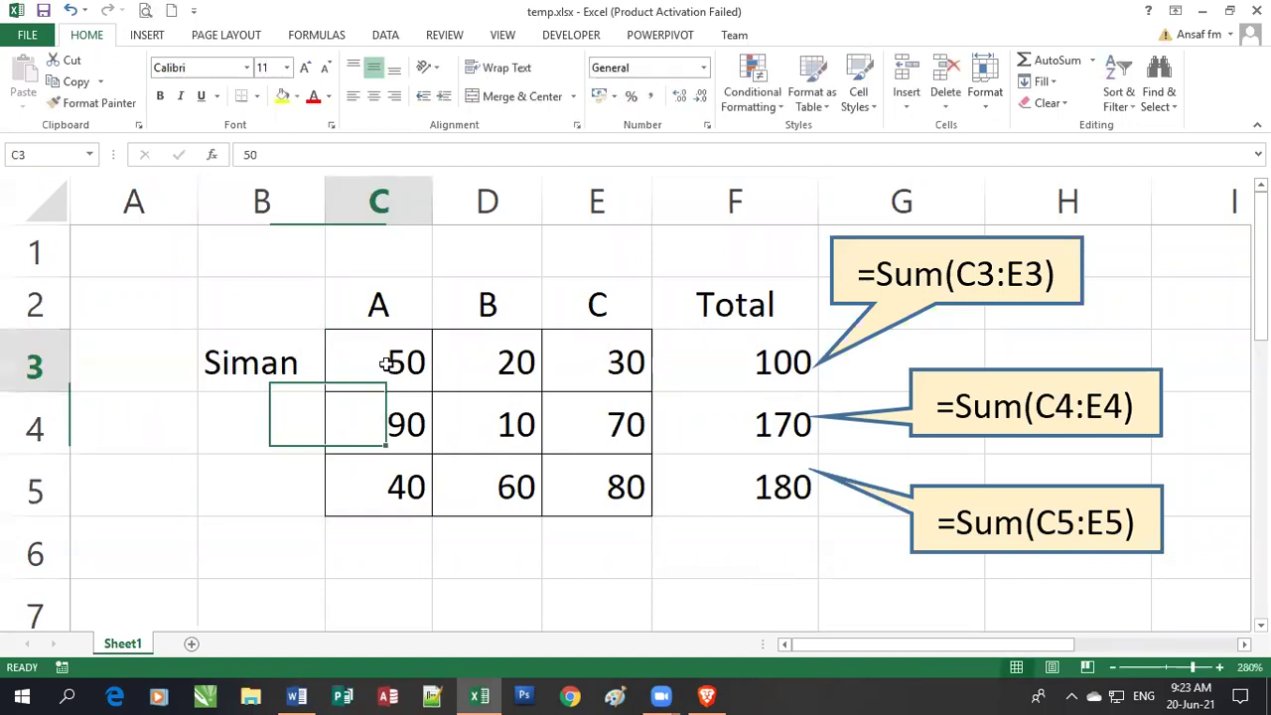
pyautogui.click(507, 363)
pyautogui.click(594, 373)
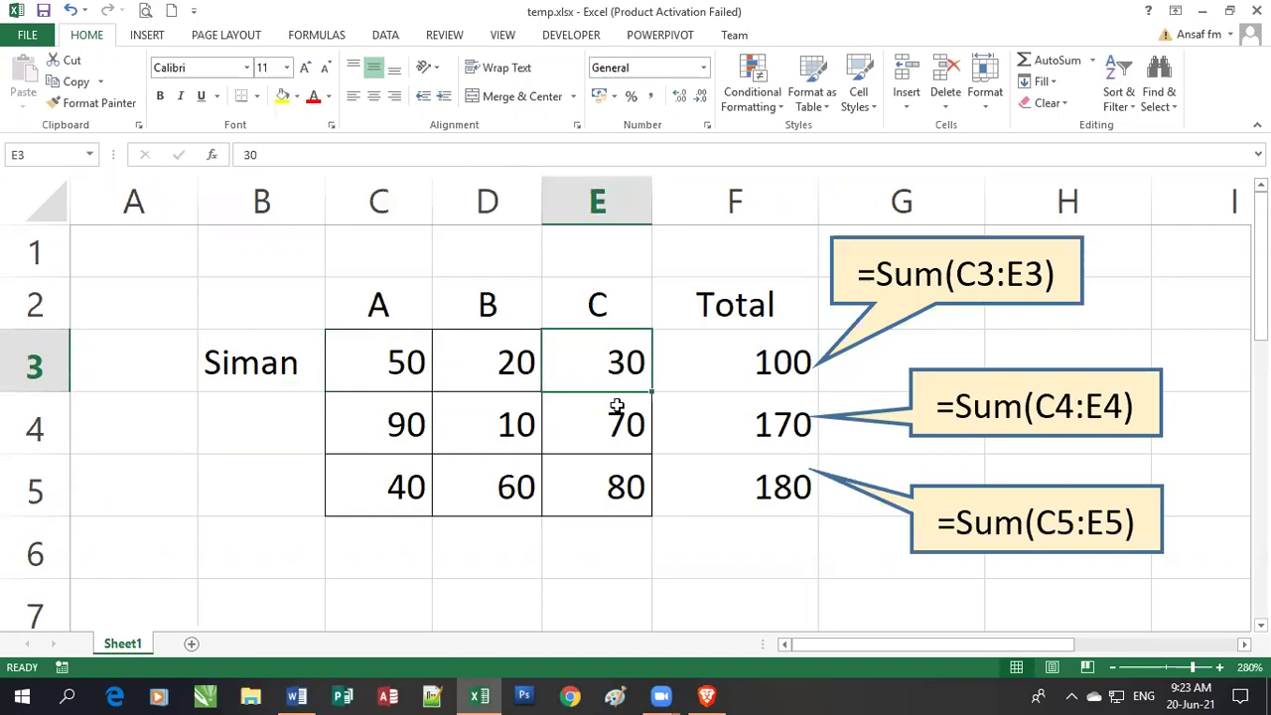
# Enter people's first names in B4 and B5 as labels for the second and third data rows
pyautogui.click(770, 370)
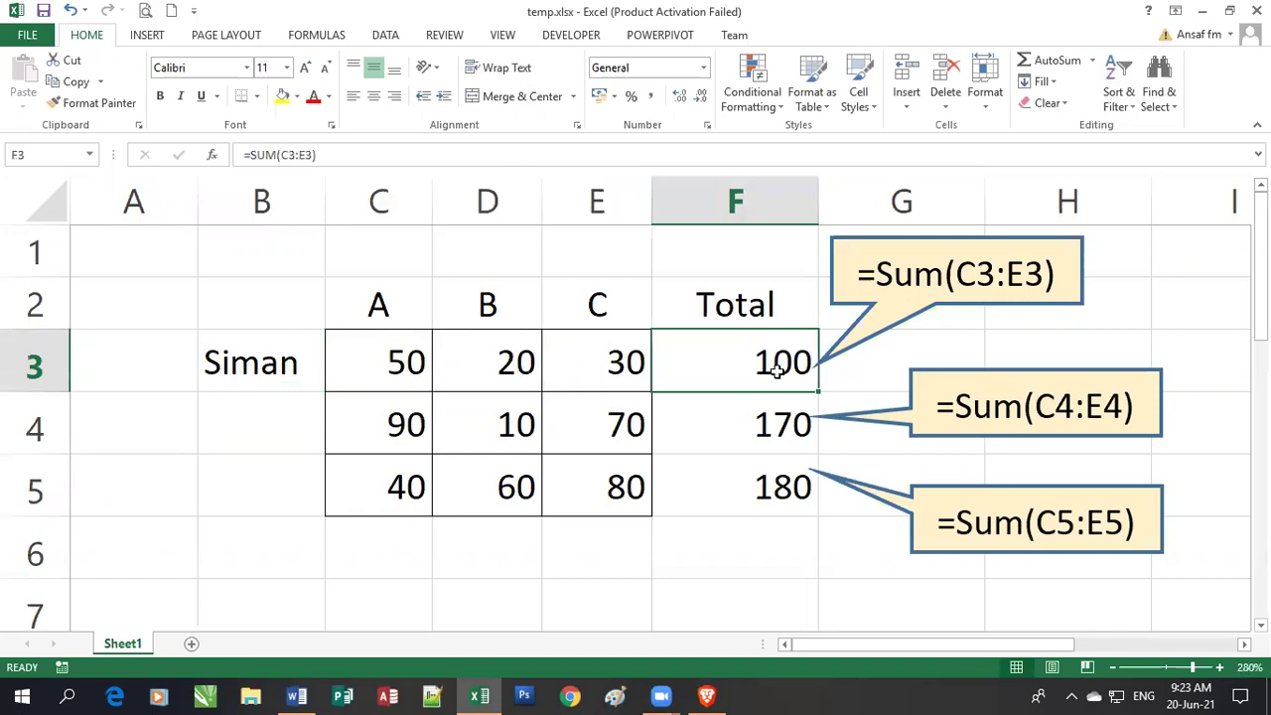
pyautogui.click(257, 440)
pyautogui.write('Anath')
pyautogui.click(253, 440)
pyautogui.write('a')
pyautogui.press('Return')
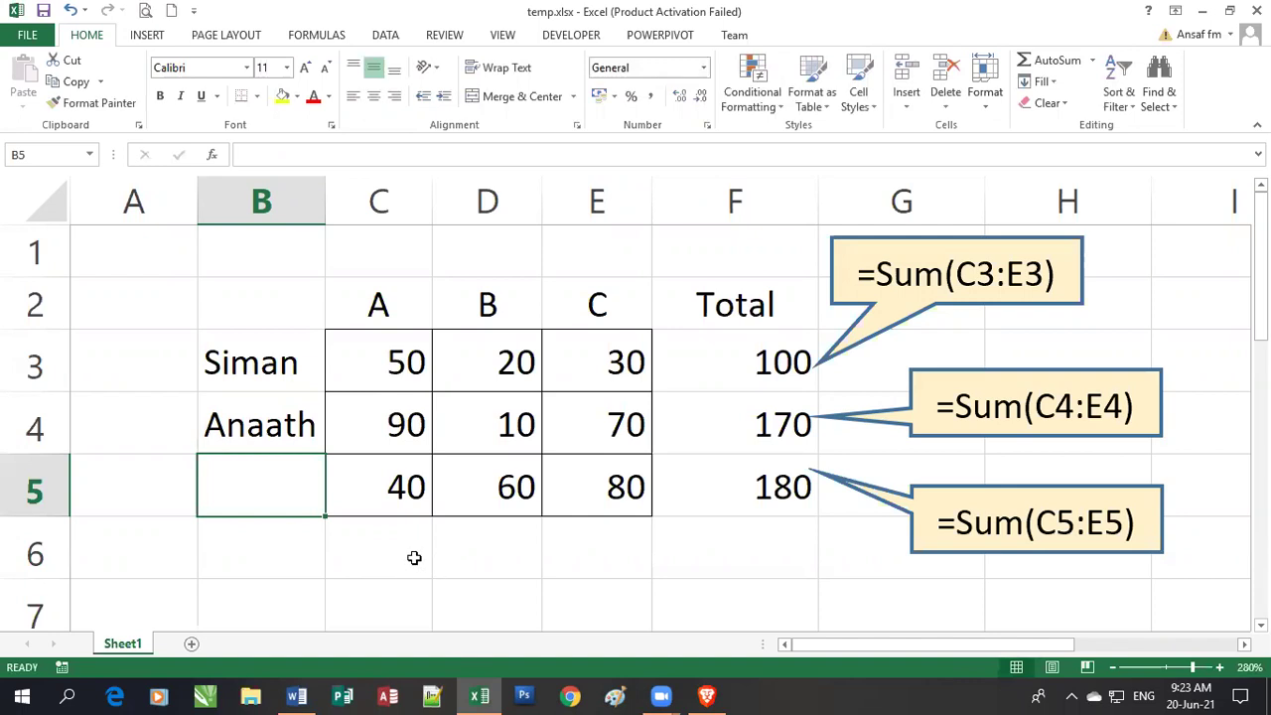
pyautogui.write('Aasif')
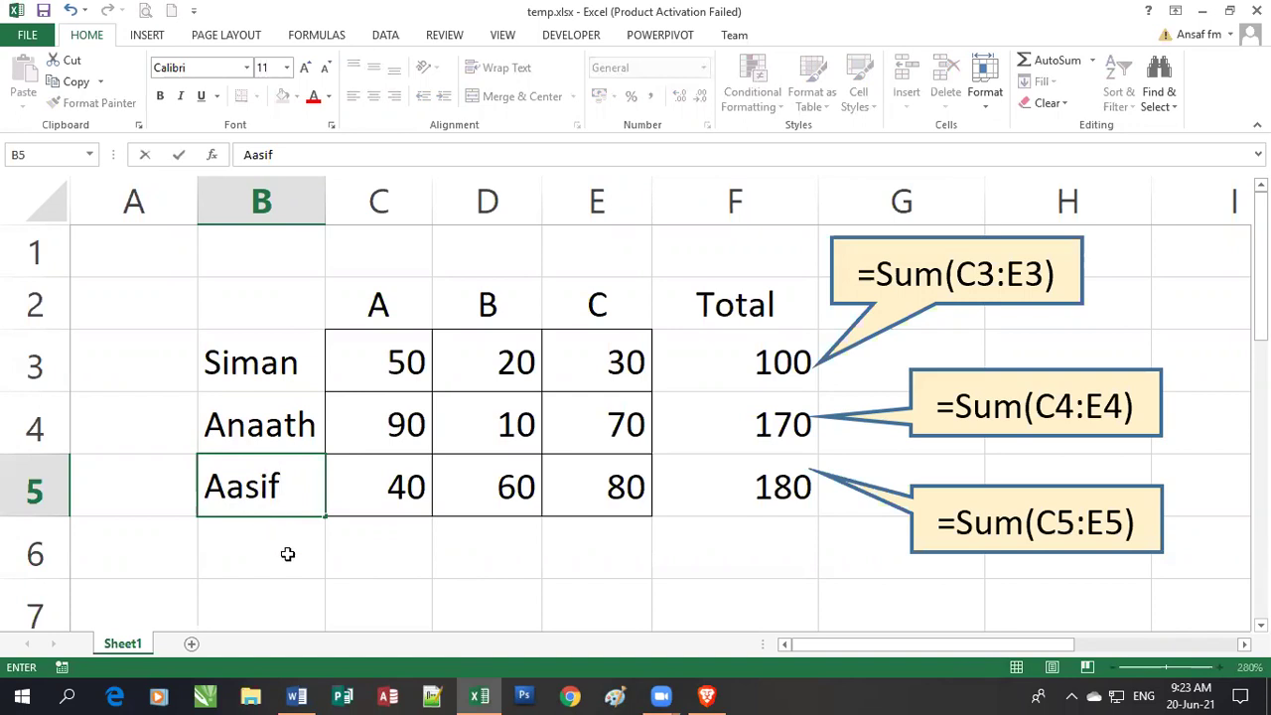
pyautogui.press('Return')
# Go over the names in B3:B5, the first column's values in C3:C5 and the cells beside the totals
pyautogui.moveTo(261, 331); pyautogui.dragTo(262, 485)
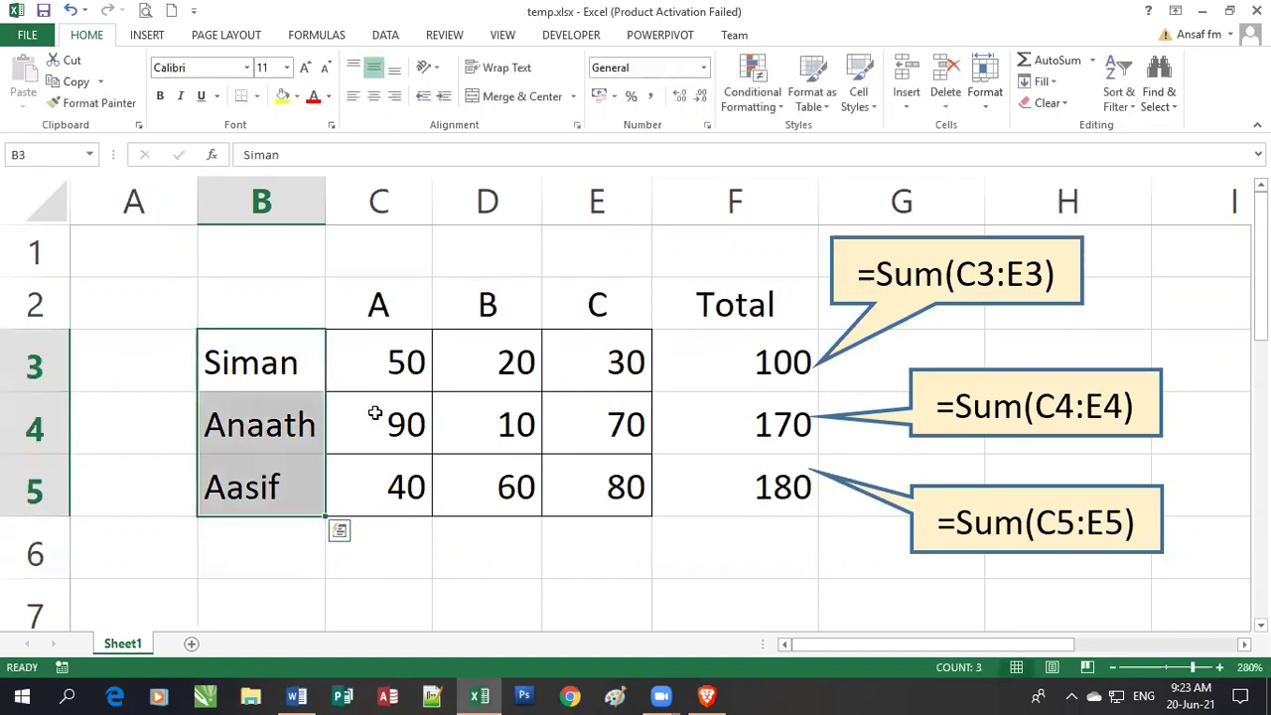
pyautogui.moveTo(411, 357); pyautogui.dragTo(395, 501)
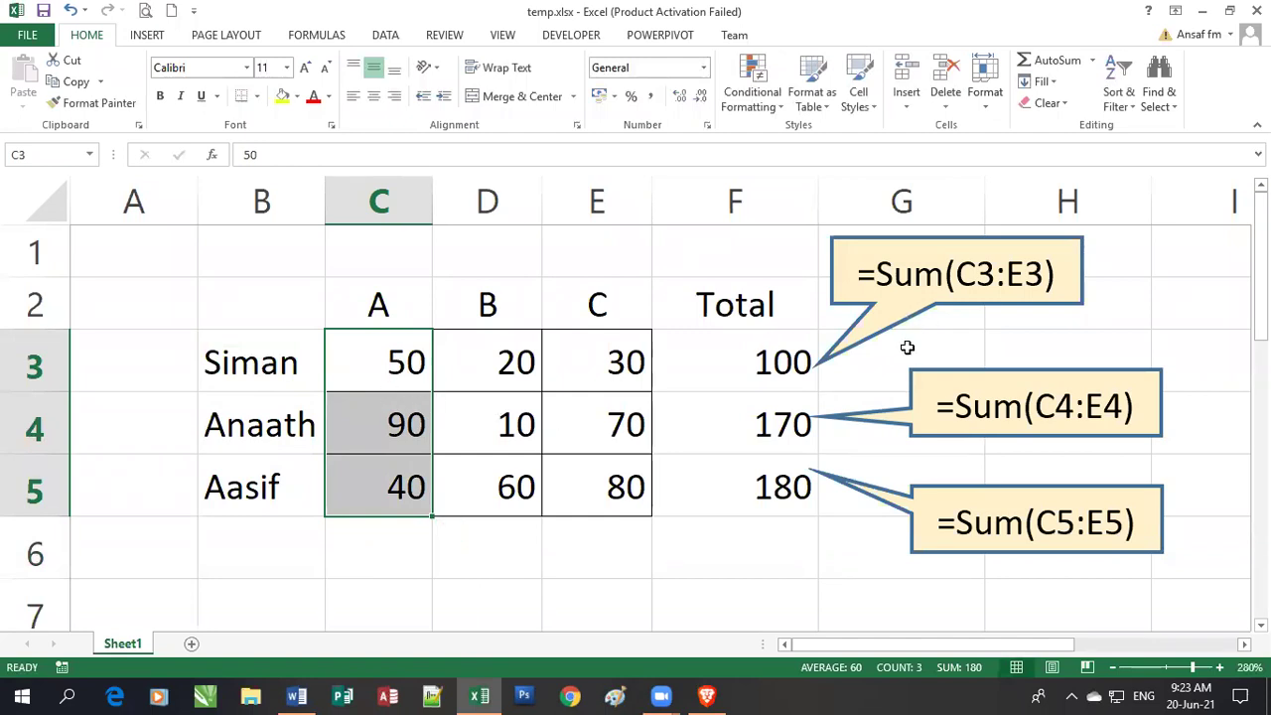
pyautogui.click(908, 347)
pyautogui.click(841, 426)
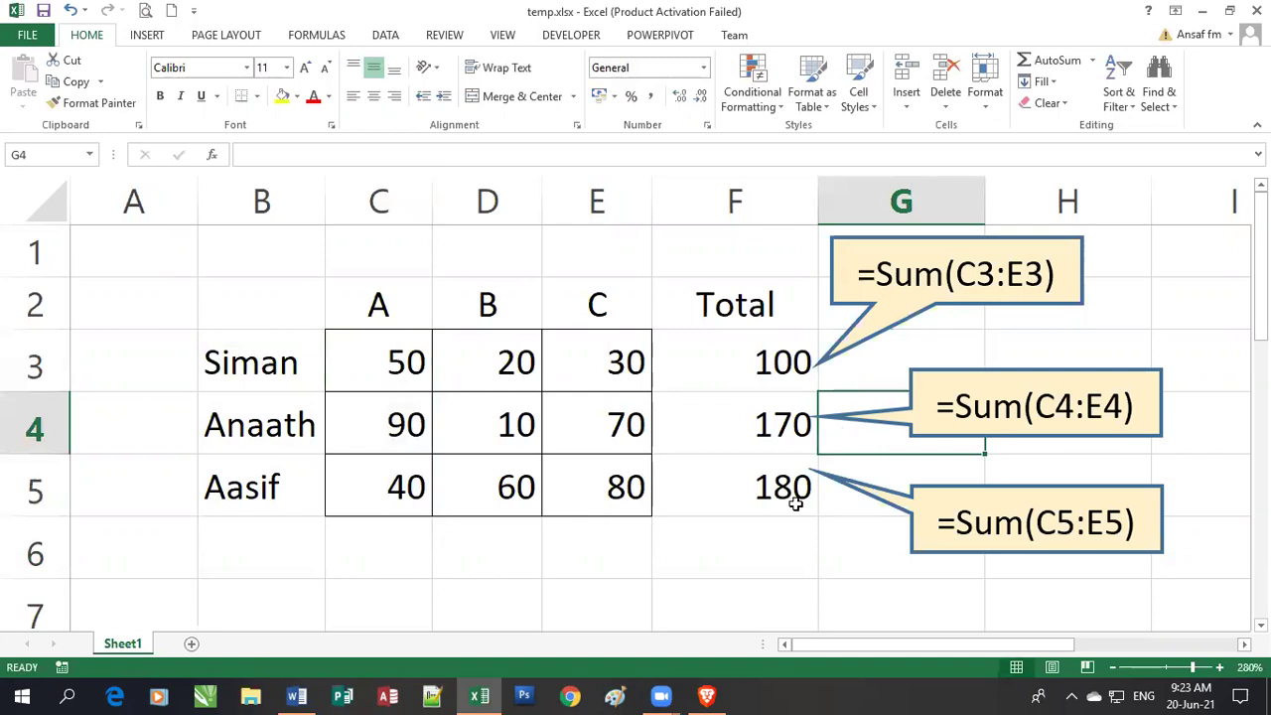
pyautogui.click(830, 489)
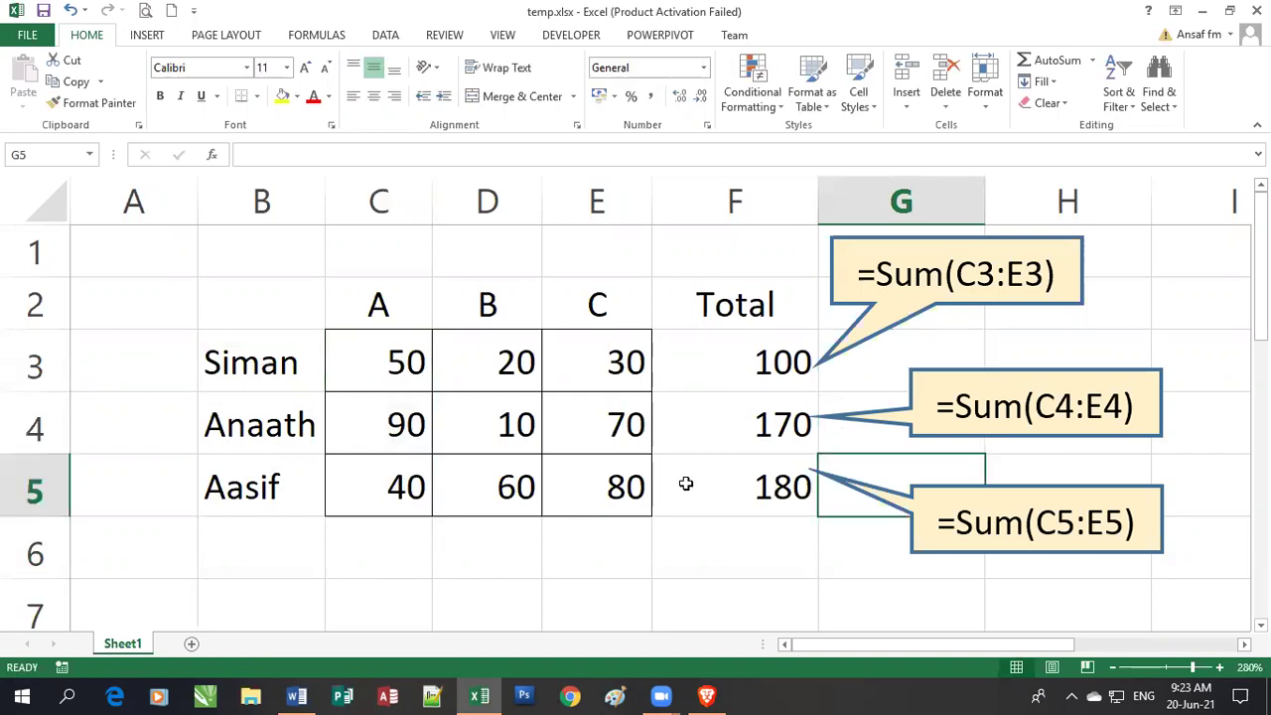
pyautogui.moveTo(390, 353); pyautogui.dragTo(377, 502)
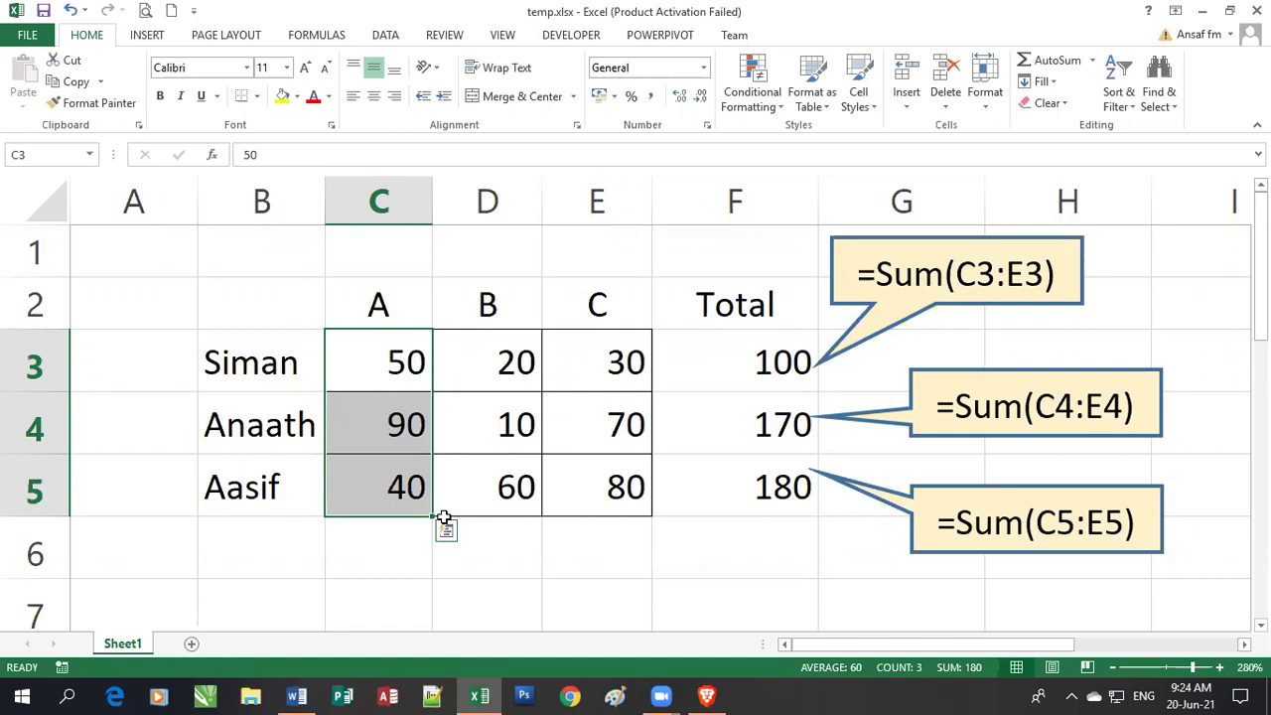
# Enter the formula =Sum(A3:A5) in C6 beneath the first value column
pyautogui.click(399, 565)
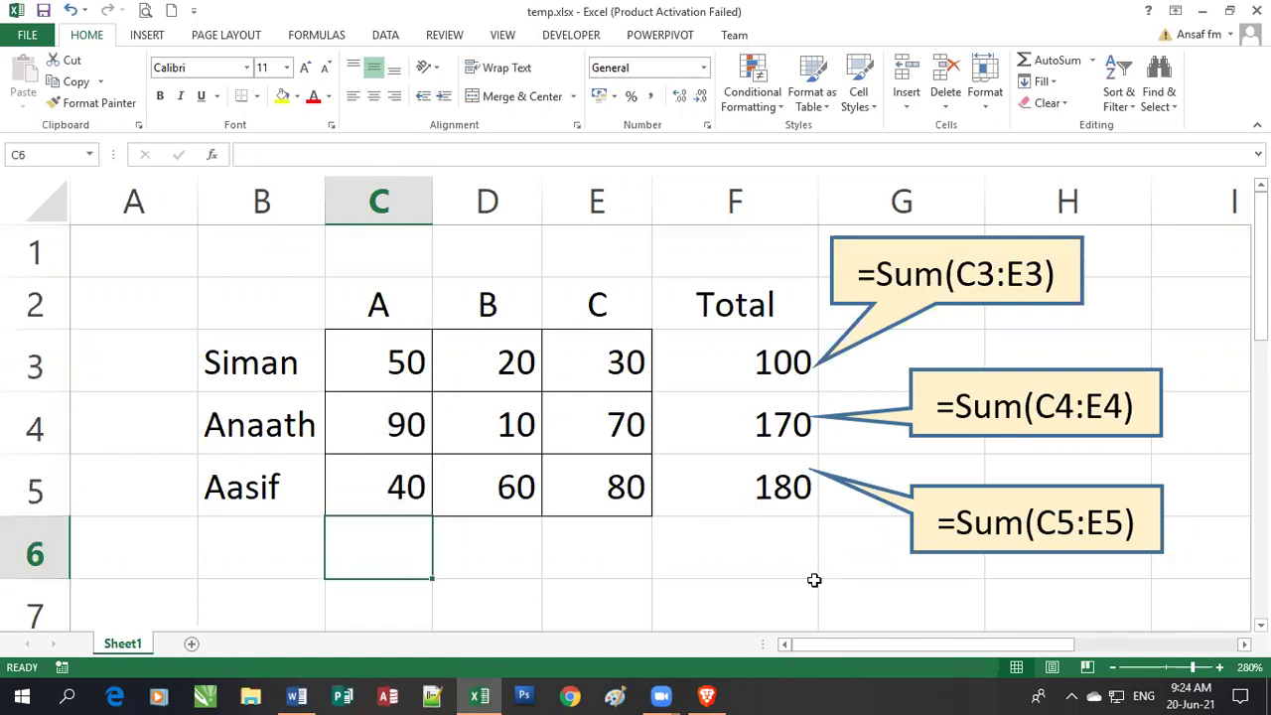
pyautogui.write('=S')
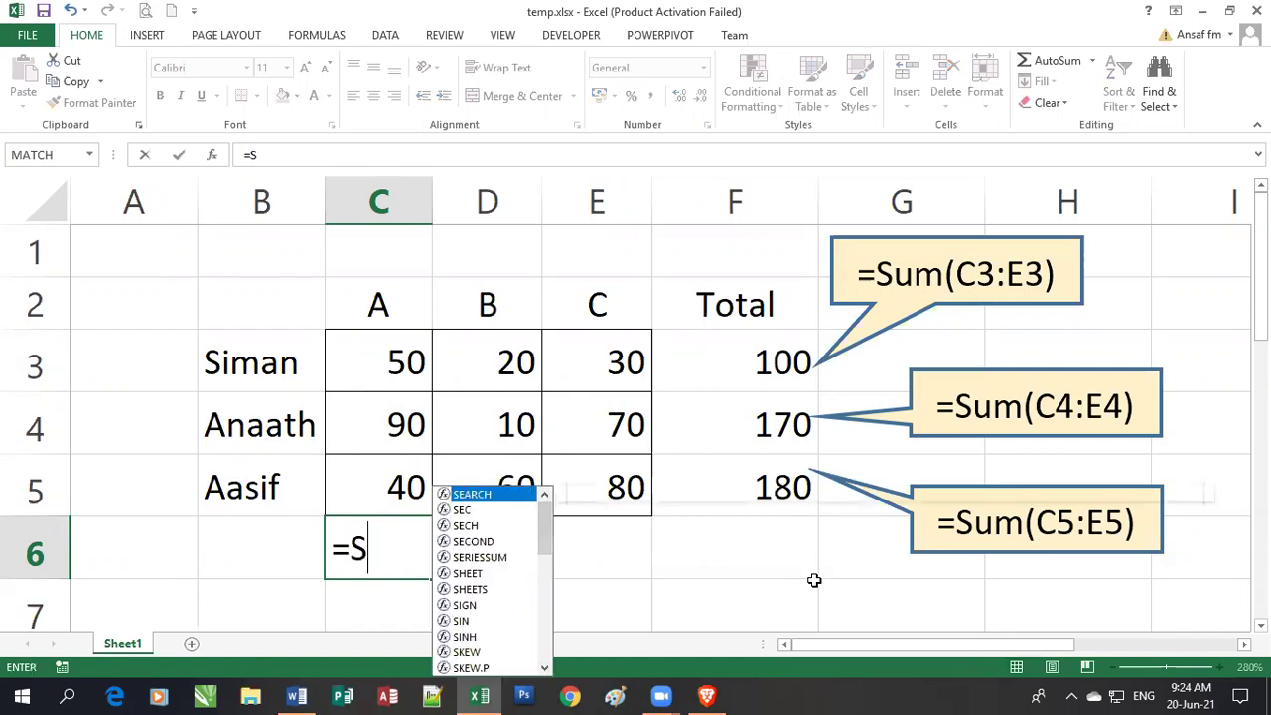
pyautogui.write('um(')
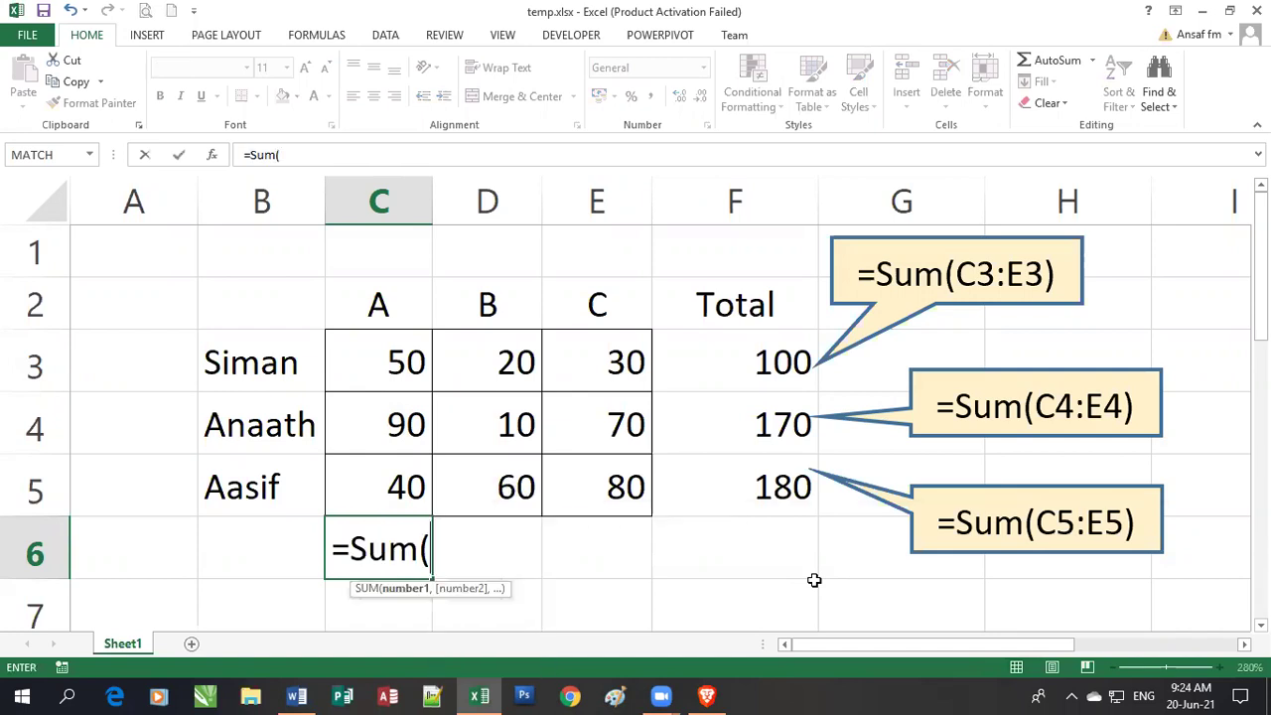
pyautogui.write('A3')
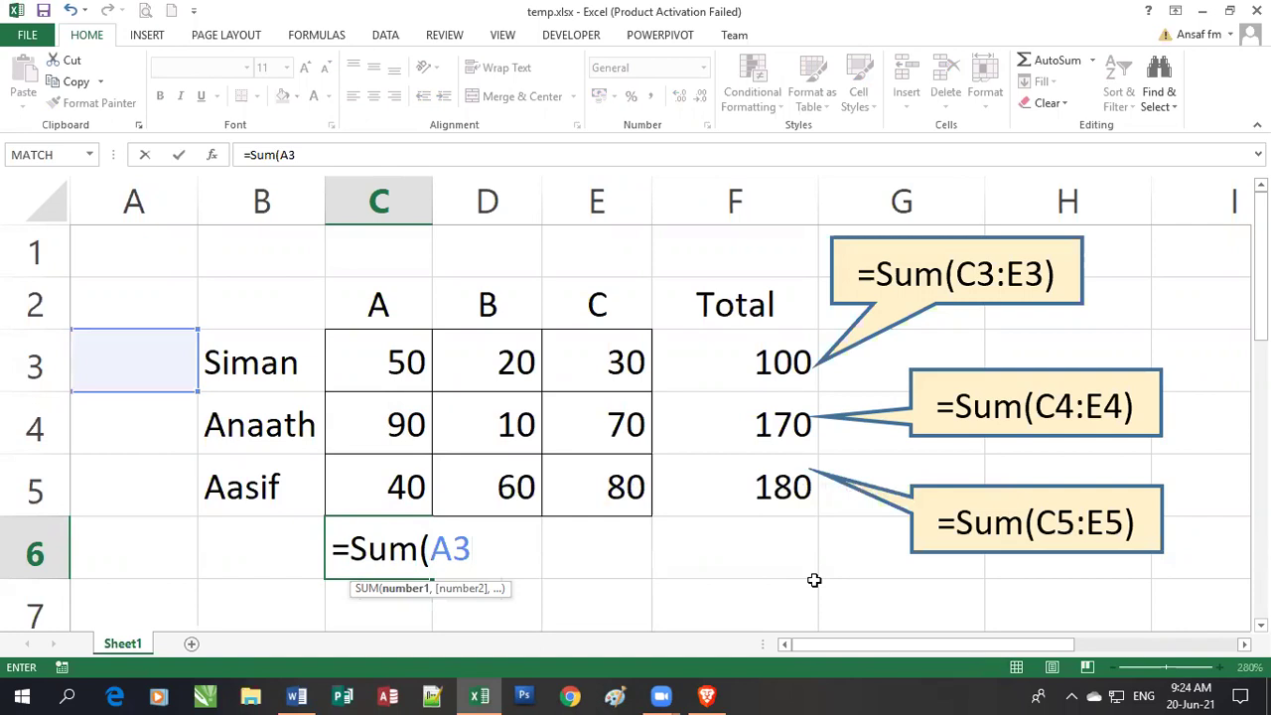
pyautogui.write(':A5')
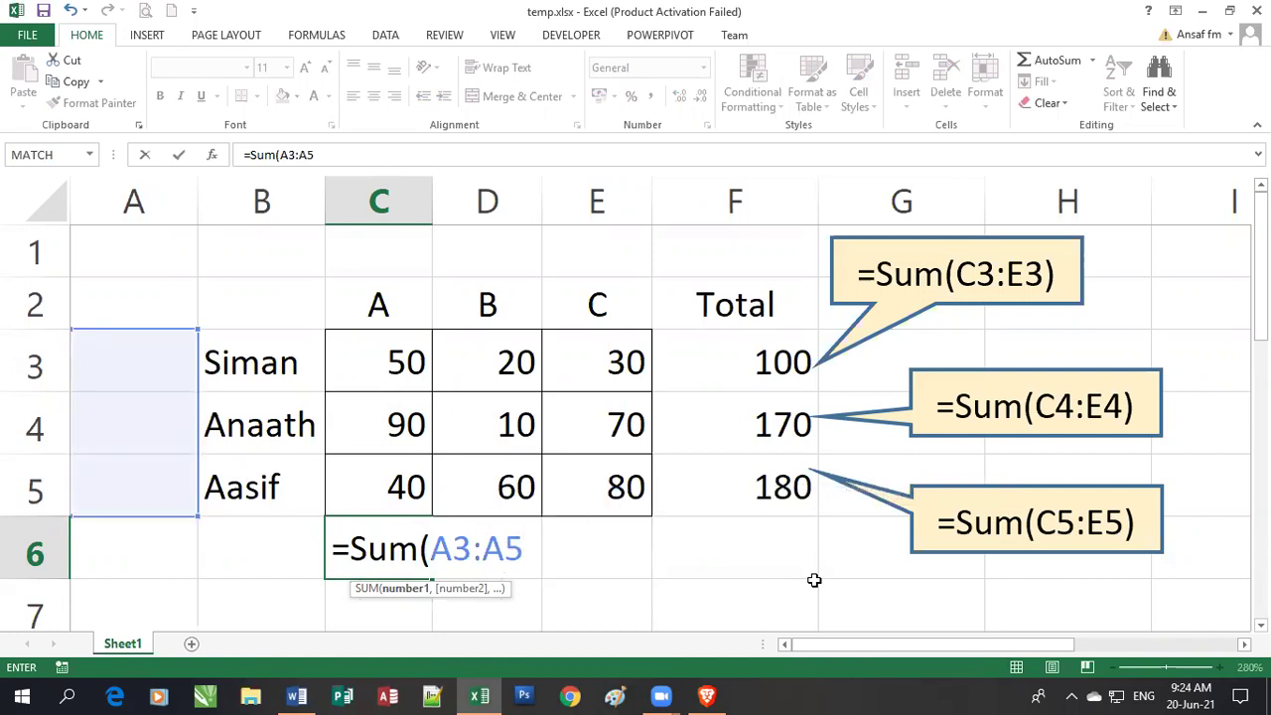
pyautogui.hotkey('ctrl', 'Return')
pyautogui.press('Home')
pyautogui.press('Right')
pyautogui.press('Right')
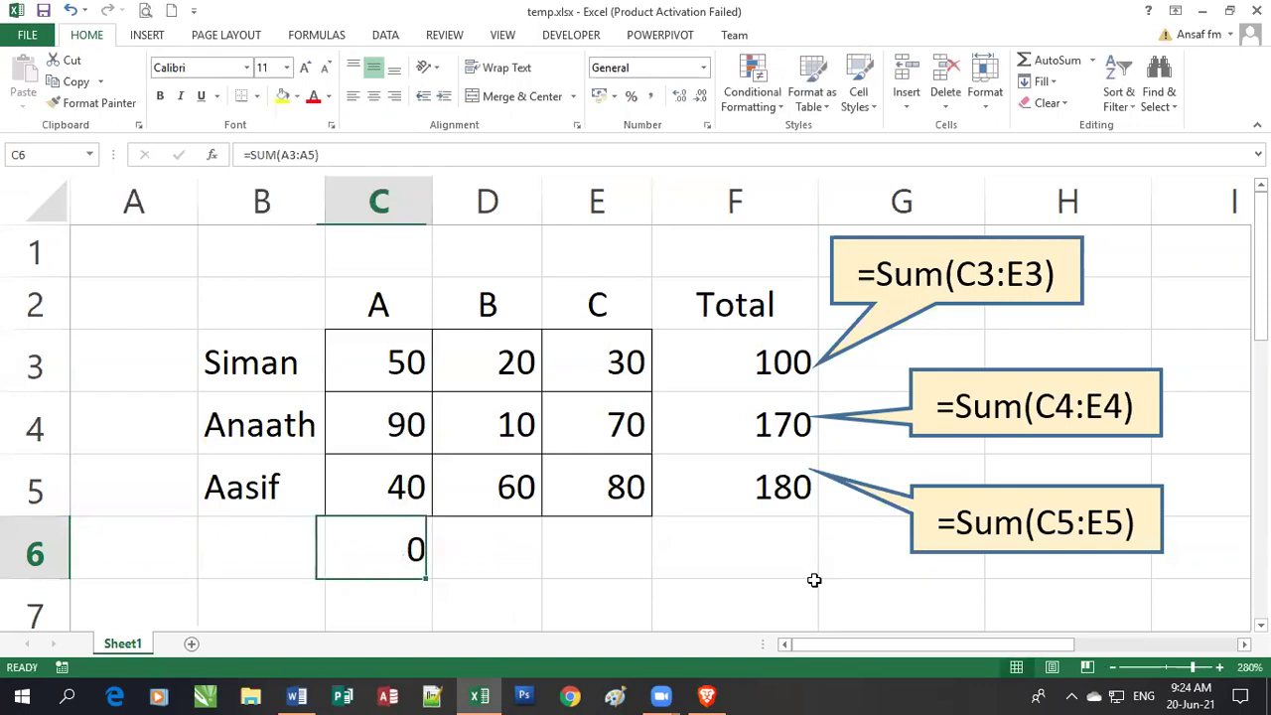
# Correct the range in the C6 formula so that it reads =SUM(C3:C5)
pyautogui.press('F2')
pyautogui.press('Left')
pyautogui.press('Left')
pyautogui.press('Left')
pyautogui.press('Left')
pyautogui.press('Left')
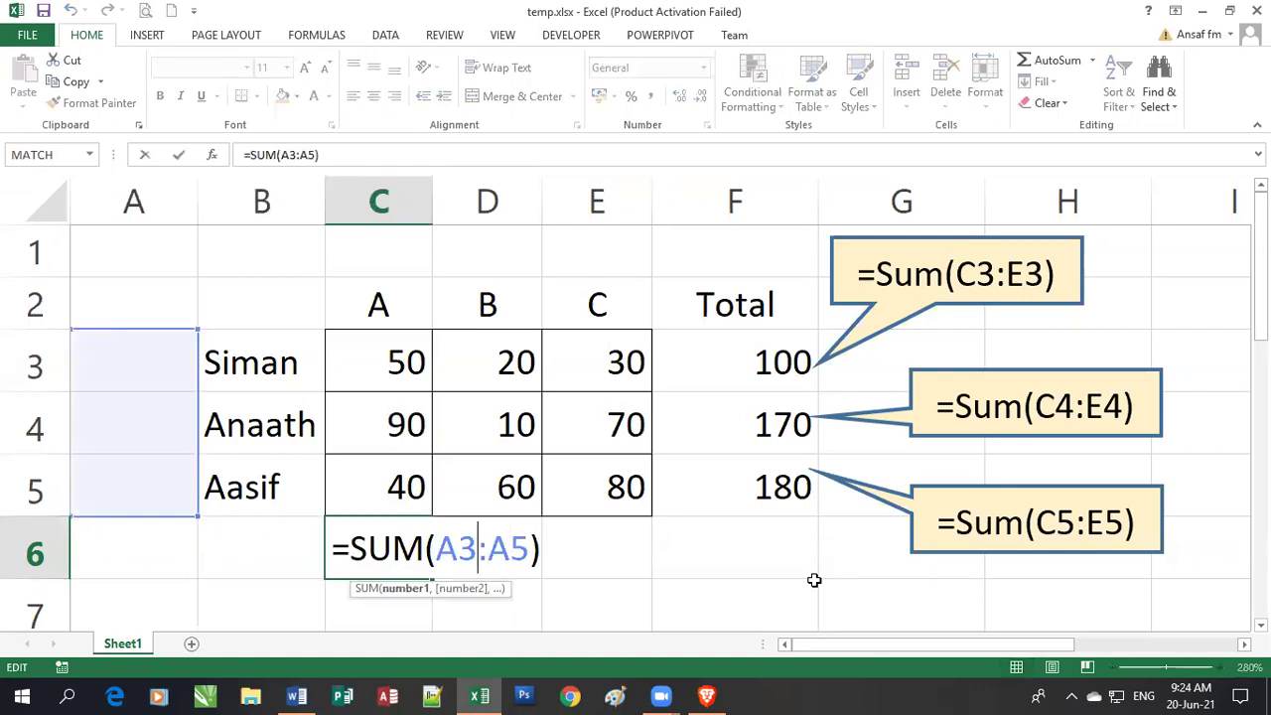
pyautogui.press('BackSpace')
pyautogui.write('C')
pyautogui.press('Right')
pyautogui.press('Right')
pyautogui.press('Right')
pyautogui.press('BackSpace')
pyautogui.write('C')
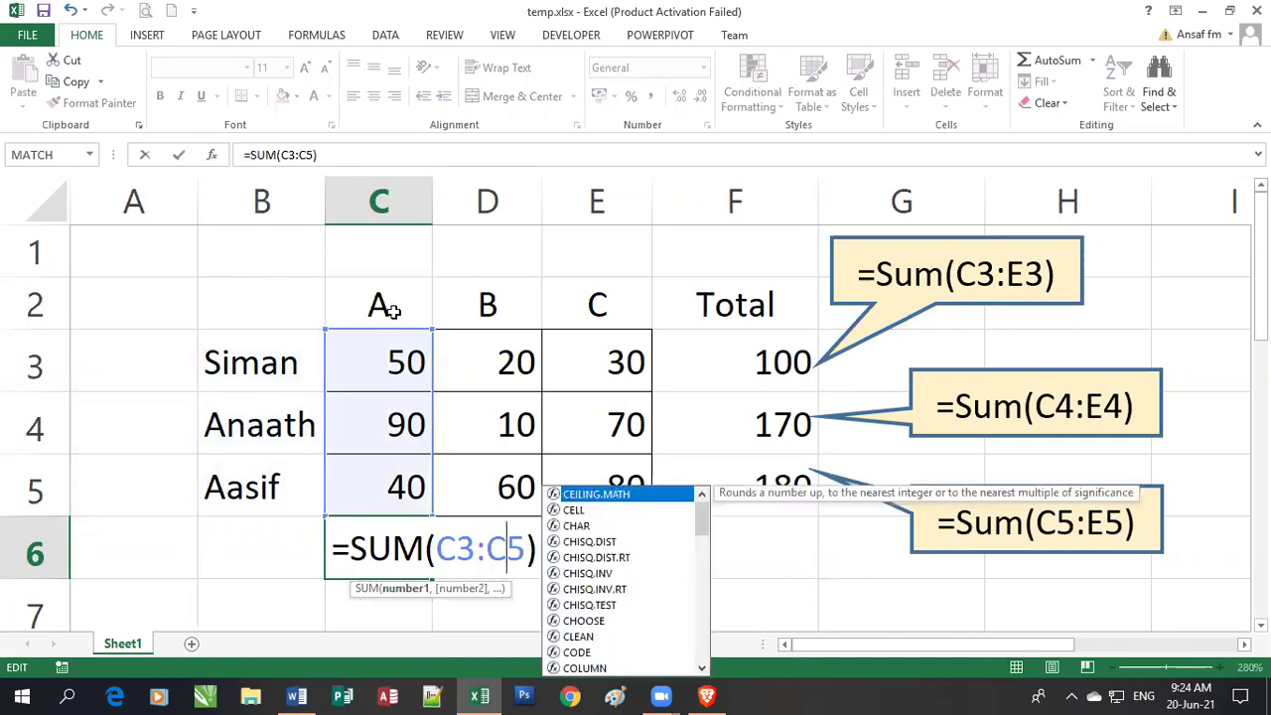
pyautogui.press('Right')
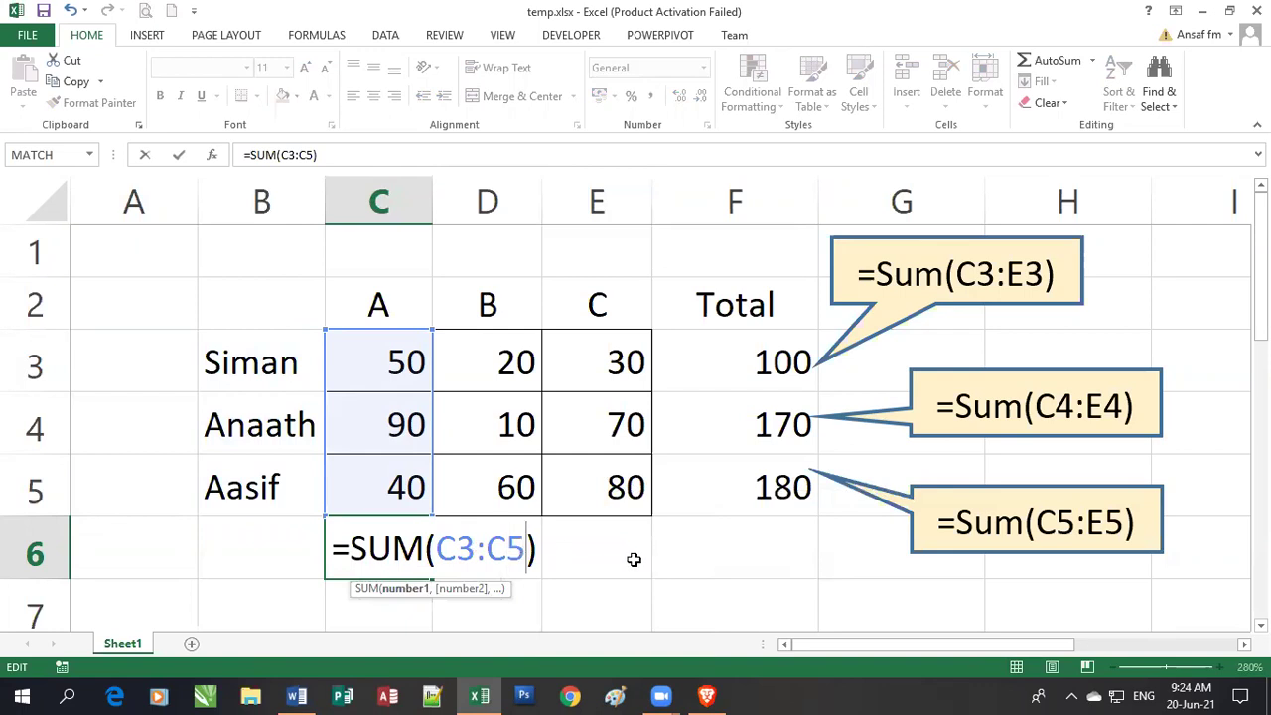
pyautogui.press('Return')
# Fill the sum formula from C6 across to E6 and select the three column totals
pyautogui.click(407, 502)
pyautogui.moveTo(436, 529); pyautogui.dragTo(755, 547)
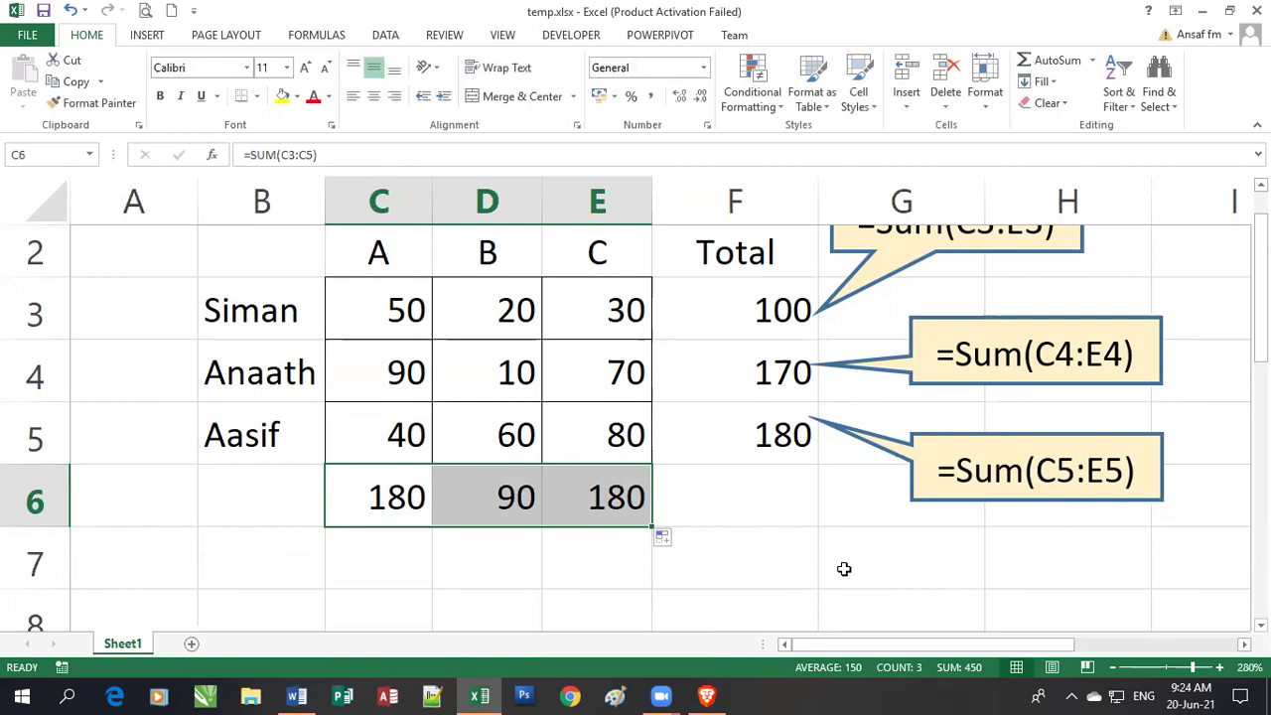
pyautogui.click(386, 593)
pyautogui.moveTo(383, 514); pyautogui.dragTo(626, 506)
# Inspect the cell references in the C6 and E6 formulas without changing them
pyautogui.doubleClick(396, 494)
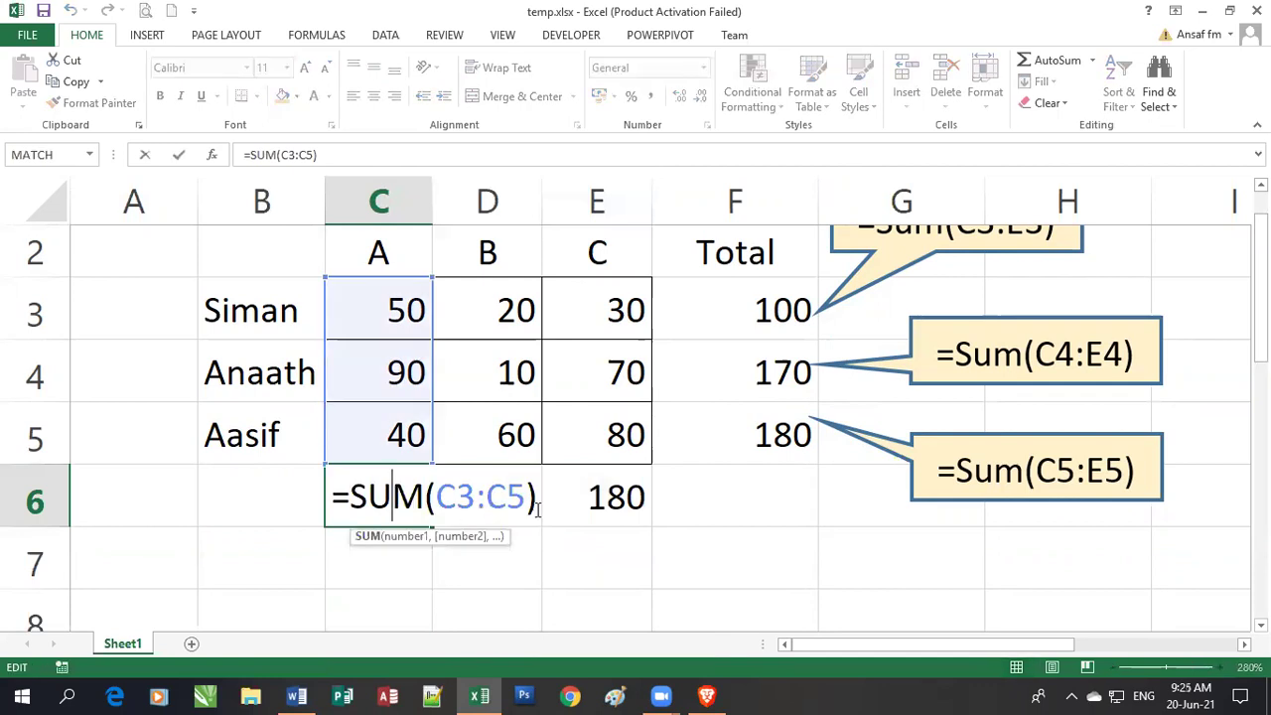
pyautogui.press('Escape')
pyautogui.doubleClick(610, 496)
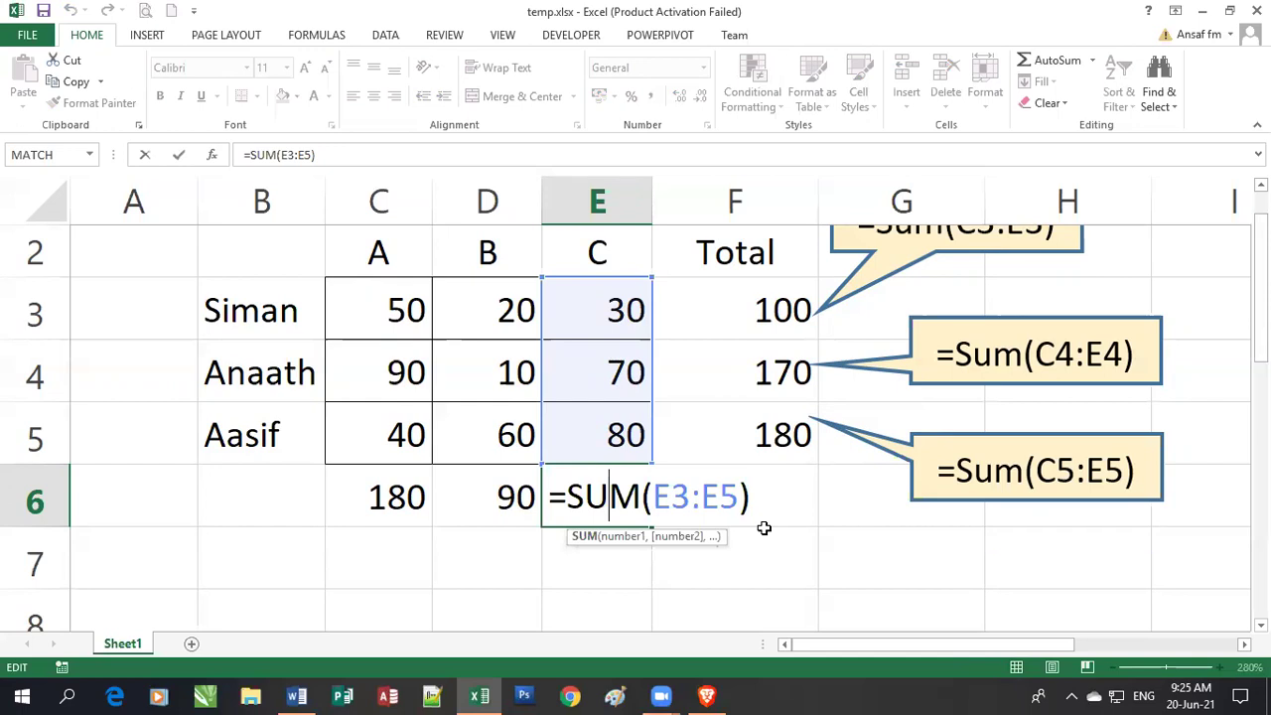
pyautogui.hotkey('ctrl', 'Return')
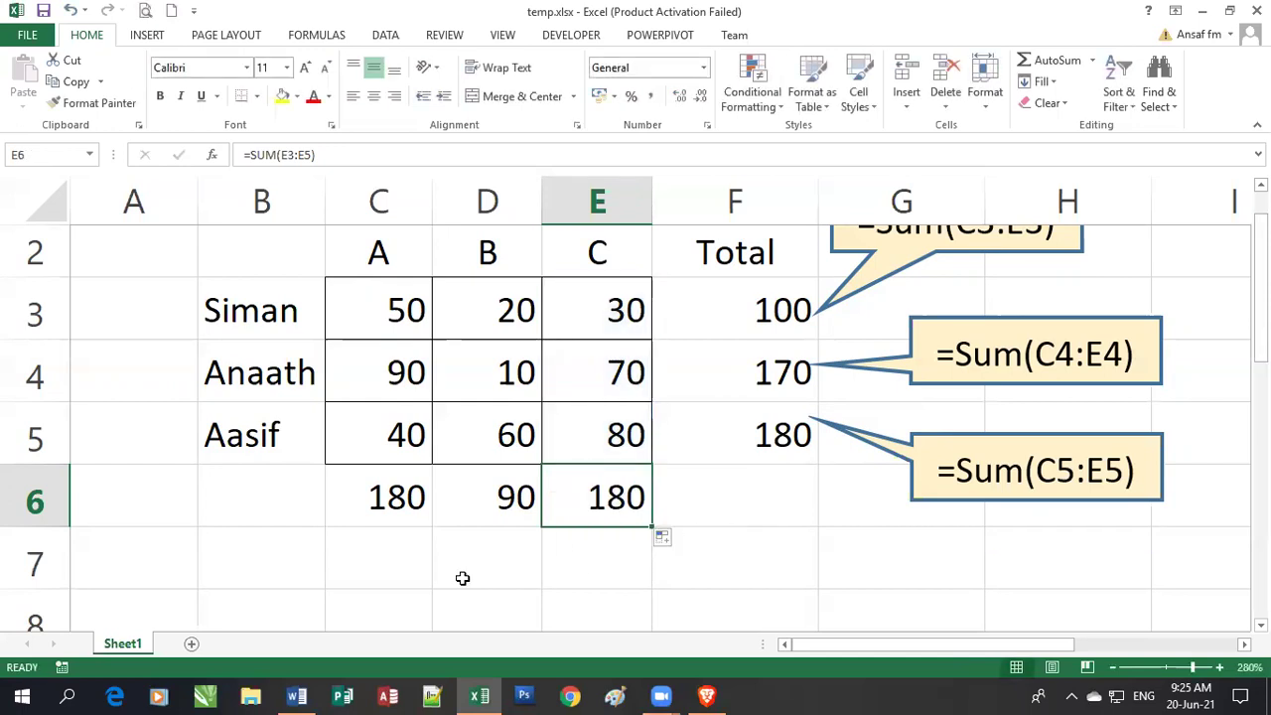
# Clear the column totals in C6:E6
pyautogui.click(460, 579)
pyautogui.moveTo(417, 511); pyautogui.dragTo(610, 487)
pyautogui.press('Delete')
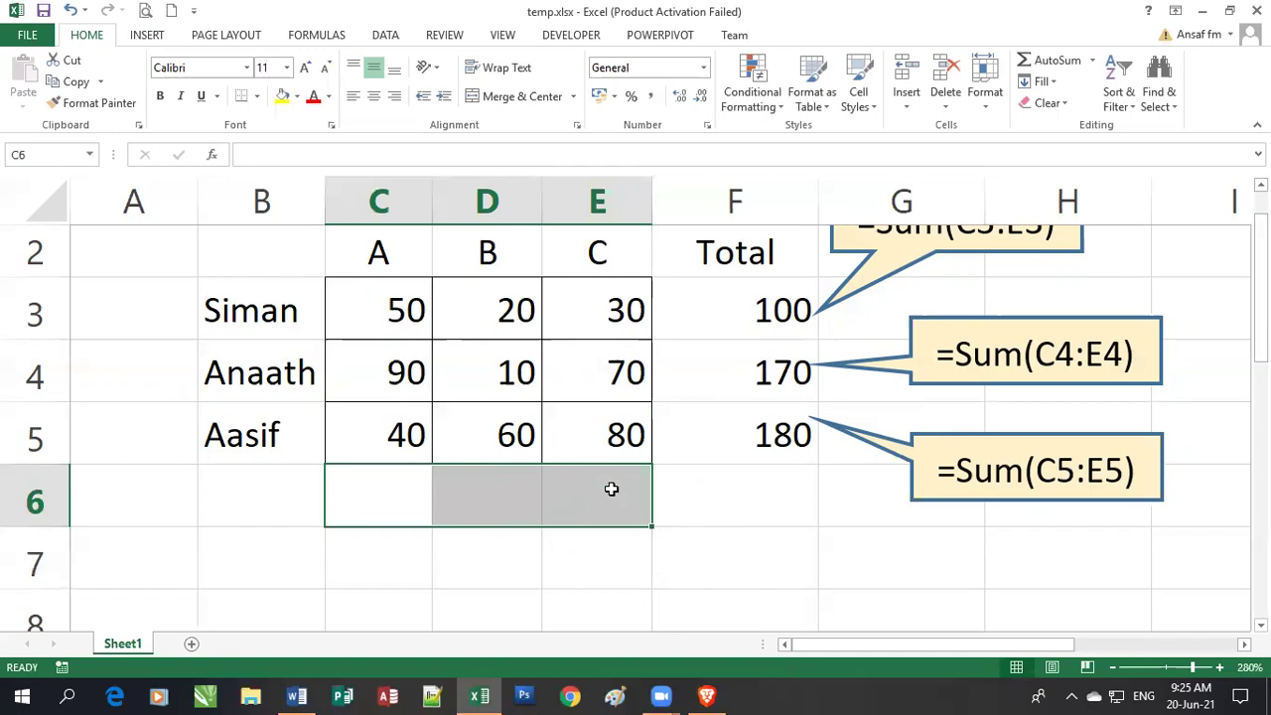
pyautogui.scroll(1, 864, 328)
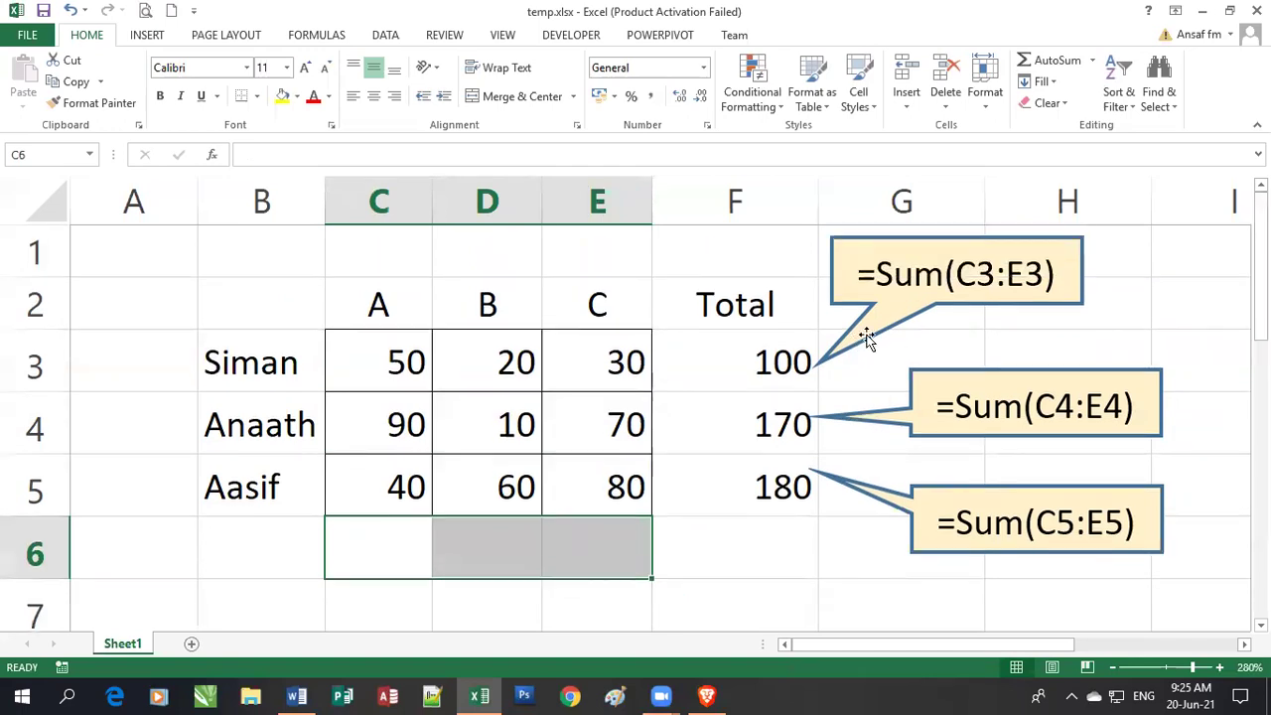
# Paste a screenshot of the worksheet with its formula callouts into Paint, and return to Excel
pyautogui.click(977, 368)
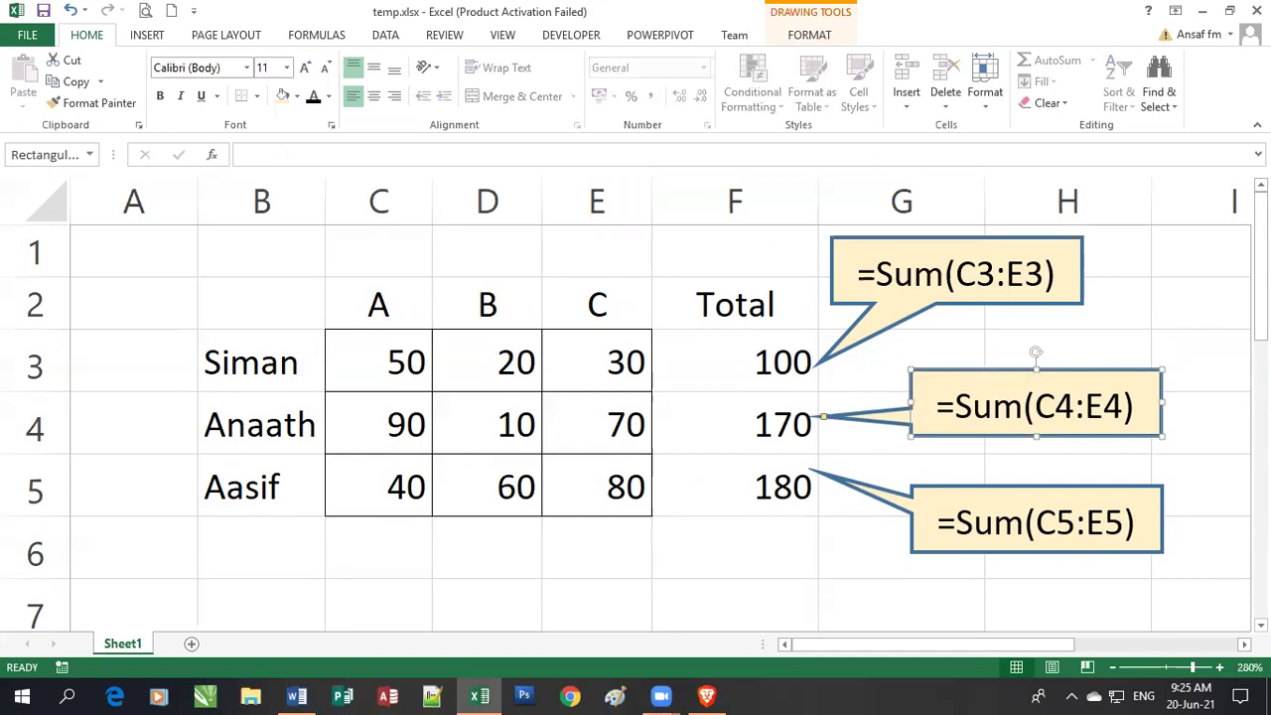
pyautogui.click(1224, 596)
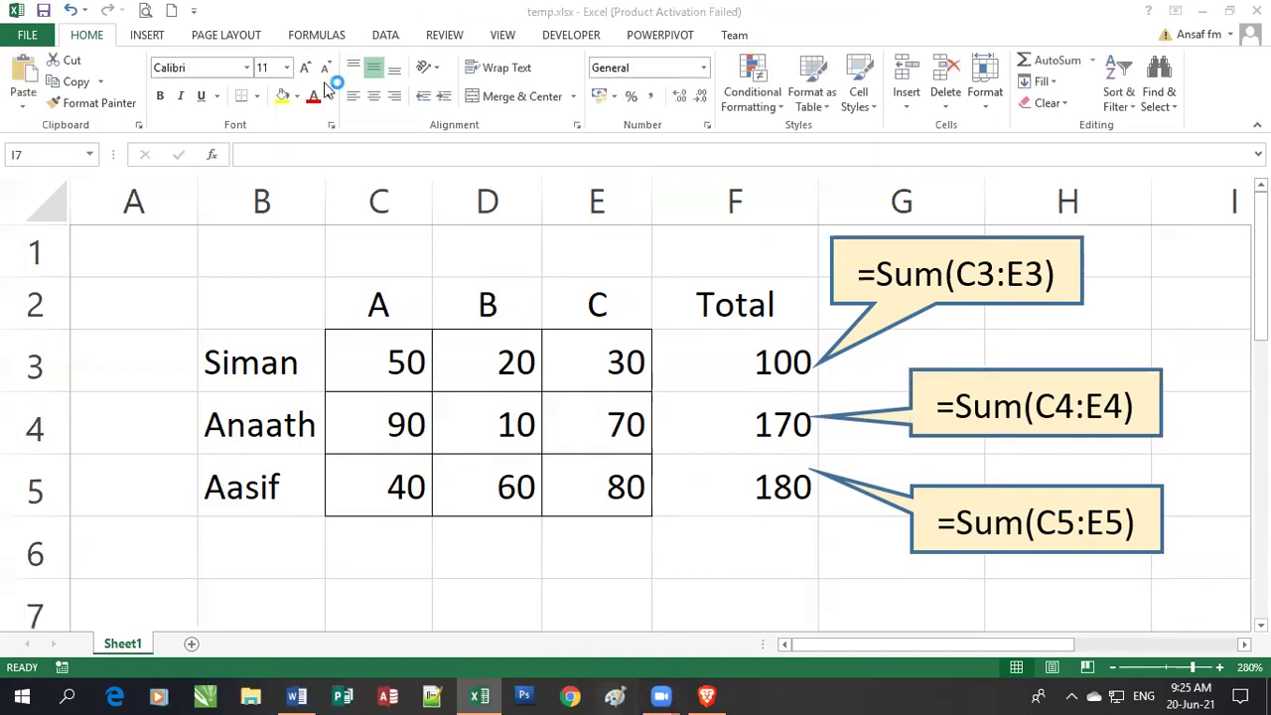
pyautogui.hotkey('ctrl', 'v')
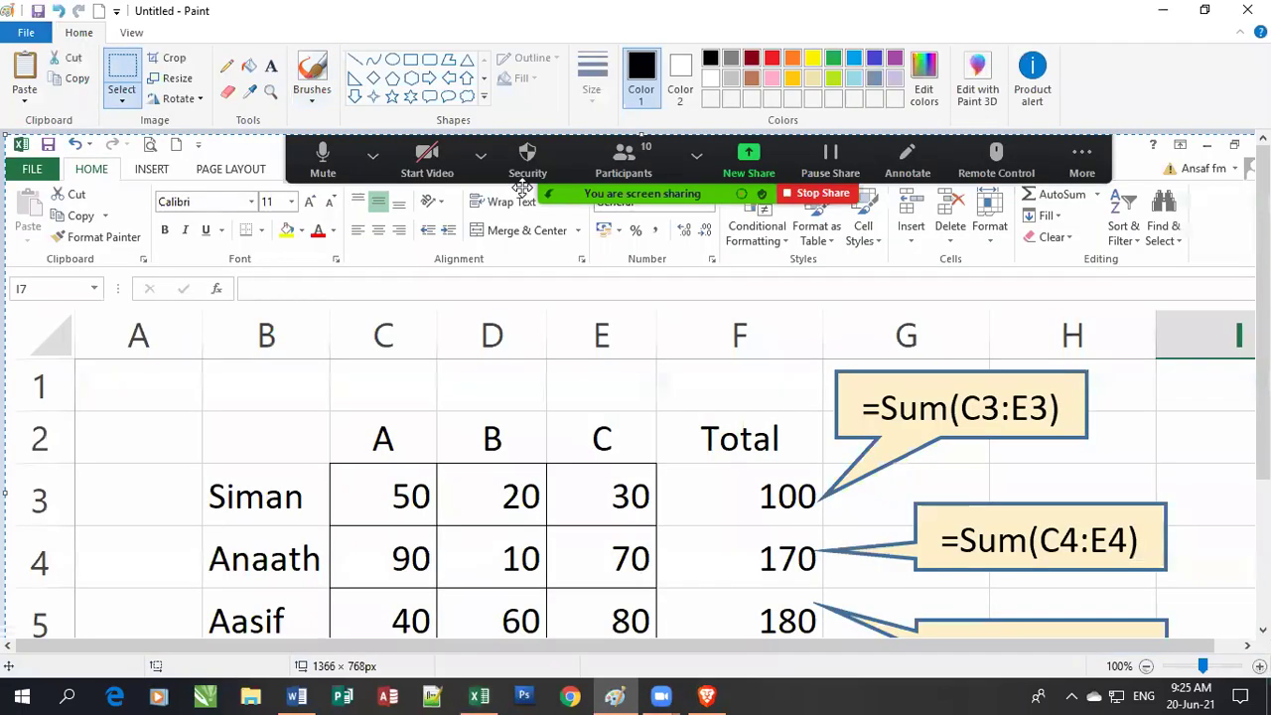
pyautogui.click(480, 696)
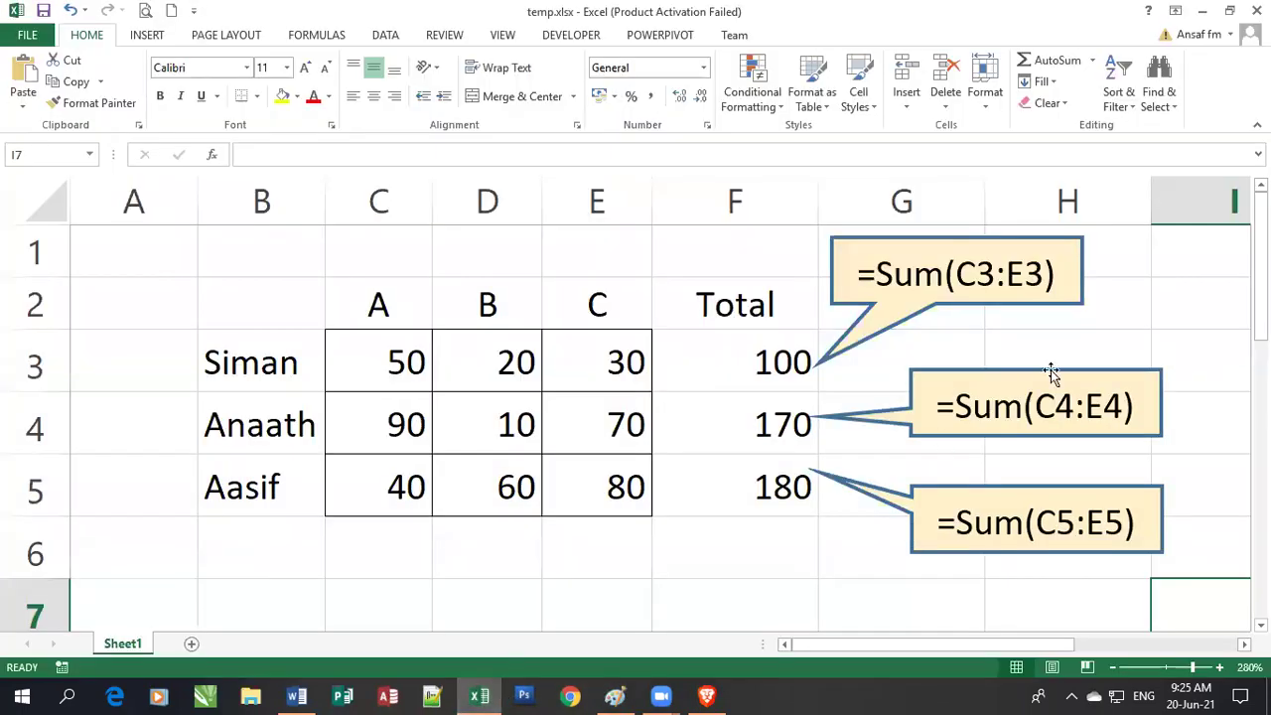
# Delete the =Sum(C4:E4) and =Sum(C5:E5) callouts and clear the totals in F4:F5
pyautogui.click(1011, 373)
pyautogui.press('Delete')
pyautogui.click(1015, 487)
pyautogui.press('Delete')
pyautogui.click(1168, 463)
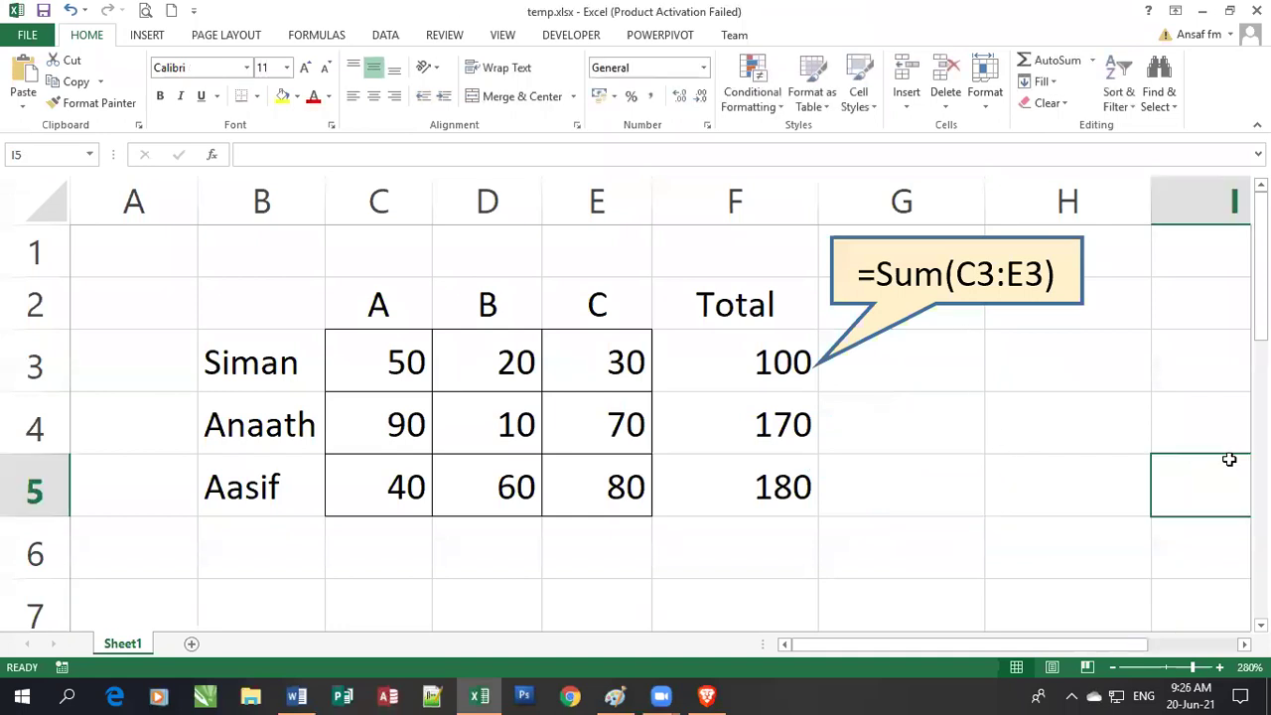
pyautogui.moveTo(811, 421); pyautogui.dragTo(782, 489)
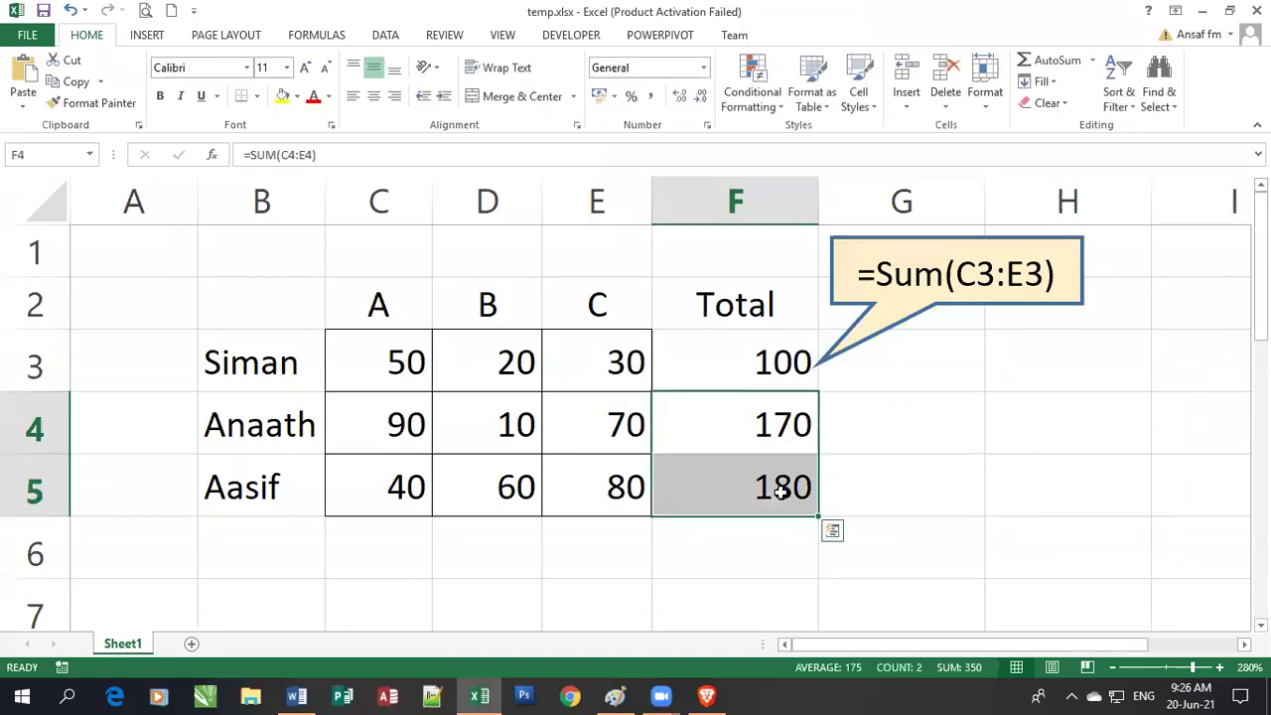
pyautogui.press('Delete')
# Copy the total formula in F3 and select G4 as the paste destination
pyautogui.click(729, 367)
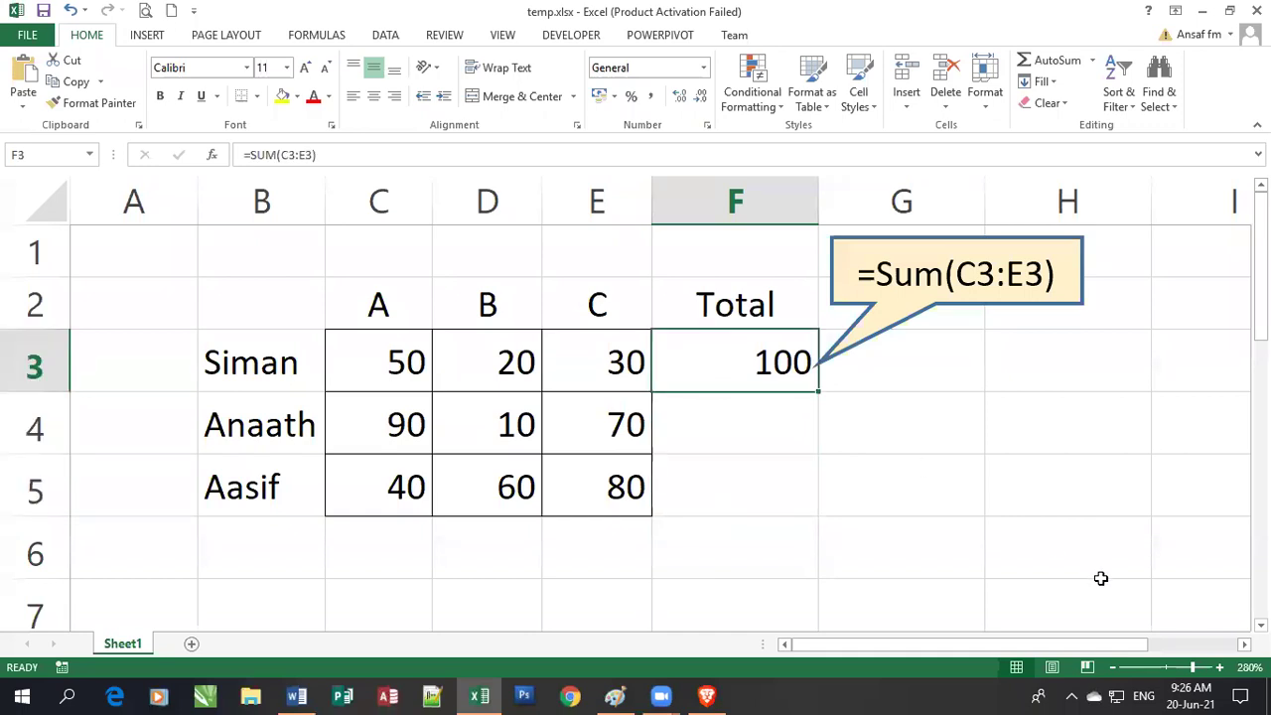
pyautogui.hotkey('ctrl', 'c')
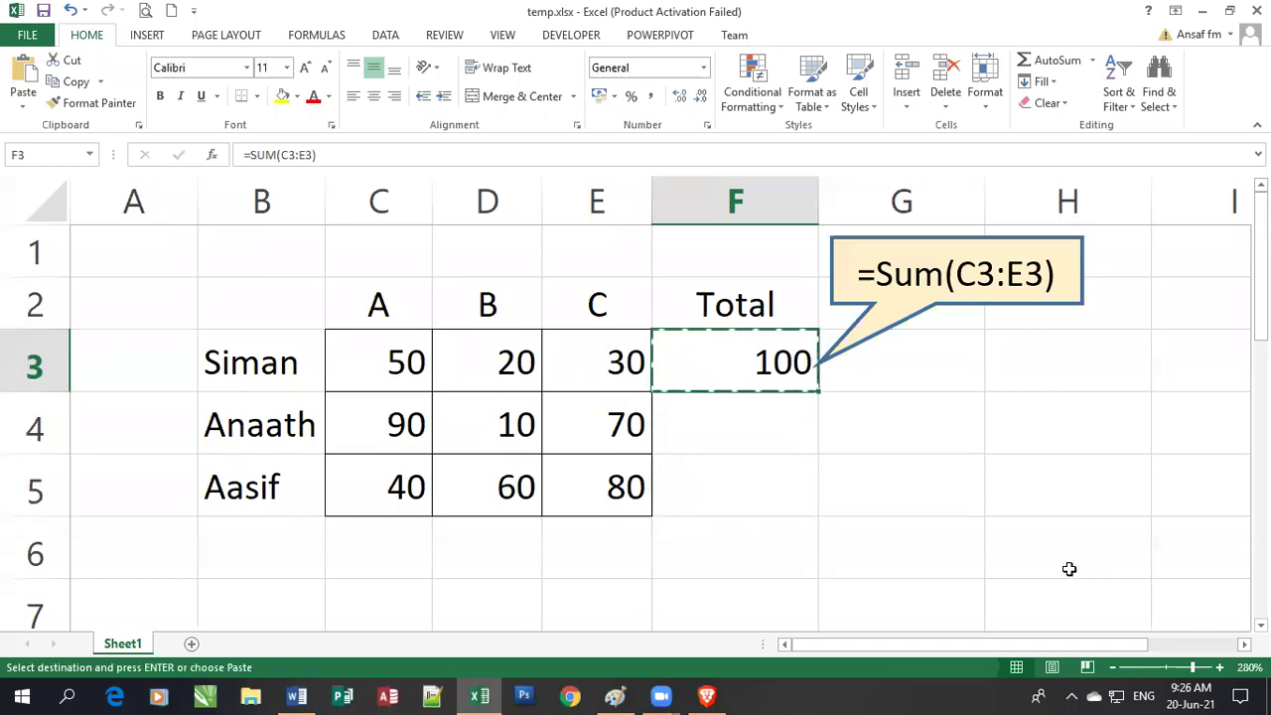
pyautogui.click(897, 427)
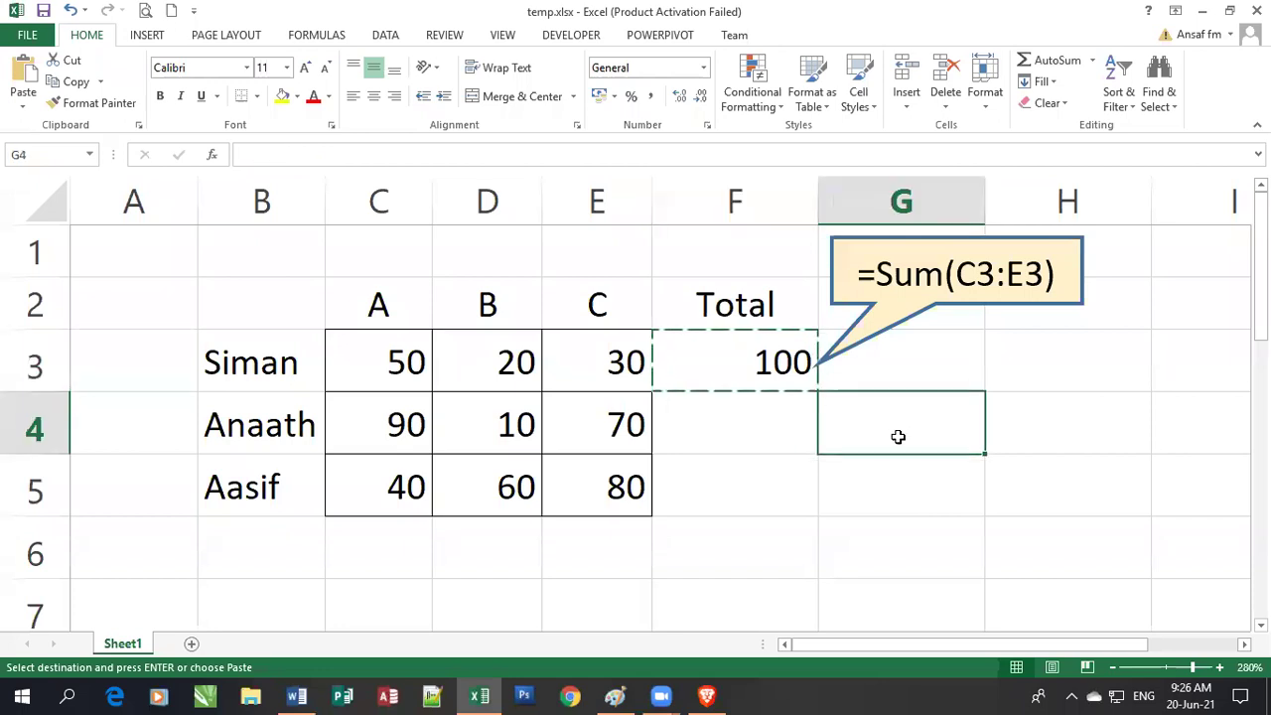
pyautogui.click(898, 438)
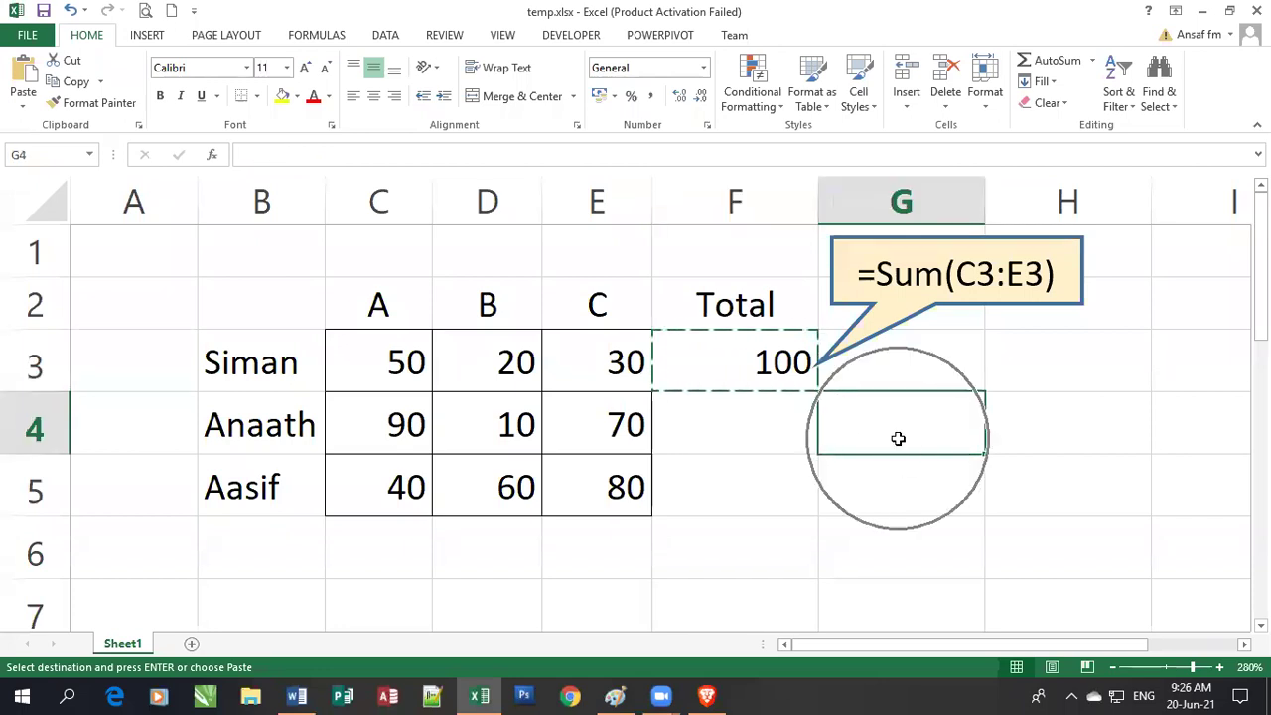
pyautogui.click(893, 420)
pyautogui.click(893, 420)
pyautogui.click(893, 421)
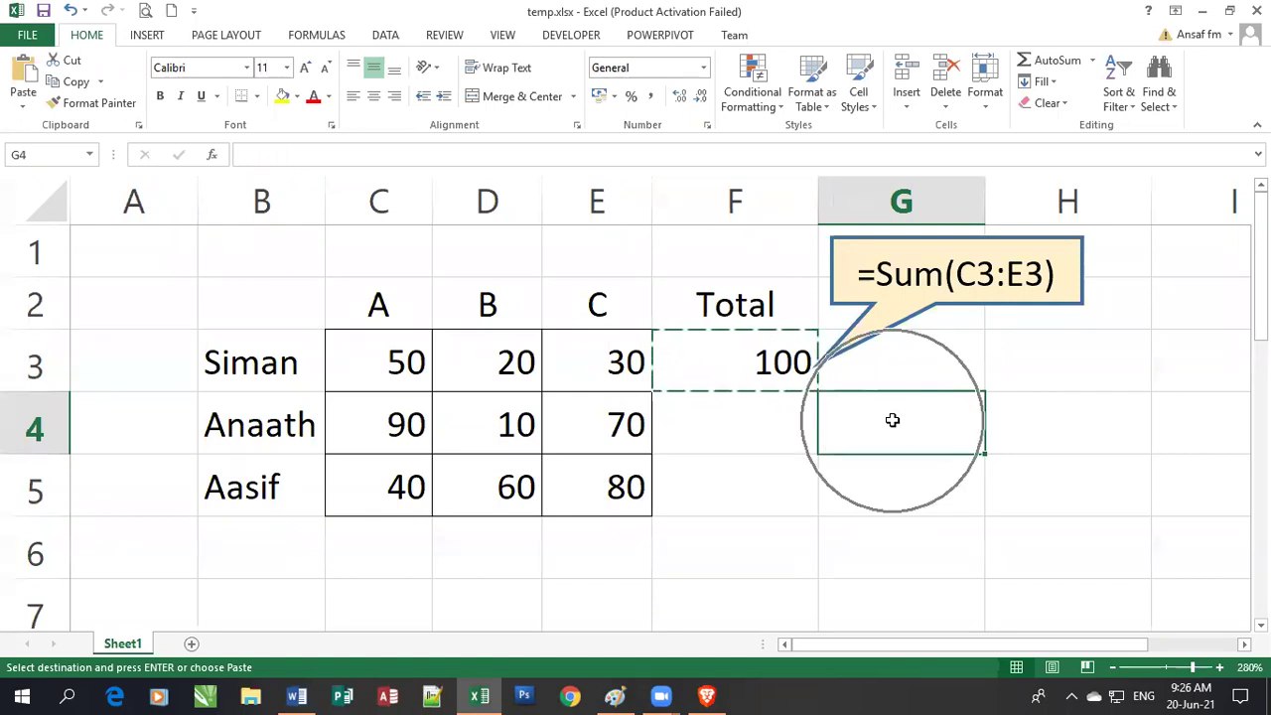
pyautogui.click(893, 420)
pyautogui.click(893, 420)
pyautogui.click(893, 420)
pyautogui.click(893, 420)
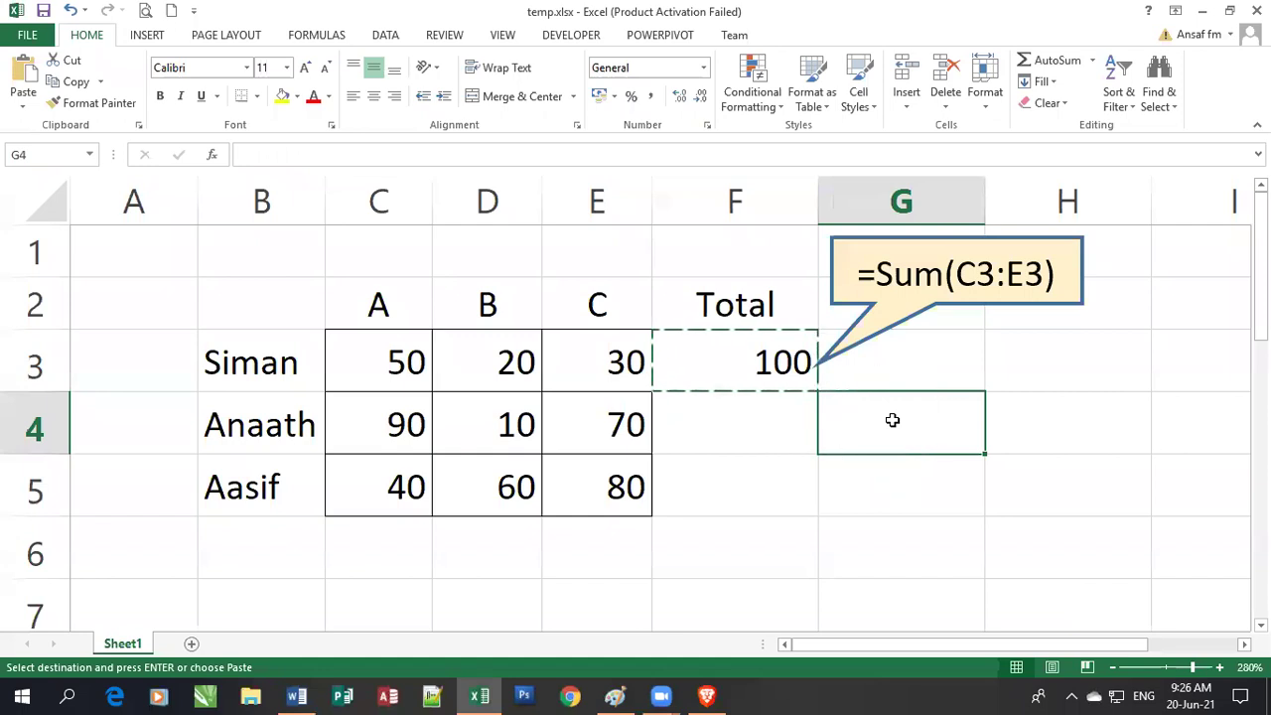
pyautogui.click(893, 421)
pyautogui.click(893, 420)
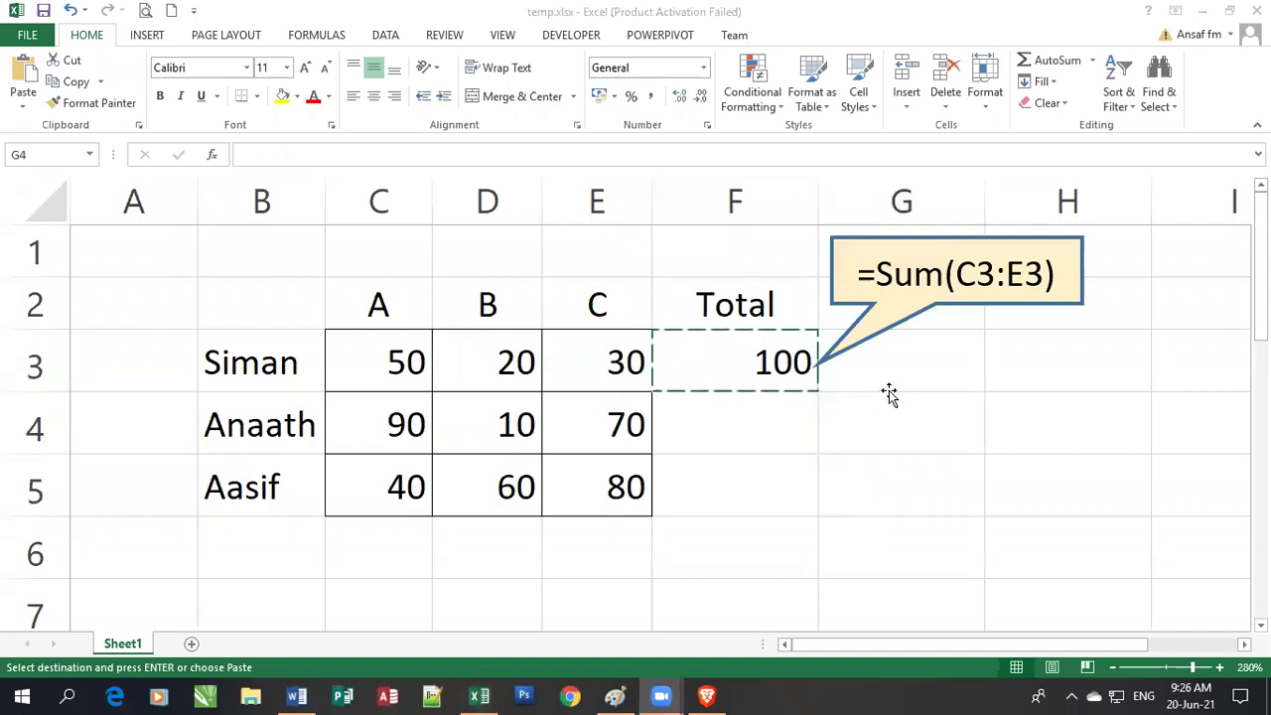
# Switch to the Word document, replace the numbers above Exact Duplicate with 170 and 100 on separate lines, and return to Excel
pyautogui.click(297, 695)
pyautogui.moveTo(385, 375); pyautogui.dragTo(325, 303)
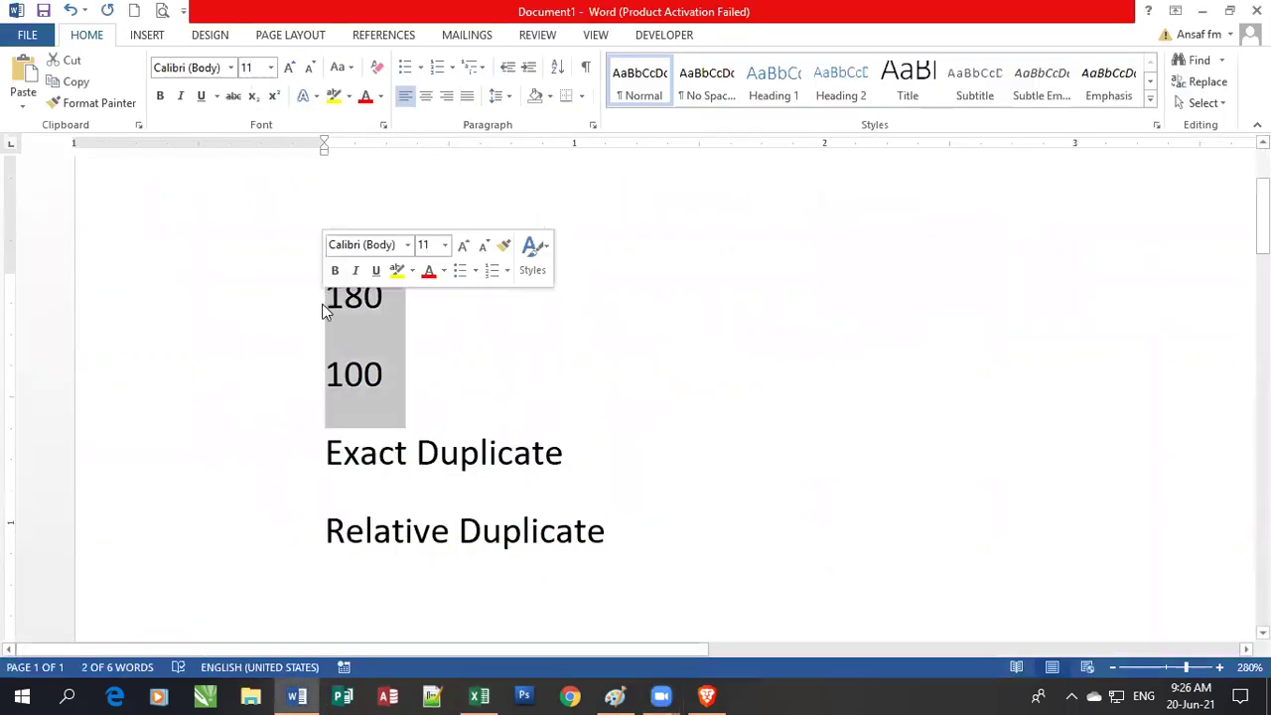
pyautogui.write('170')
pyautogui.press('Return')
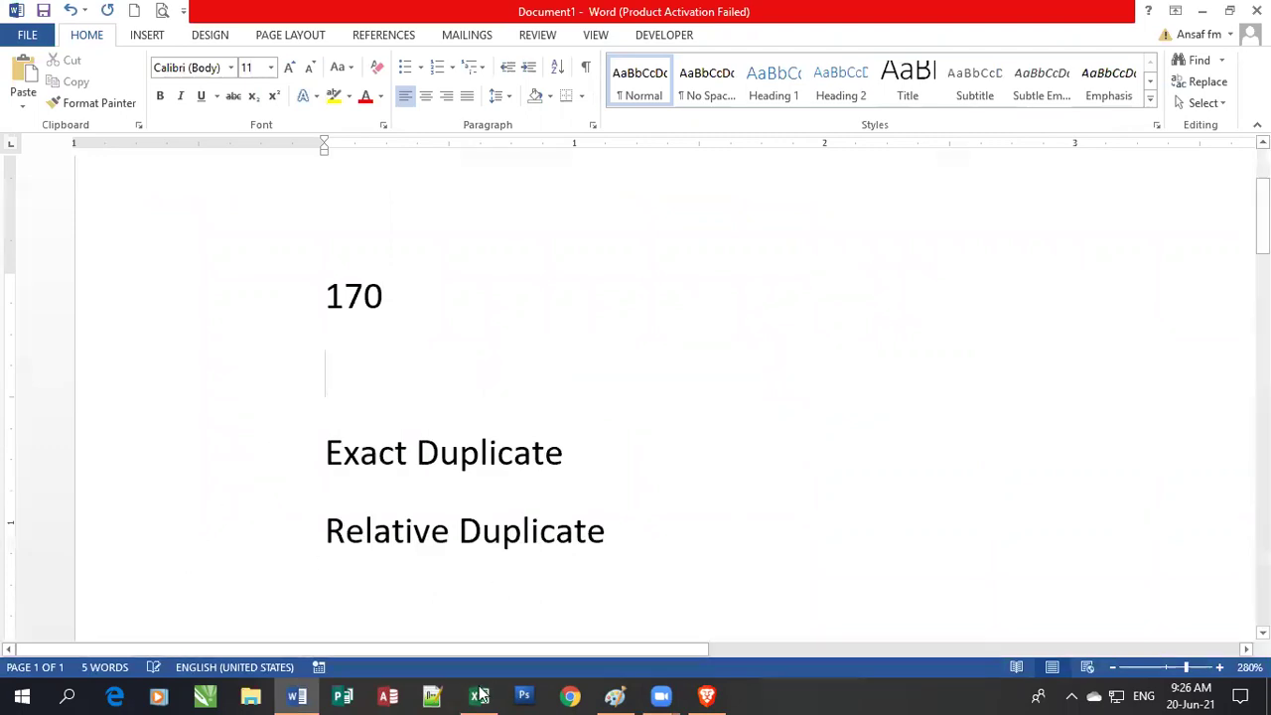
pyautogui.moveTo(480, 695)
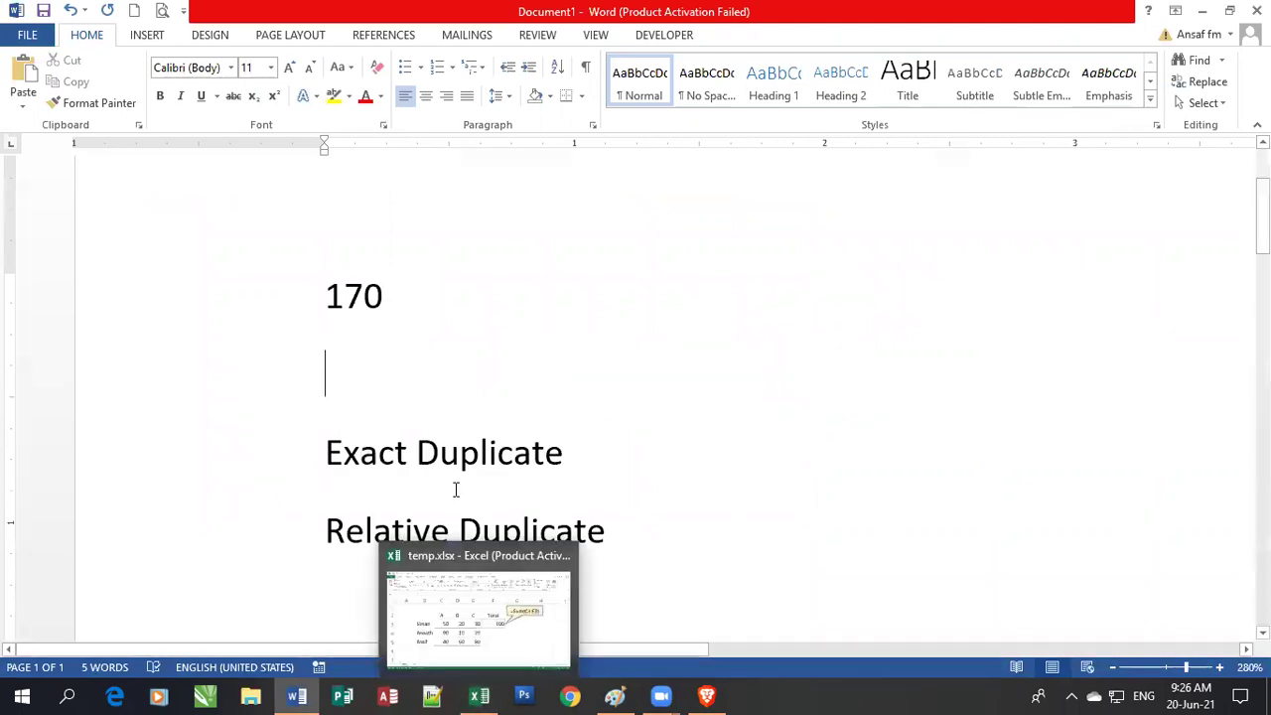
pyautogui.write('100')
pyautogui.press('Return')
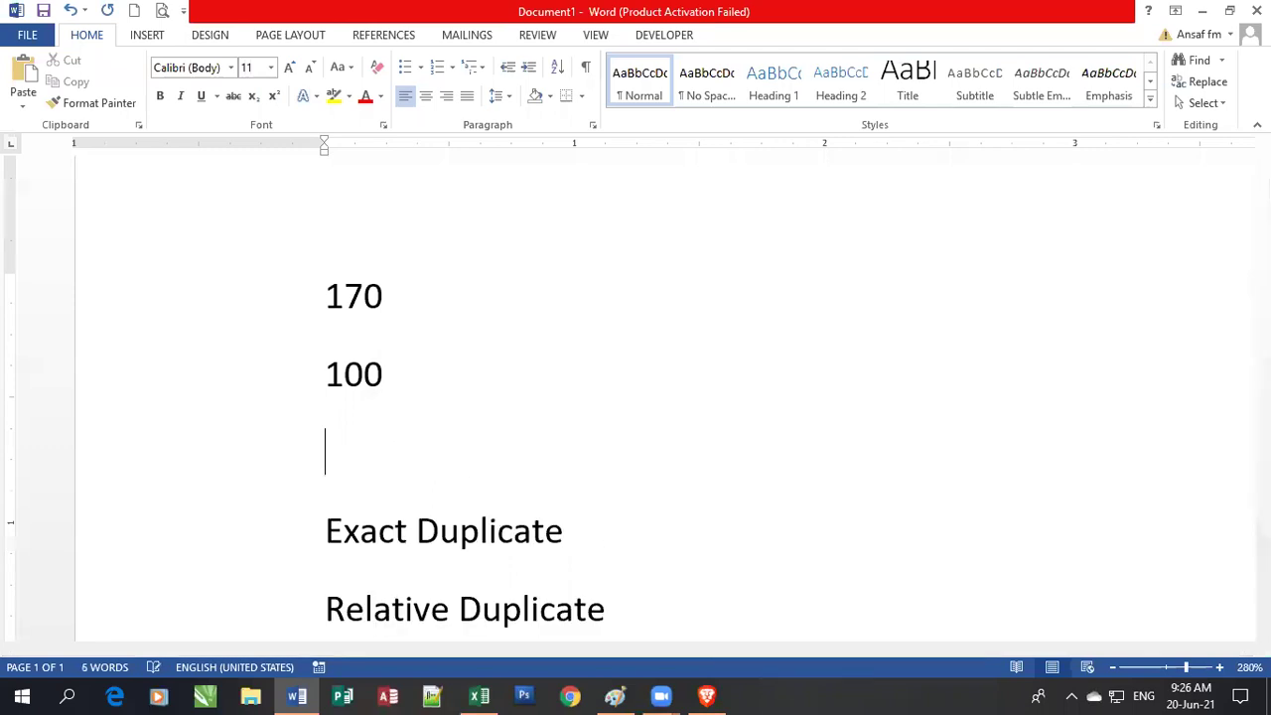
pyautogui.click(493, 694)
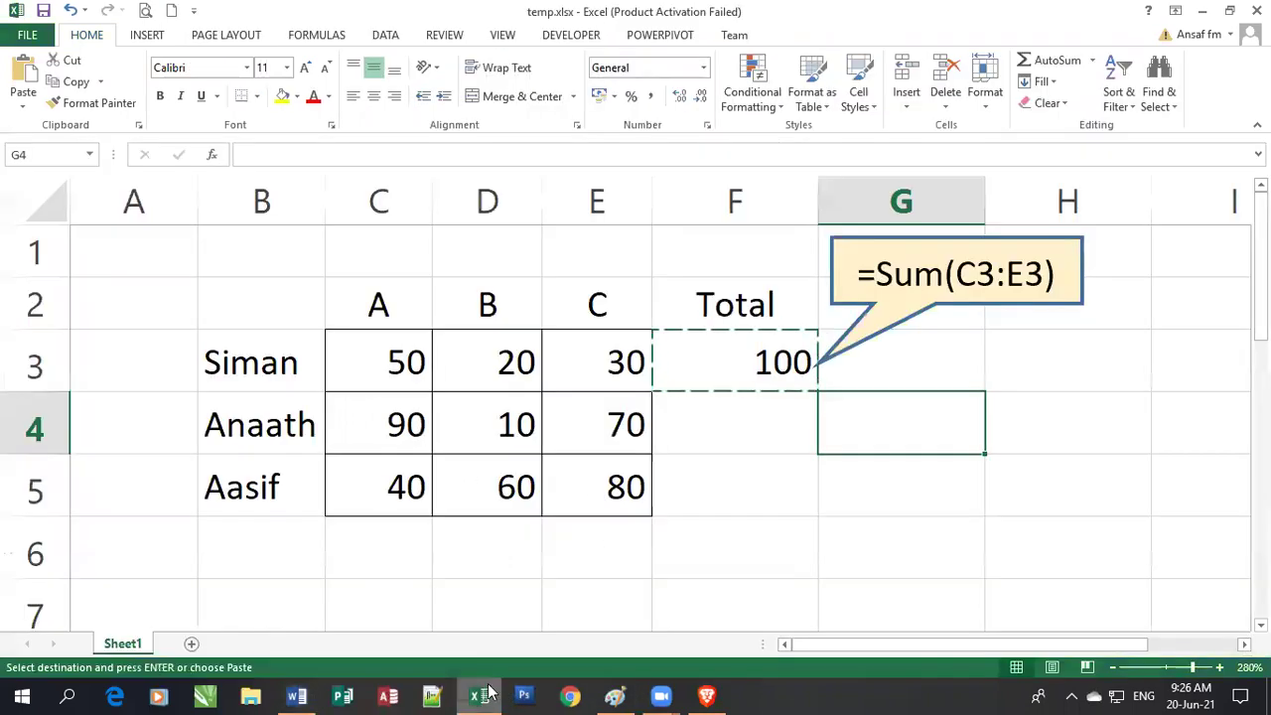
pyautogui.click(883, 422)
pyautogui.click(896, 424)
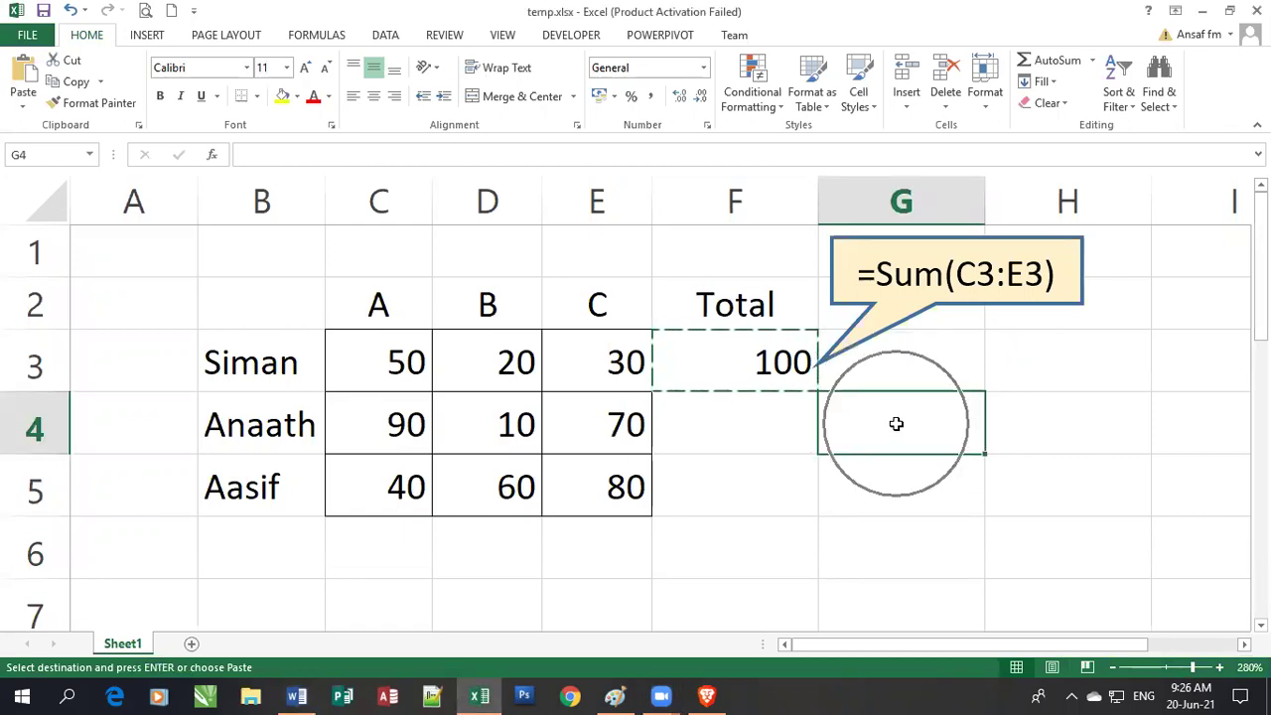
pyautogui.click(896, 424)
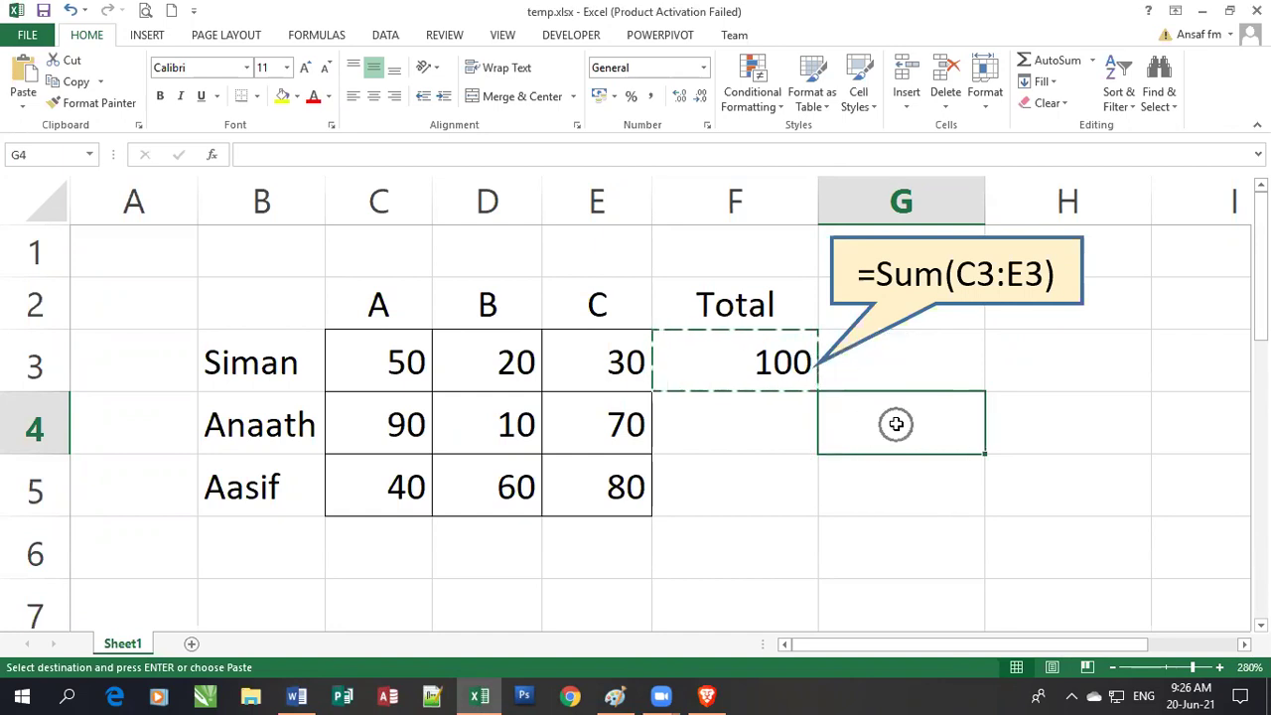
pyautogui.click(895, 424)
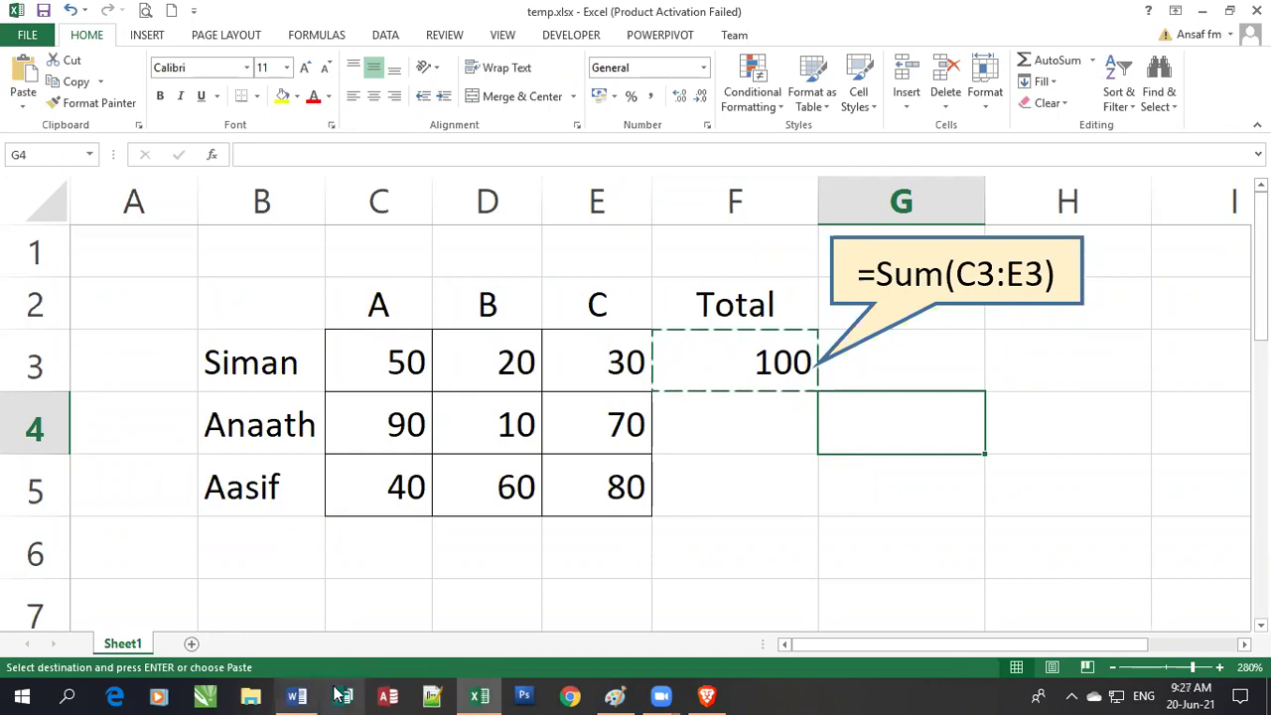
# In Word, add 130 as the third number, remove the space after all three number paragraphs, and start a new line below
pyautogui.click(296, 695)
pyautogui.write('130')
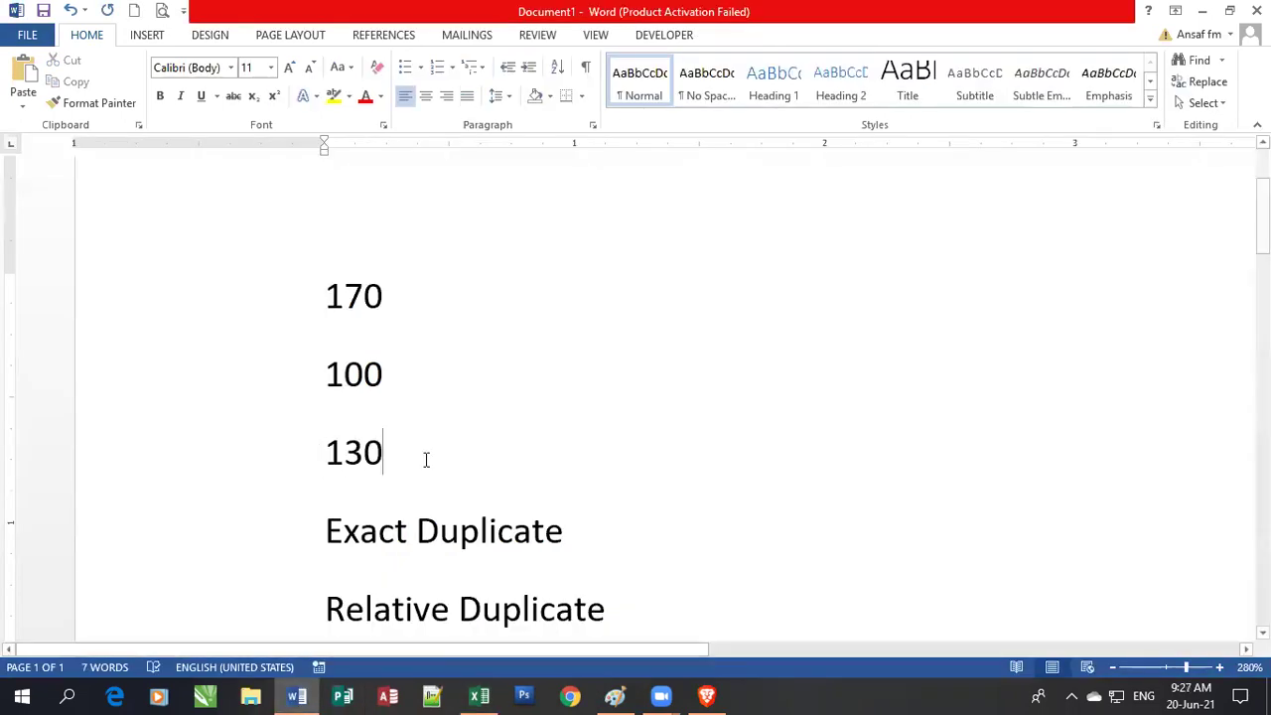
pyautogui.moveTo(426, 457); pyautogui.dragTo(292, 290)
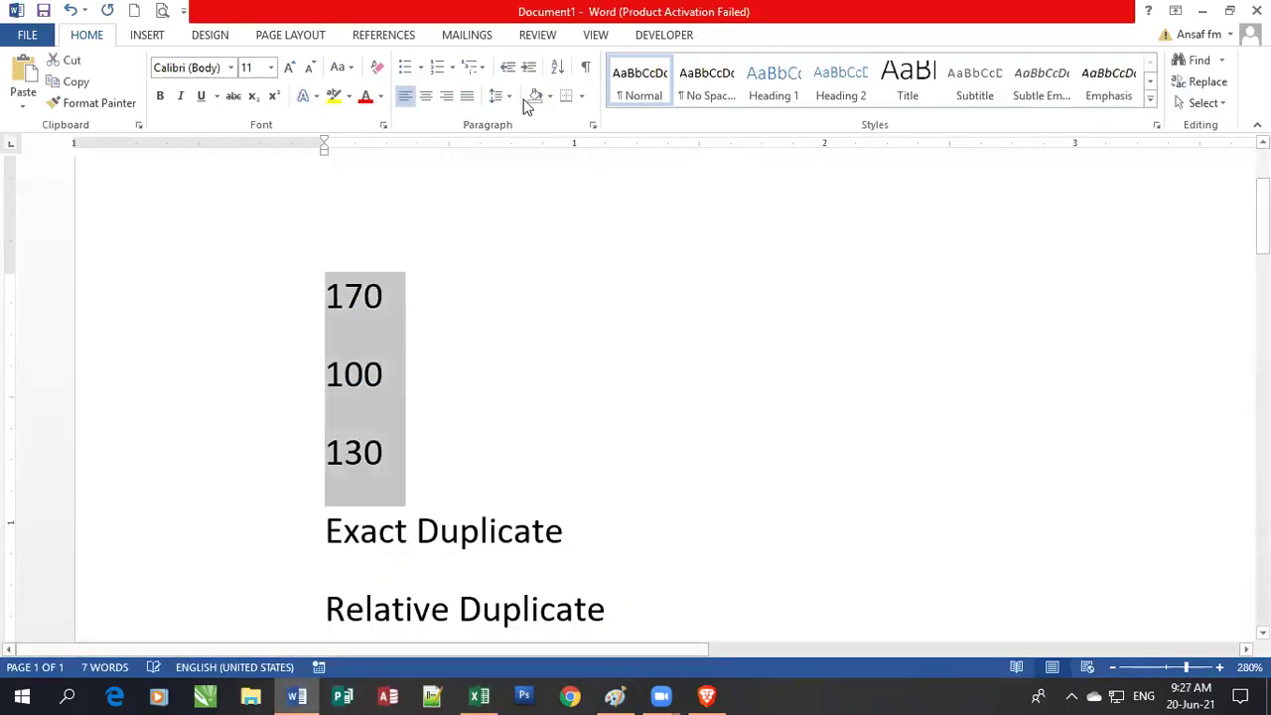
pyautogui.click(499, 96)
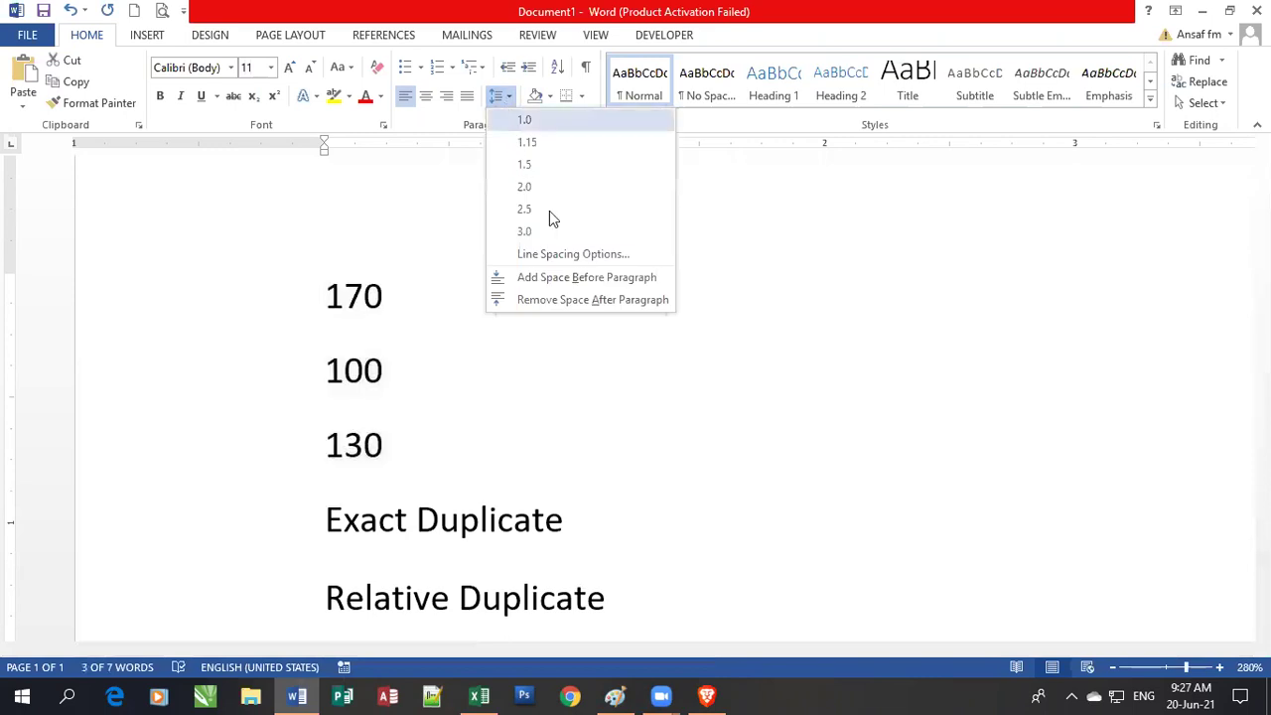
pyautogui.click(571, 298)
pyautogui.click(505, 395)
pyautogui.press('Return')
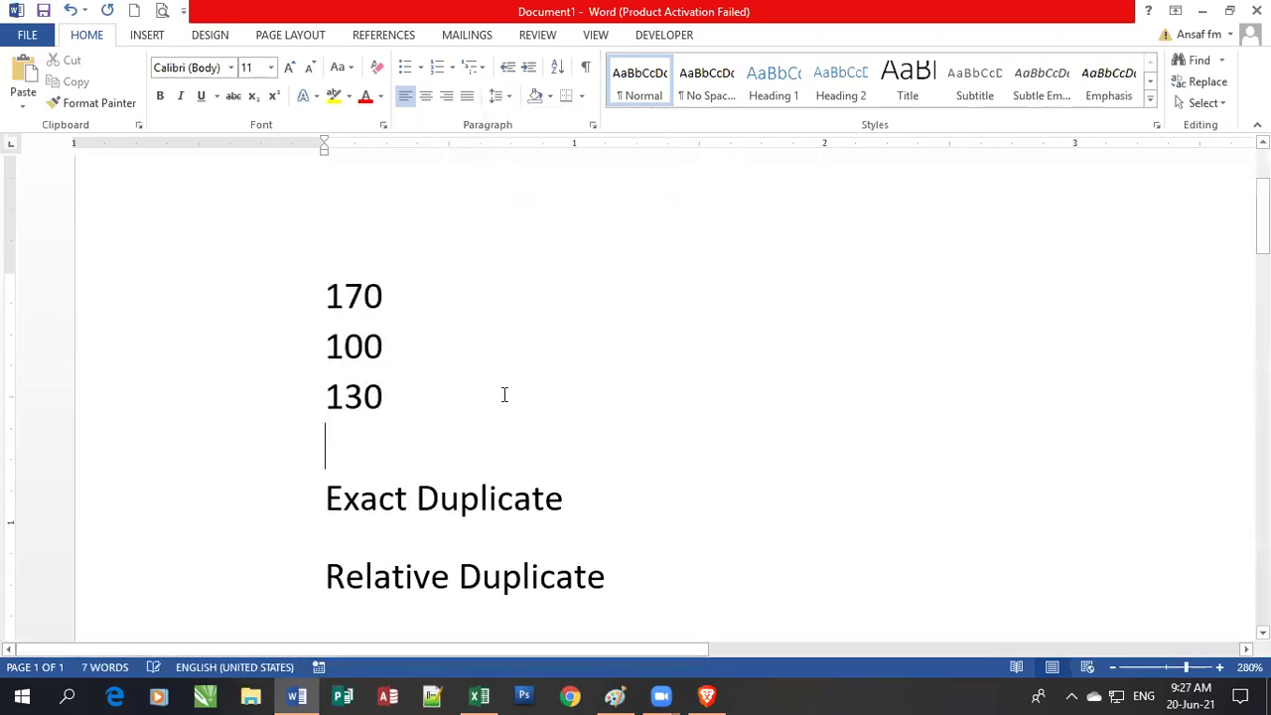
# Check the Excel worksheet's G4 cell, then add 240 under 130 in the Word list
pyautogui.click(481, 695)
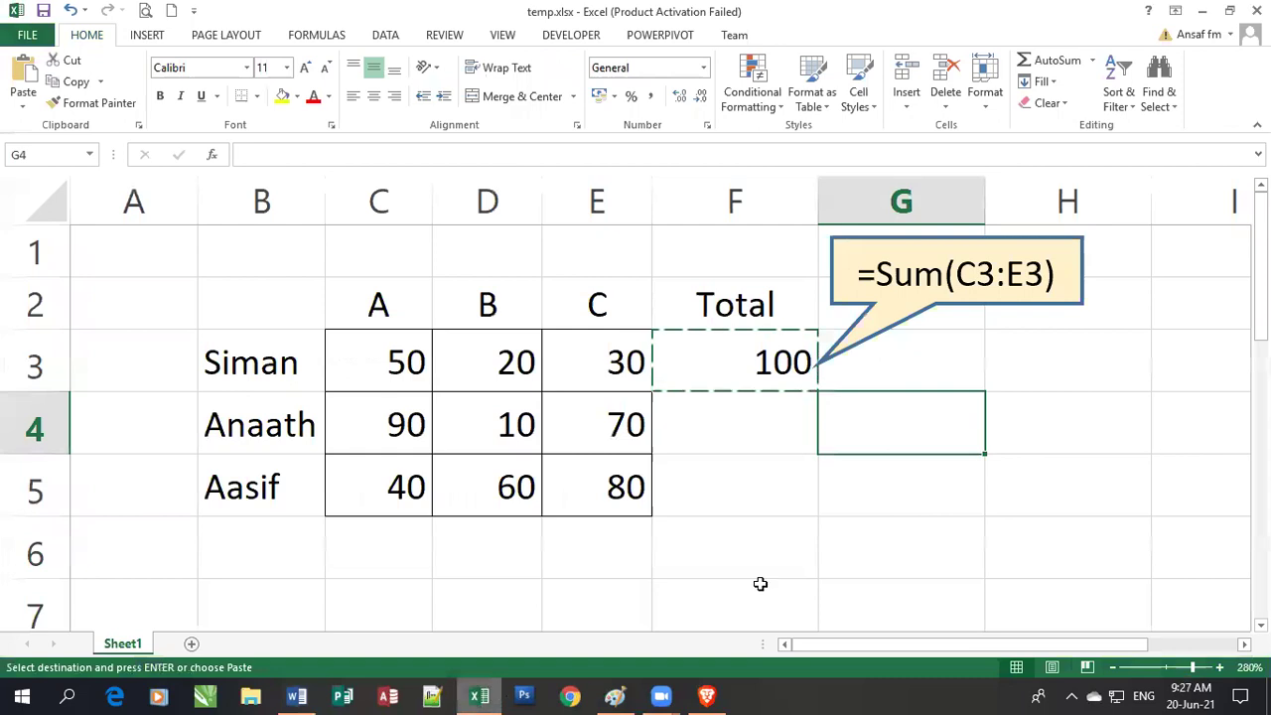
pyautogui.click(901, 425)
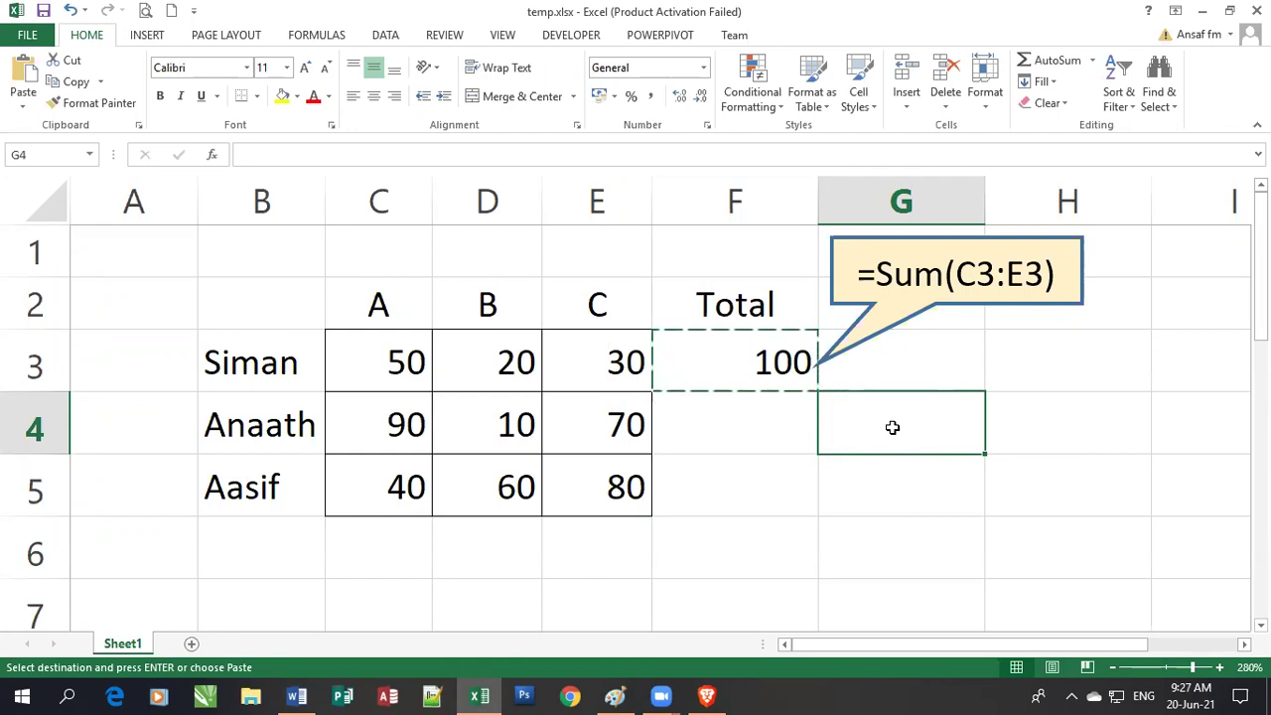
pyautogui.click(297, 695)
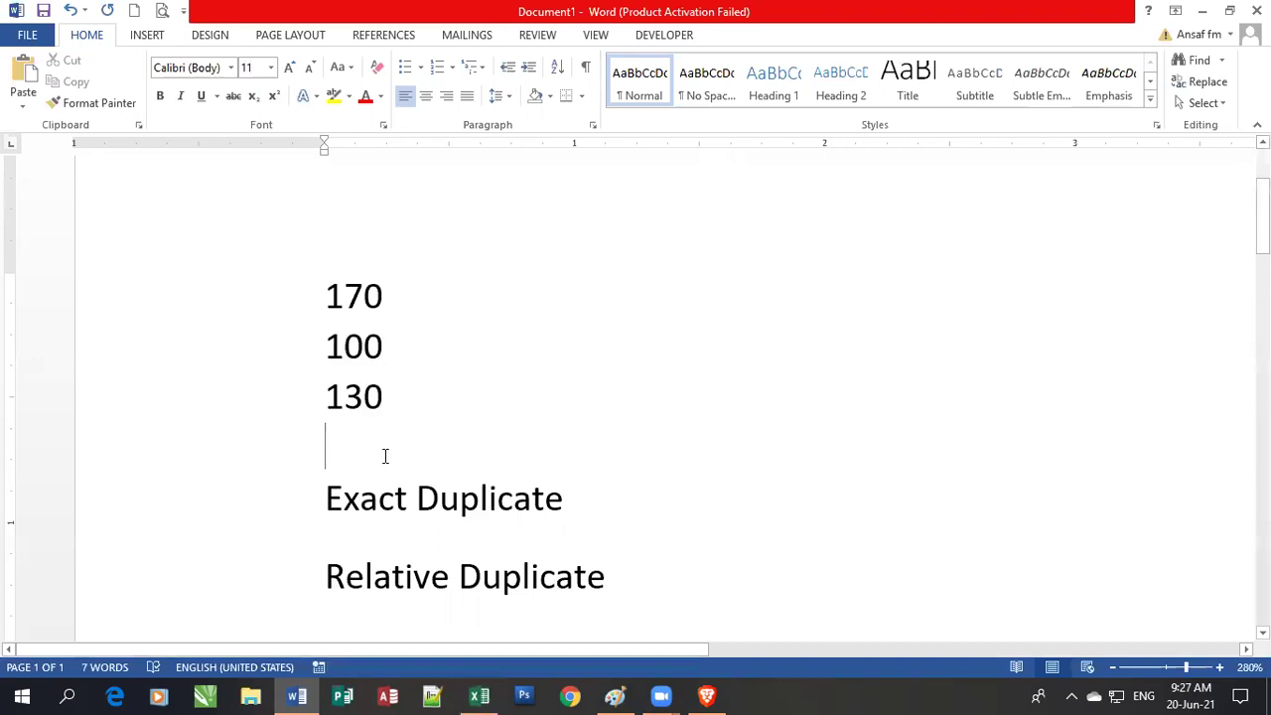
pyautogui.click(387, 456)
pyautogui.write('240')
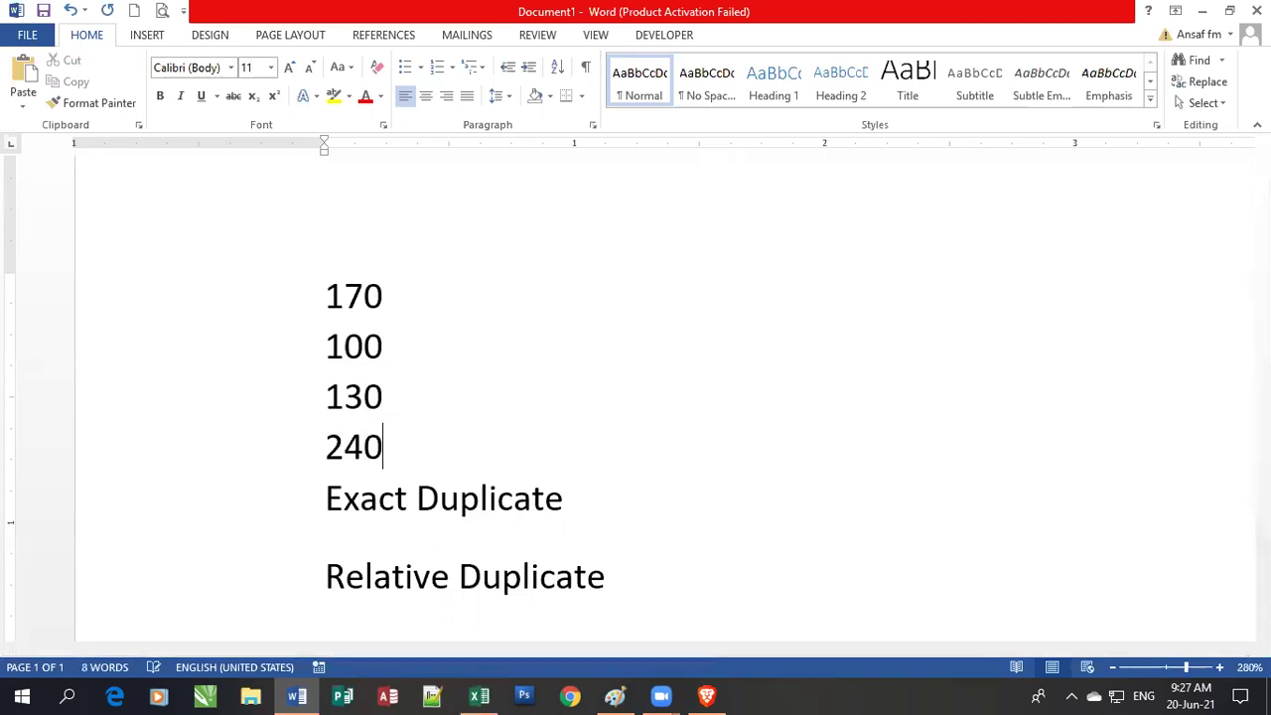
pyautogui.press('Return')
# Look back at the Excel worksheet and add Error! as the next entry in the Word list
pyautogui.click(479, 695)
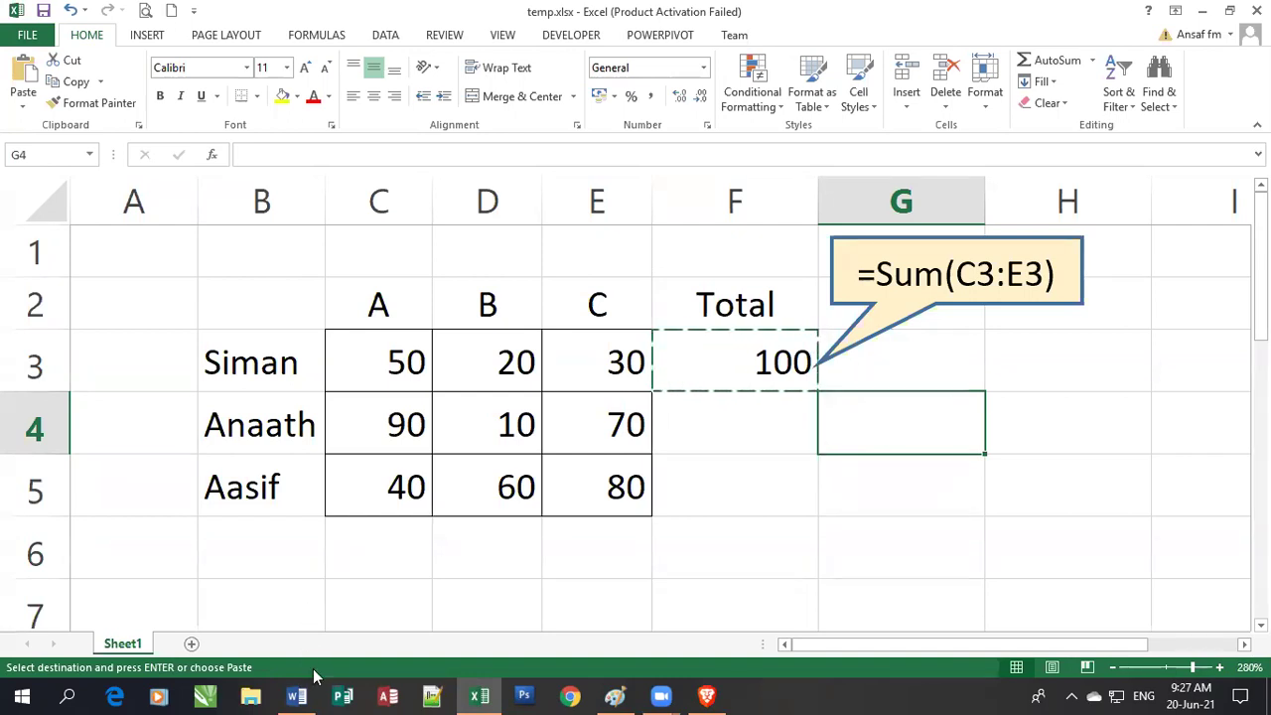
pyautogui.click(297, 695)
pyautogui.write('eRROR')
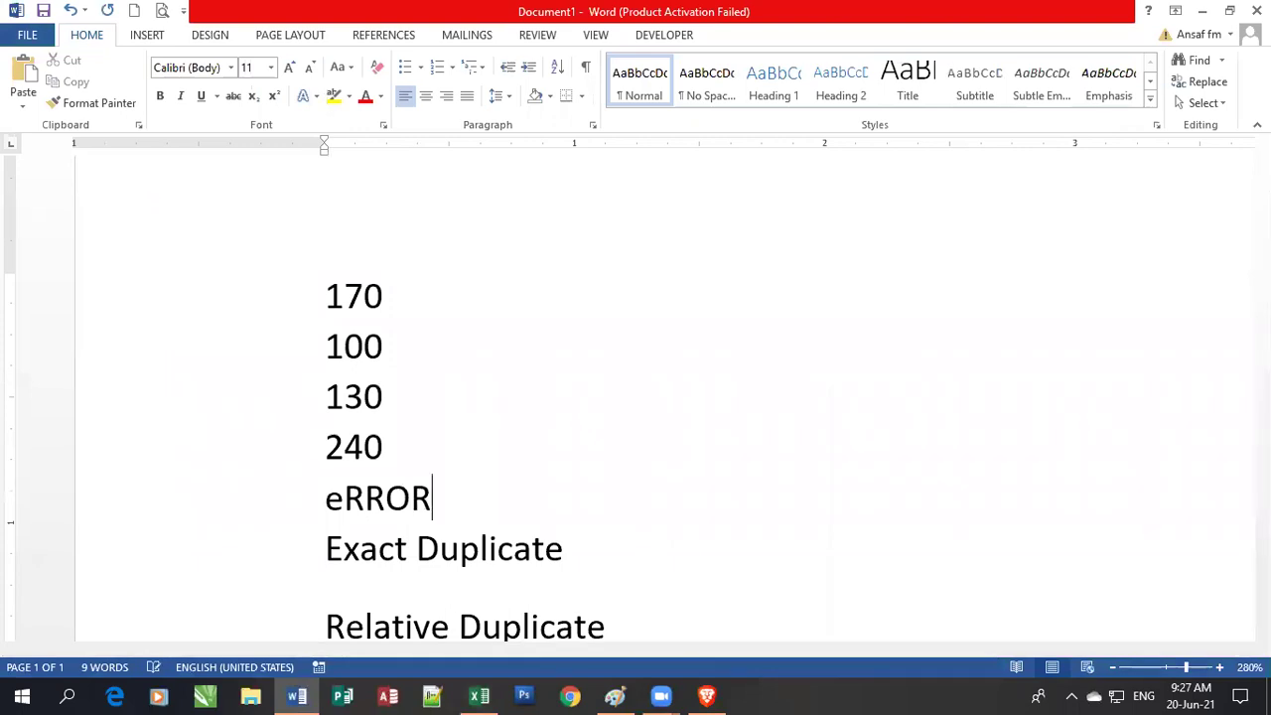
pyautogui.write('!')
pyautogui.press('Return')
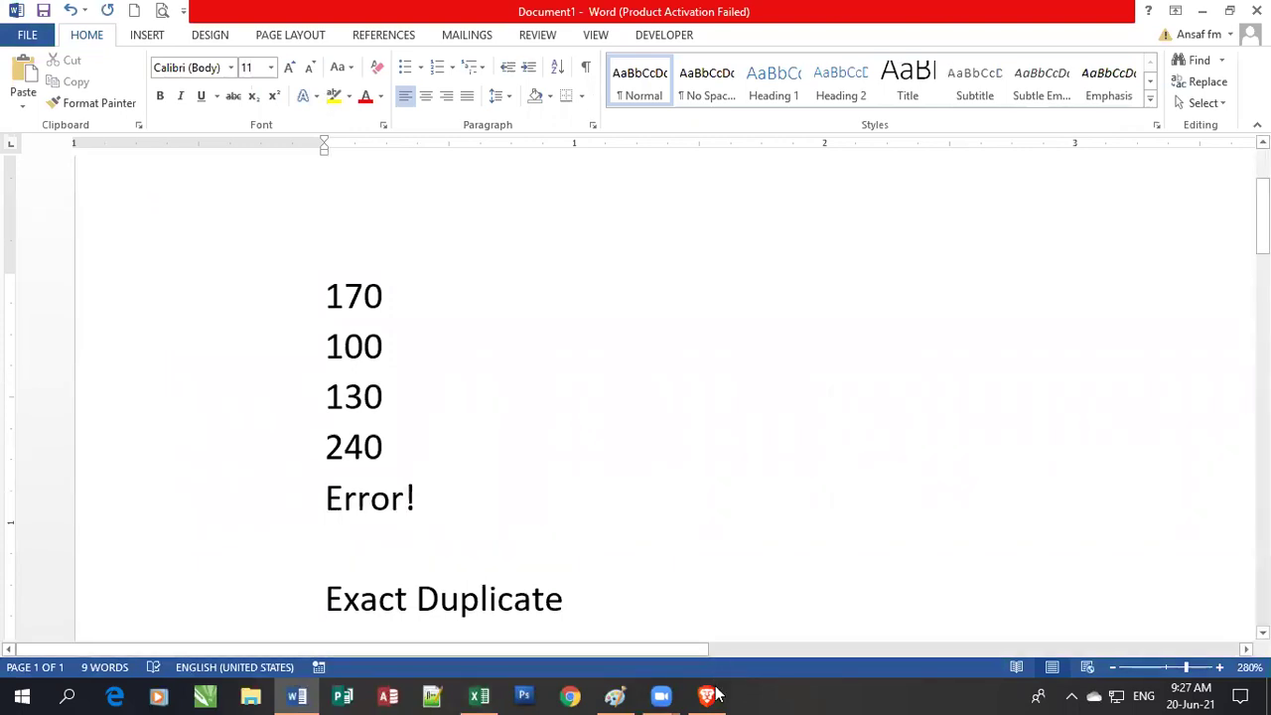
# Review the Excel worksheet again and add 80 to the Word list, separated from Error! by a blank line
pyautogui.click(479, 695)
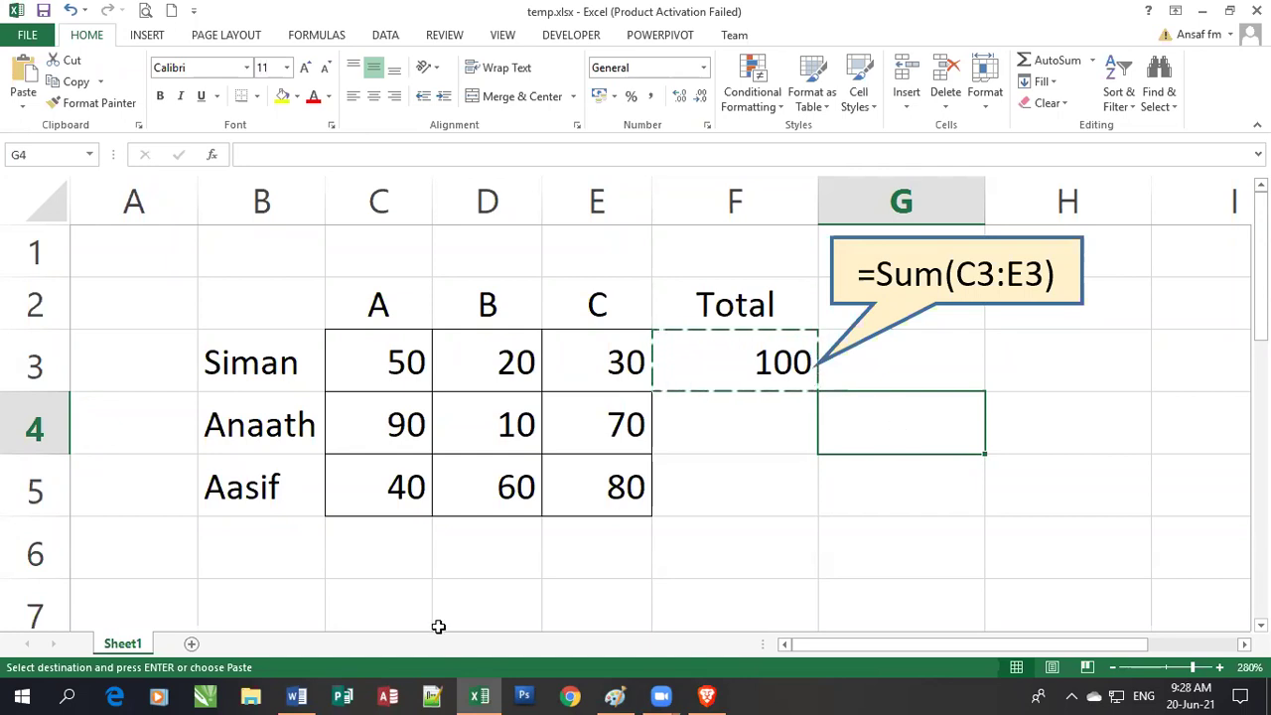
pyautogui.click(296, 695)
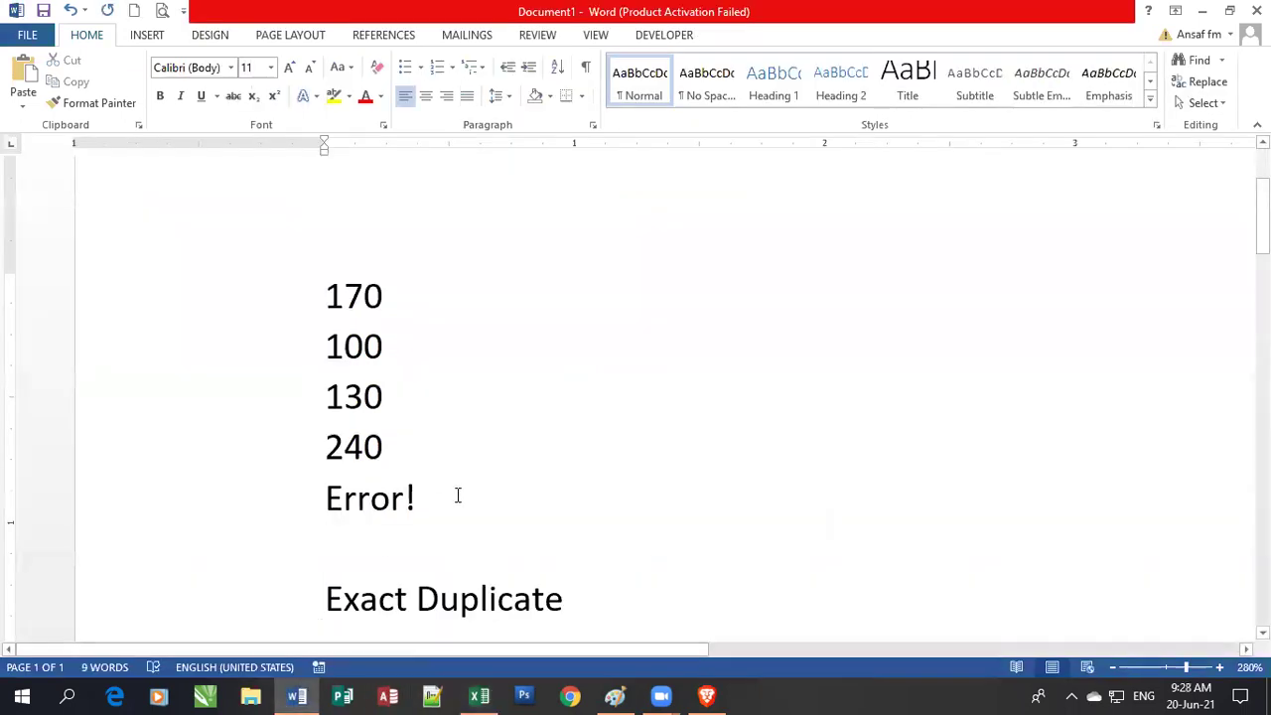
pyautogui.press('Return')
pyautogui.write('90')
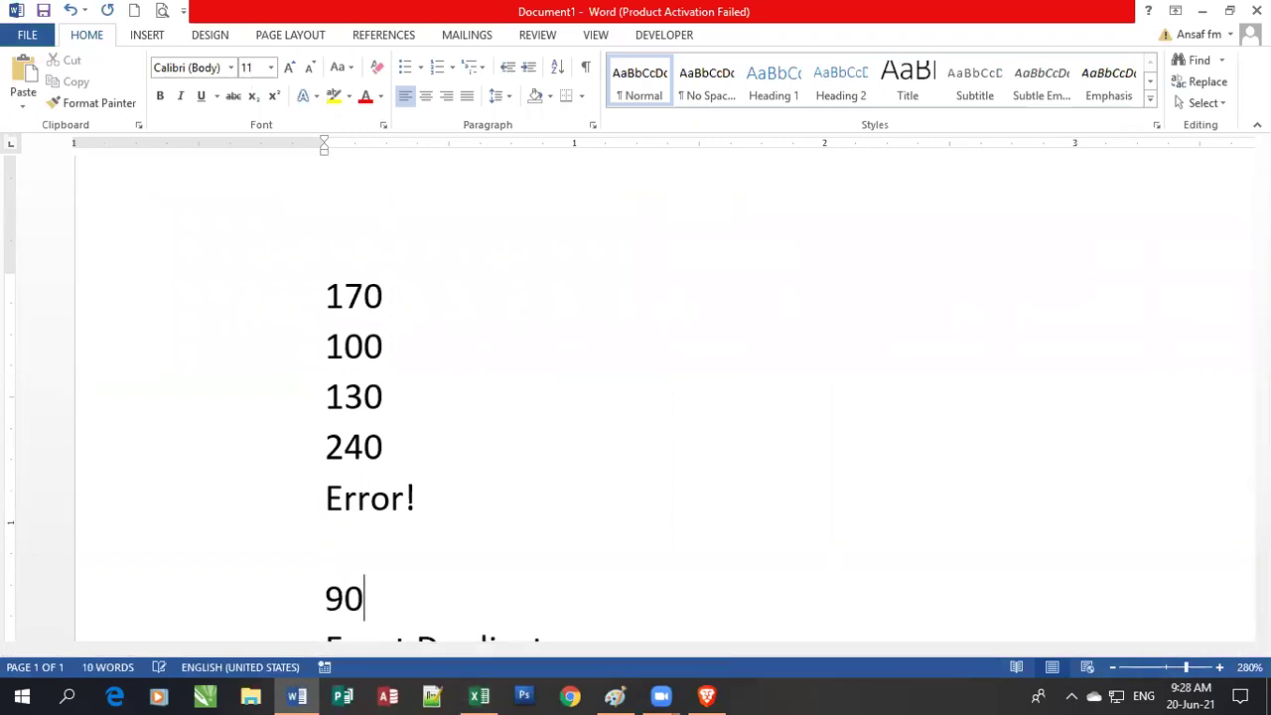
pyautogui.press('BackSpace')
pyautogui.press('BackSpace')
pyautogui.write('80')
pyautogui.press('Return')
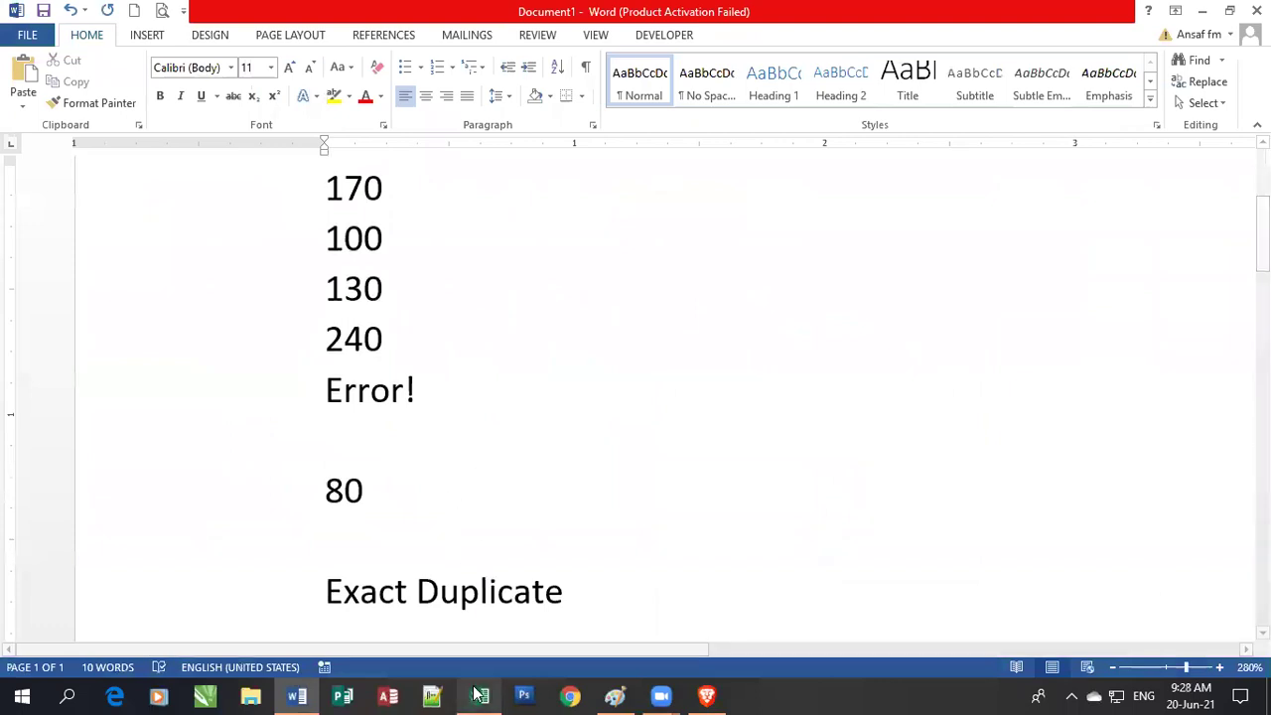
# In the Word list, enlarge the 80 entry to font size 14 and color it purple
pyautogui.click(480, 695)
pyautogui.click(296, 695)
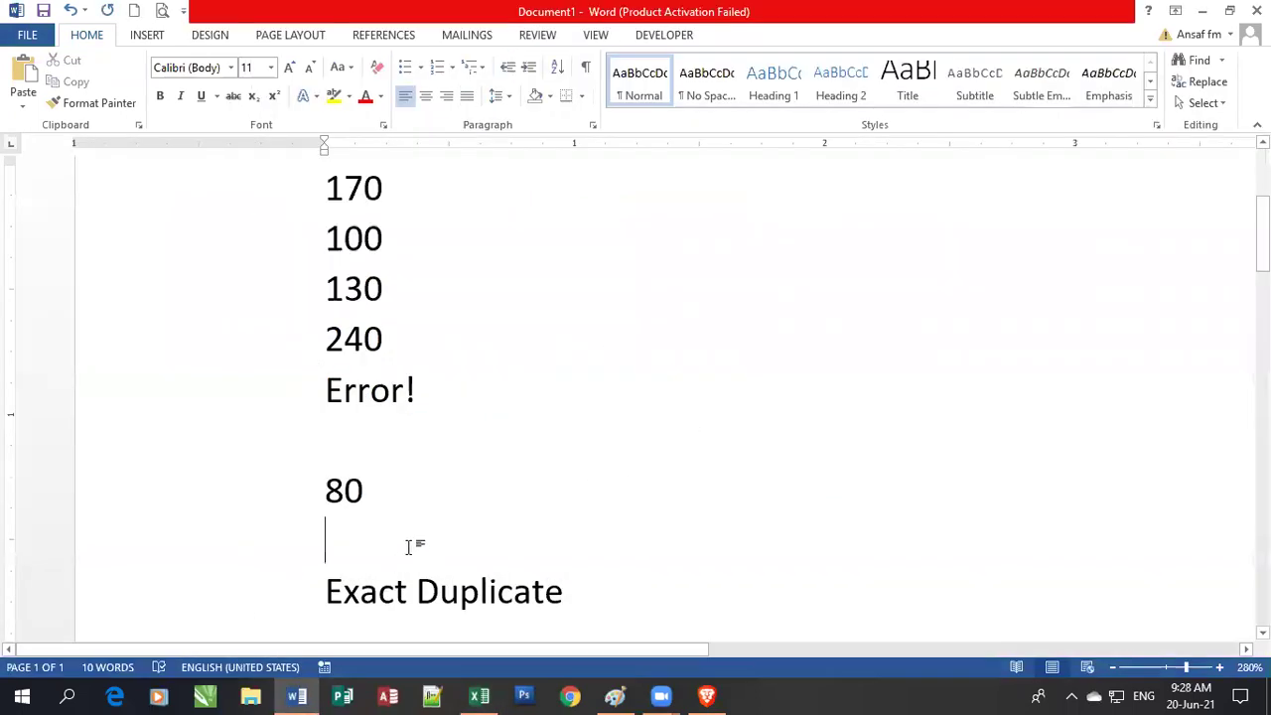
pyautogui.moveTo(326, 490); pyautogui.dragTo(385, 490)
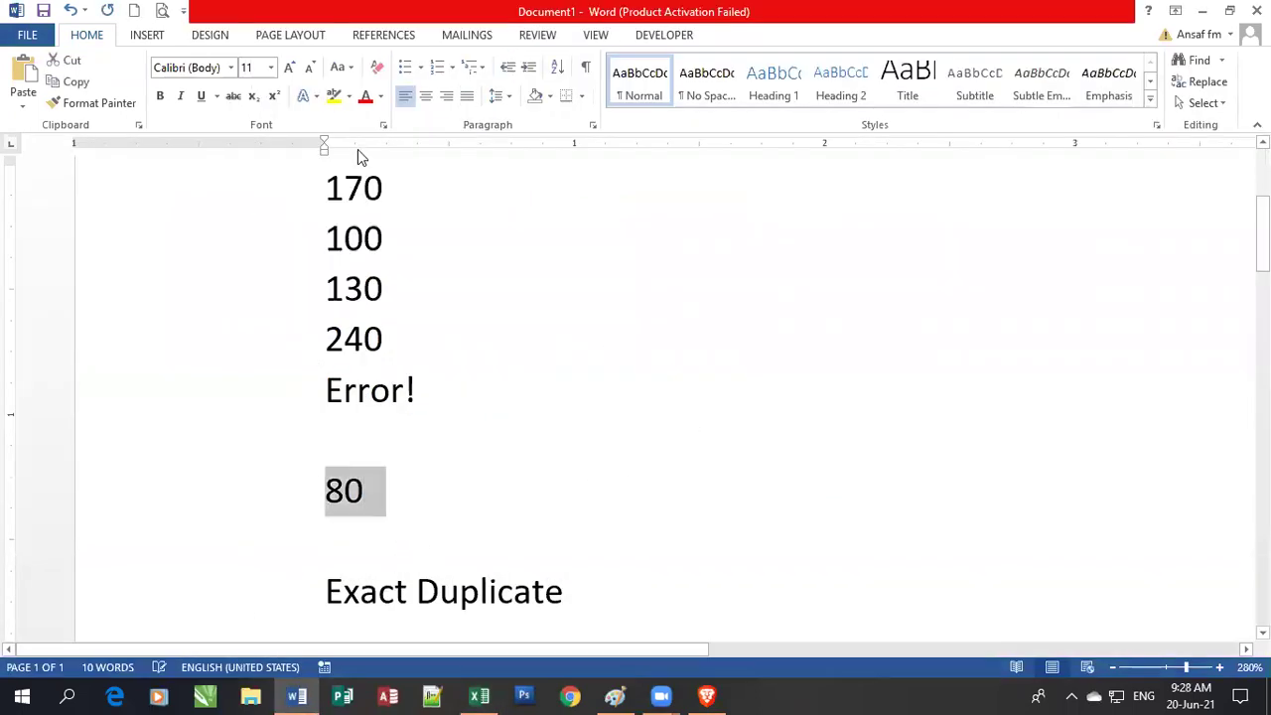
pyautogui.click(382, 96)
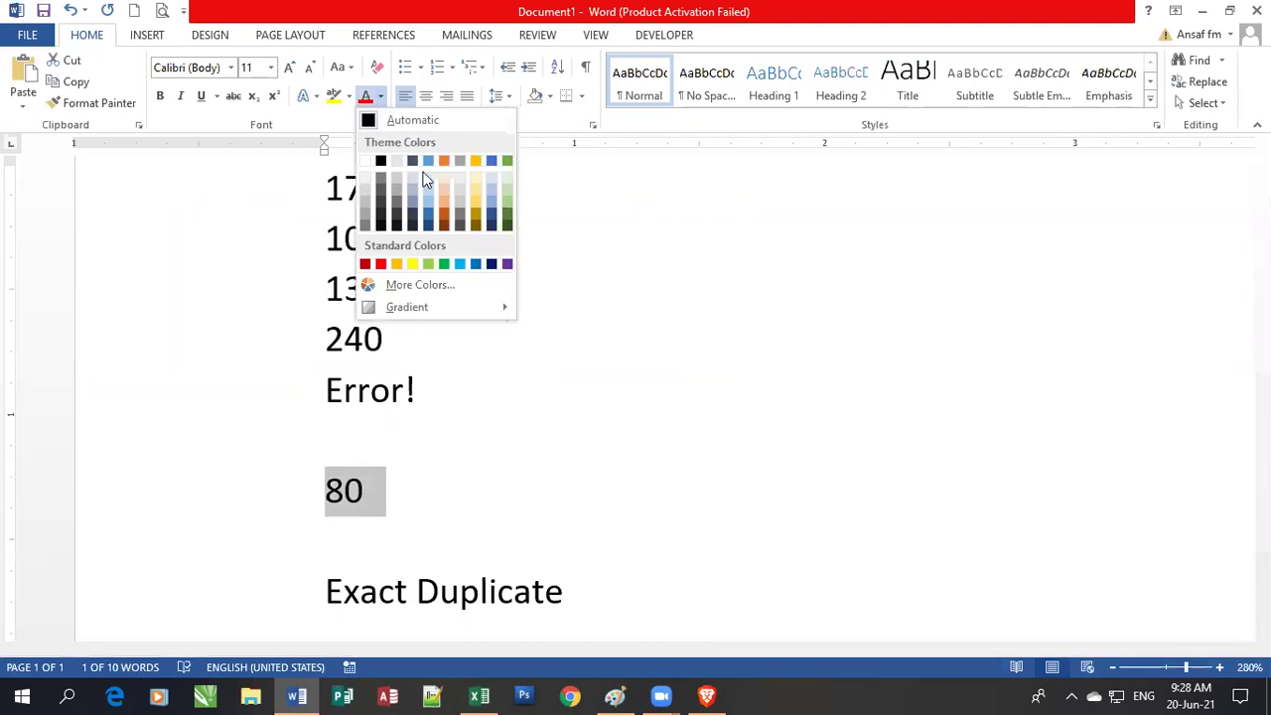
pyautogui.click(315, 88)
pyautogui.click(289, 67)
pyautogui.press('Up')
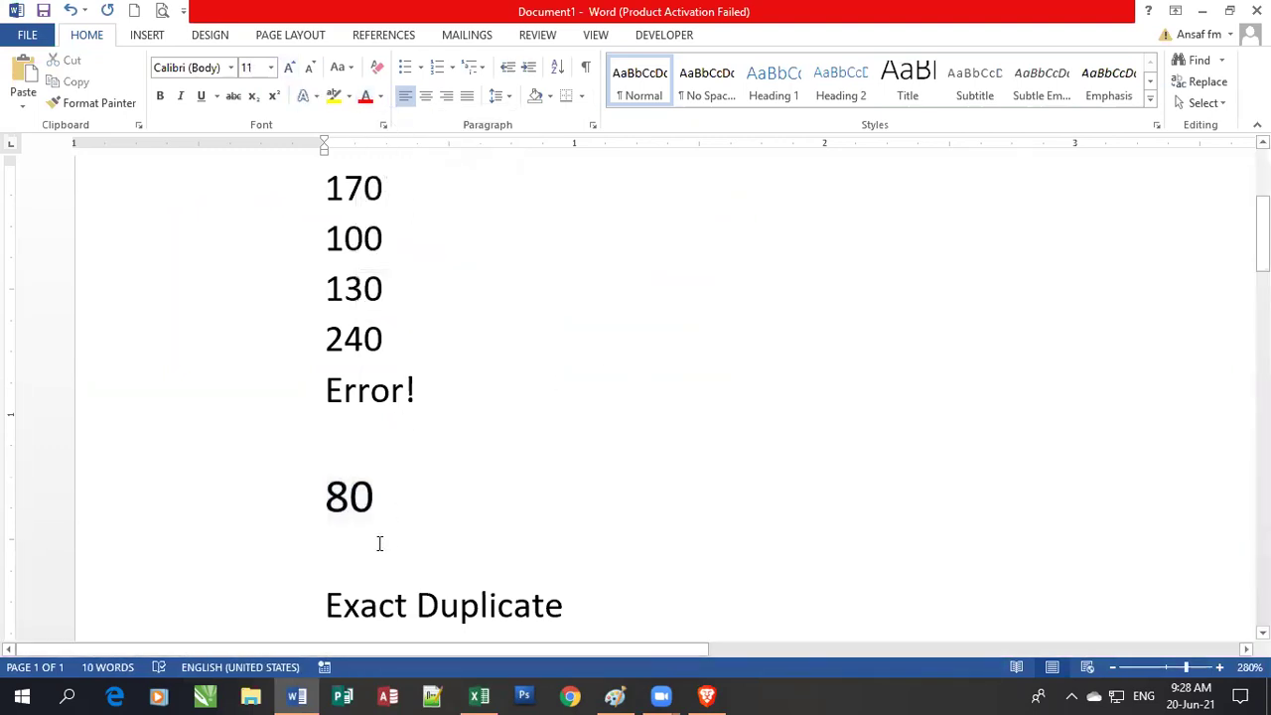
pyautogui.doubleClick(350, 496)
pyautogui.click(381, 96)
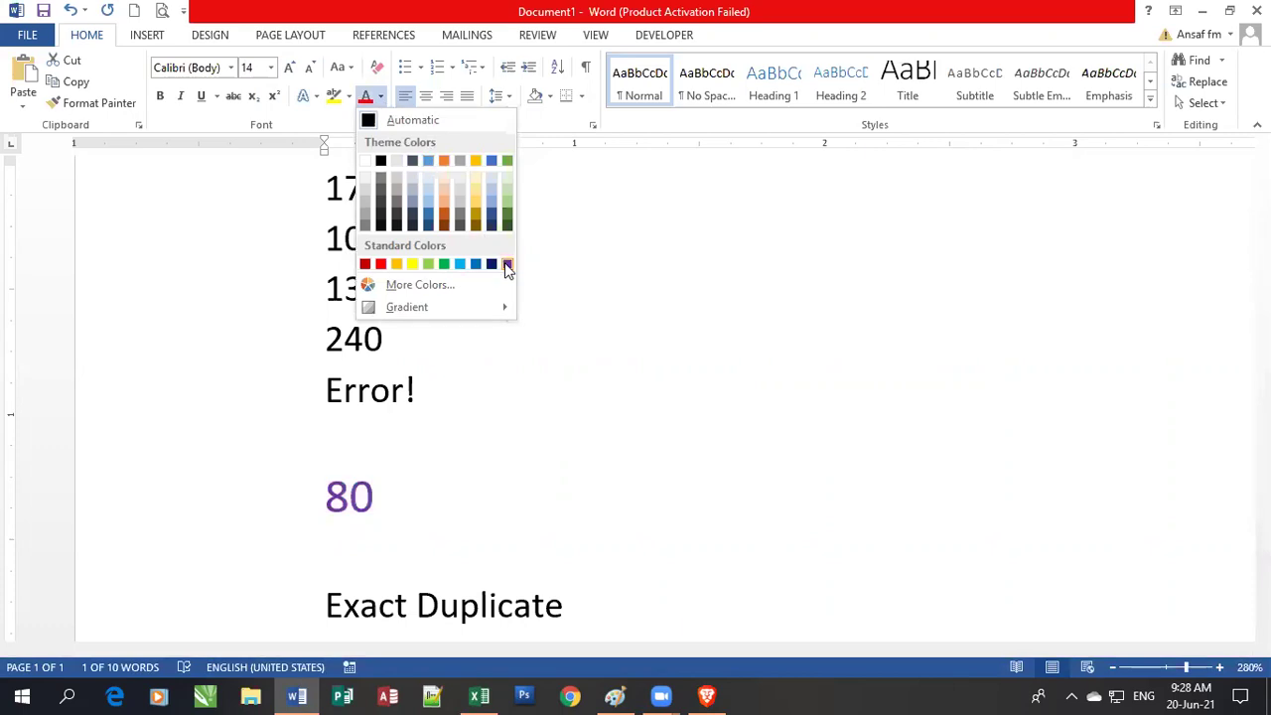
pyautogui.click(508, 266)
# In Excel, paste F3's copied total into G4 and duplicate the =Sum(C3:E3) callout below it, with its pointer aimed at G4
pyautogui.hotkey('alt', 'Tab')
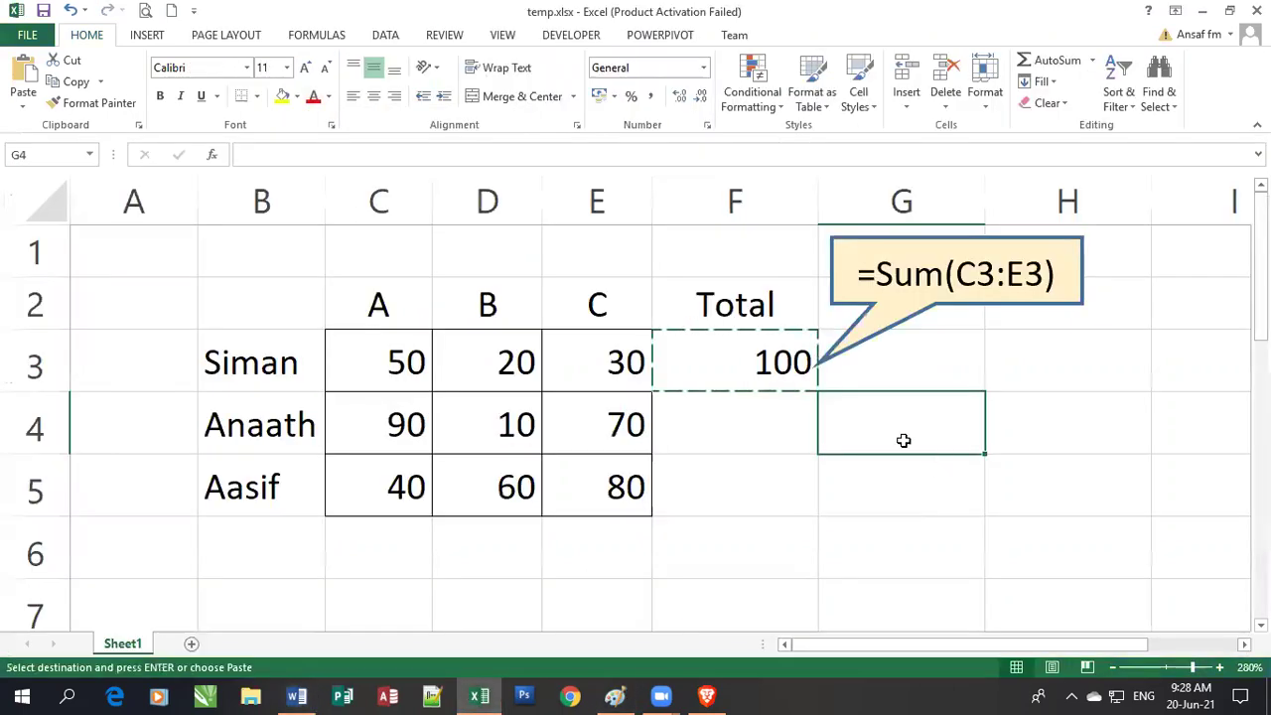
pyautogui.hotkey('ctrl', 'v')
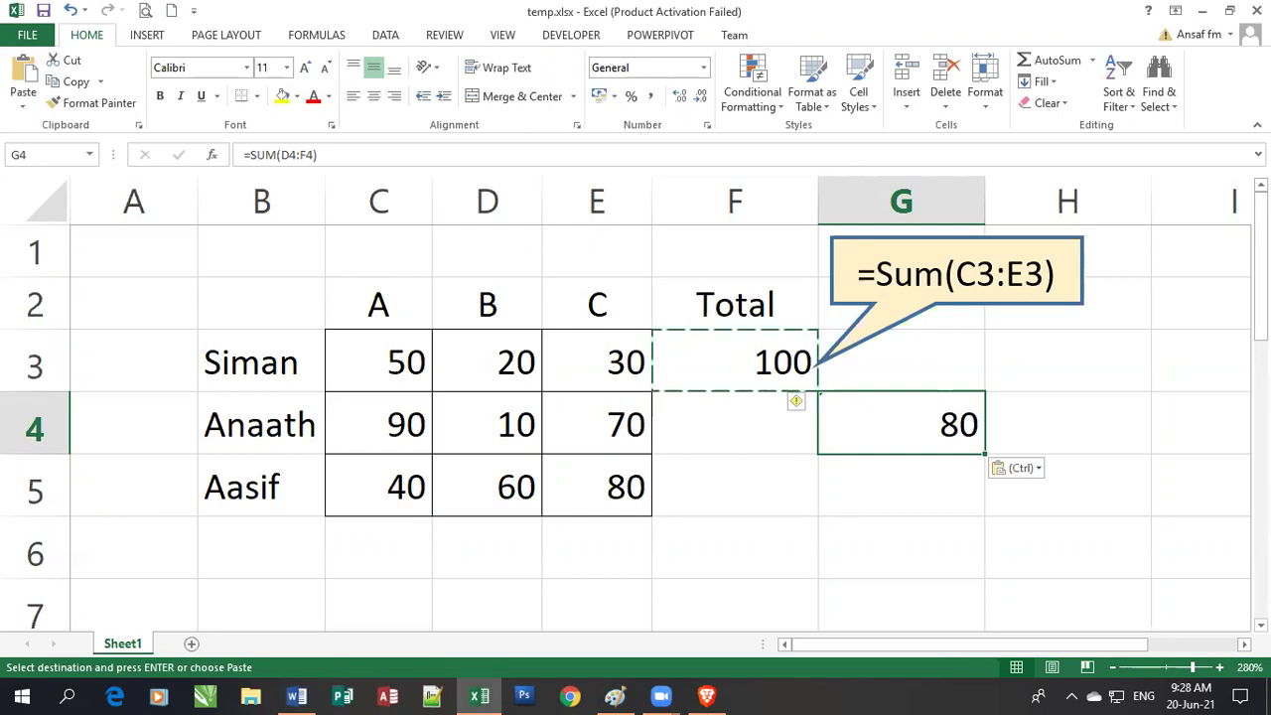
pyautogui.click(1037, 243)
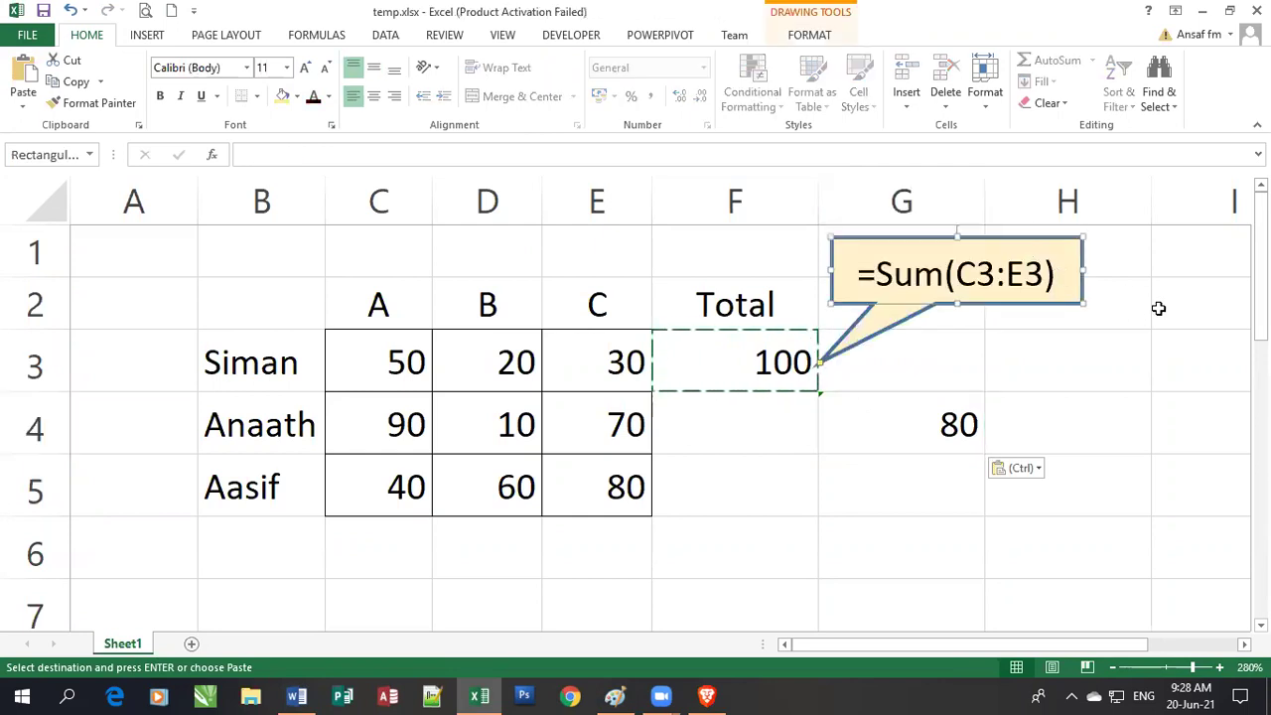
pyautogui.hotkey('ctrl', 'c')
pyautogui.hotkey('ctrl', 'v')
pyautogui.moveTo(1015, 342); pyautogui.dragTo(1059, 482)
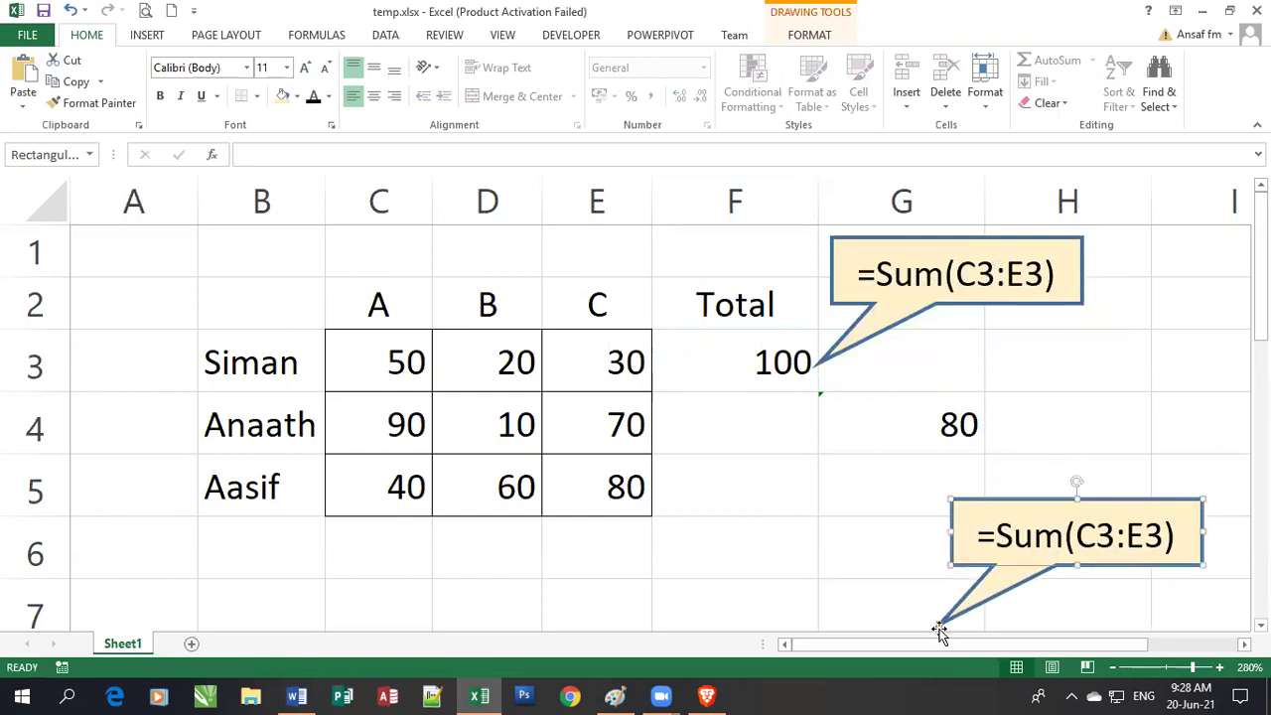
pyautogui.moveTo(938, 623); pyautogui.dragTo(905, 440)
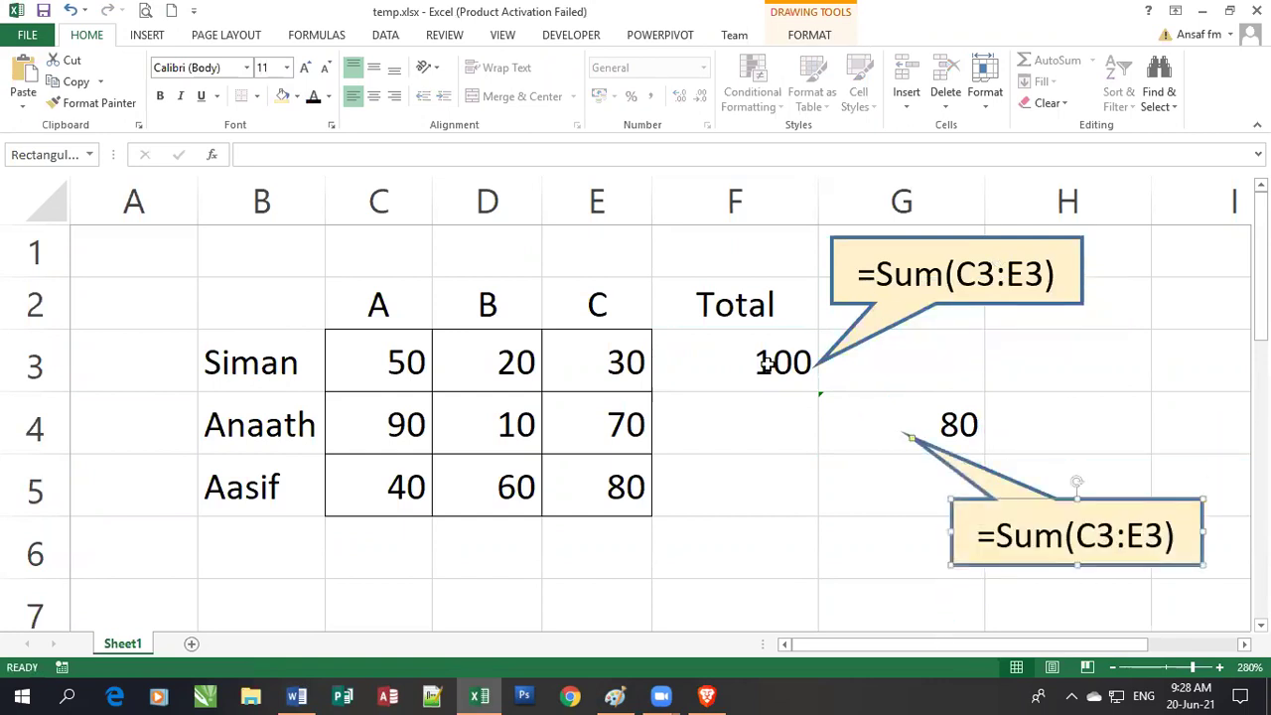
# Change the text of the G4 callout to =Sum(d4:f4) and highlight the range D4:F4
pyautogui.click(784, 367)
pyautogui.click(882, 420)
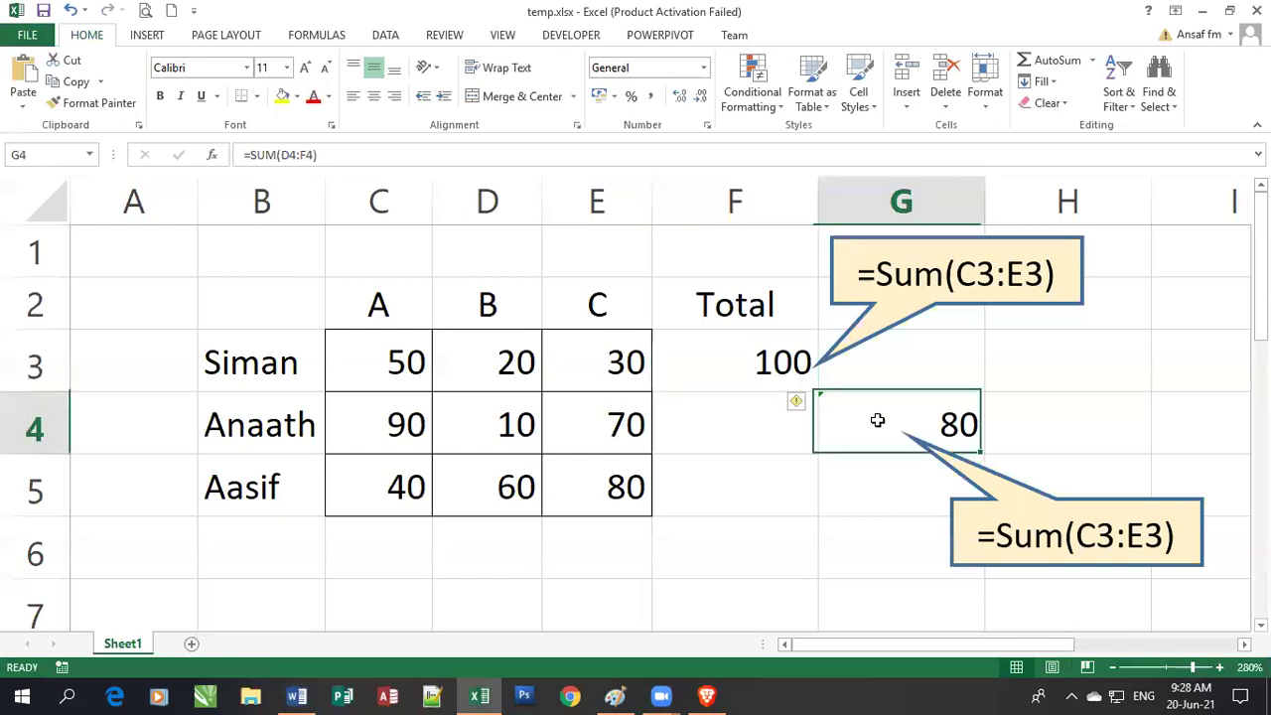
pyautogui.click(752, 361)
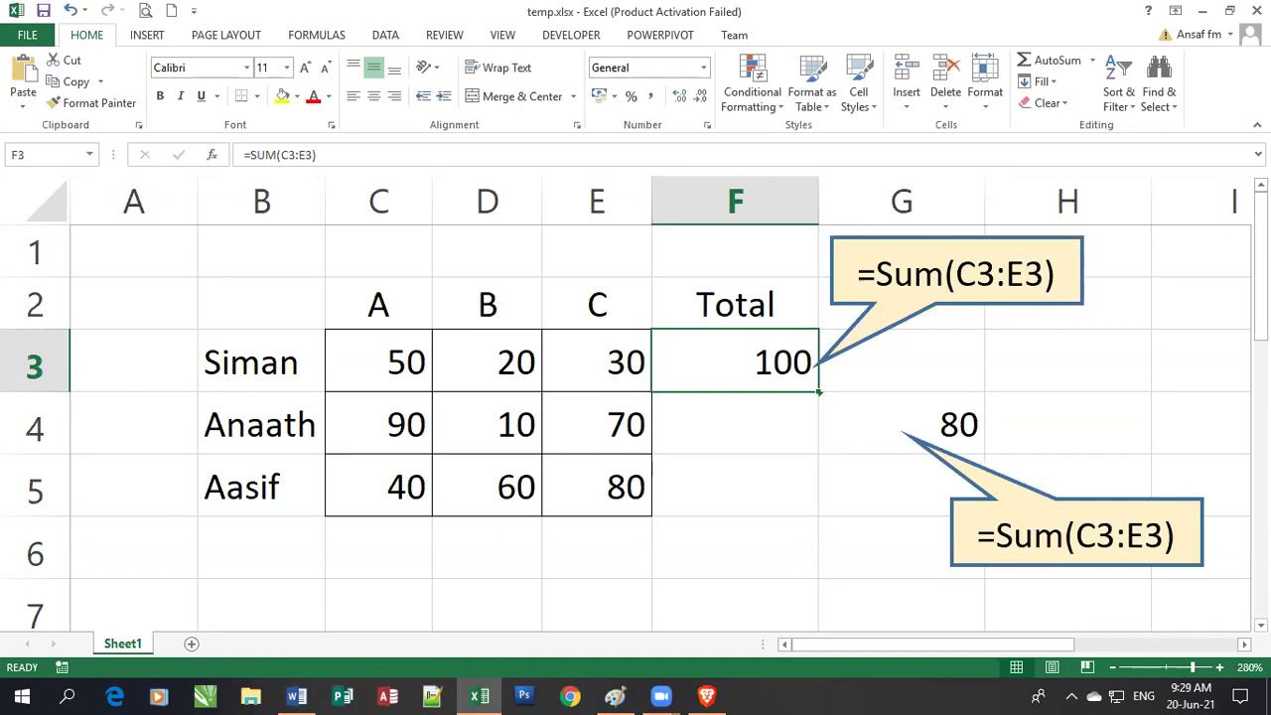
pyautogui.click(1083, 542)
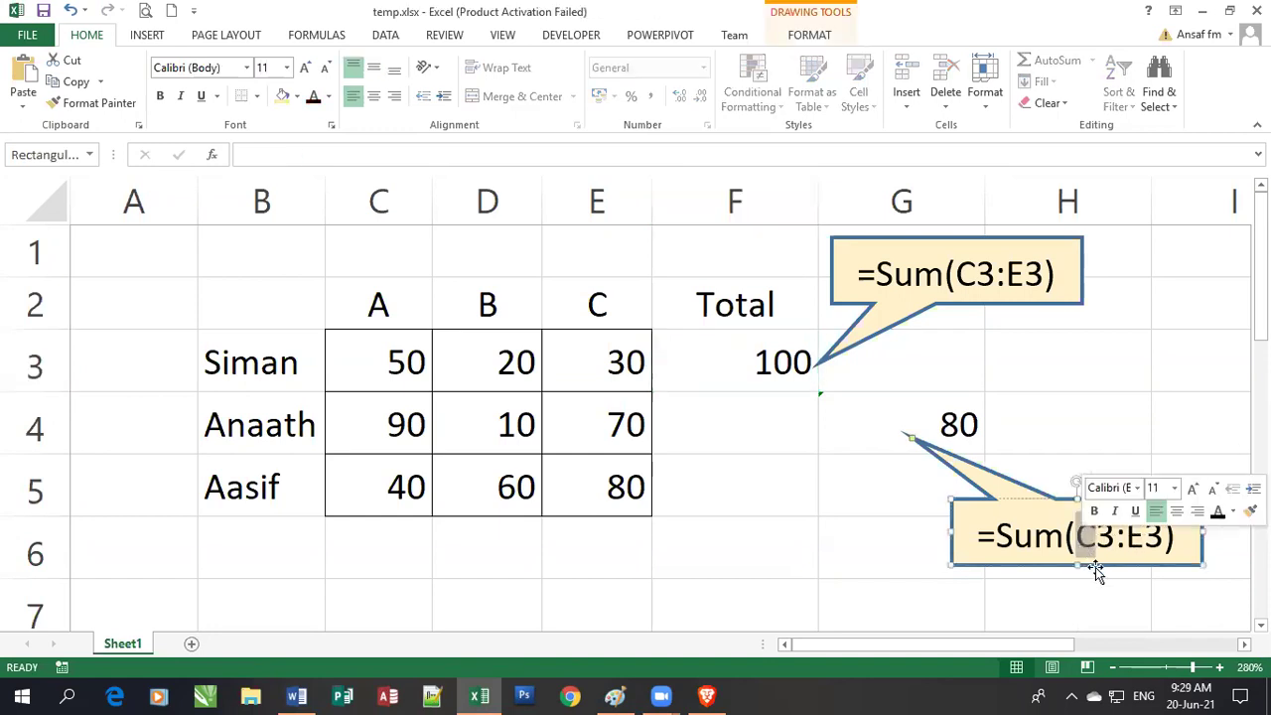
pyautogui.write('d')
pyautogui.moveTo(1116, 536)
pyautogui.mouseDown()
pyautogui.moveTo(1098, 536)
pyautogui.moveTo(1128, 544)
pyautogui.mouseUp()
pyautogui.write('4:f')
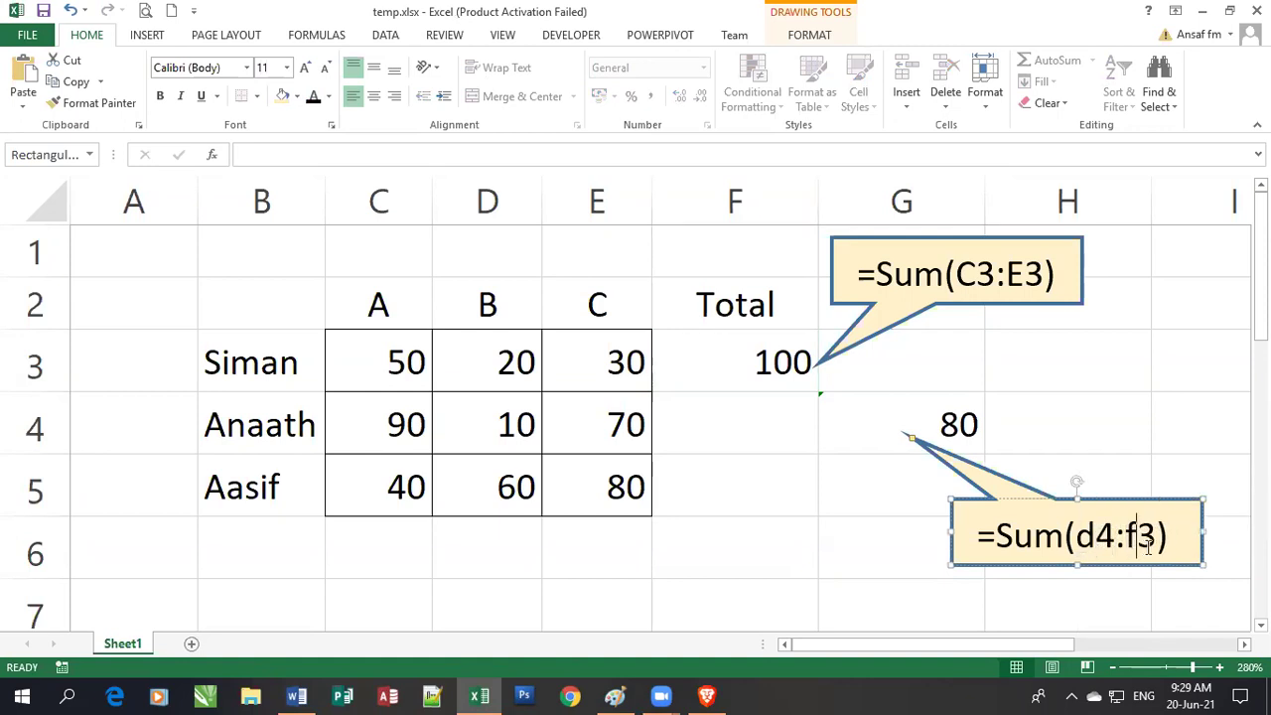
pyautogui.moveTo(1150, 542); pyautogui.dragTo(1139, 543)
pyautogui.write('4')
pyautogui.moveTo(521, 431); pyautogui.dragTo(785, 437)
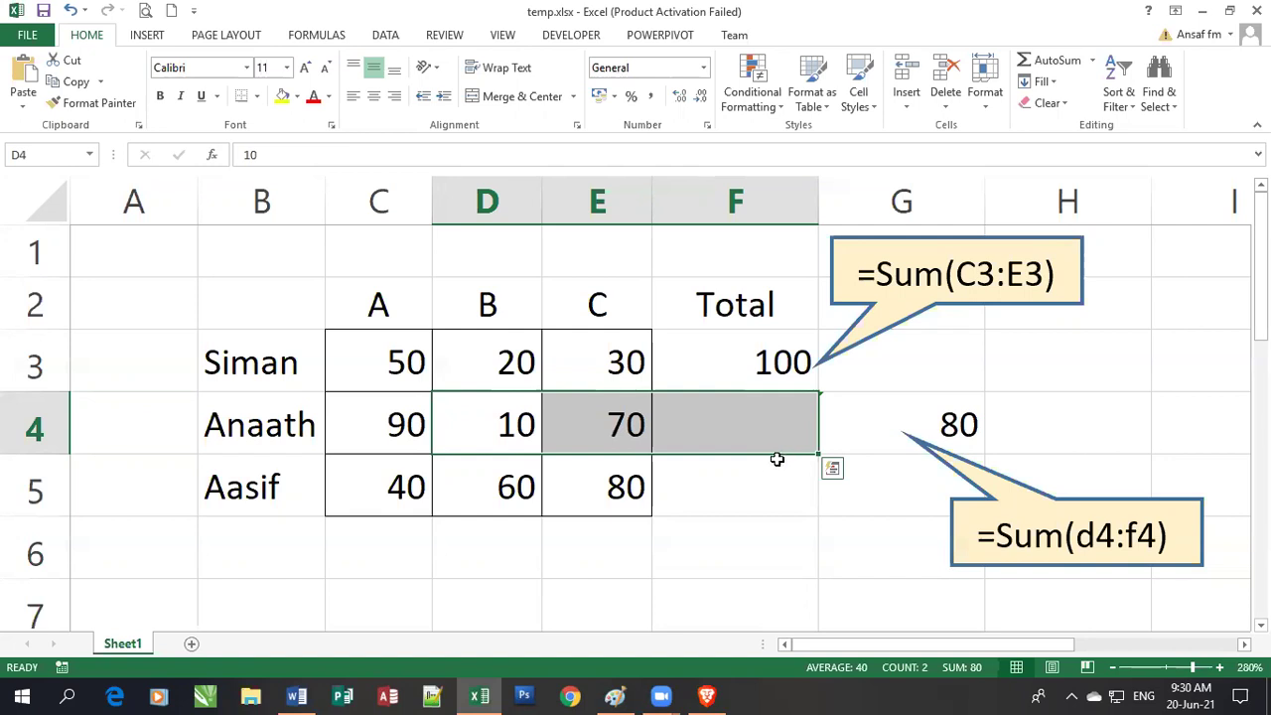
# Copy the total in F3 and select H3 as the paste destination
pyautogui.click(745, 365)
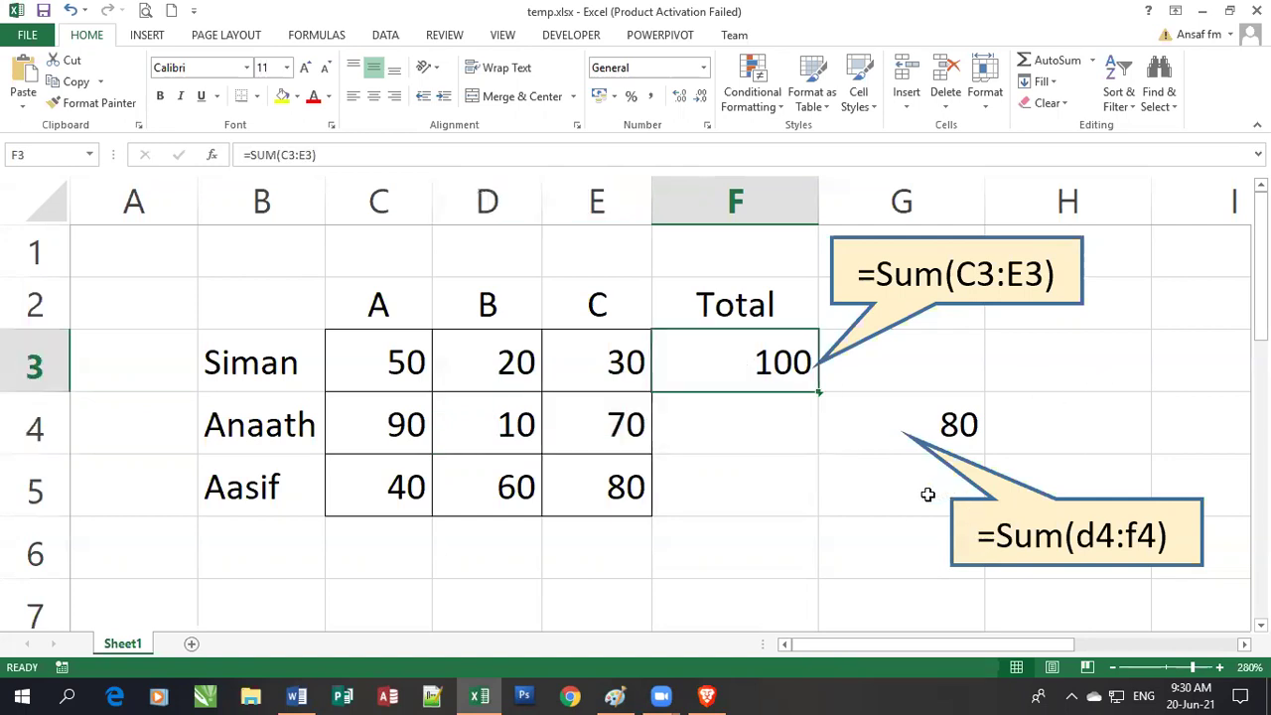
pyautogui.hotkey('ctrl', 'c')
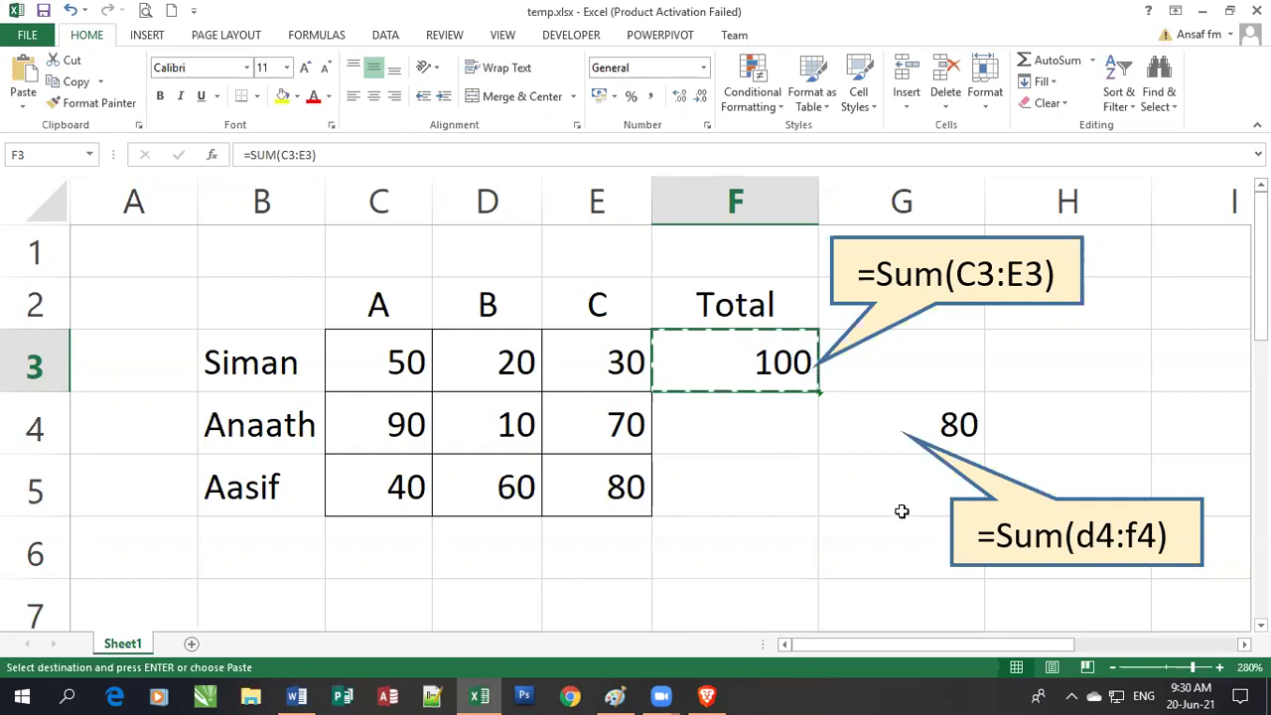
pyautogui.click(1031, 356)
pyautogui.click(1048, 379)
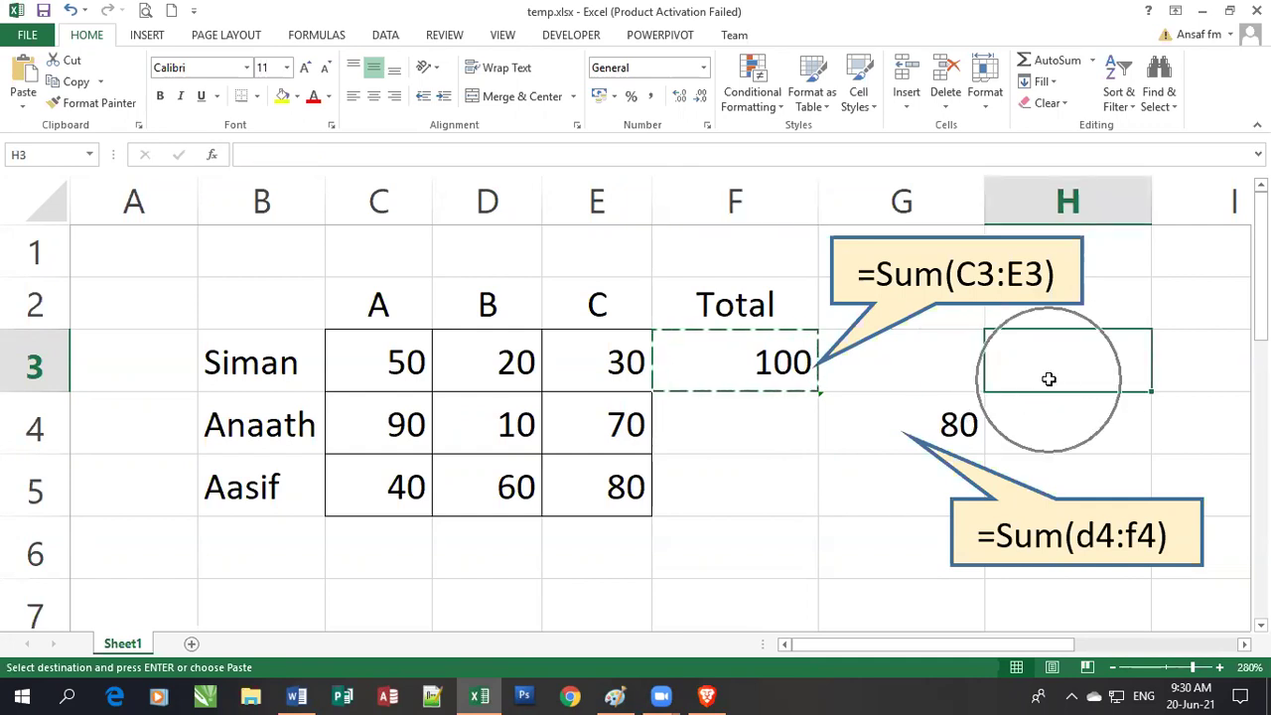
pyautogui.click(1049, 379)
pyautogui.click(1049, 379)
pyautogui.click(1049, 379)
pyautogui.click(1049, 379)
pyautogui.click(1048, 380)
pyautogui.click(1049, 379)
pyautogui.click(1049, 380)
pyautogui.click(1049, 379)
pyautogui.click(1048, 380)
pyautogui.click(1049, 380)
pyautogui.click(1049, 380)
pyautogui.click(1048, 380)
pyautogui.click(1049, 380)
pyautogui.click(1048, 379)
pyautogui.click(1049, 380)
pyautogui.click(1049, 379)
pyautogui.click(1049, 380)
pyautogui.click(1049, 379)
pyautogui.click(1049, 379)
pyautogui.click(1049, 380)
pyautogui.click(1049, 379)
pyautogui.click(1049, 379)
pyautogui.click(1049, 379)
pyautogui.click(1049, 379)
pyautogui.click(1049, 379)
pyautogui.click(1049, 379)
pyautogui.click(1048, 380)
pyautogui.click(1049, 379)
pyautogui.click(1048, 380)
pyautogui.click(1048, 379)
pyautogui.click(1049, 379)
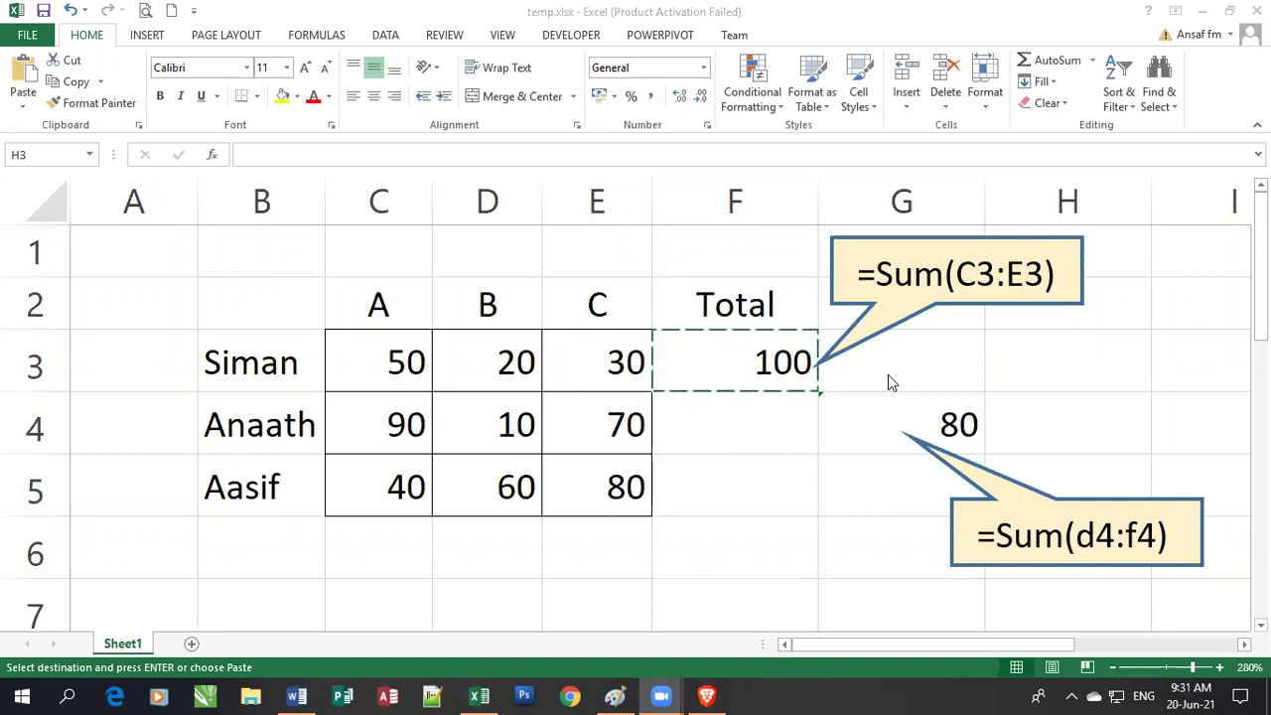
# Paste the copied total formula into H3
pyautogui.click(1041, 365)
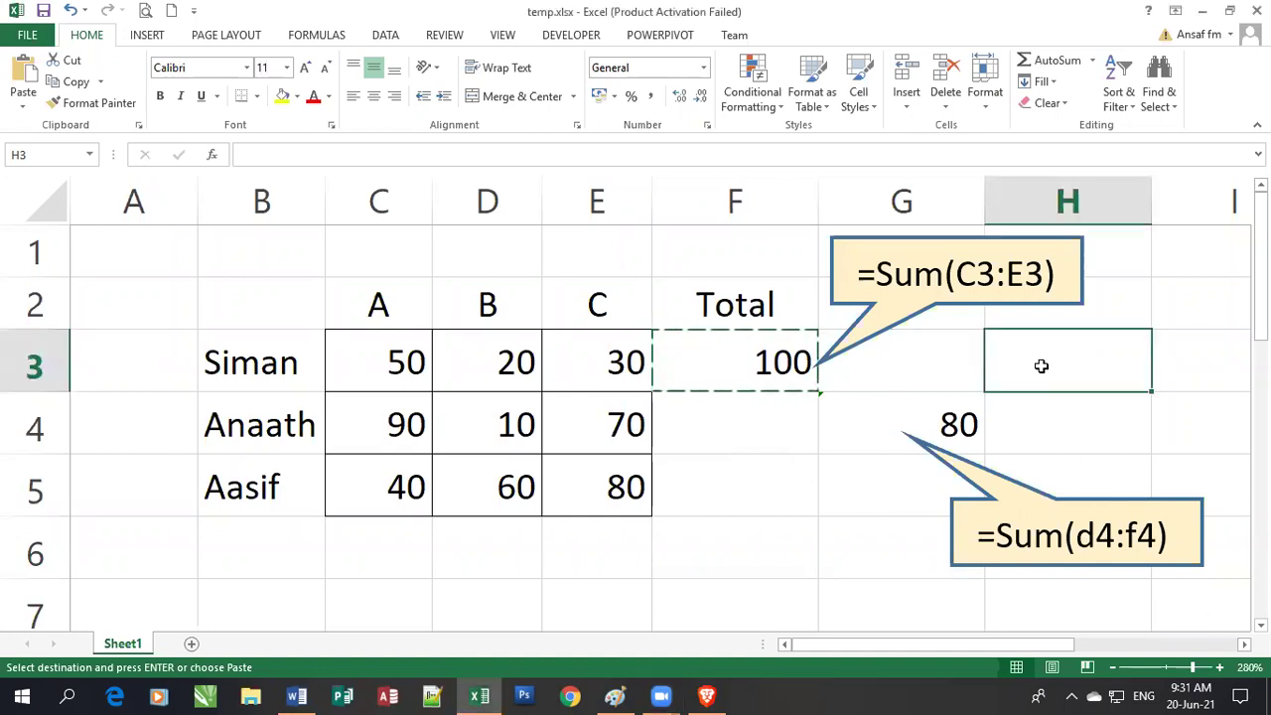
pyautogui.hotkey('ctrl', 'v')
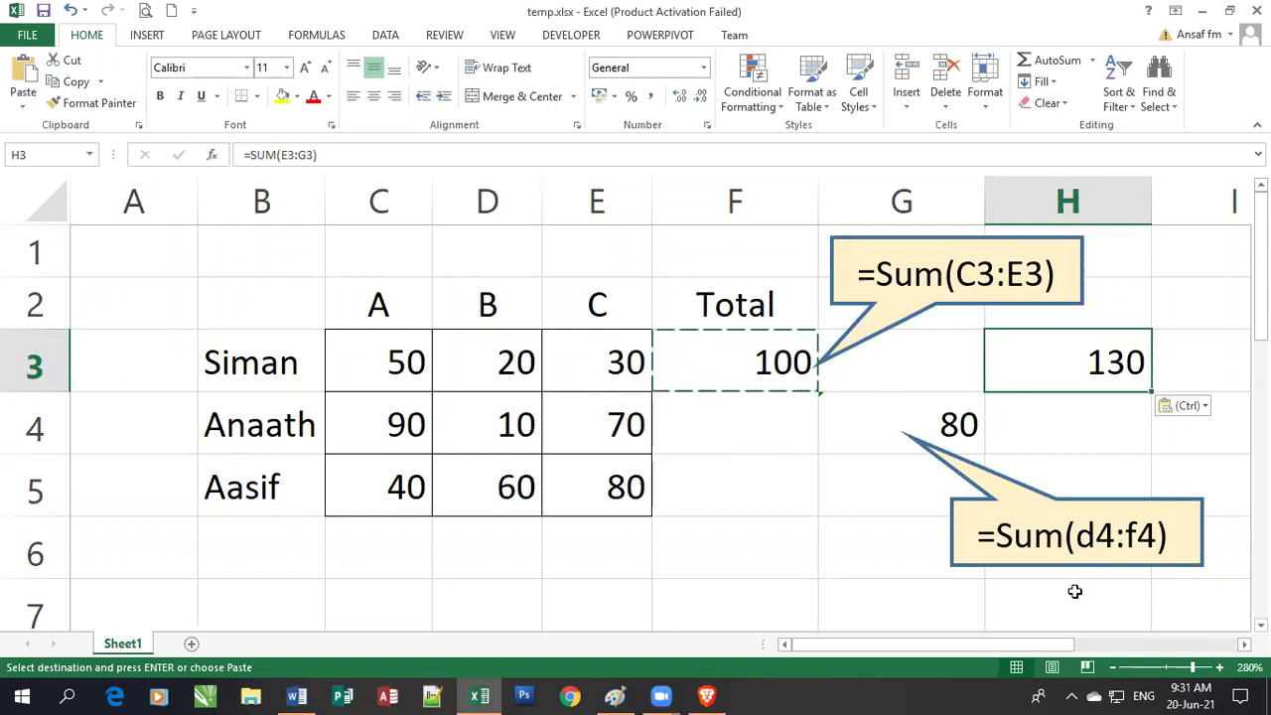
pyautogui.click(820, 581)
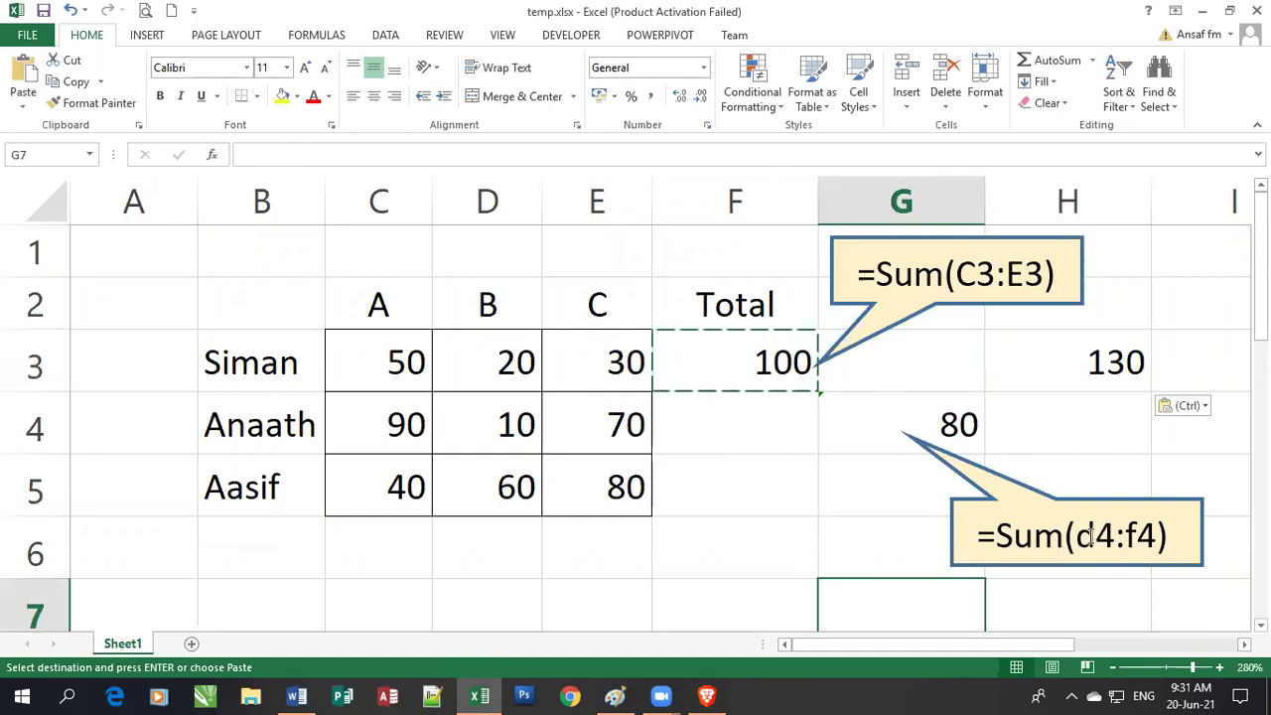
# Examine the reference in the G4 callout and compare F3's total with its source range C3:E3
pyautogui.moveTo(1094, 537); pyautogui.dragTo(1078, 537)
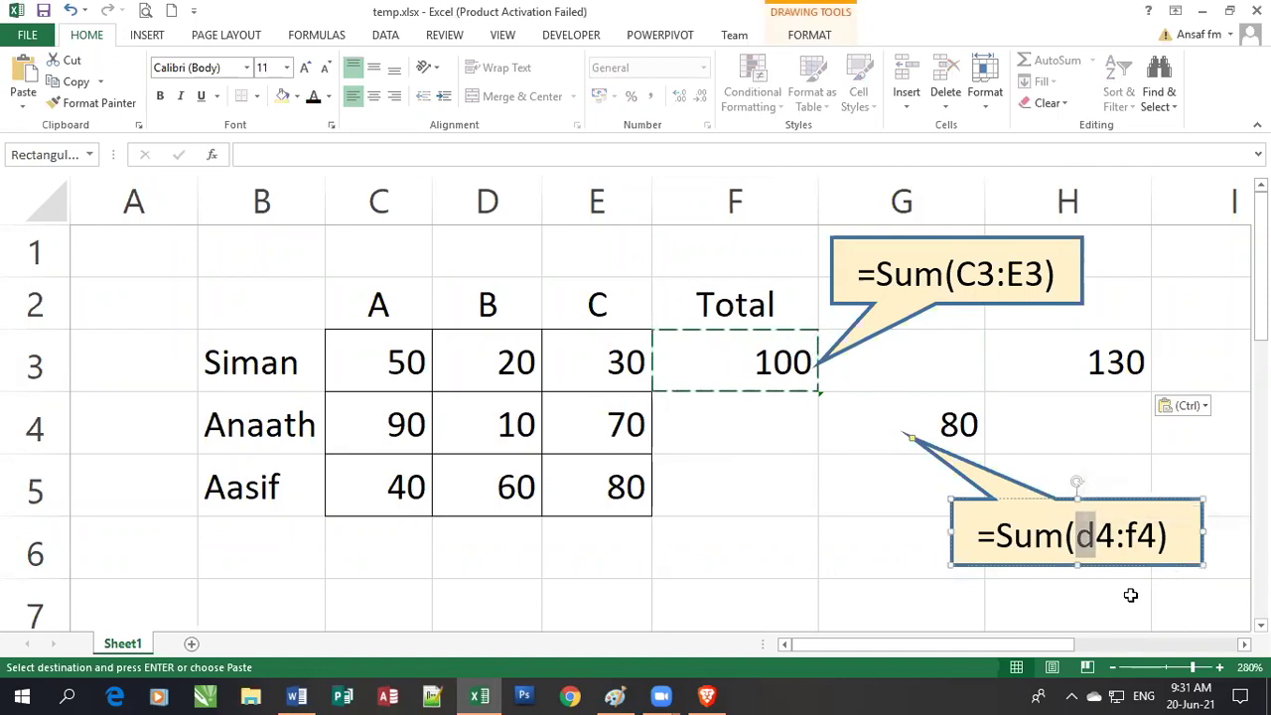
pyautogui.click(855, 507)
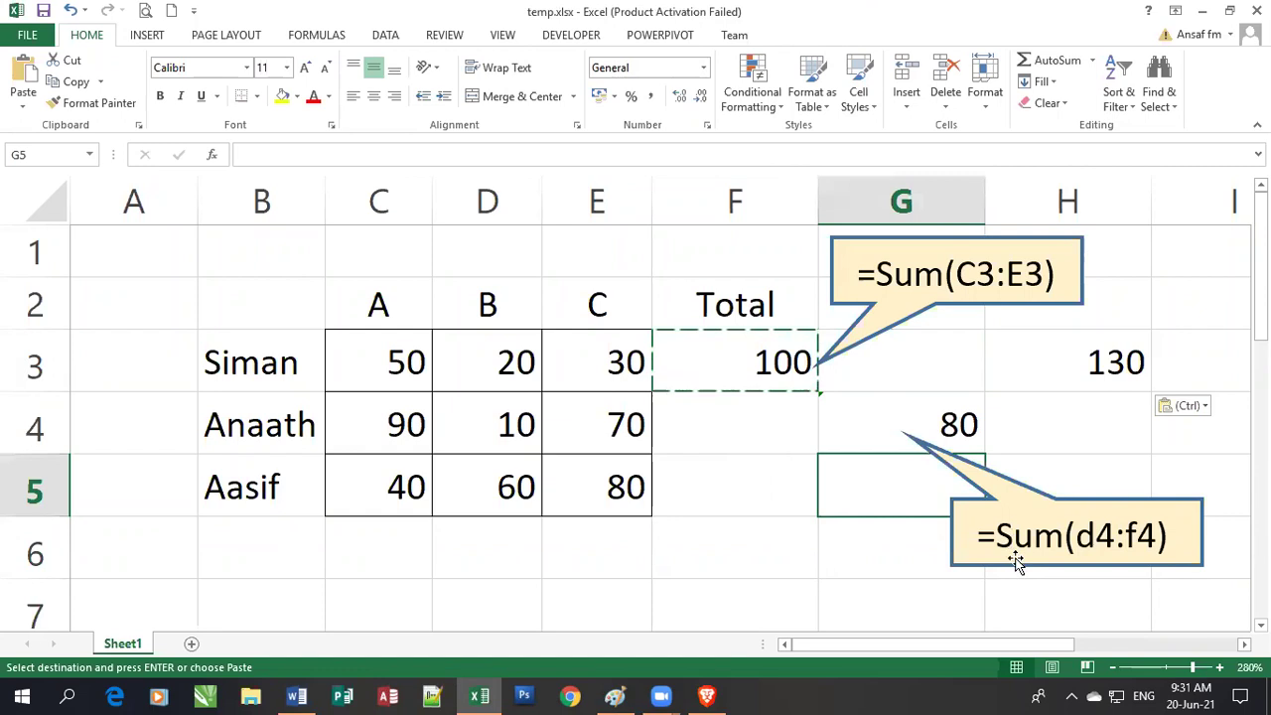
pyautogui.click(741, 537)
pyautogui.click(738, 366)
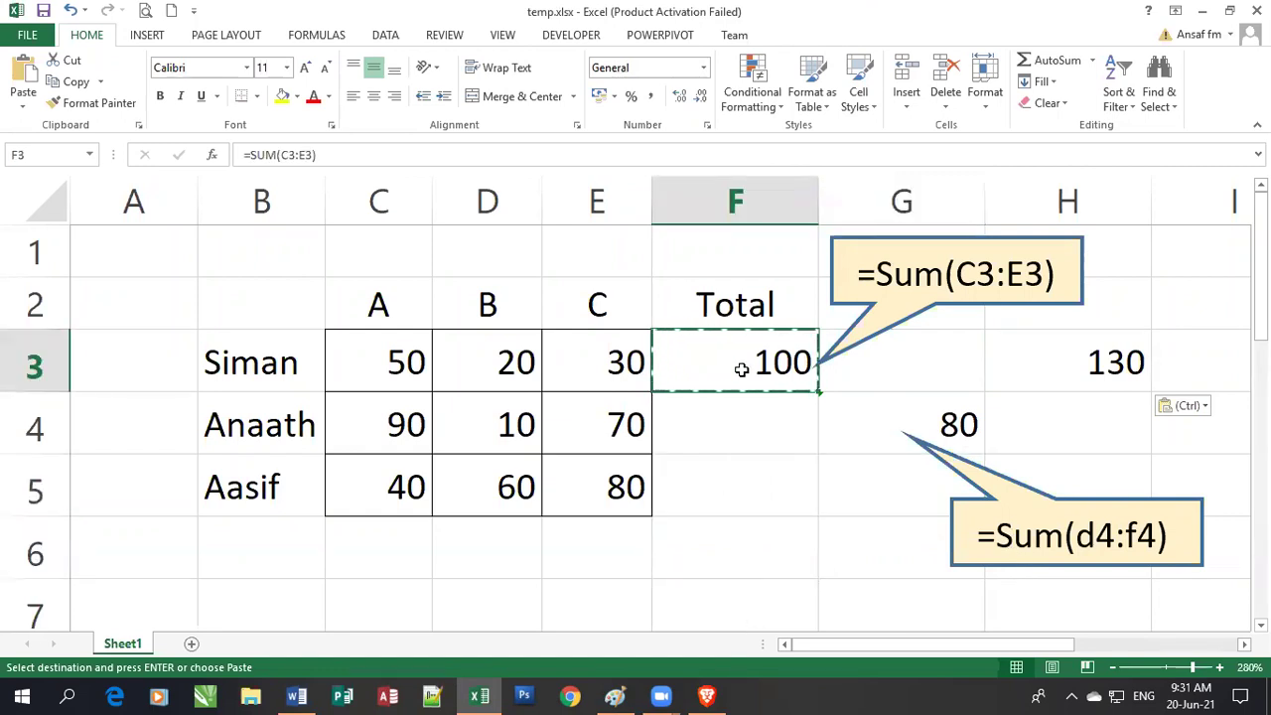
pyautogui.moveTo(627, 359); pyautogui.dragTo(435, 370)
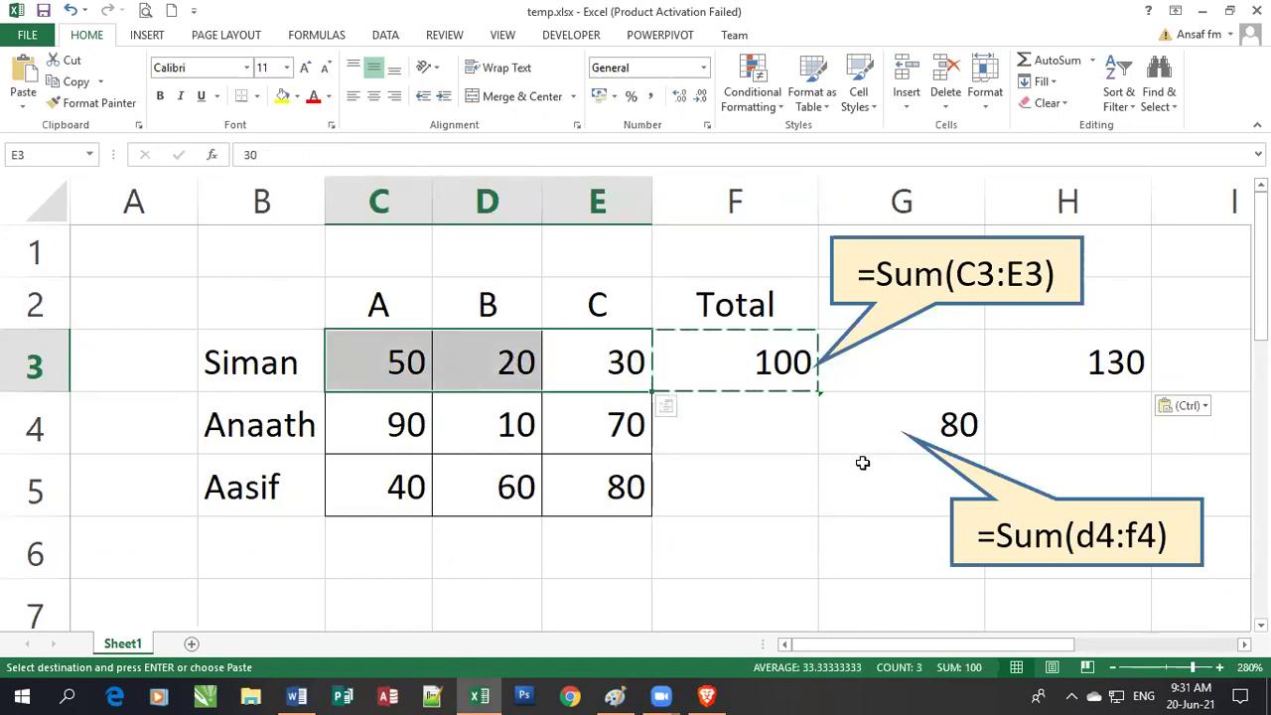
pyautogui.click(761, 364)
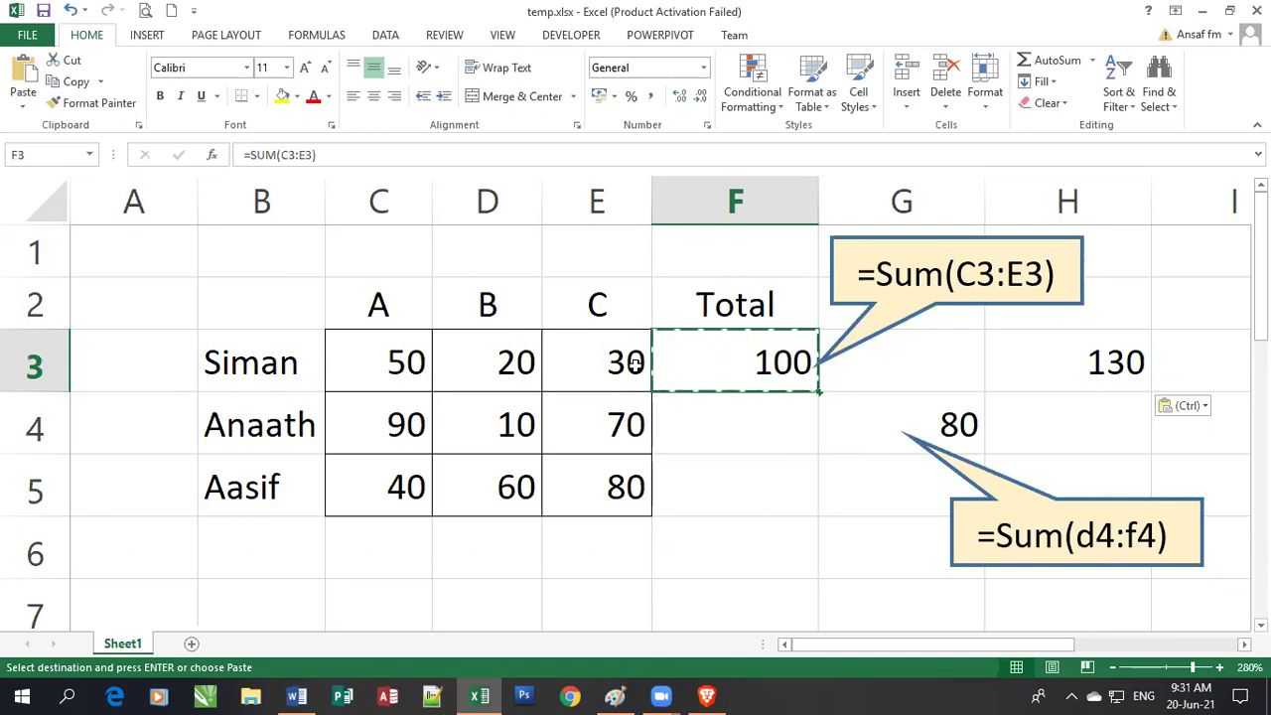
pyautogui.moveTo(636, 364); pyautogui.dragTo(417, 365)
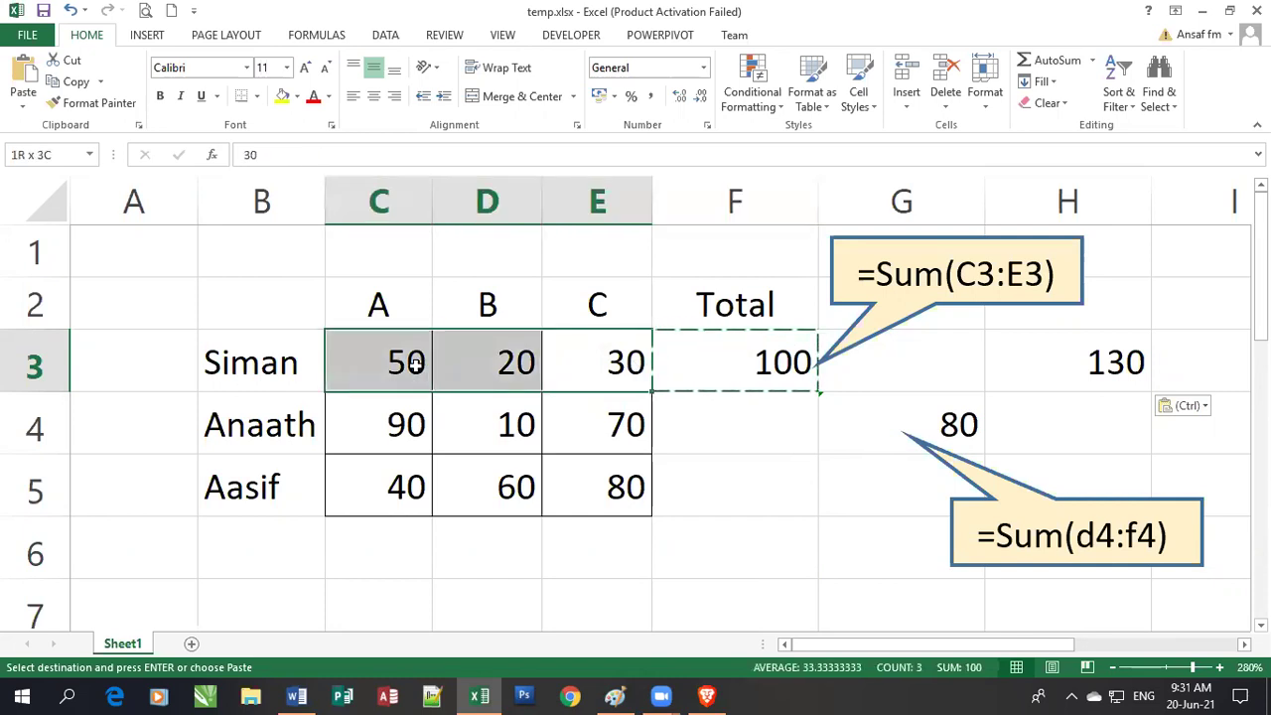
pyautogui.click(743, 372)
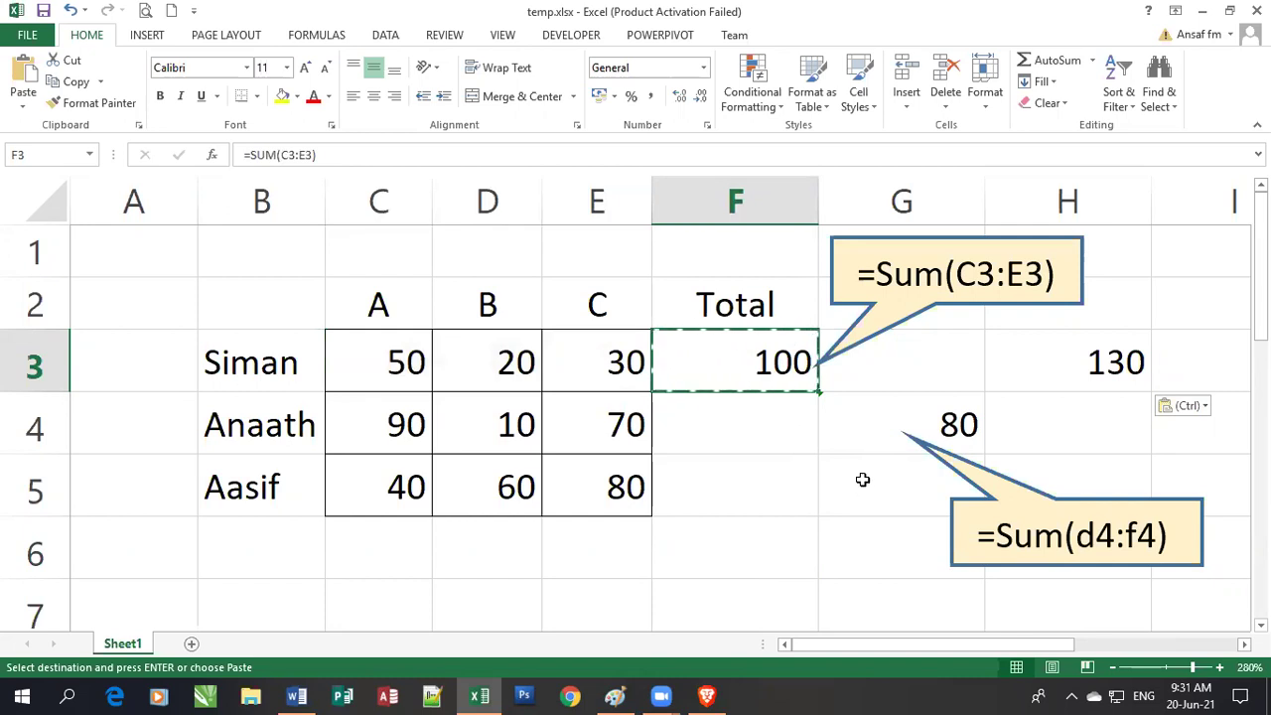
# Compare the formulas in H3, F3 and G4, and highlight D4:F4 as the range that G4 adds up
pyautogui.click(1063, 370)
pyautogui.press('ctrl')
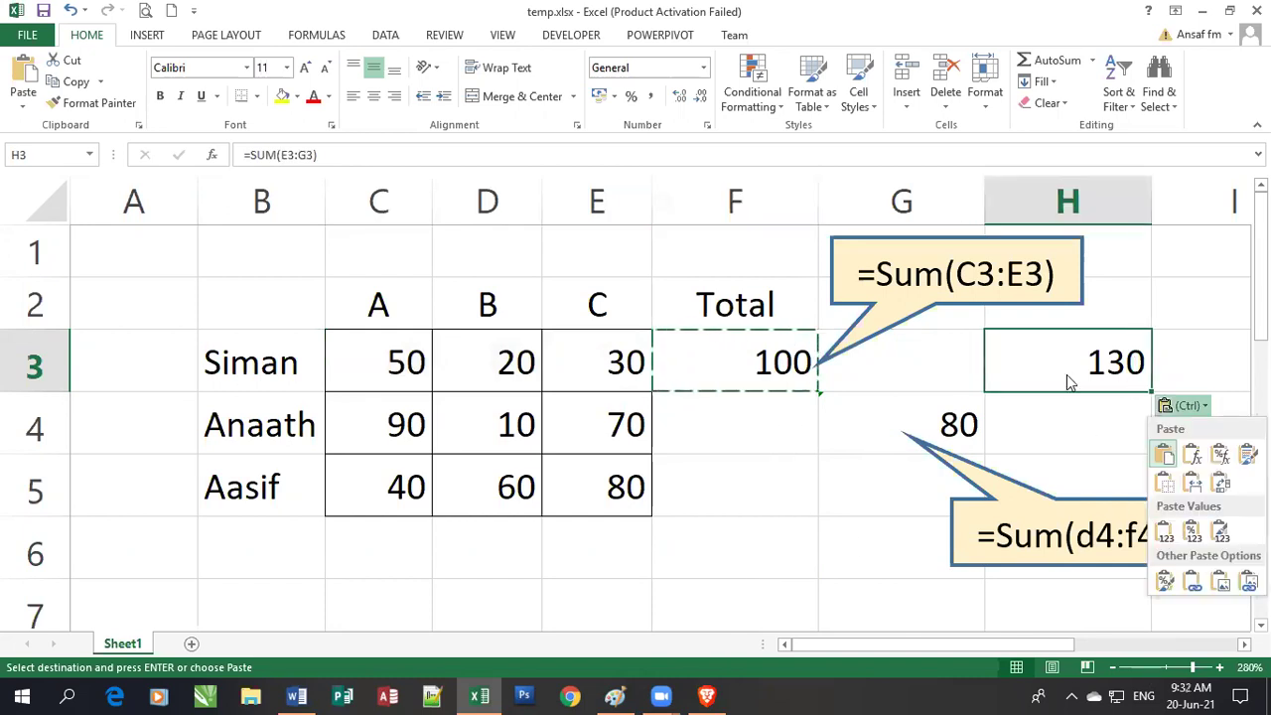
pyautogui.press('Escape')
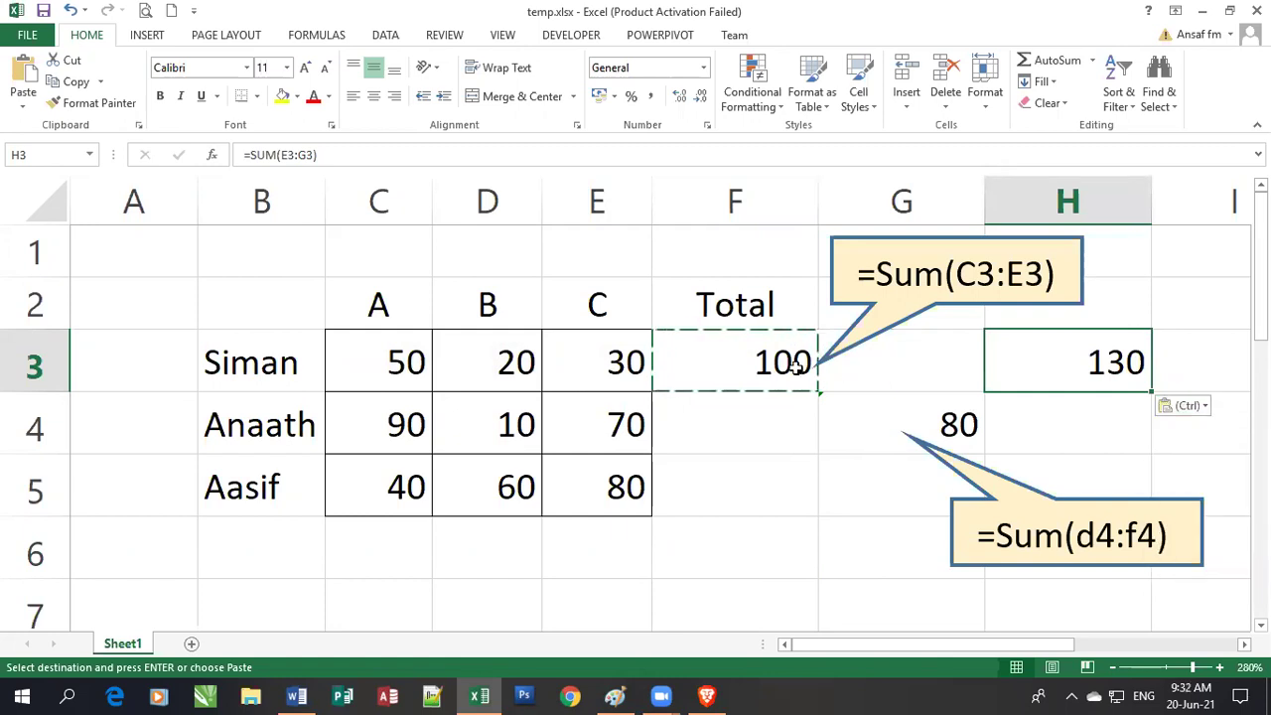
pyautogui.click(744, 364)
pyautogui.click(641, 363)
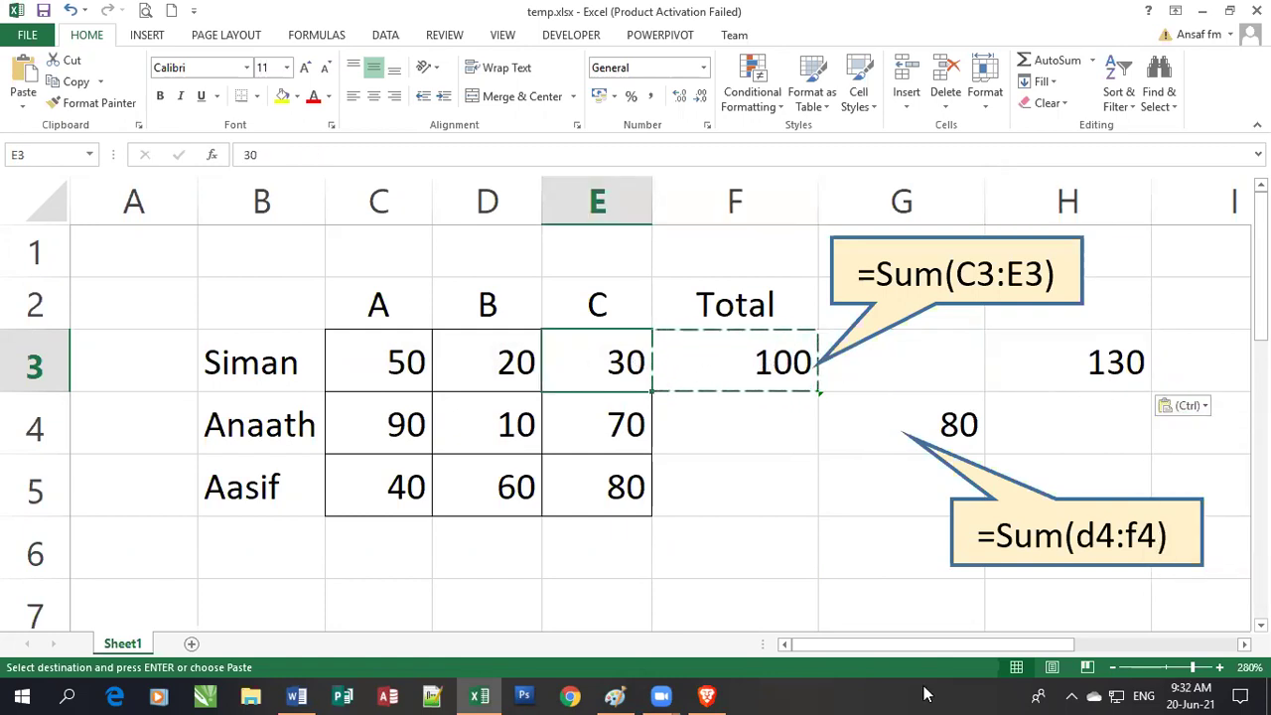
pyautogui.click(949, 422)
pyautogui.press('ctrl')
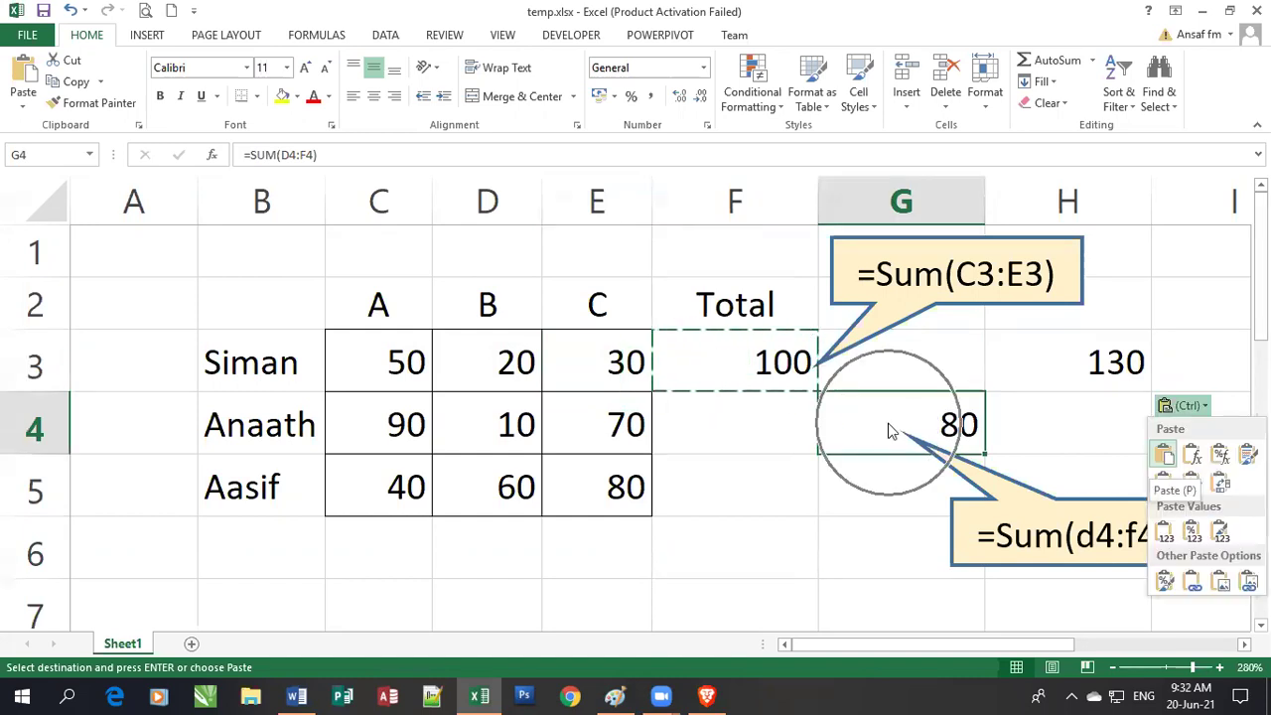
pyautogui.press('ctrl')
pyautogui.click(589, 415)
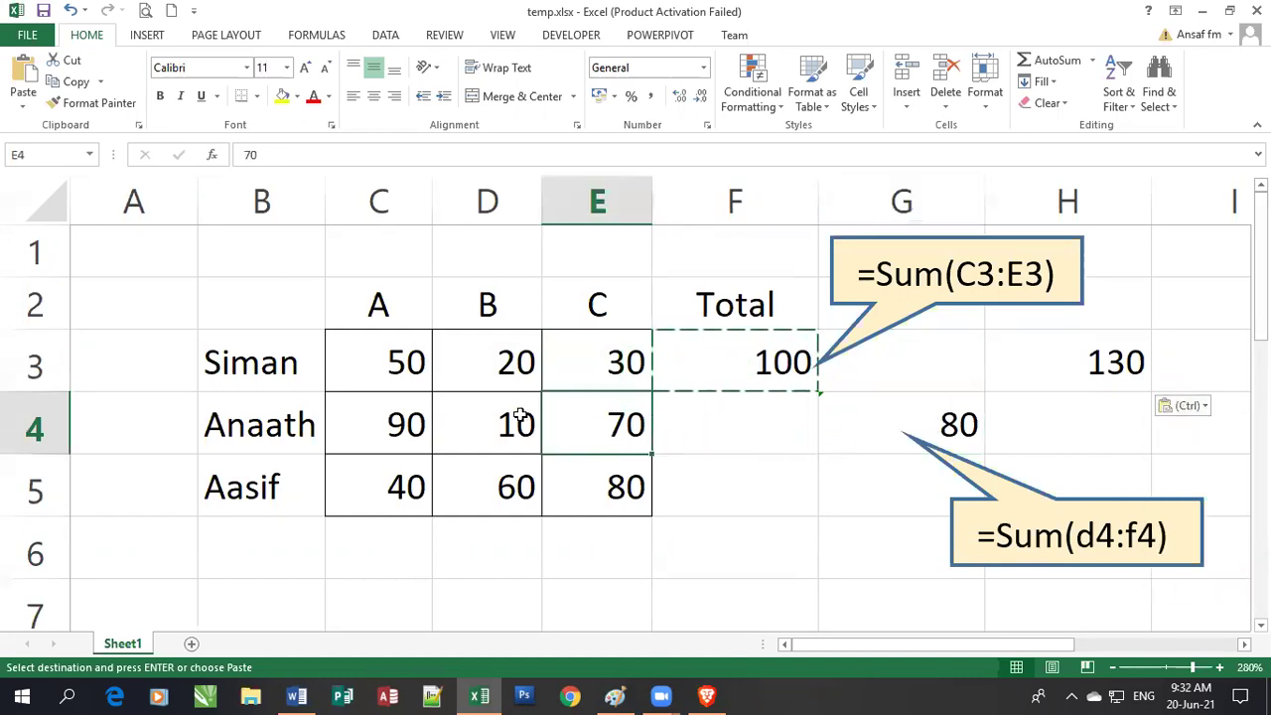
pyautogui.click(508, 415)
pyautogui.moveTo(505, 415); pyautogui.dragTo(715, 422)
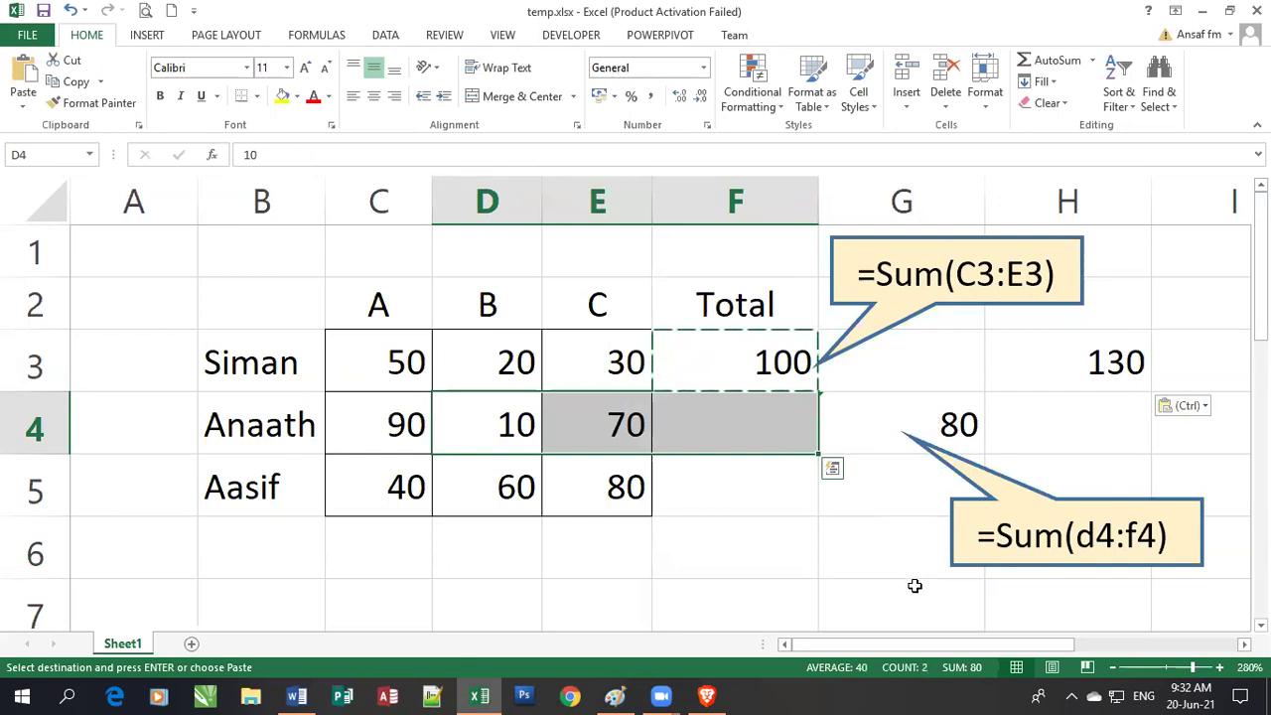
# Review the total formula in F3 and point out A3 as the next destination for the copied formula
pyautogui.click(814, 574)
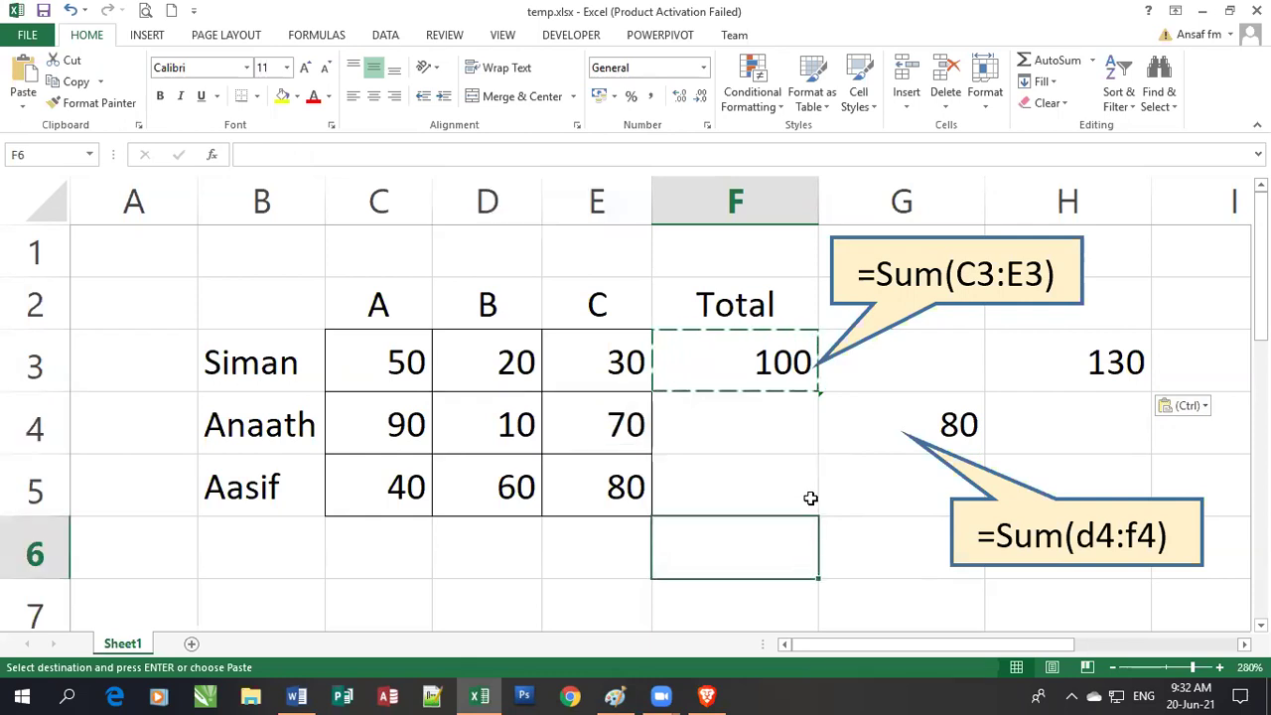
pyautogui.press('Up')
pyautogui.press('Up')
pyautogui.press('Up')
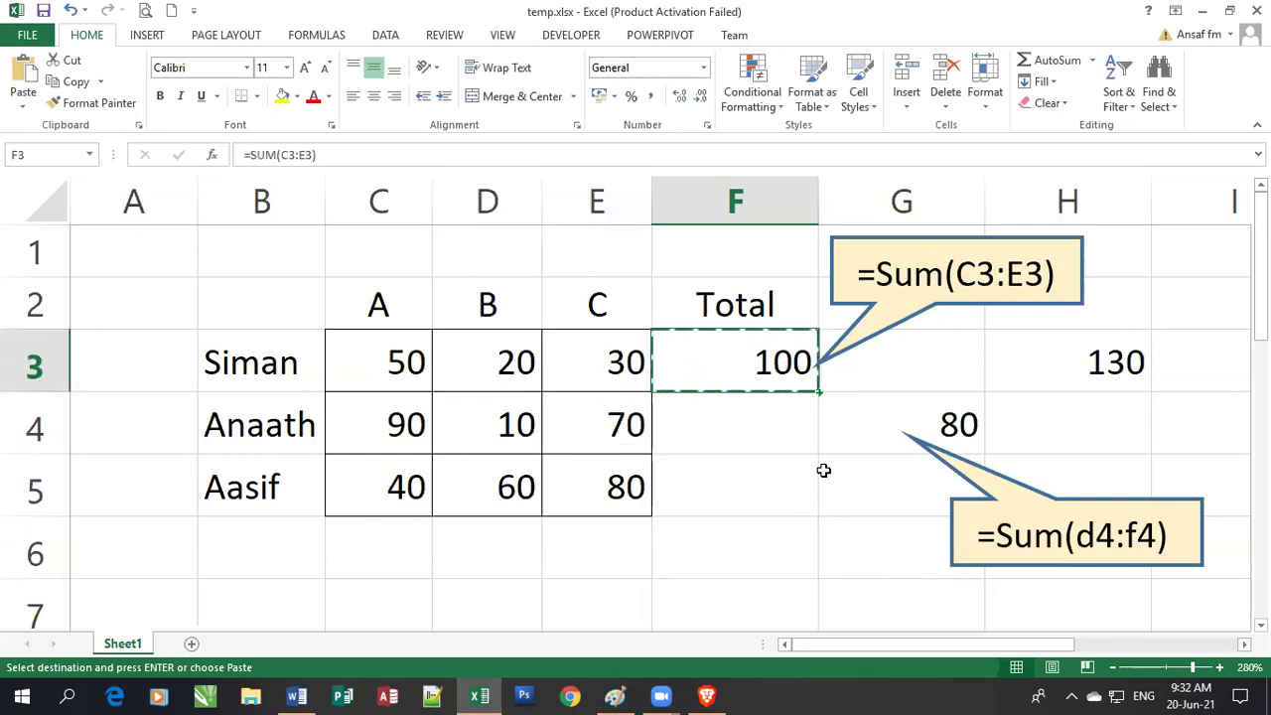
pyautogui.click(242, 301)
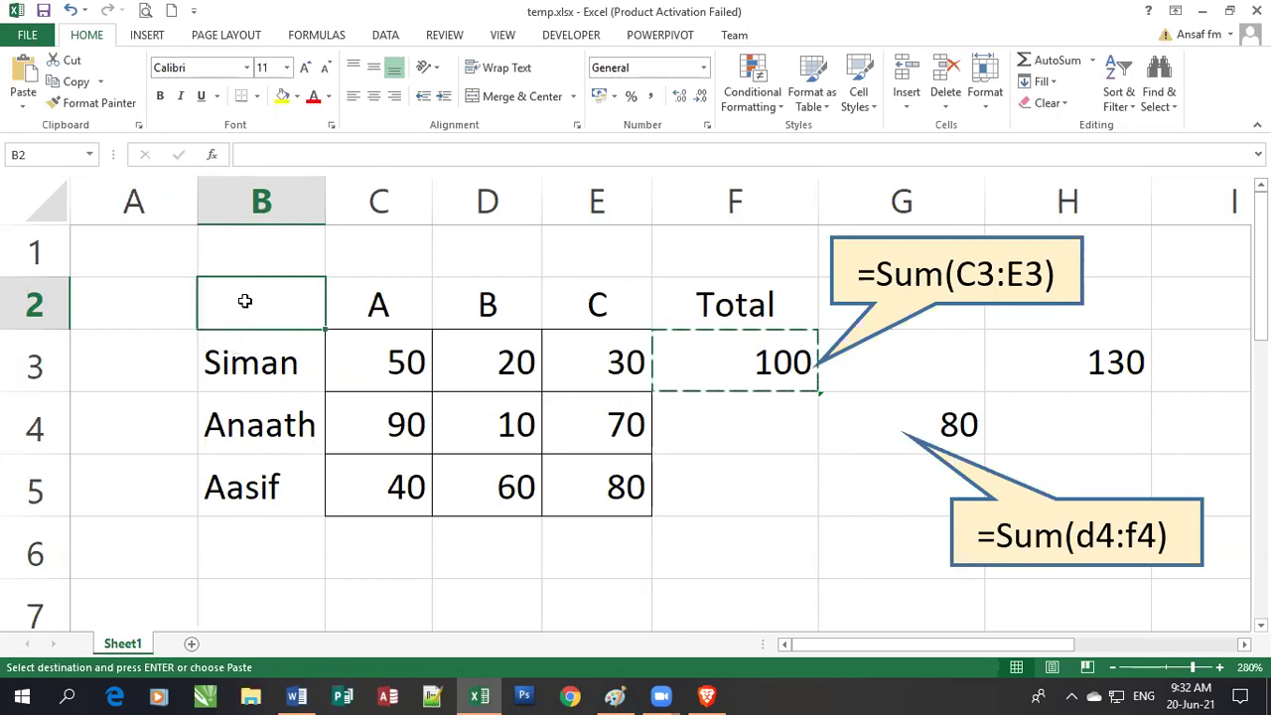
pyautogui.click(156, 364)
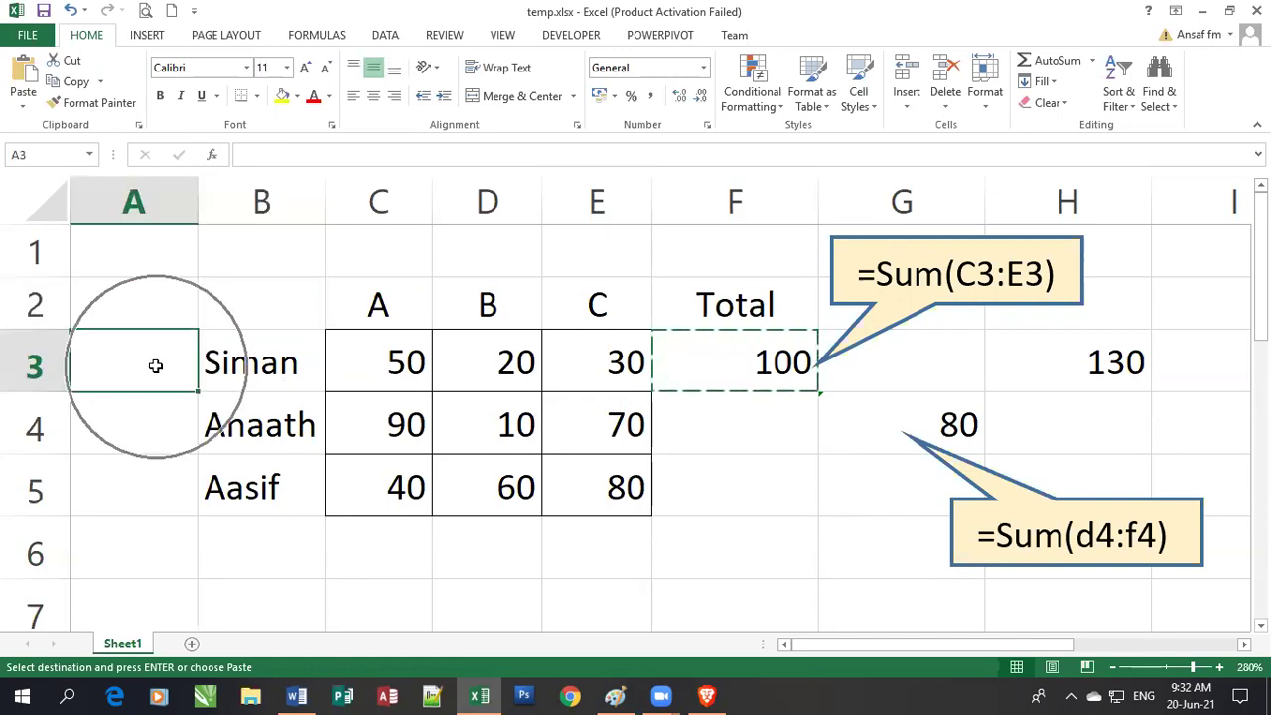
pyautogui.click(156, 365)
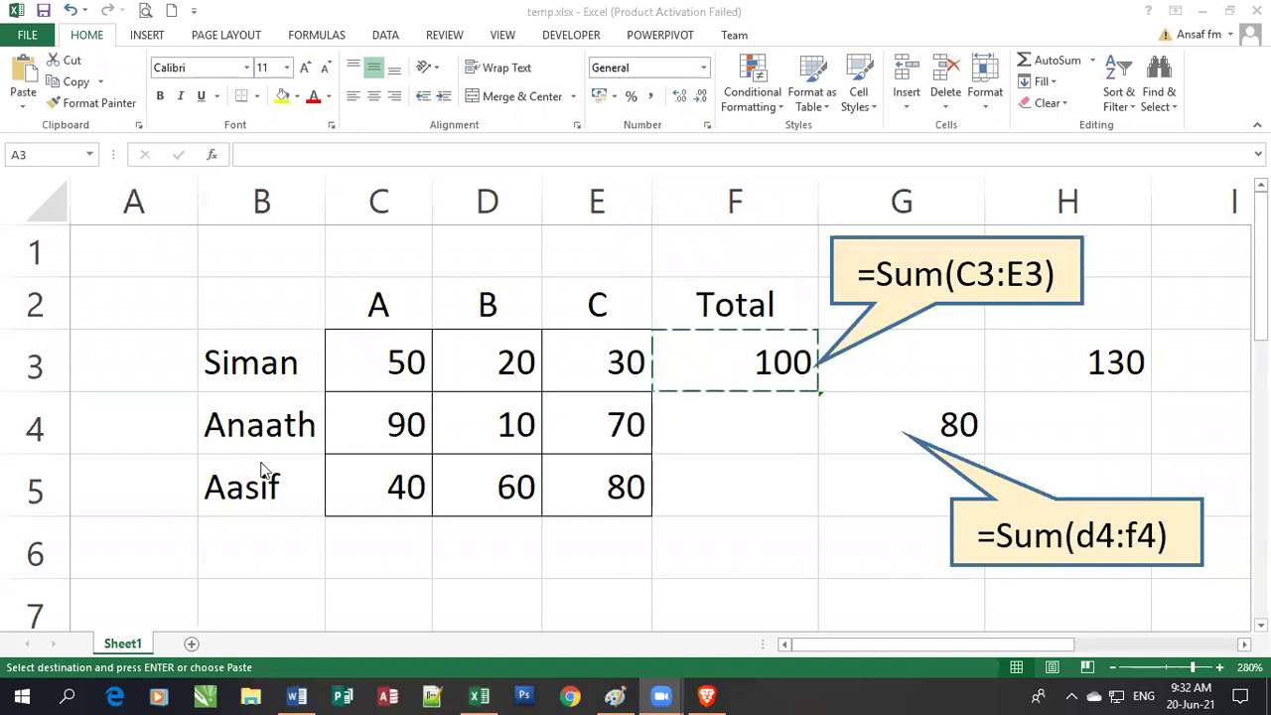
pyautogui.click(123, 365)
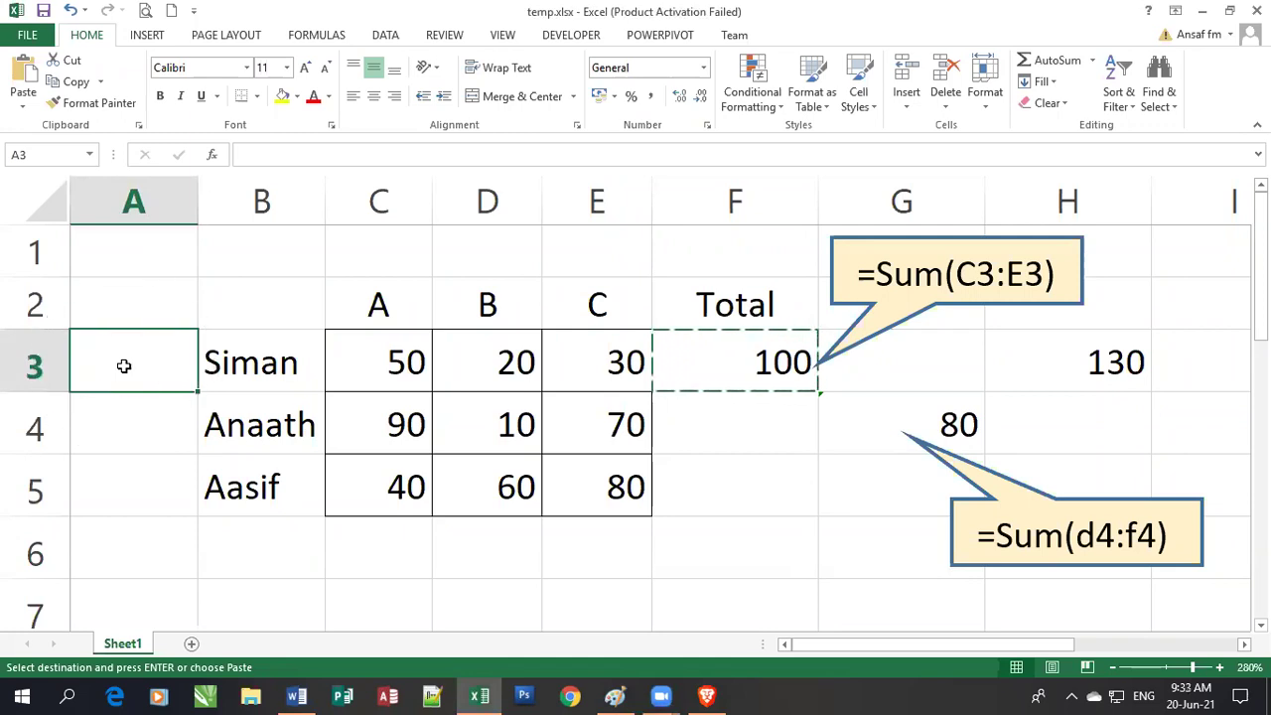
pyautogui.click(123, 365)
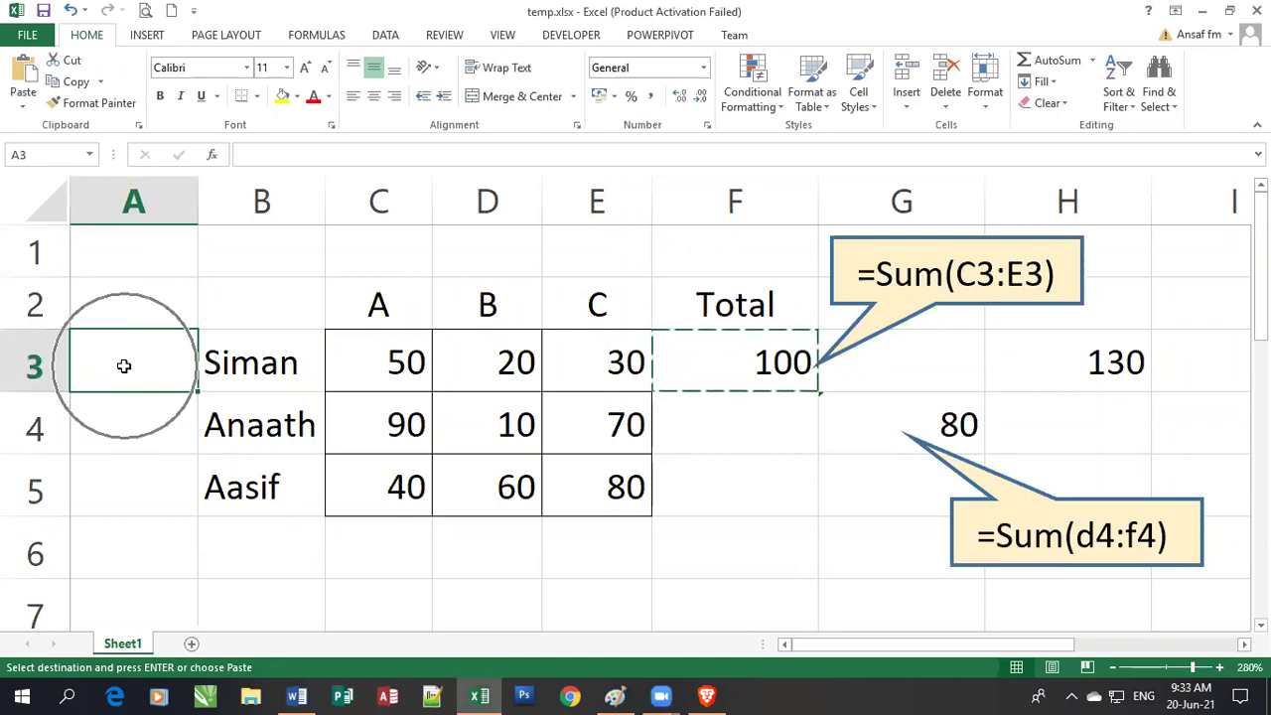
pyautogui.click(123, 365)
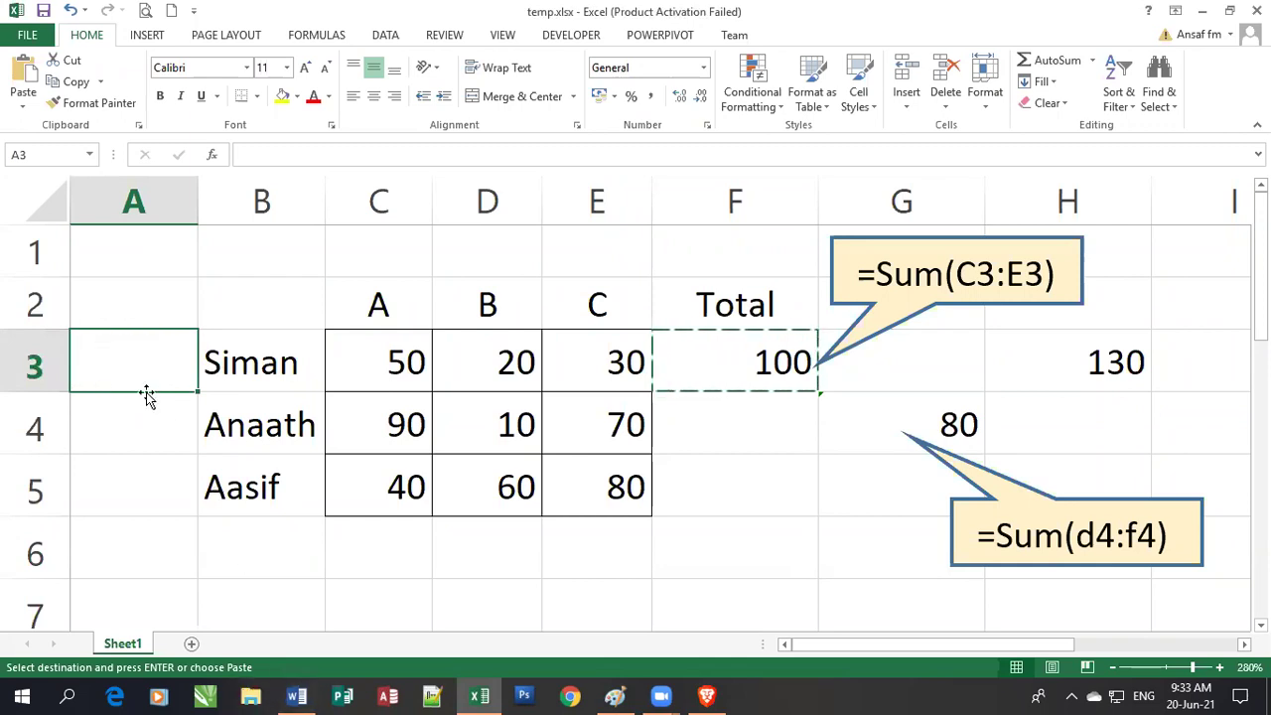
pyautogui.click(146, 372)
pyautogui.click(146, 373)
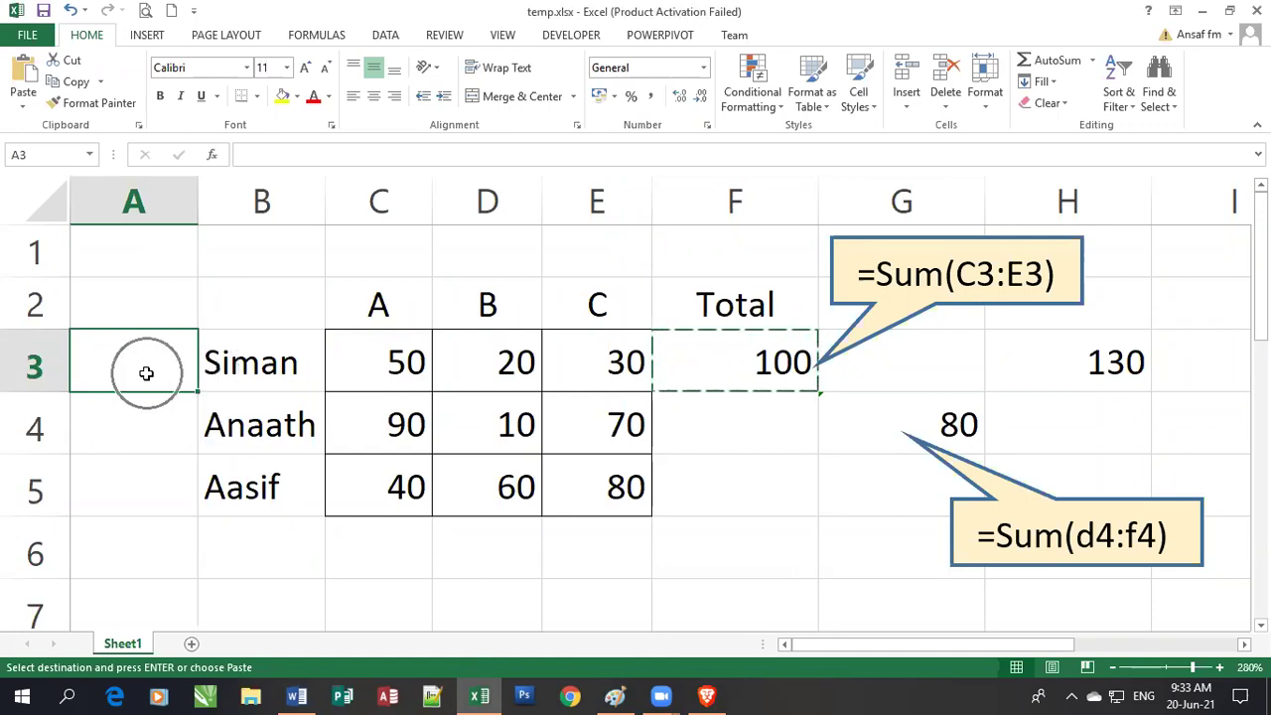
pyautogui.click(146, 372)
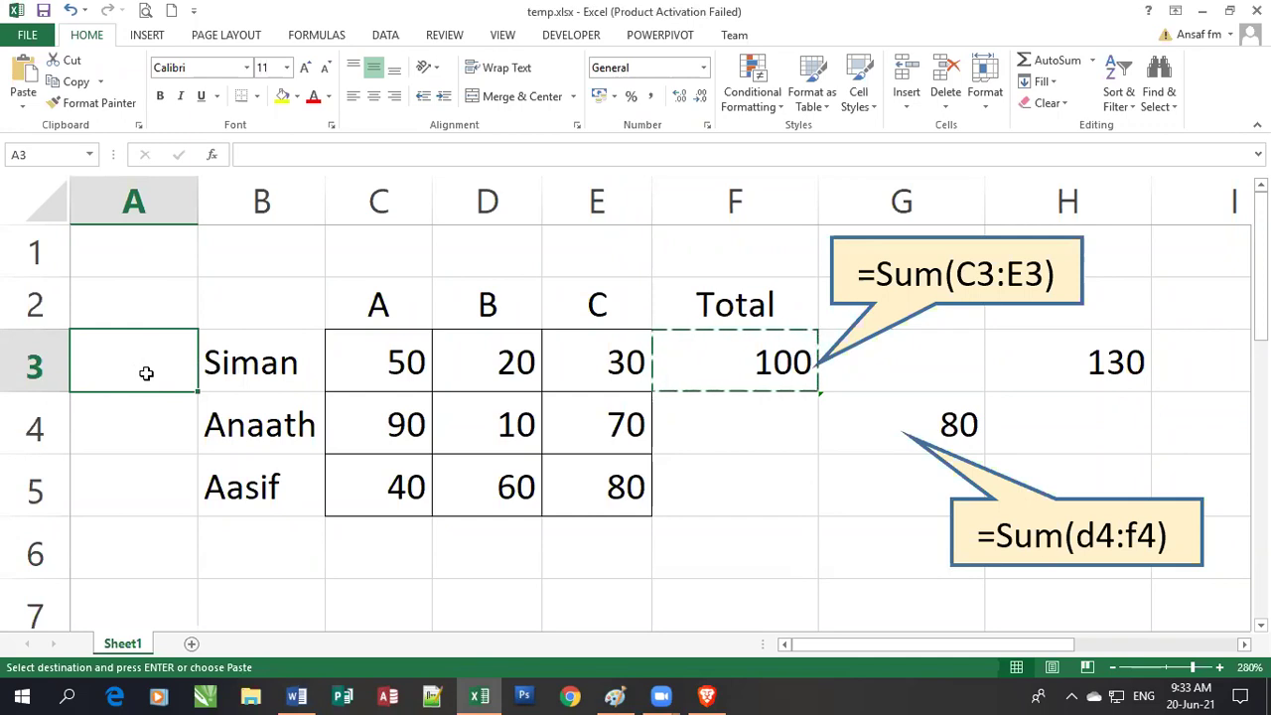
pyautogui.click(146, 372)
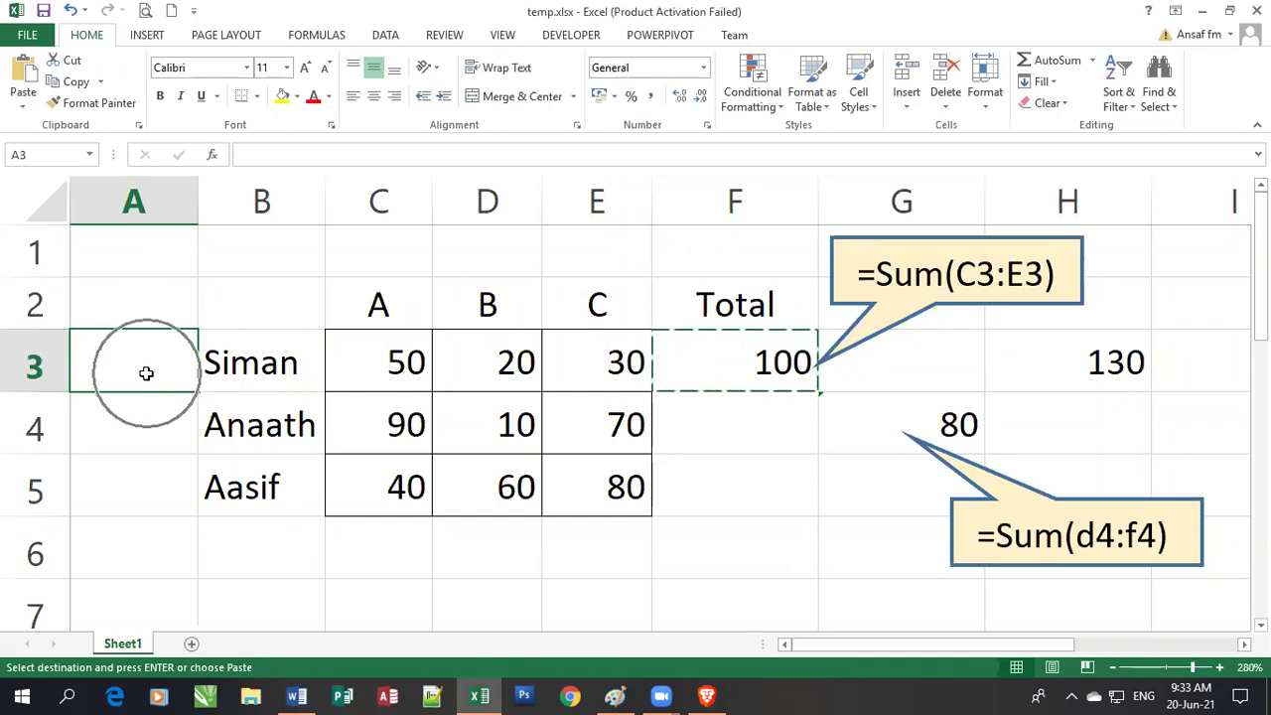
# Switch to Word, replace the numeric answer options above Error! with 70 and 140, and add a blank line below Error!
pyautogui.click(297, 695)
pyautogui.moveTo(402, 342); pyautogui.dragTo(341, 215)
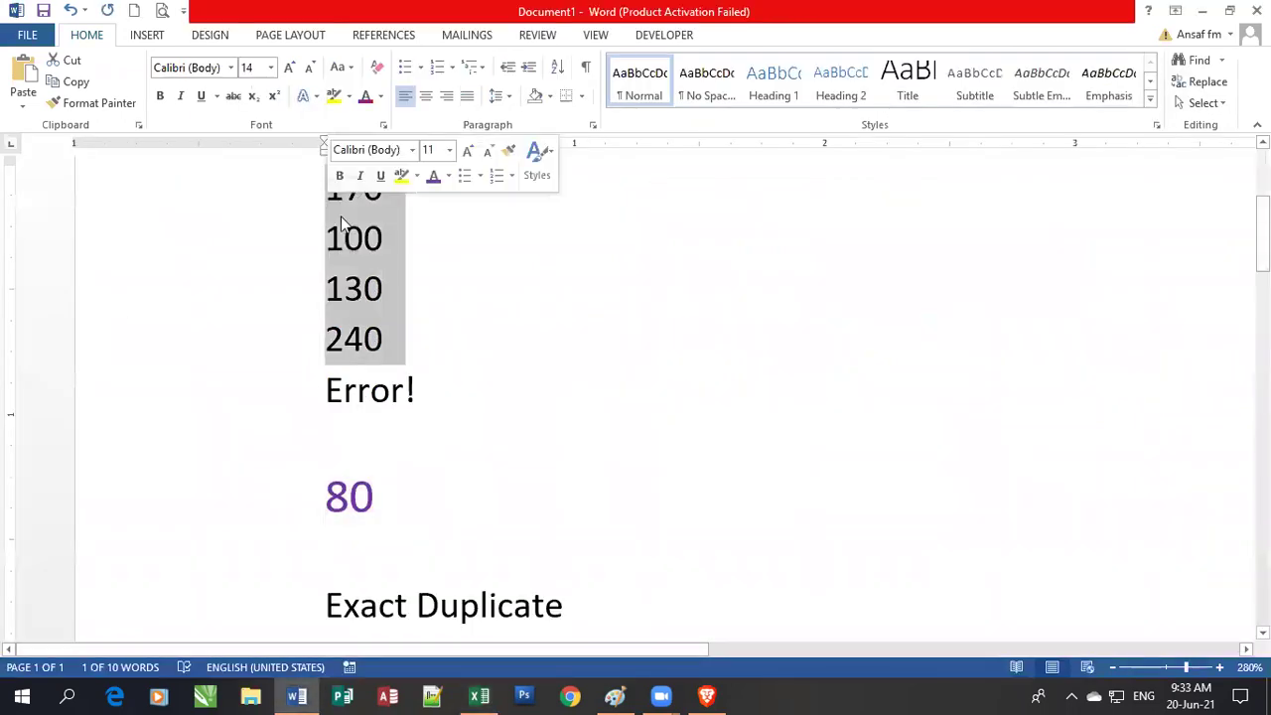
pyautogui.write('70')
pyautogui.press('Return')
pyautogui.write('140')
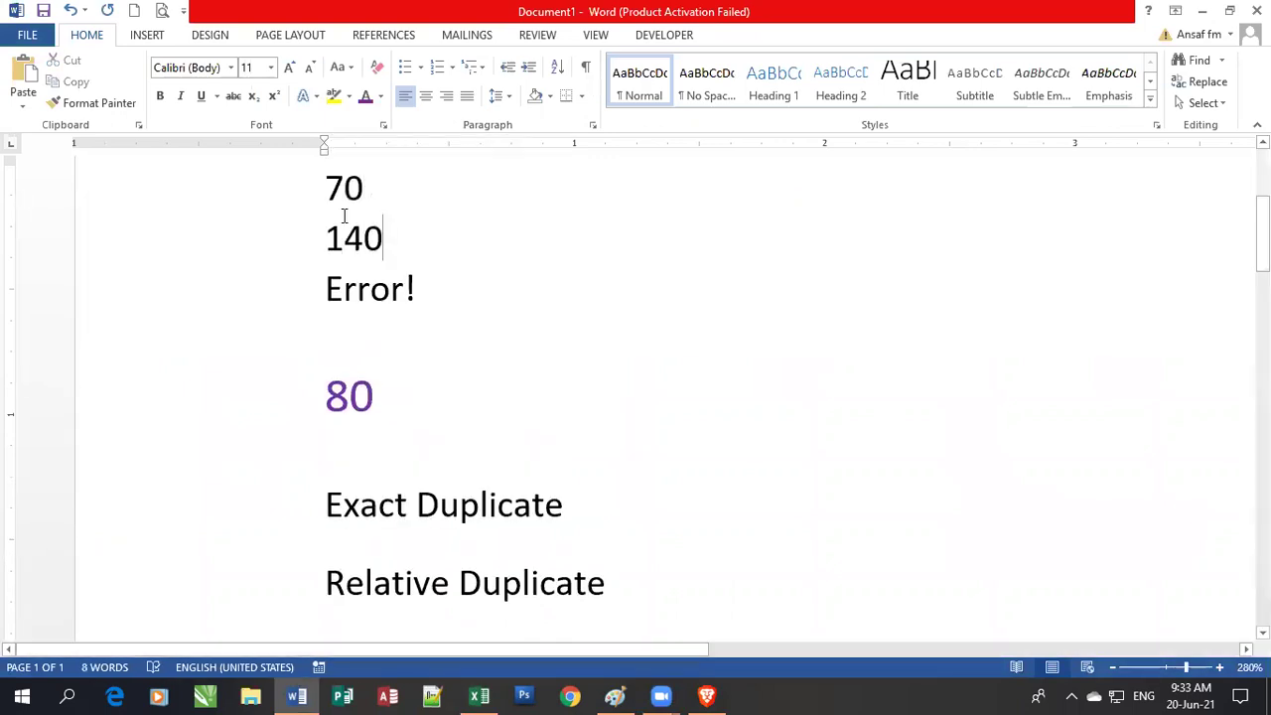
pyautogui.press('Return')
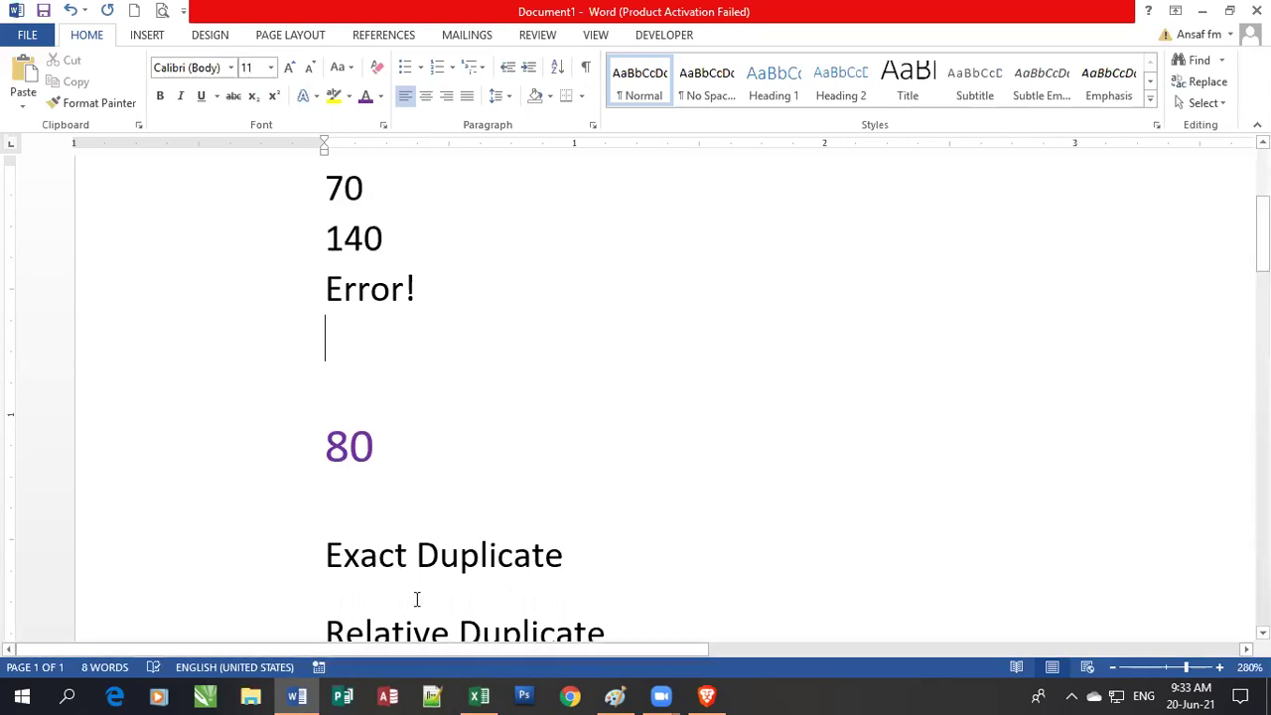
# Switch back to Excel and trace row 3 cell by cell from the total in F3 back to A3
pyautogui.click(479, 696)
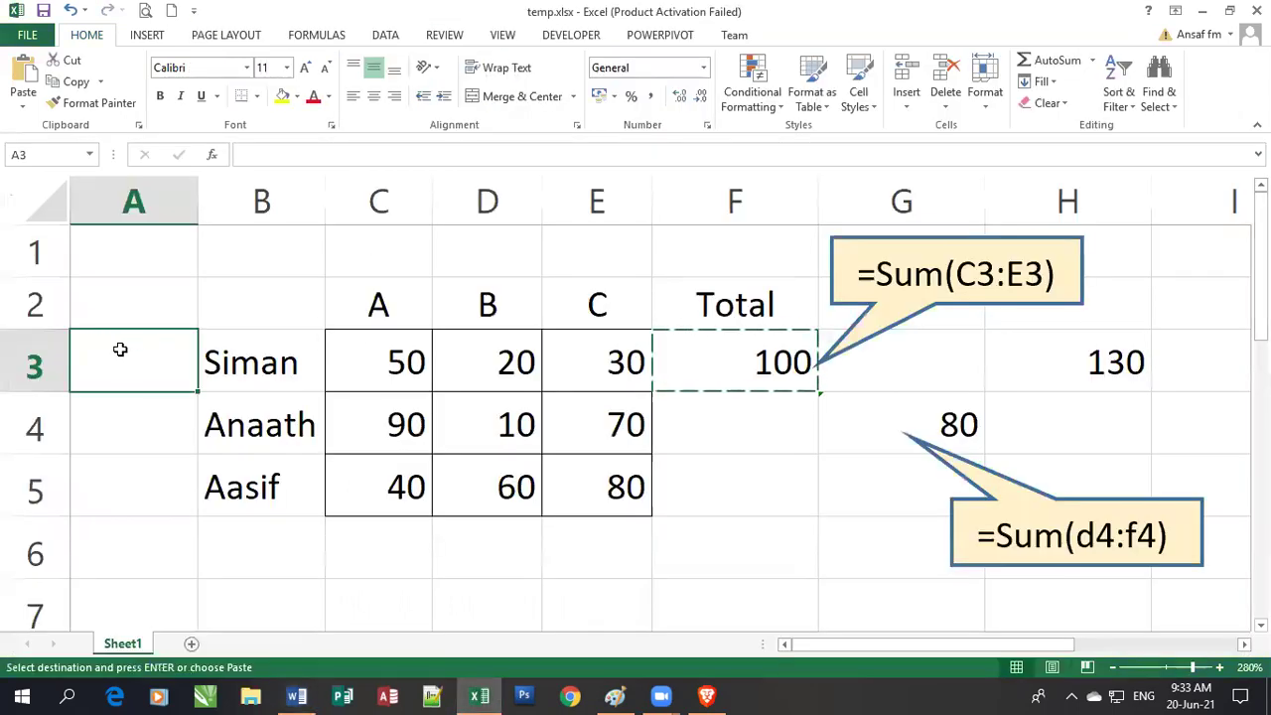
pyautogui.click(149, 370)
pyautogui.click(150, 370)
pyautogui.click(150, 371)
pyautogui.click(735, 371)
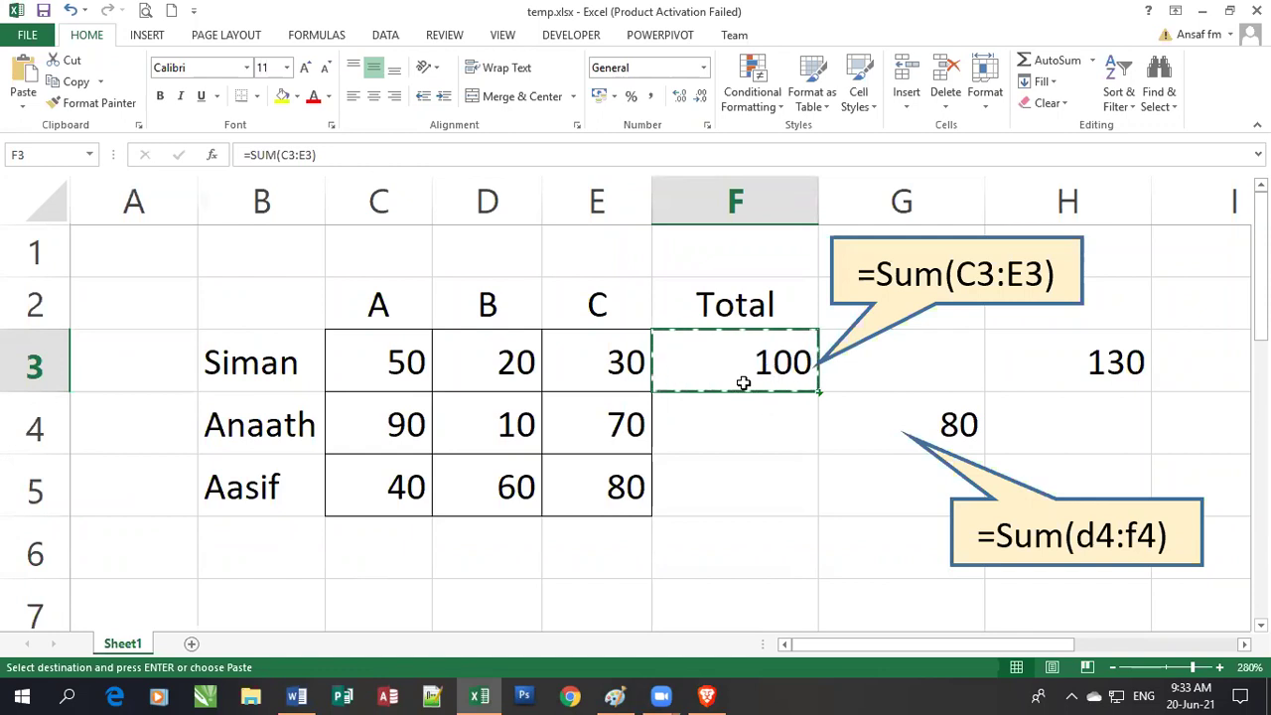
pyautogui.click(596, 365)
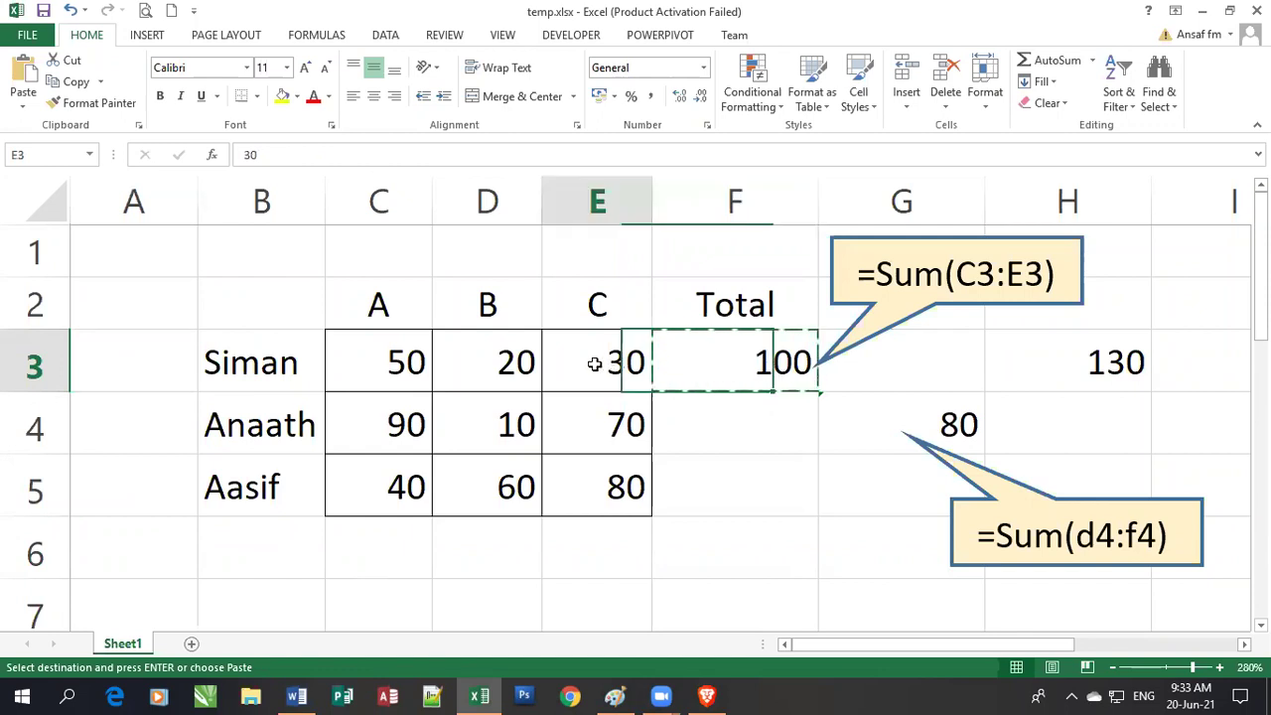
pyautogui.click(516, 364)
pyautogui.click(412, 363)
pyautogui.click(296, 360)
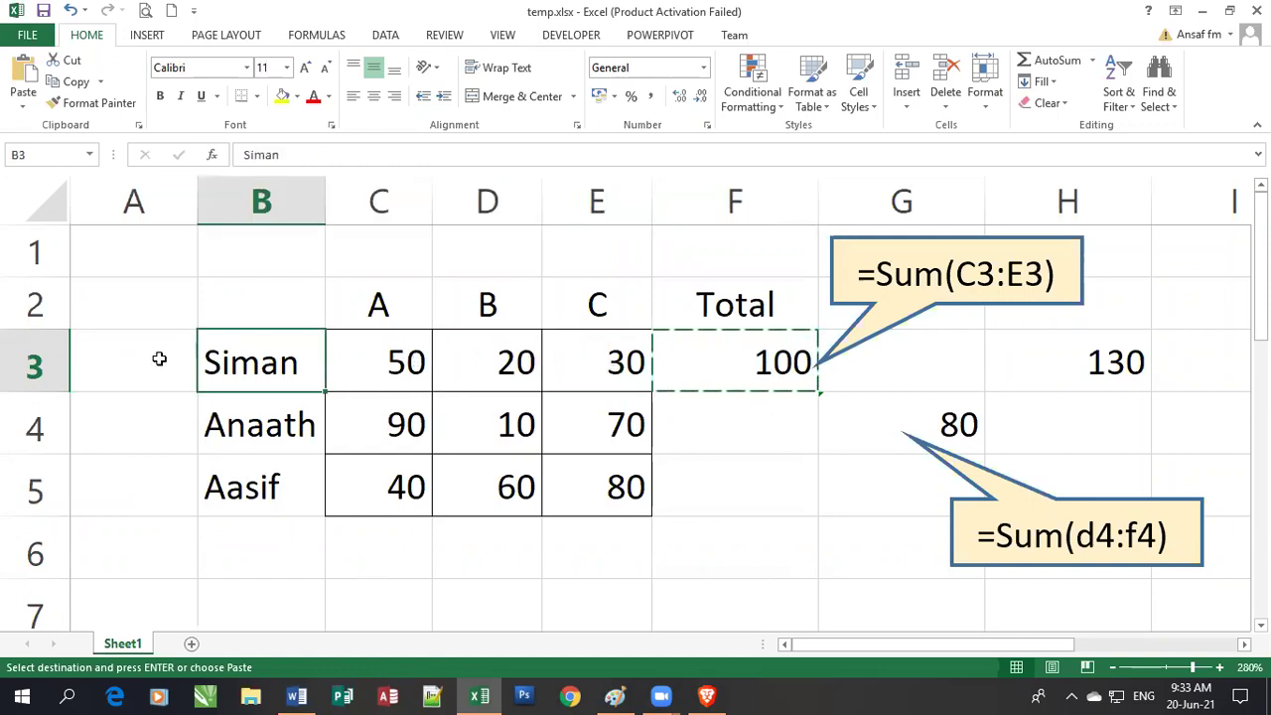
pyautogui.click(159, 360)
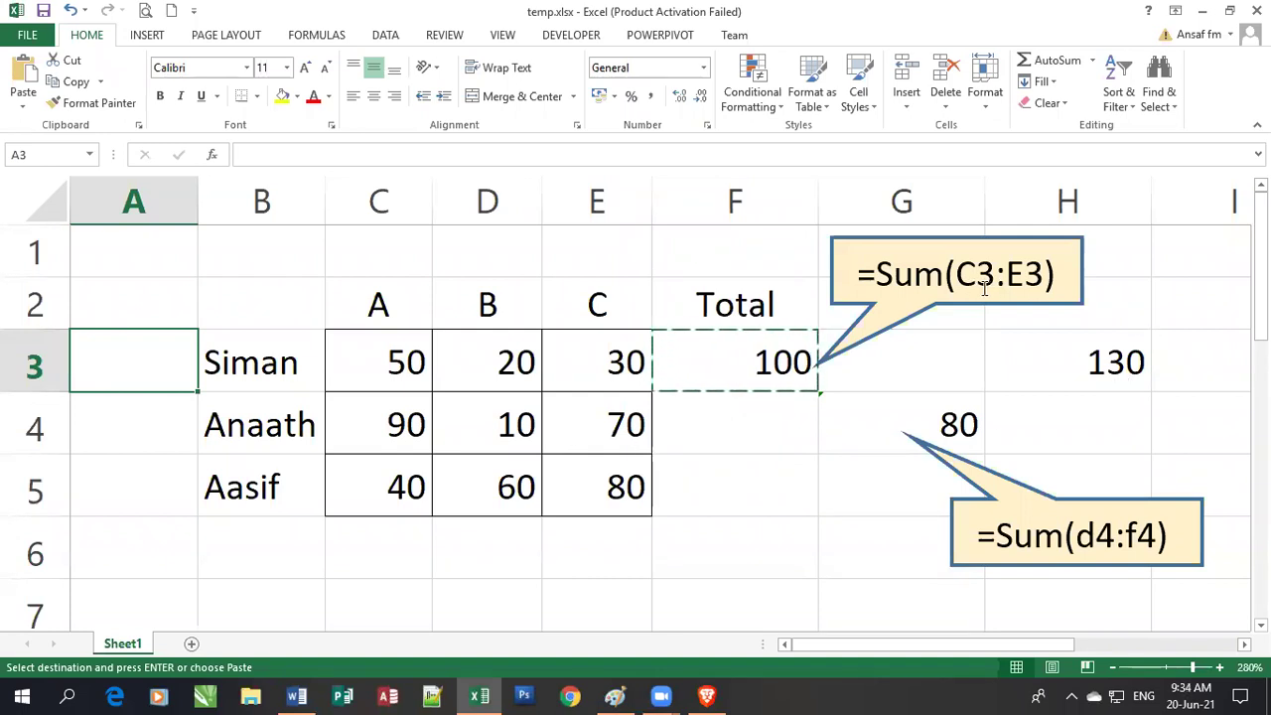
# Highlight the row number of C3 in the F3 callout and paste the copied total formula into A3
pyautogui.moveTo(996, 276); pyautogui.dragTo(972, 276)
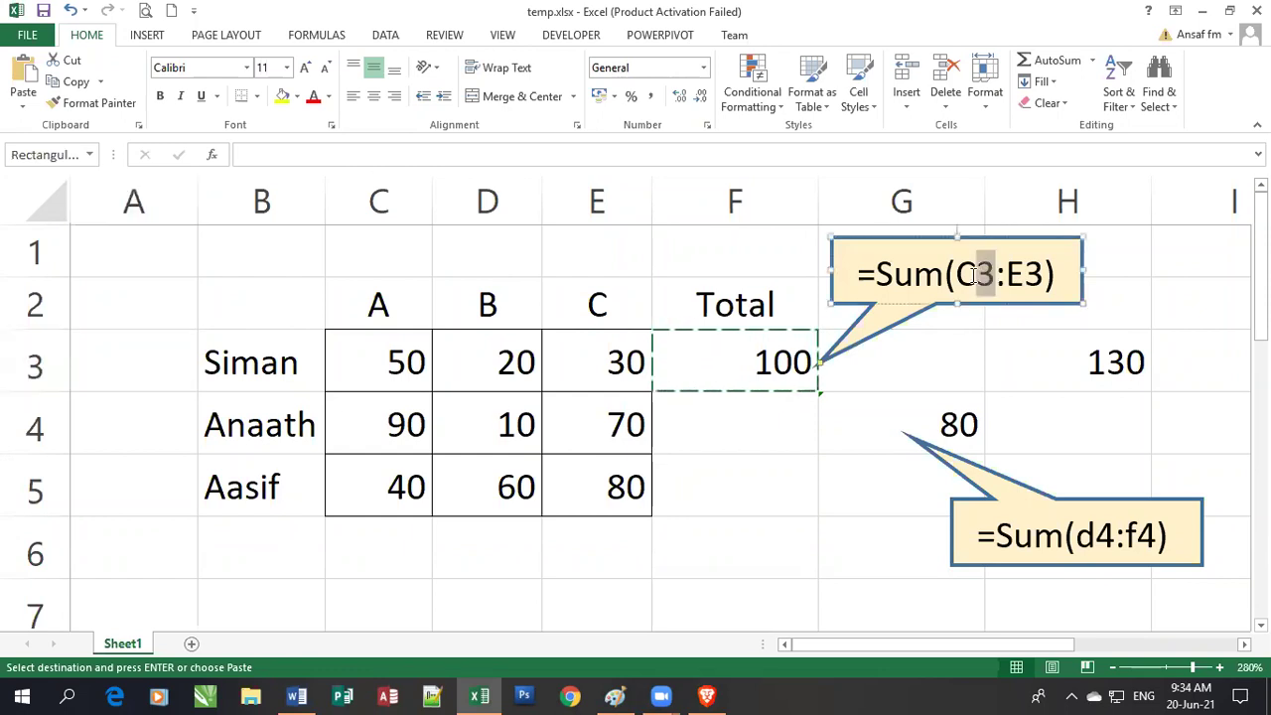
pyautogui.click(973, 276)
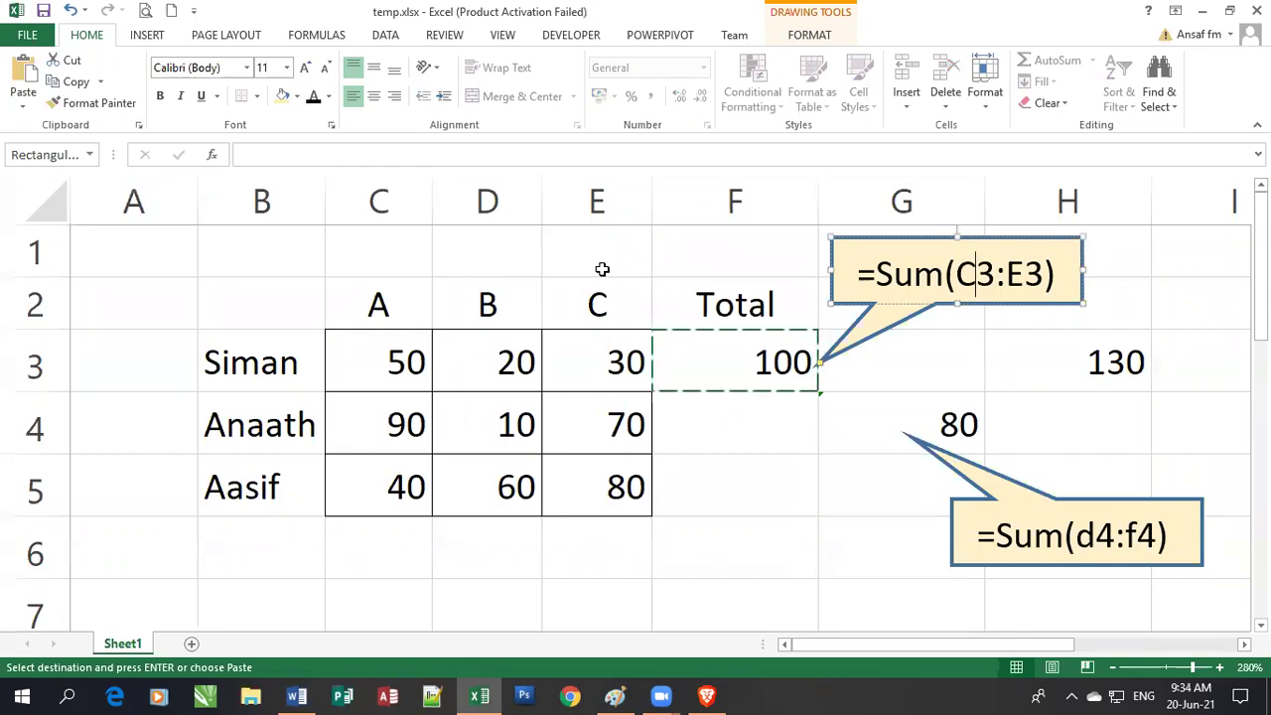
pyautogui.click(125, 367)
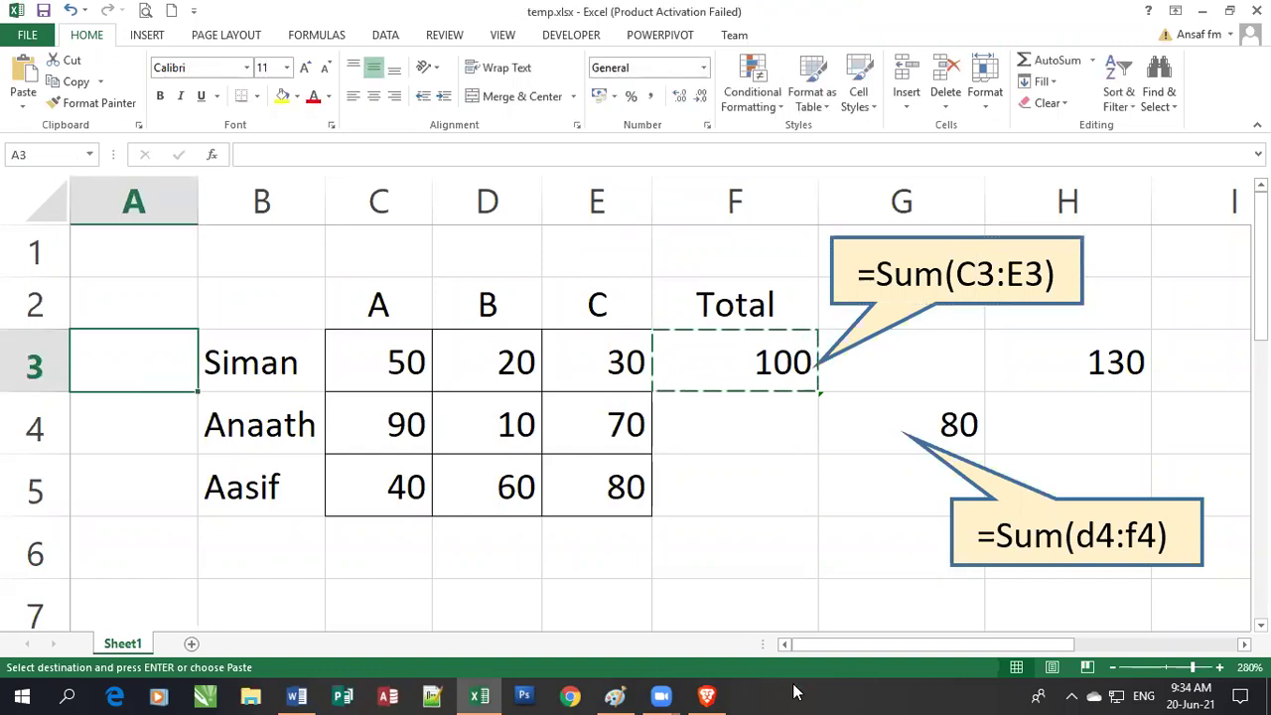
pyautogui.hotkey('ctrl', 'v')
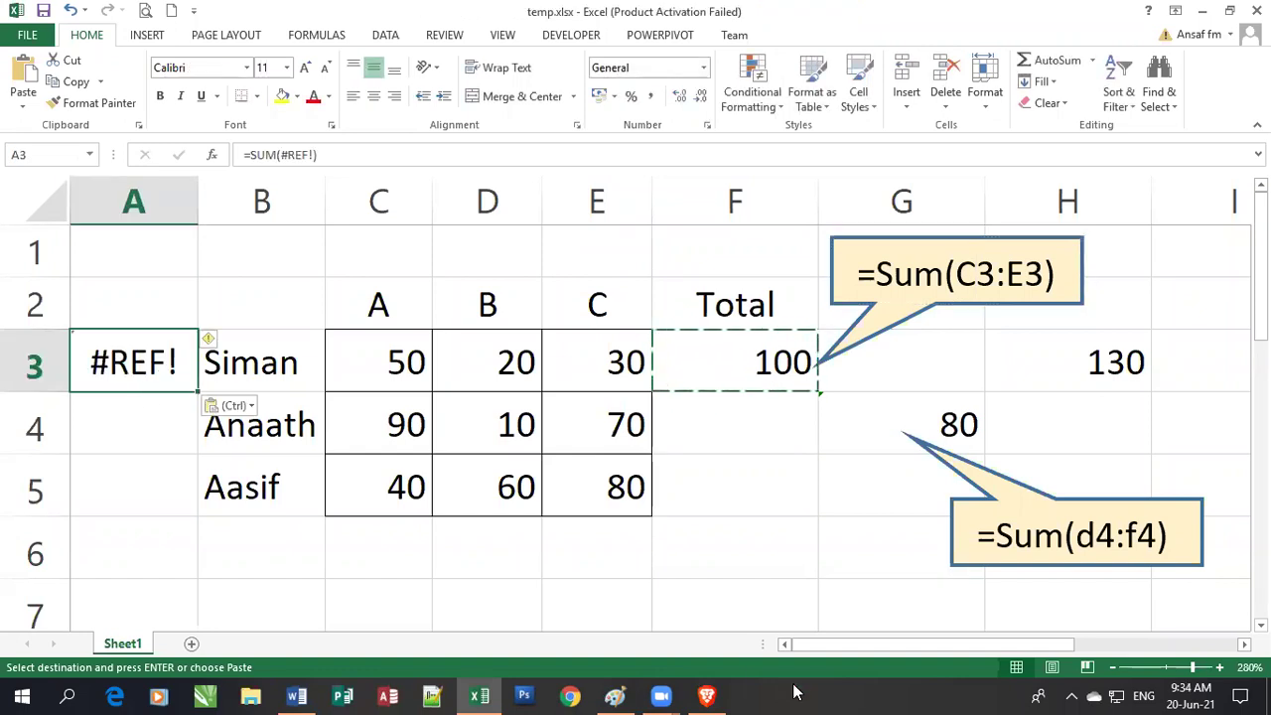
# Compare the formula pasted in A3 with the original total formula in F3
pyautogui.click(525, 695)
pyautogui.click(747, 374)
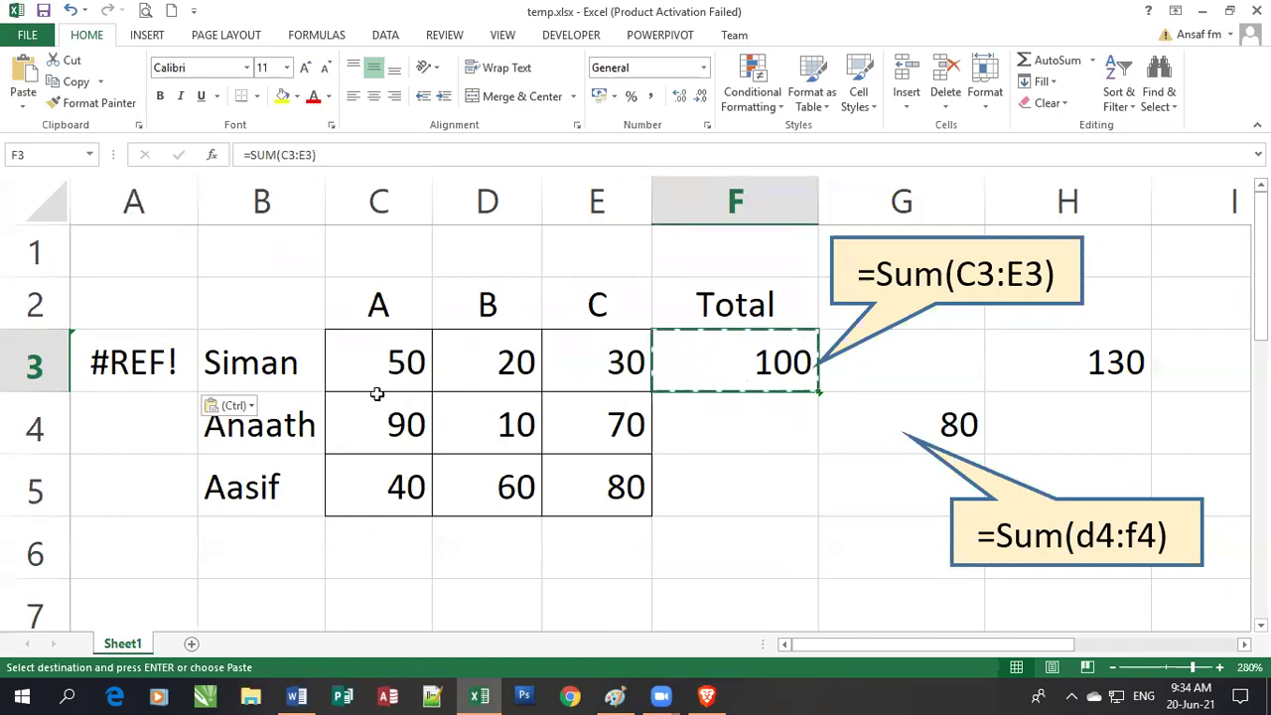
pyautogui.click(164, 366)
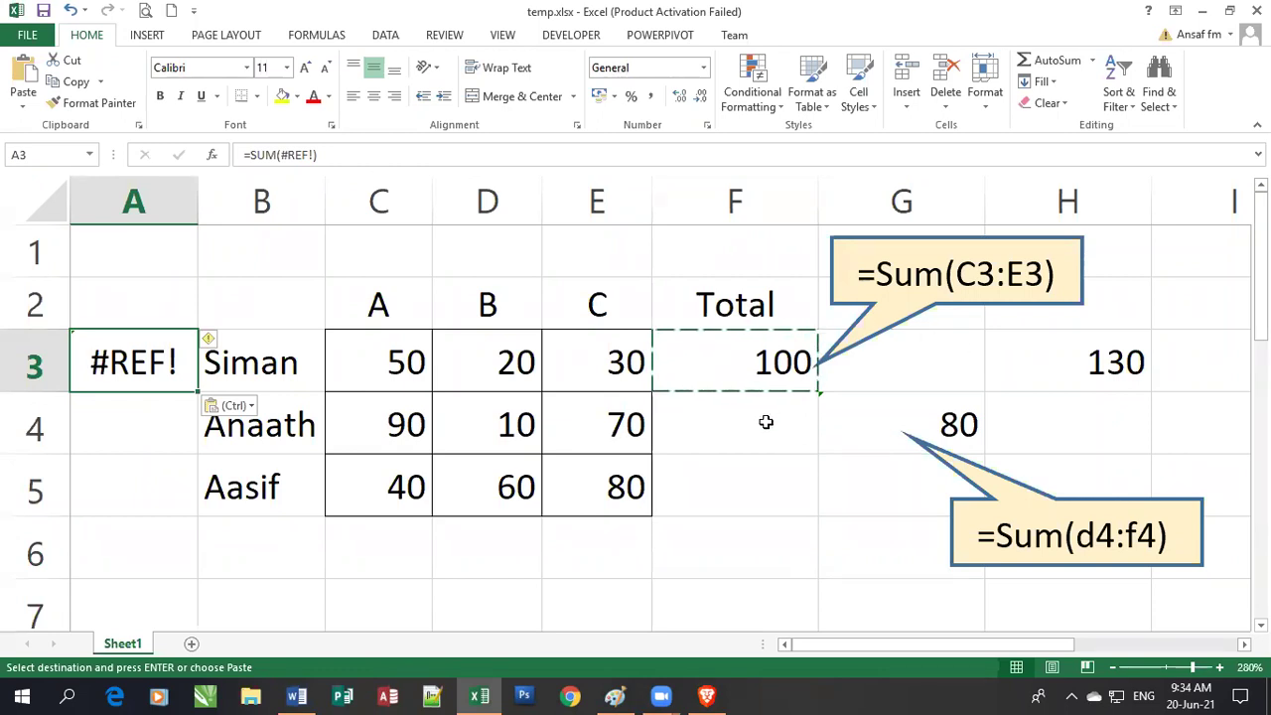
pyautogui.click(759, 375)
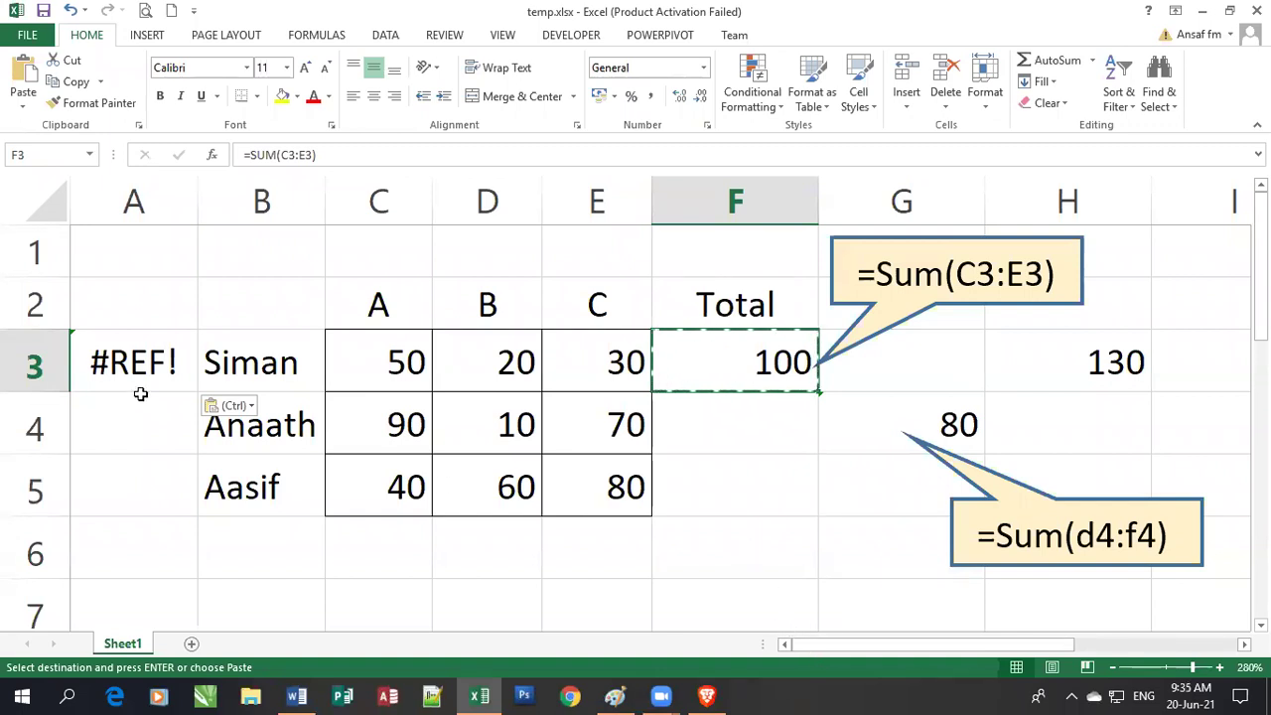
pyautogui.click(143, 365)
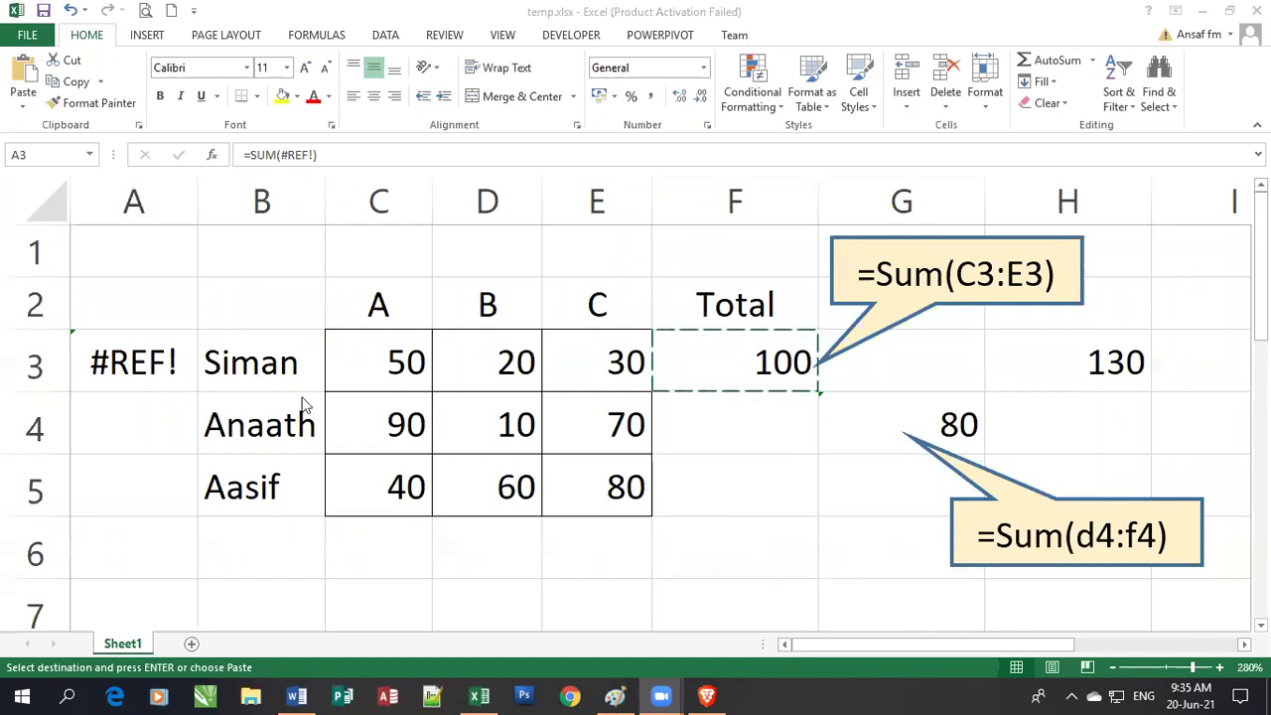
pyautogui.hotkey('ctrl', 'v')
# Point out B2 as another destination for F3's formula, and compare the formula in H3 with the one in F3
pyautogui.click(752, 378)
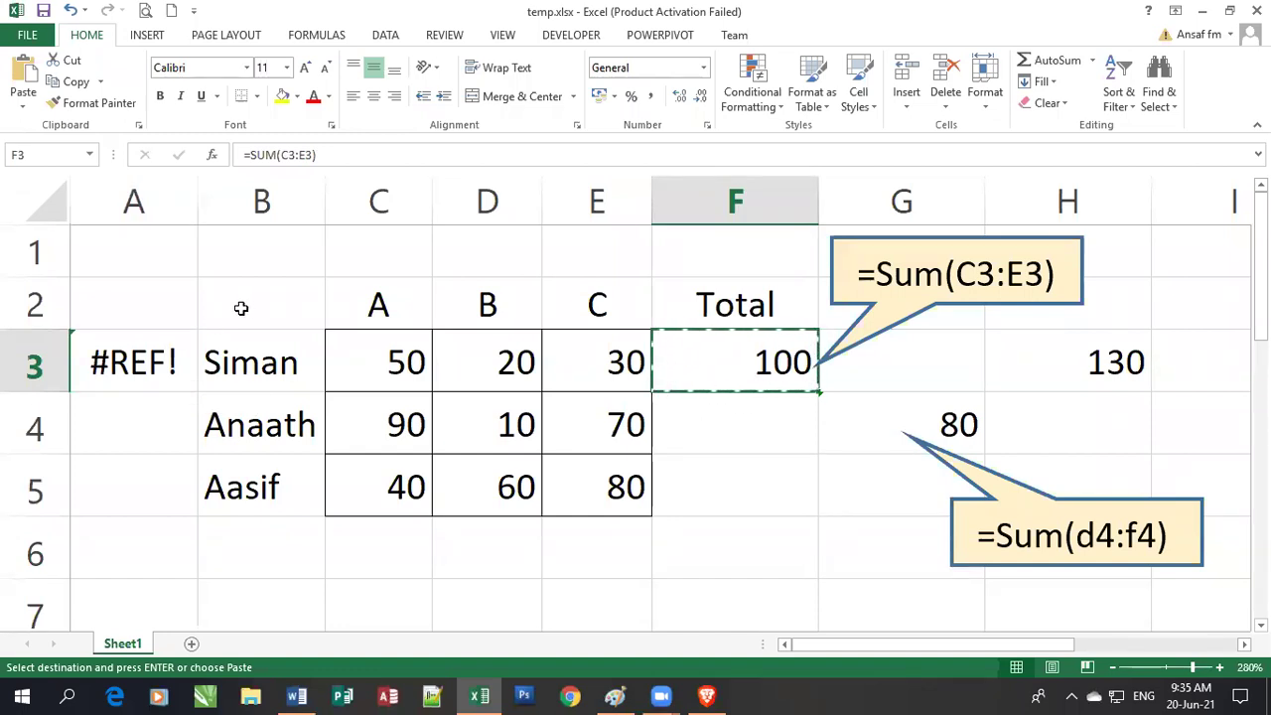
pyautogui.click(240, 308)
pyautogui.click(244, 310)
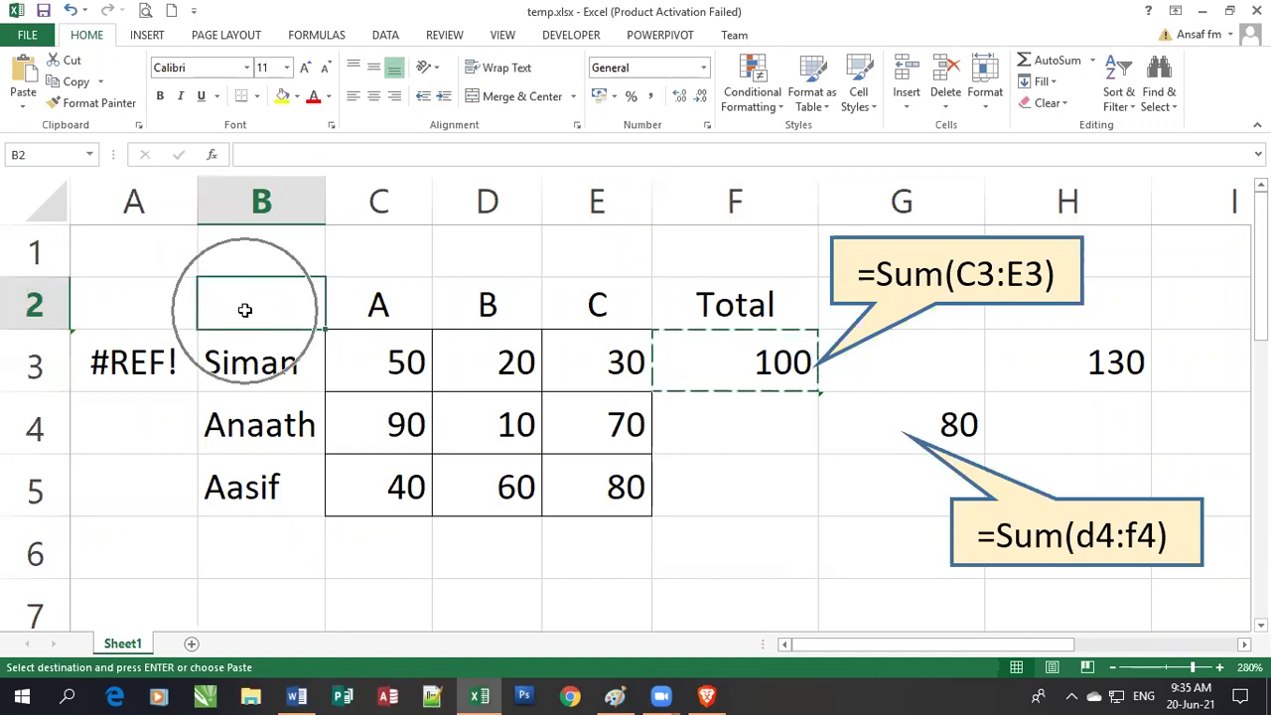
pyautogui.click(244, 309)
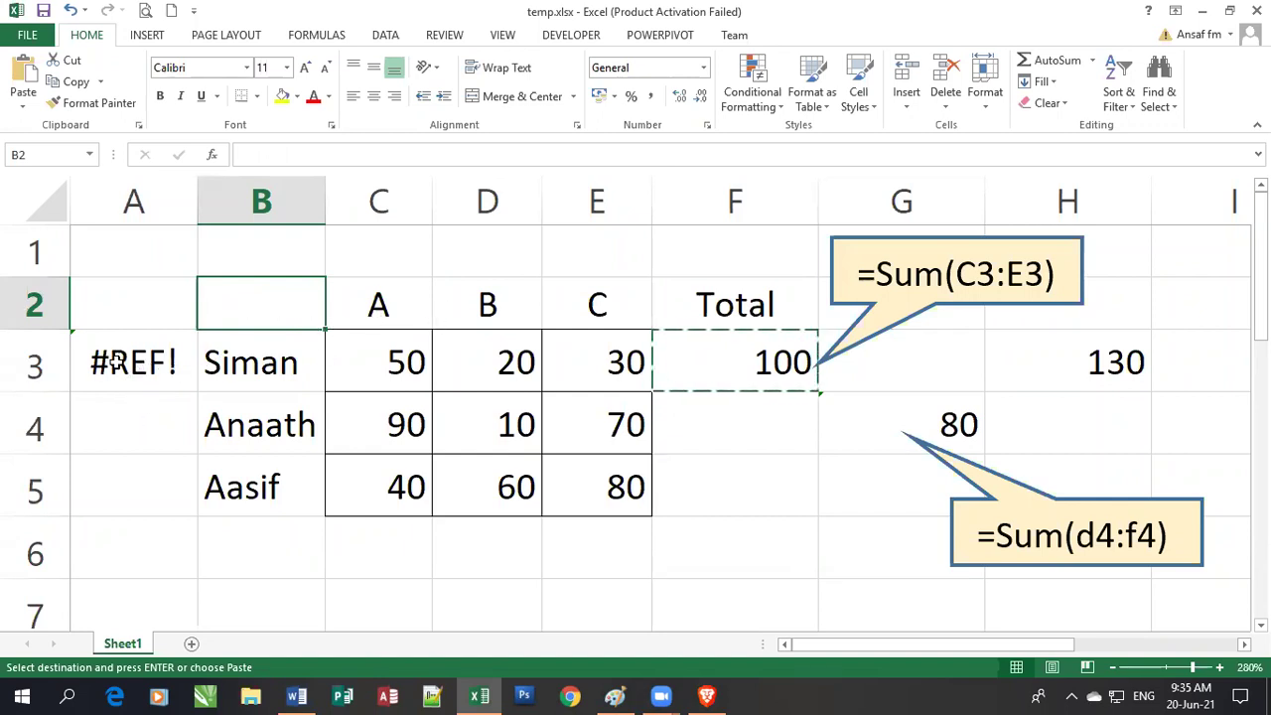
pyautogui.click(285, 316)
pyautogui.click(1096, 369)
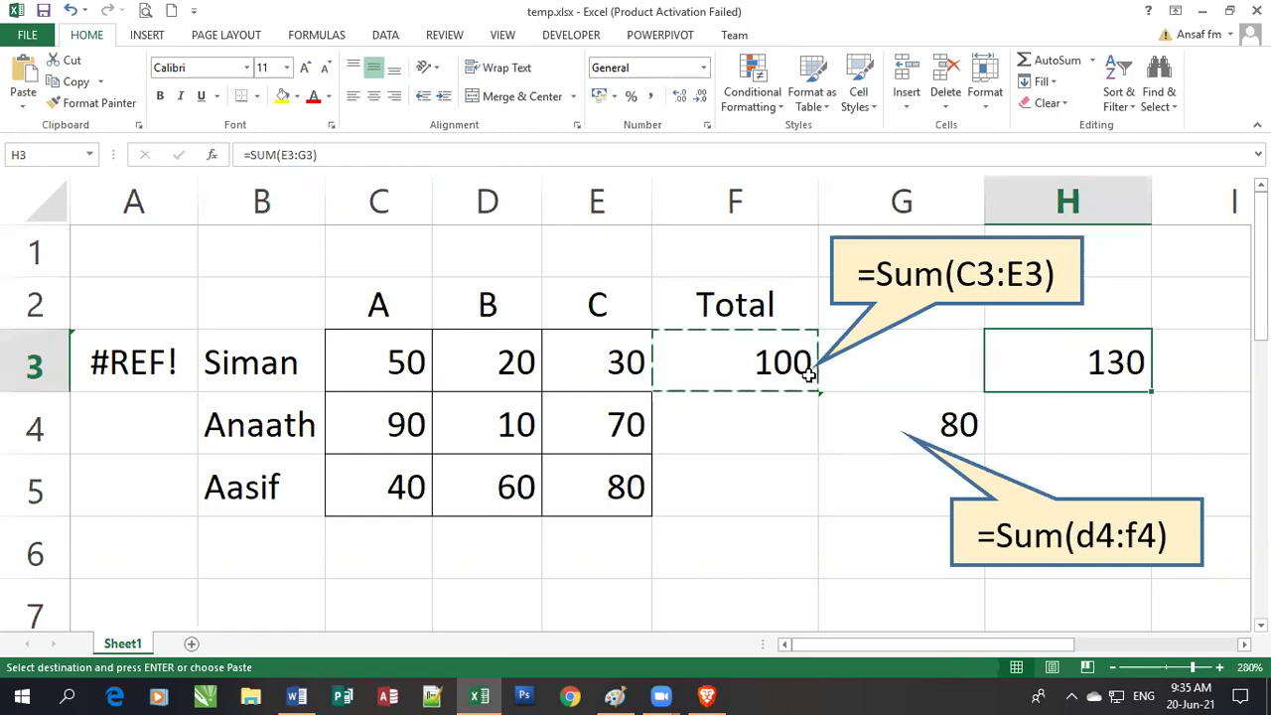
pyautogui.press('Left')
pyautogui.press('Left')
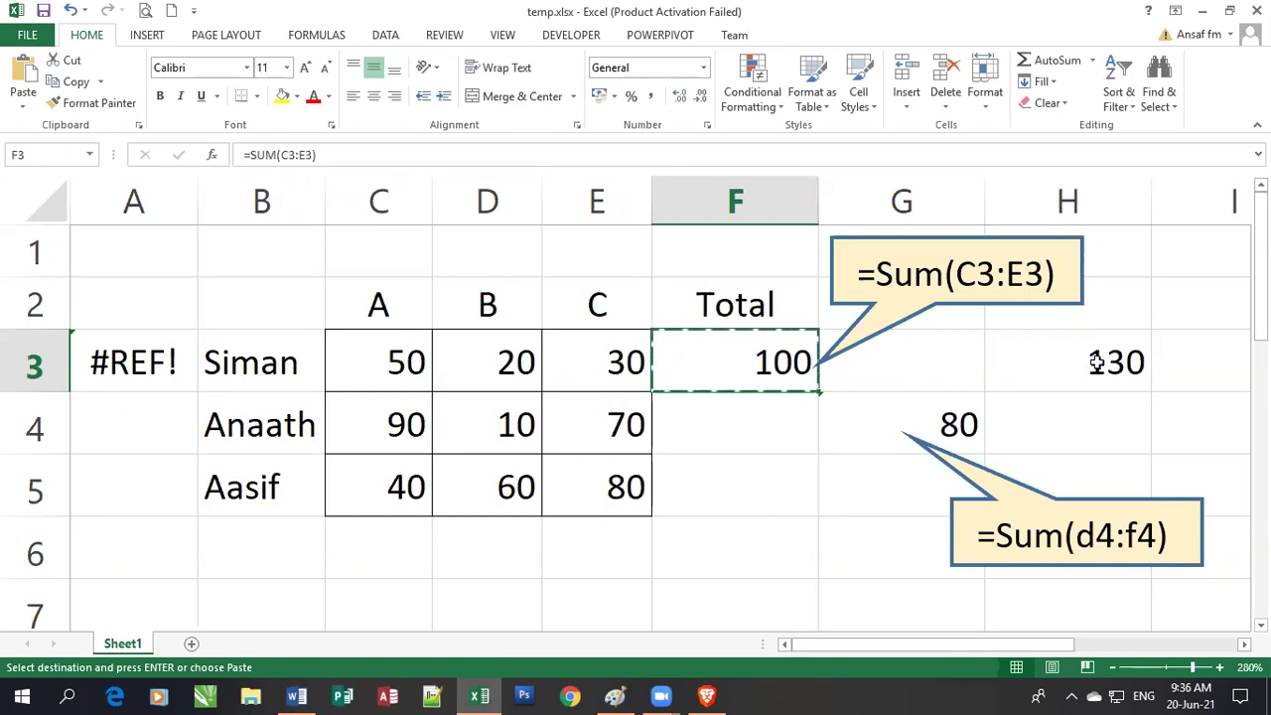
# Duplicate the =Sum(C3:E3) callout and place the copy beside H3 so that it points at that cell
pyautogui.moveTo(974, 281); pyautogui.dragTo(958, 281)
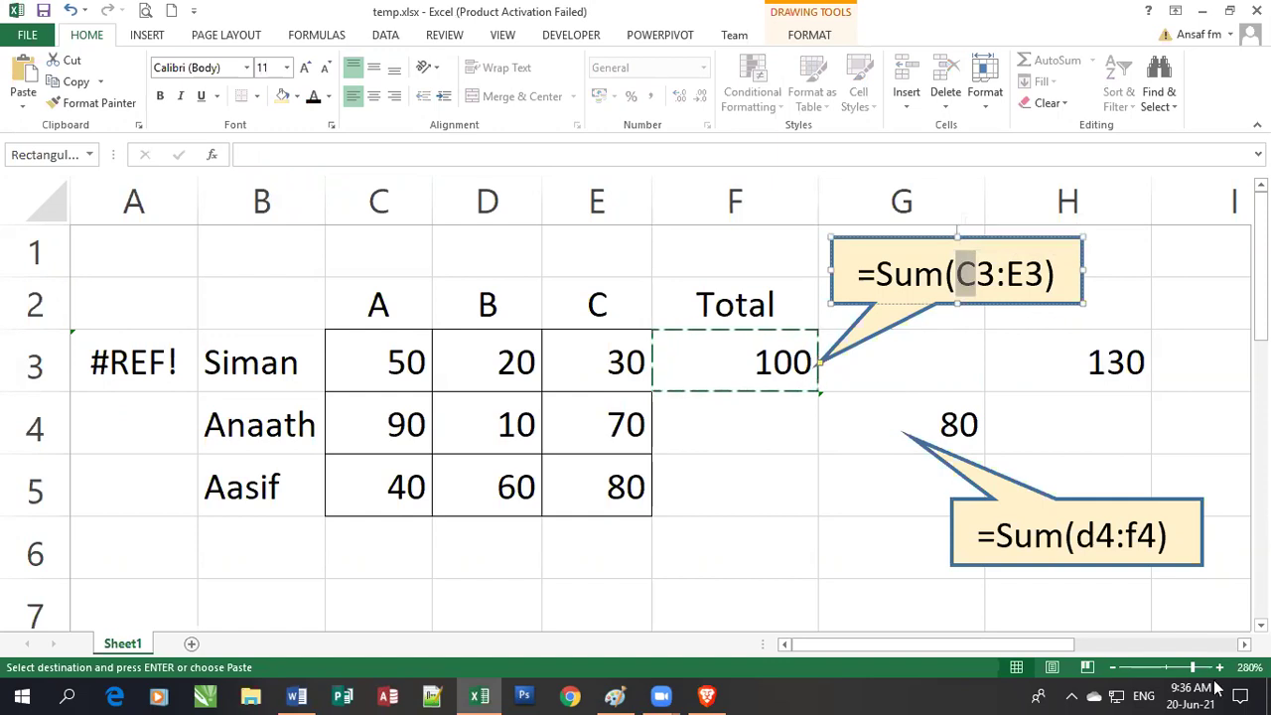
pyautogui.click(1243, 643)
pyautogui.click(1243, 643)
pyautogui.click(1244, 644)
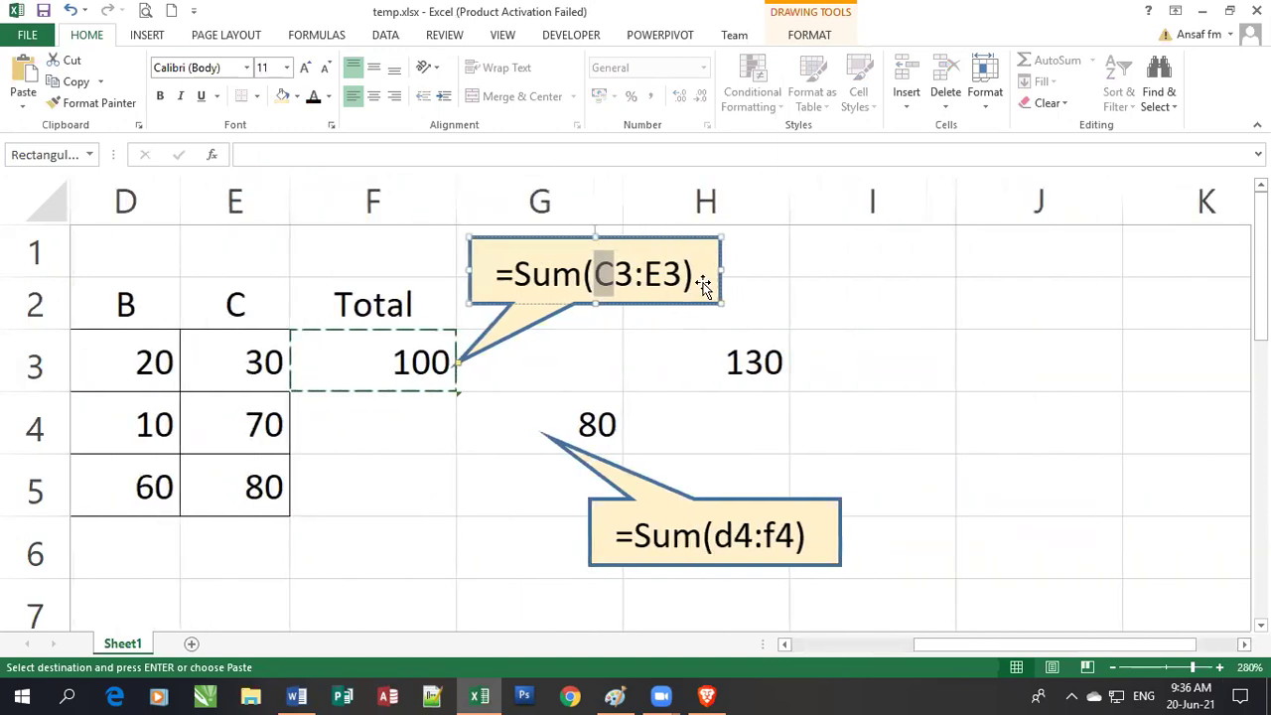
pyautogui.press('Escape')
pyautogui.press('Escape')
pyautogui.moveTo(740, 263); pyautogui.dragTo(972, 244)
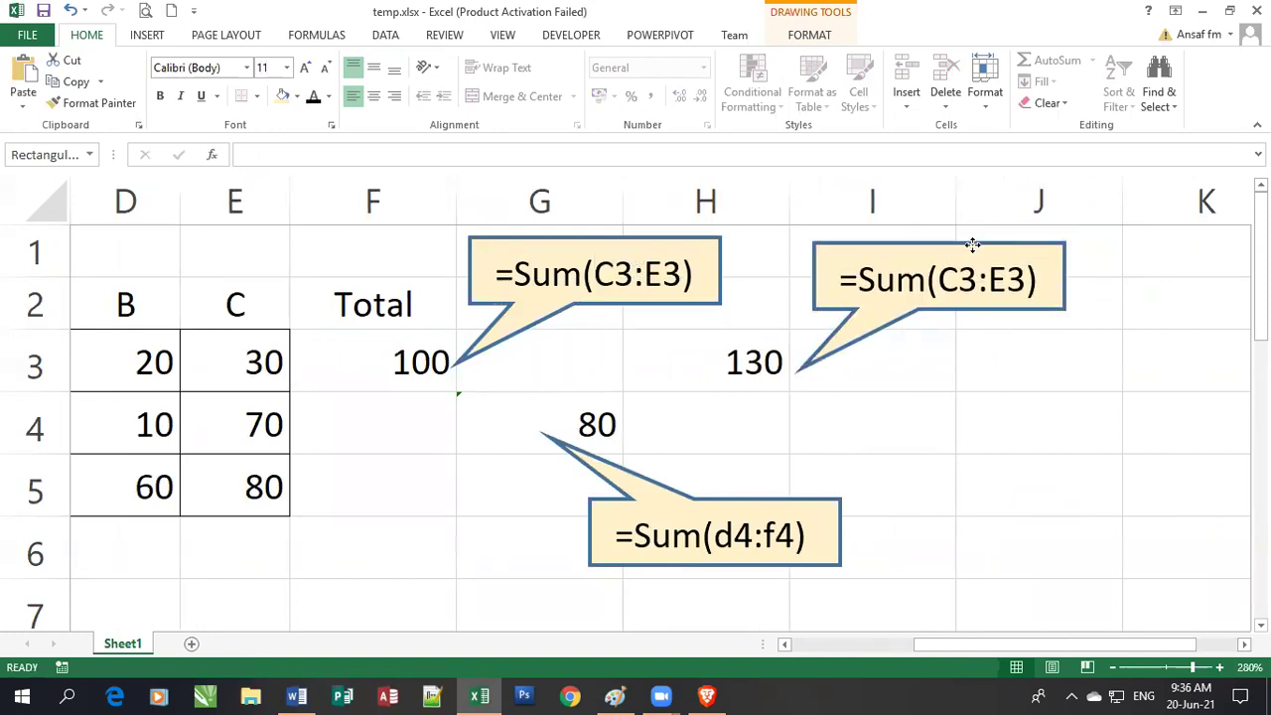
# Aim the duplicated callout's tip at H3's edge and change its text to =Sum(E3:G3)
pyautogui.moveTo(803, 371); pyautogui.dragTo(790, 339)
pyautogui.moveTo(956, 279); pyautogui.dragTo(939, 279)
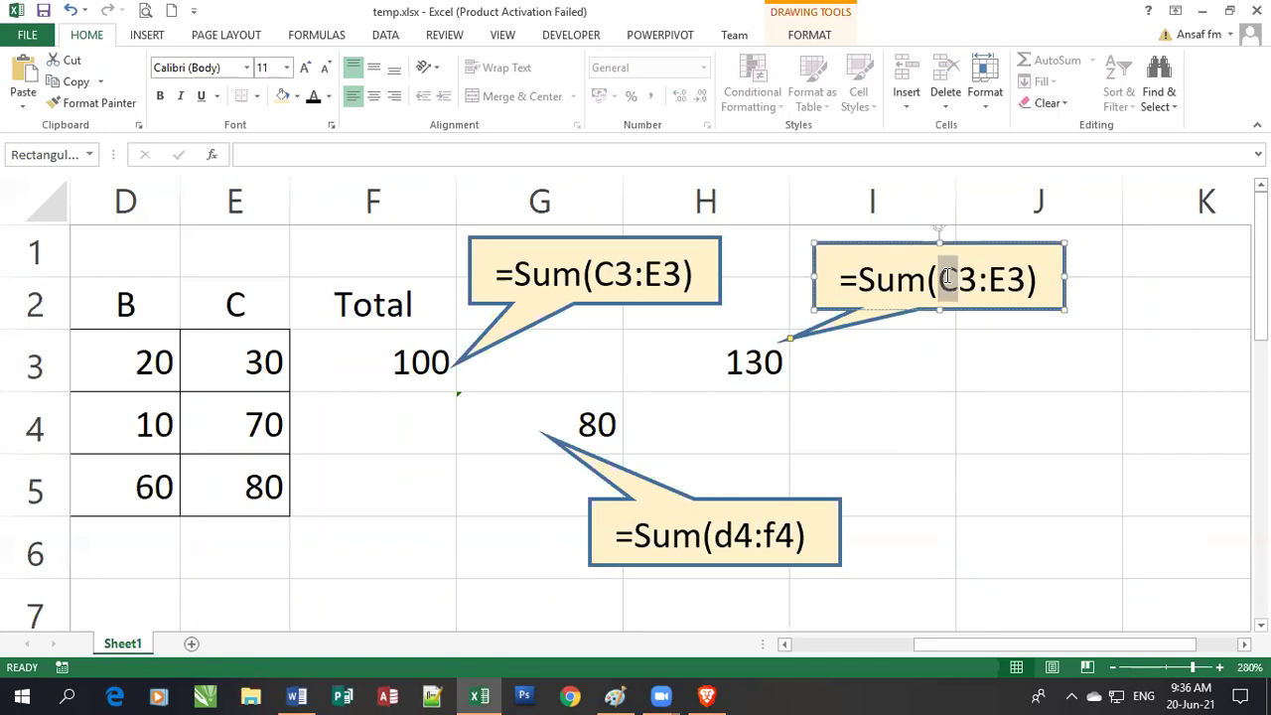
pyautogui.write('E')
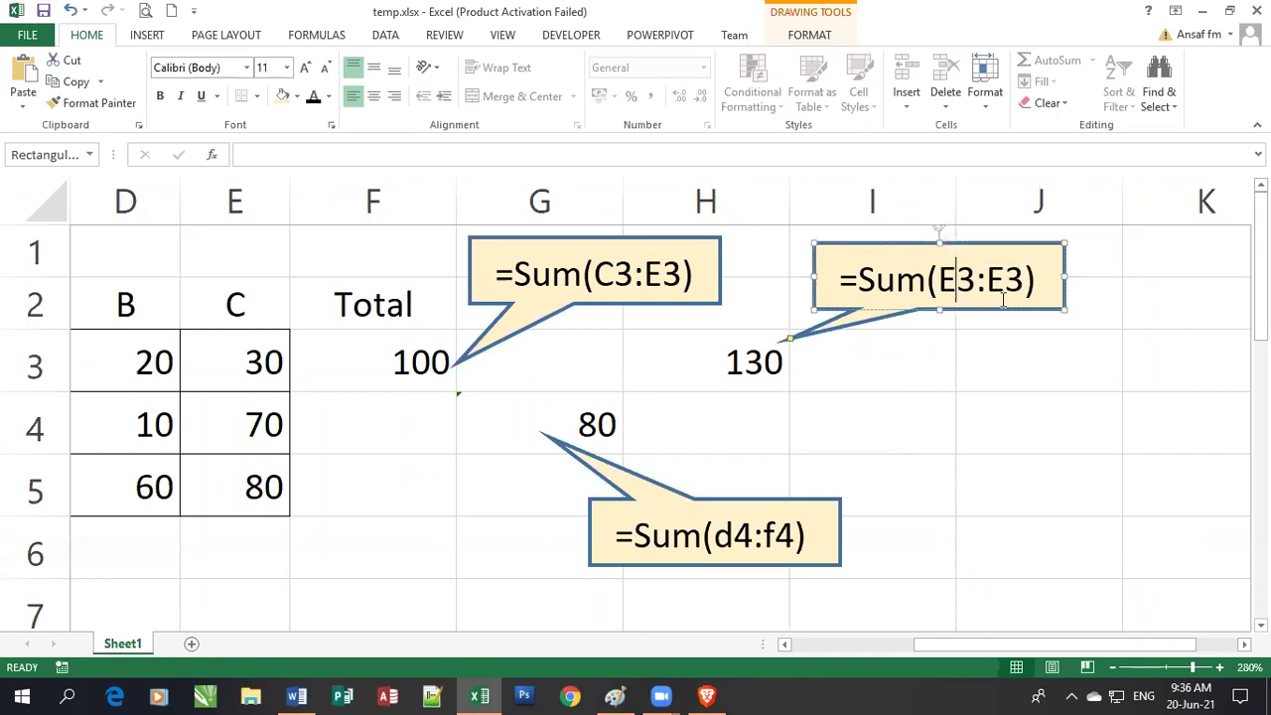
pyautogui.moveTo(988, 283); pyautogui.dragTo(1008, 298)
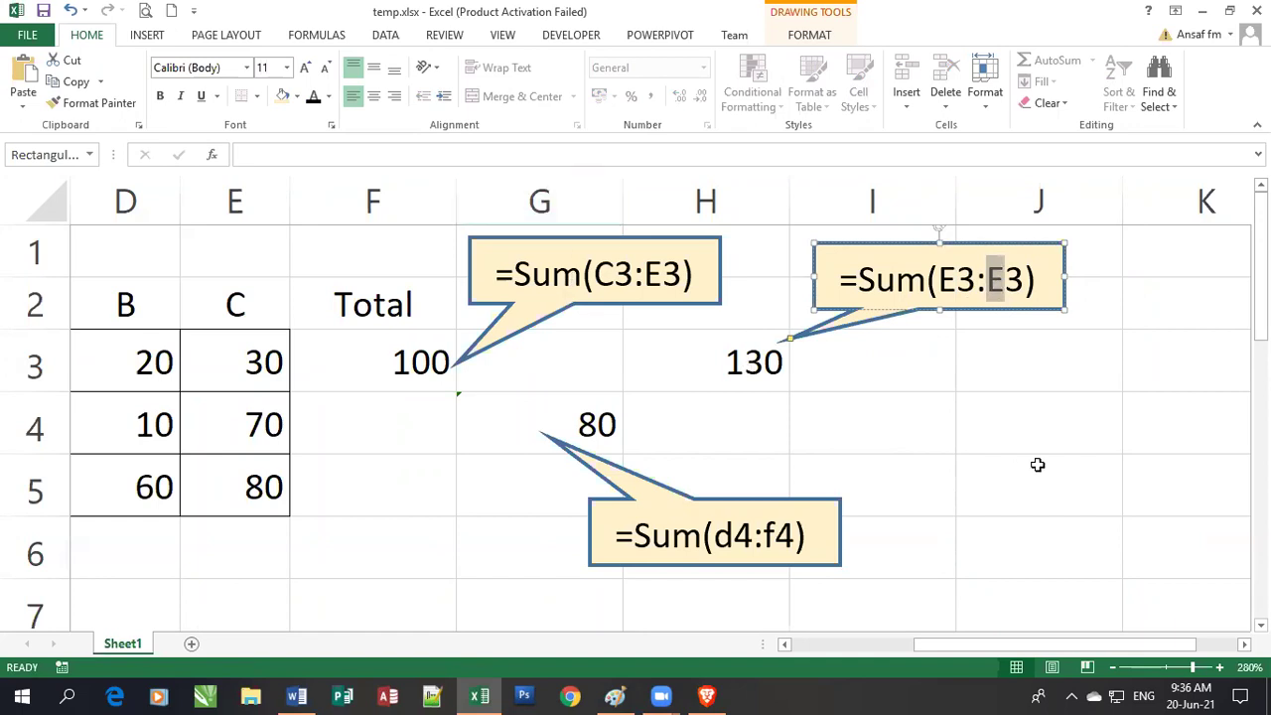
pyautogui.write('G')
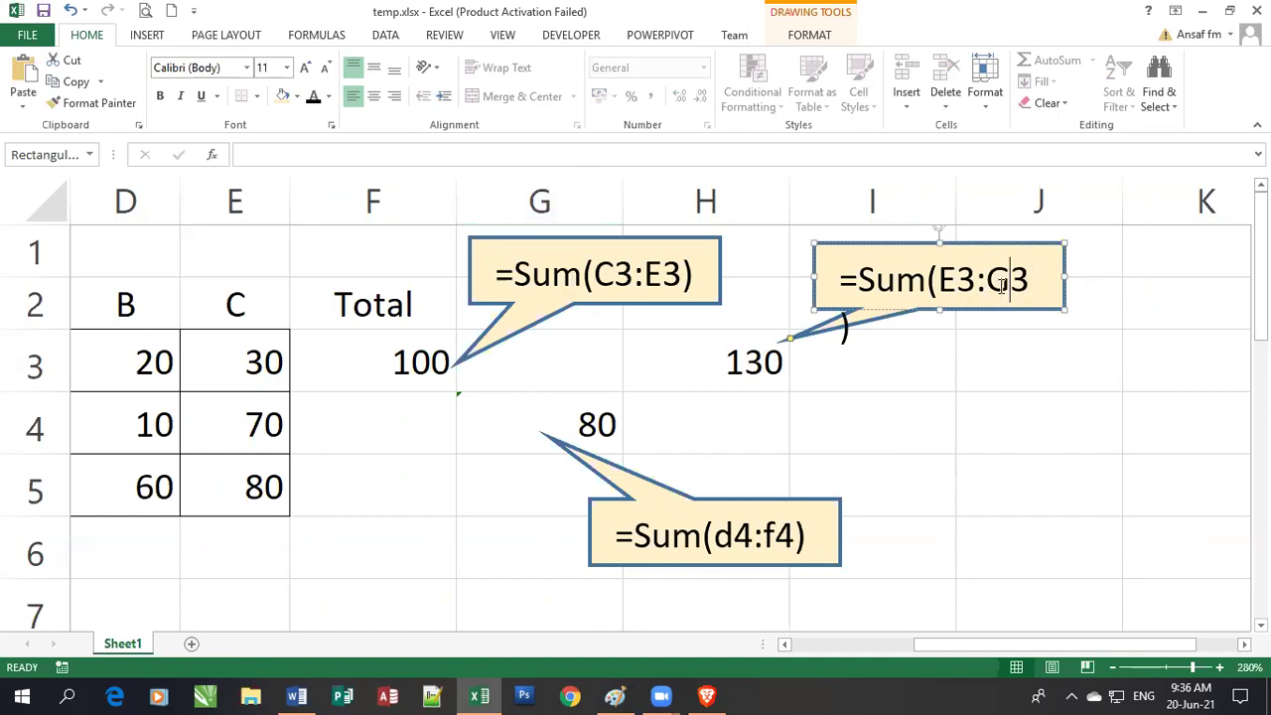
pyautogui.moveTo(1010, 285); pyautogui.dragTo(1030, 285)
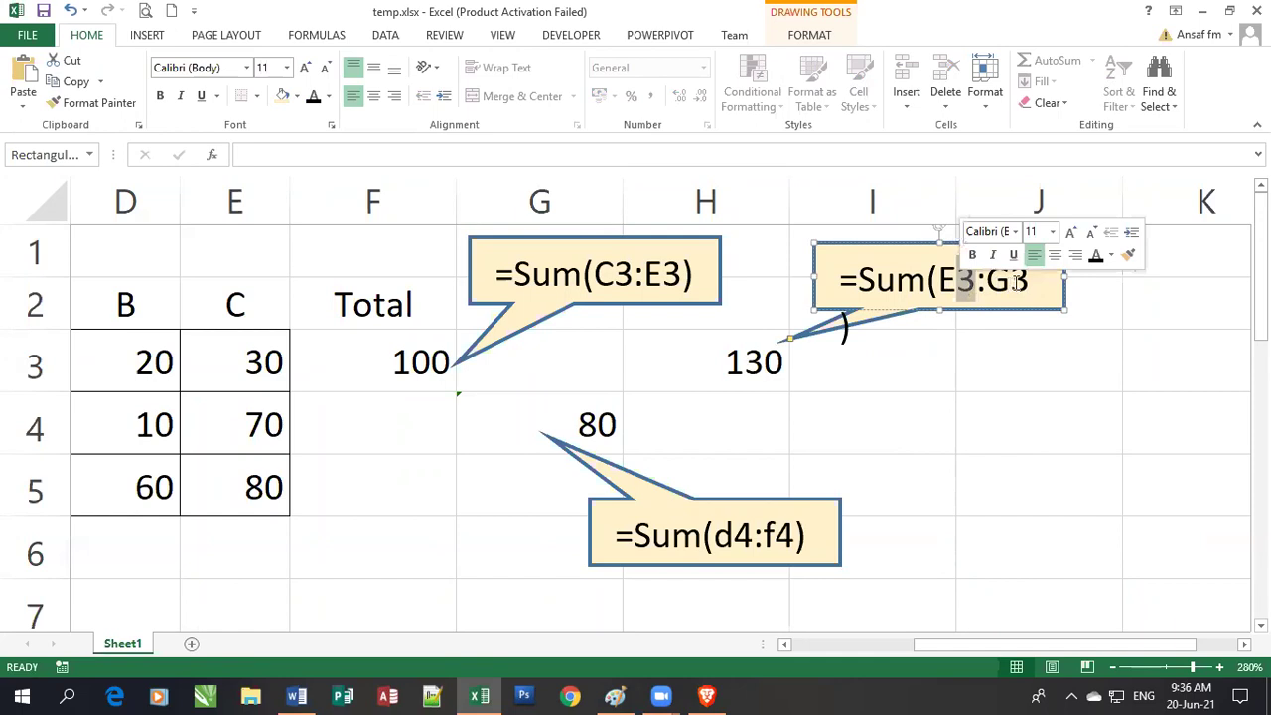
pyautogui.click(978, 287)
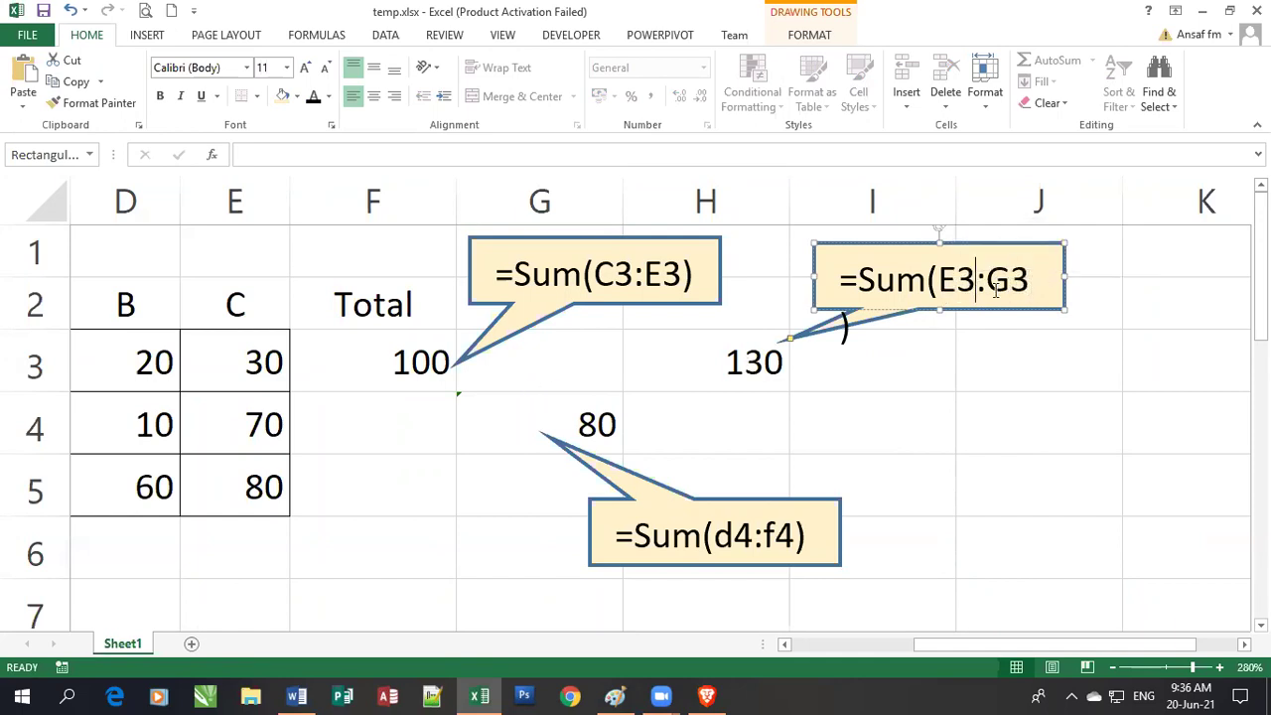
# Examine the cells E3 to G3 that H3's formula adds up, checking them against the total in F3
pyautogui.click(244, 372)
pyautogui.moveTo(244, 372); pyautogui.dragTo(540, 372)
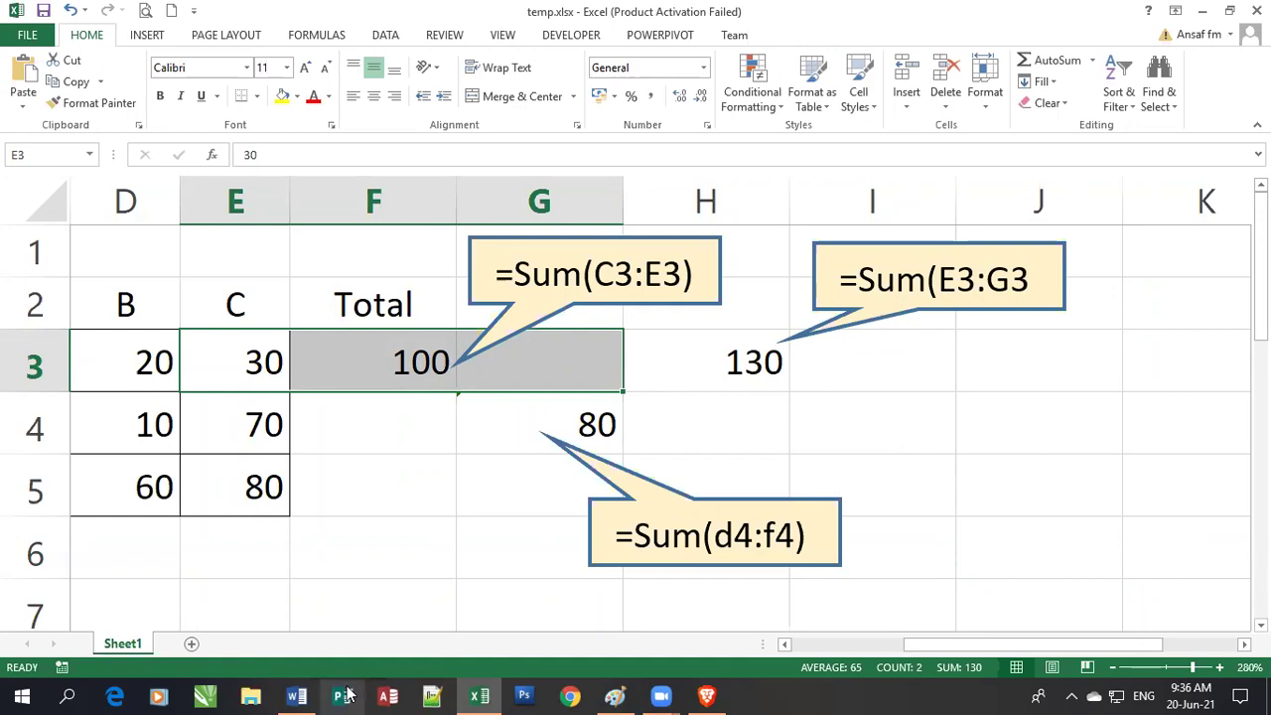
pyautogui.click(815, 505)
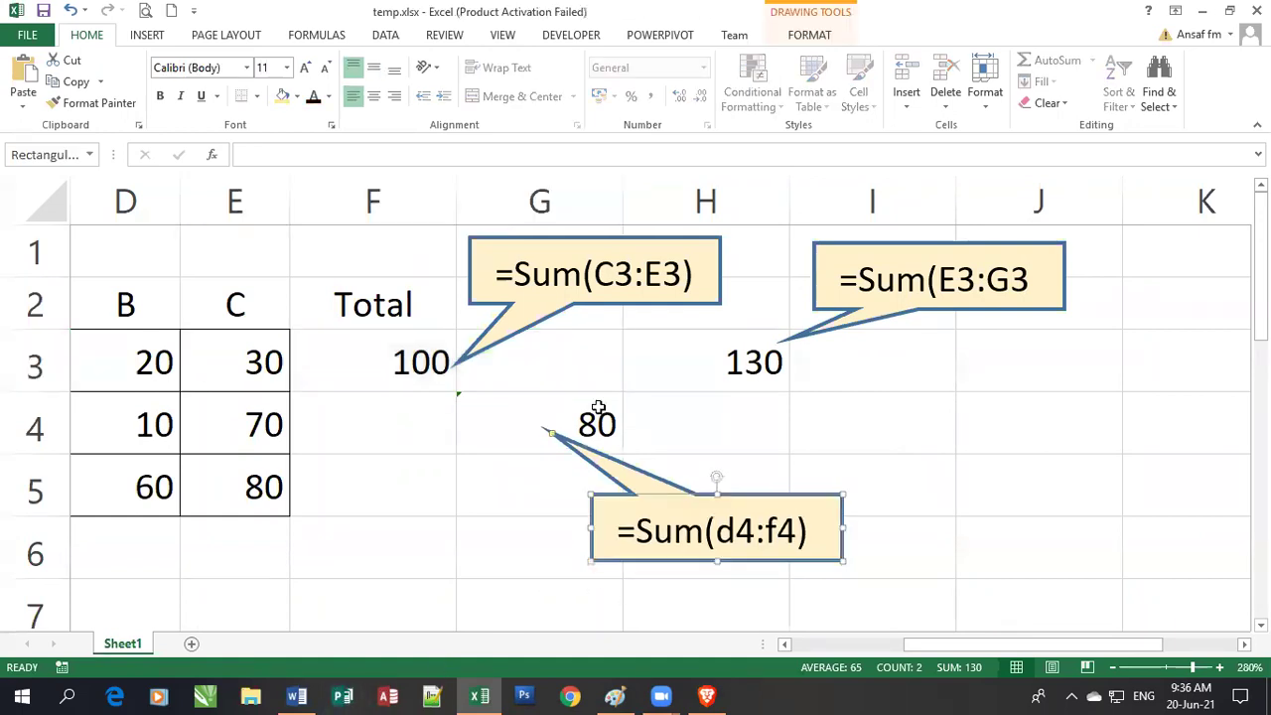
pyautogui.click(410, 360)
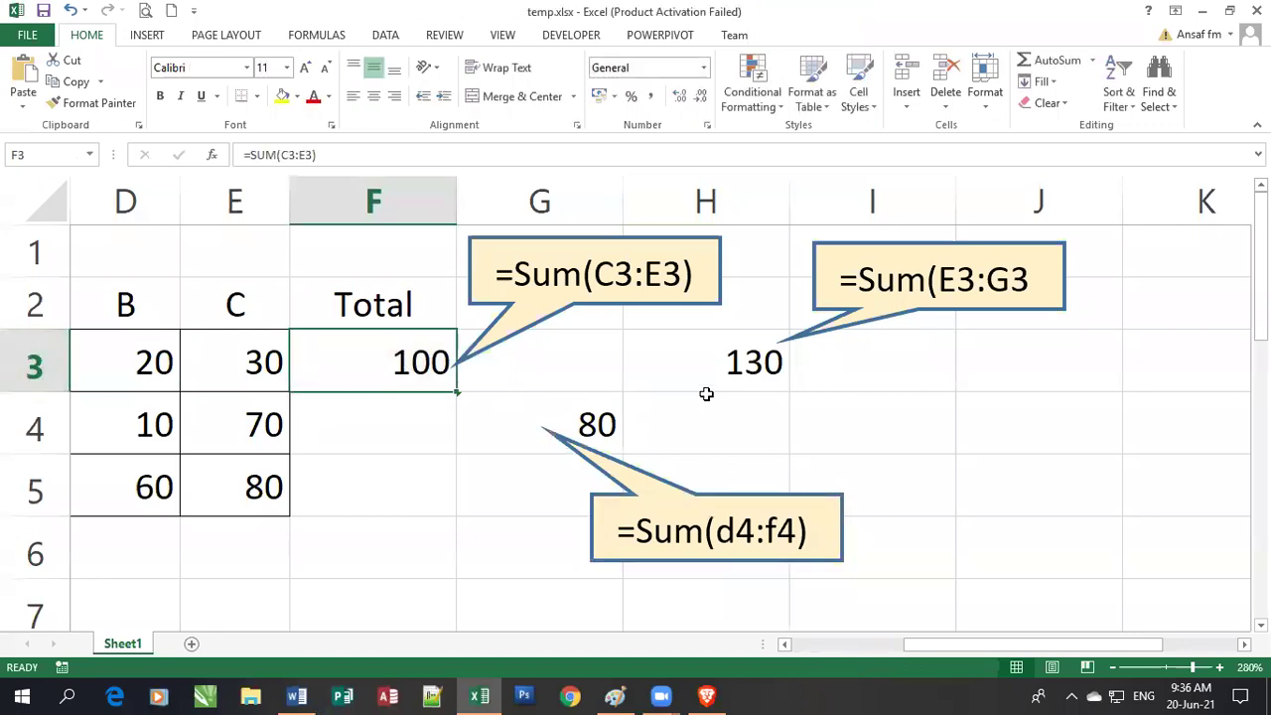
pyautogui.click(747, 361)
pyautogui.click(568, 366)
pyautogui.click(402, 362)
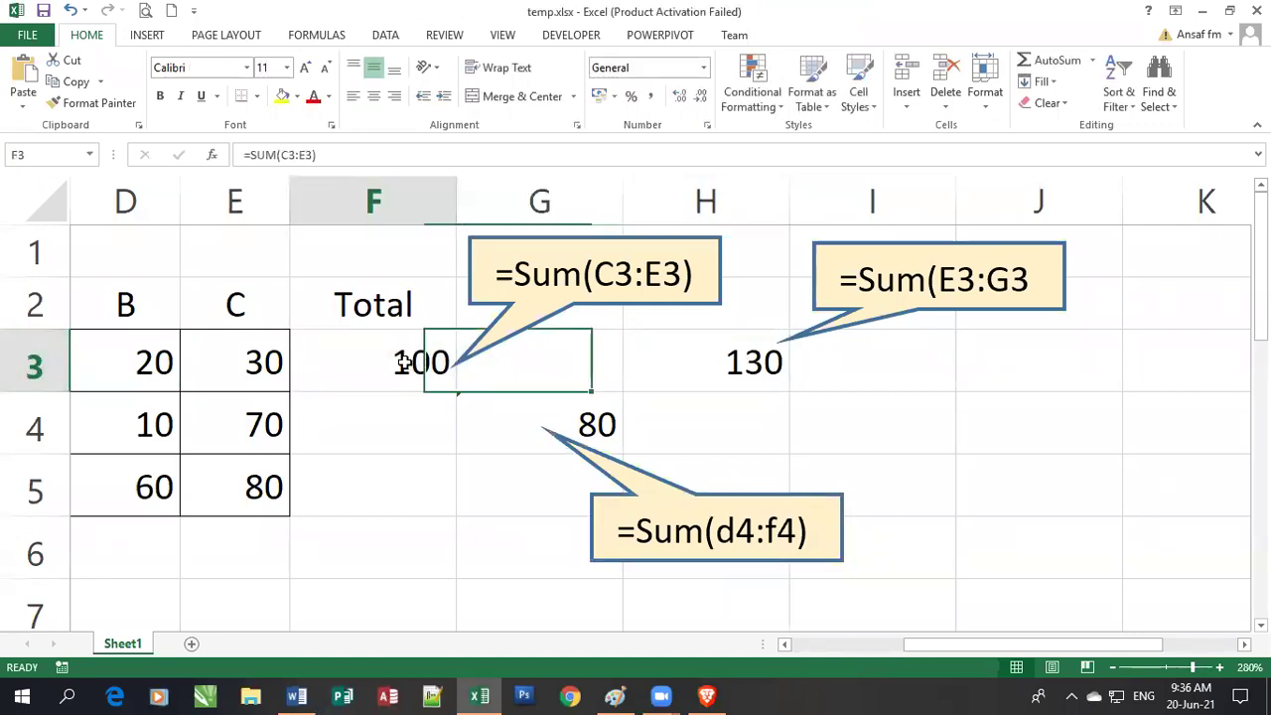
pyautogui.click(264, 360)
pyautogui.click(390, 350)
pyautogui.click(556, 354)
pyautogui.click(394, 358)
pyautogui.click(256, 357)
pyautogui.click(381, 360)
pyautogui.click(519, 375)
pyautogui.click(417, 367)
pyautogui.click(260, 363)
pyautogui.moveTo(260, 363); pyautogui.dragTo(539, 361)
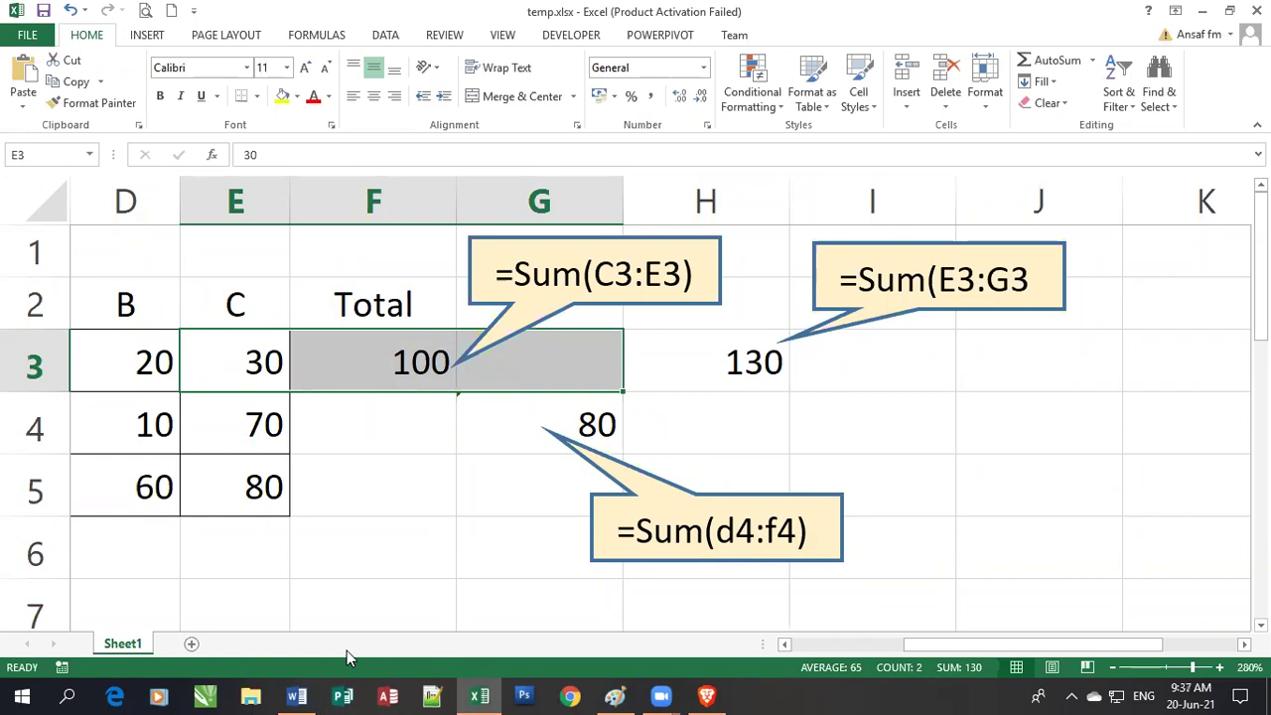
# Widen the callout beside H3 so that =Sum(E3:G3) fits on one line
pyautogui.click(967, 361)
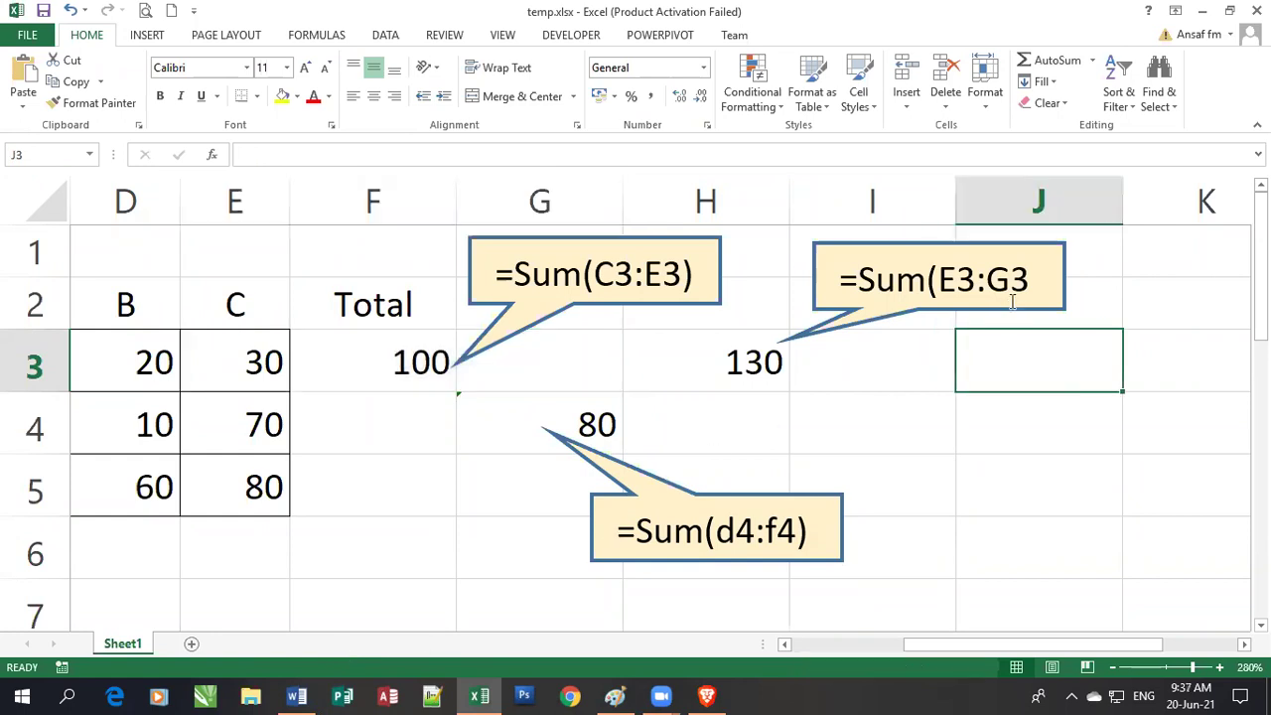
pyautogui.click(1011, 280)
pyautogui.moveTo(1062, 283); pyautogui.dragTo(1081, 278)
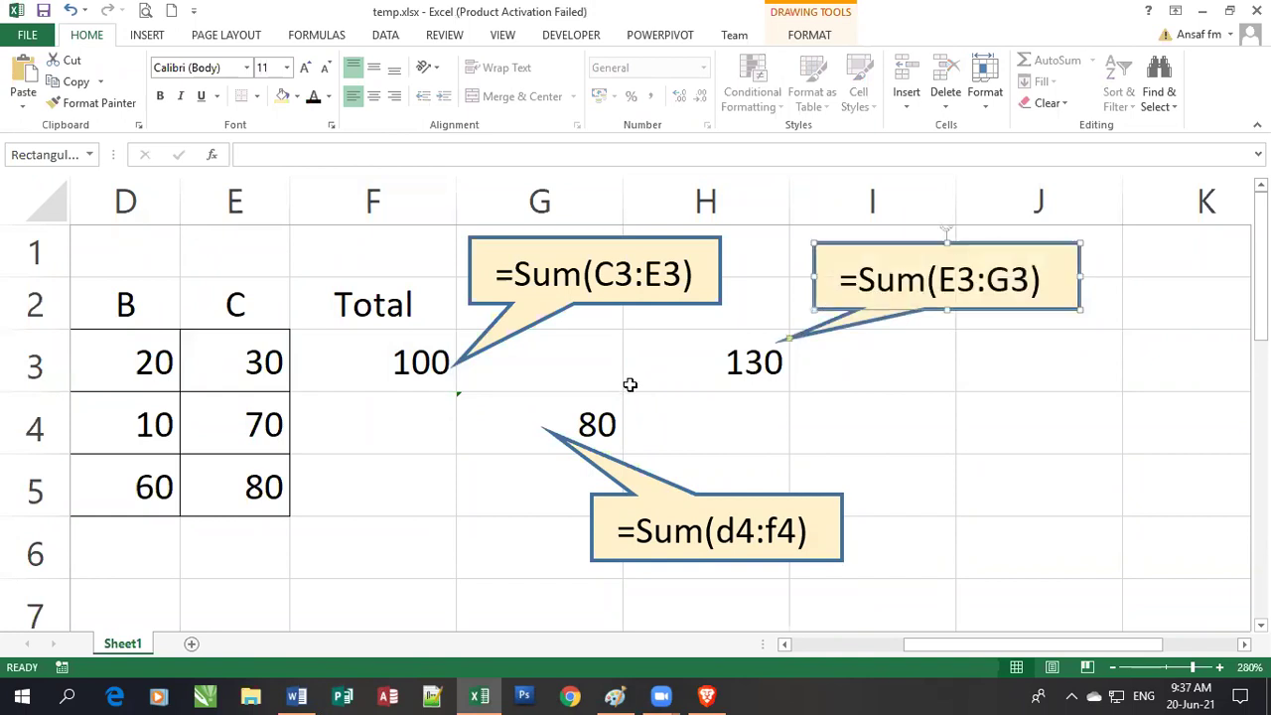
# Compare the formulas in H3 and F3, and examine the range C3:E3 that the total in F3 adds up
pyautogui.click(717, 382)
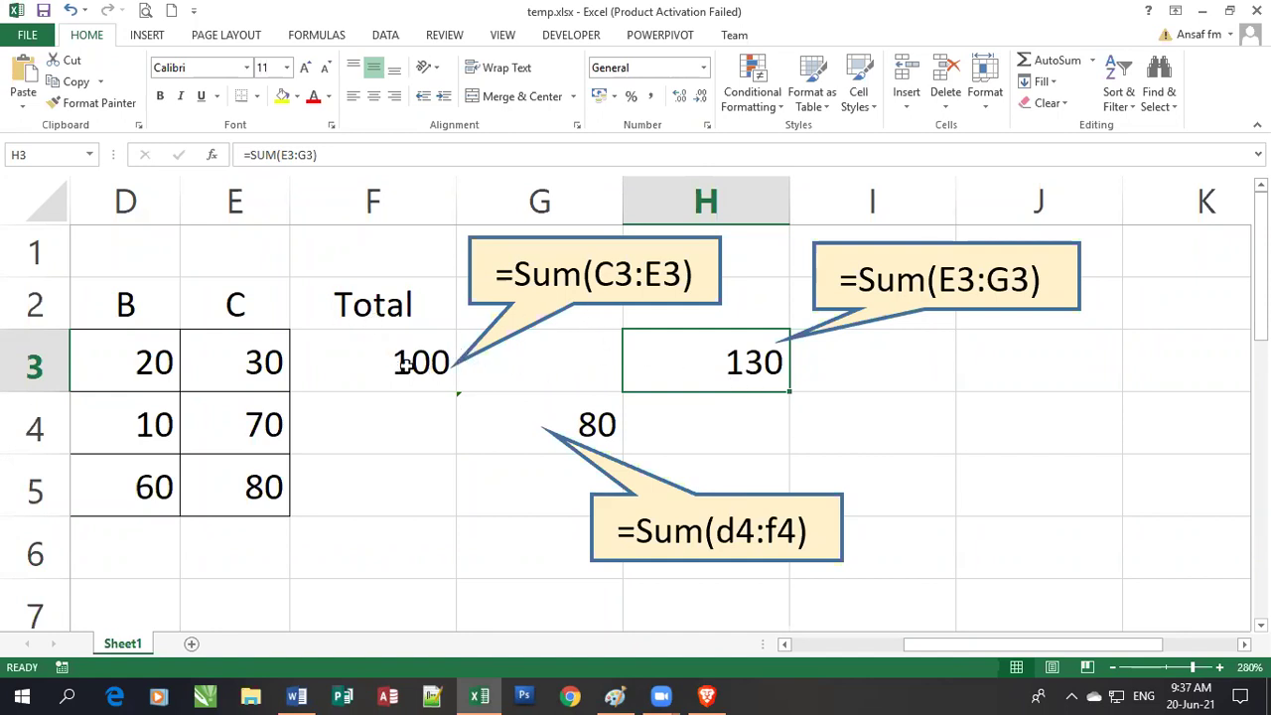
pyautogui.click(406, 366)
pyautogui.click(829, 649)
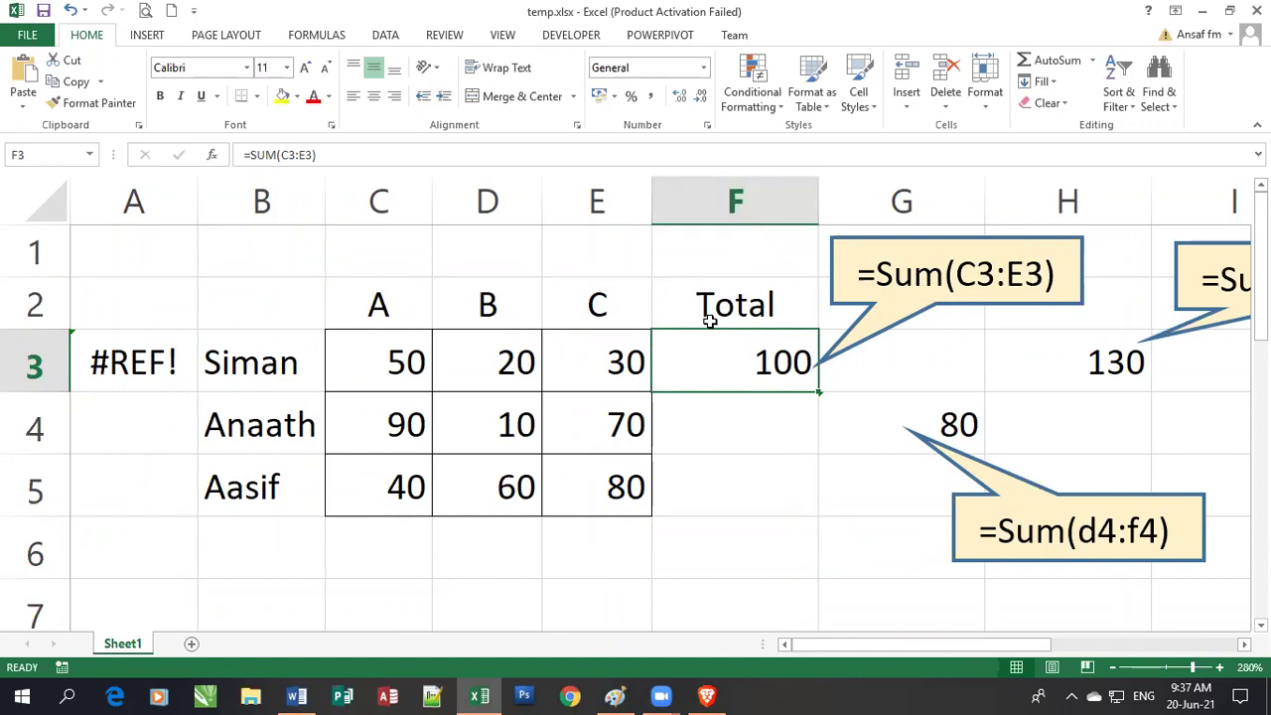
pyautogui.moveTo(414, 358); pyautogui.dragTo(618, 363)
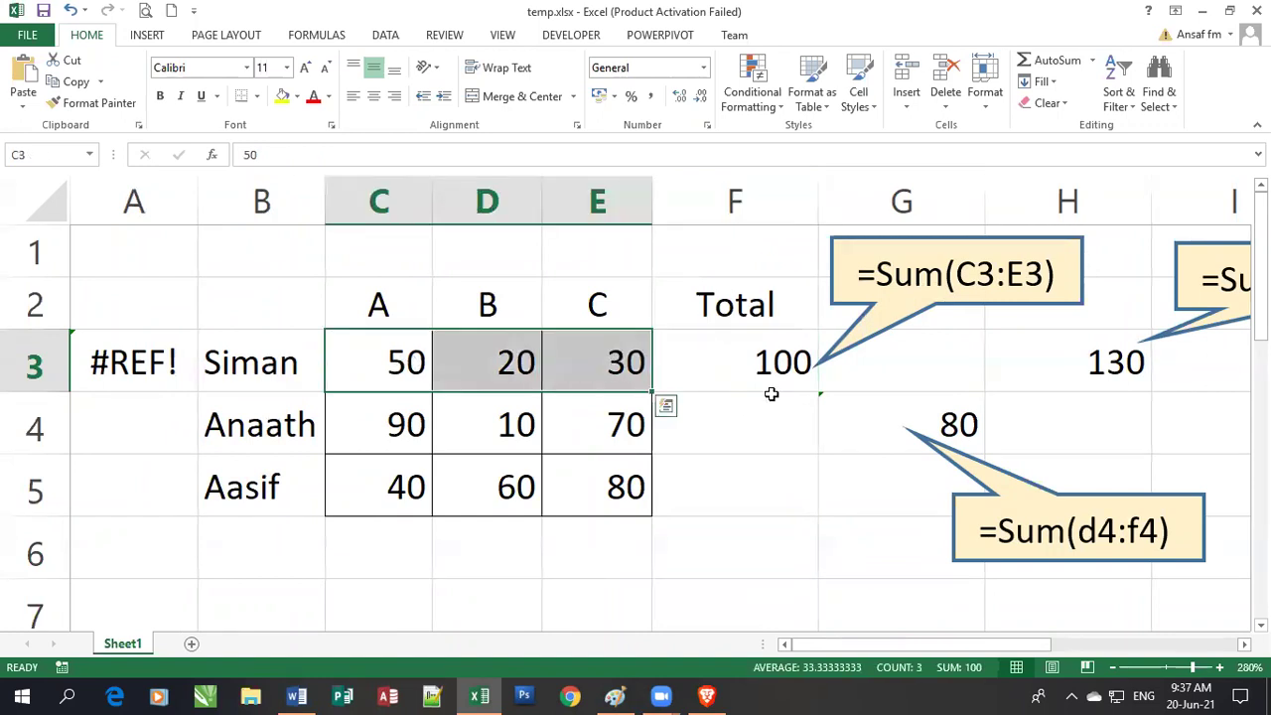
pyautogui.click(755, 362)
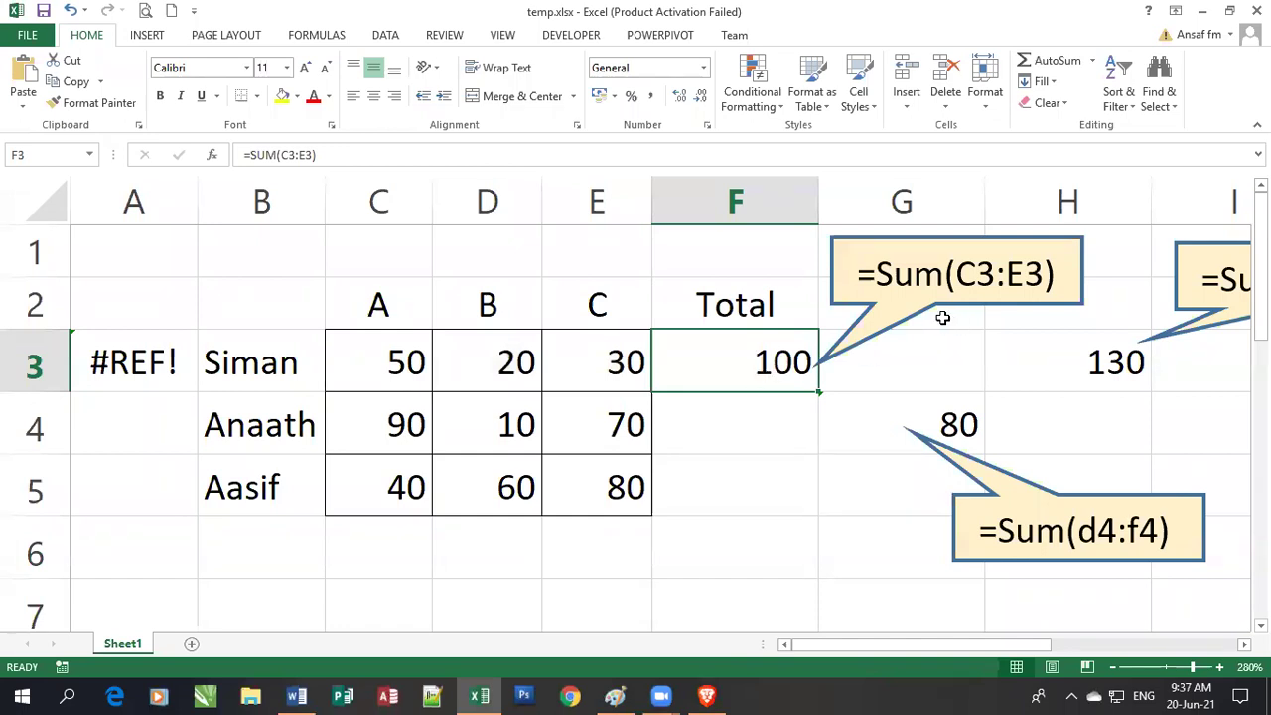
# Change F3's formula to =SUM(C3:F3) so that it includes its own cell, and accept the circular reference warning
pyautogui.doubleClick(757, 364)
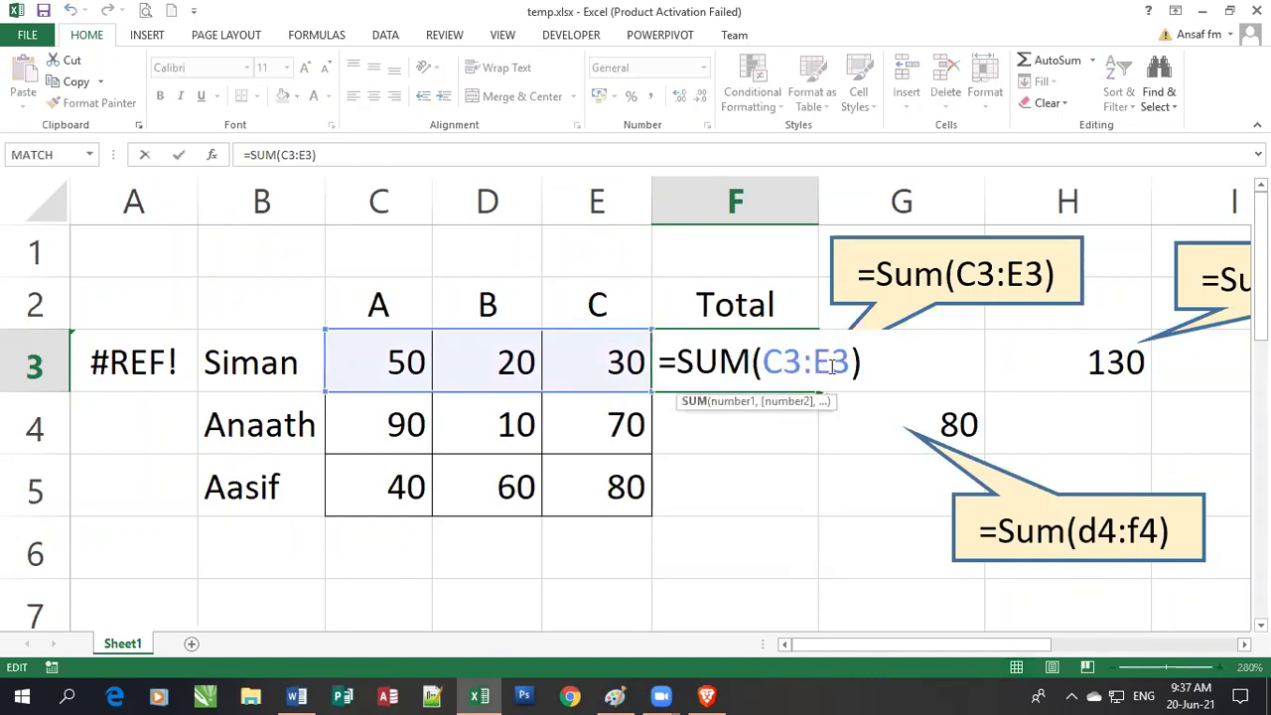
pyautogui.moveTo(823, 365); pyautogui.dragTo(818, 365)
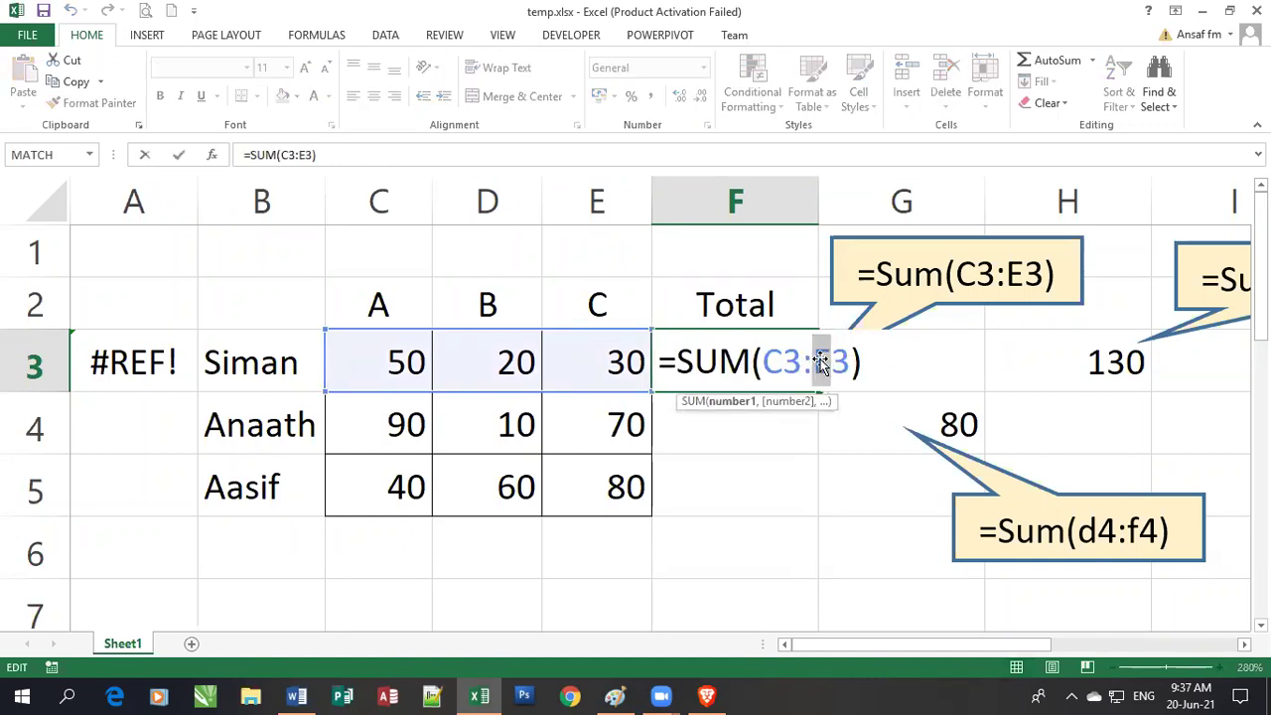
pyautogui.write('f')
pyautogui.press('Return')
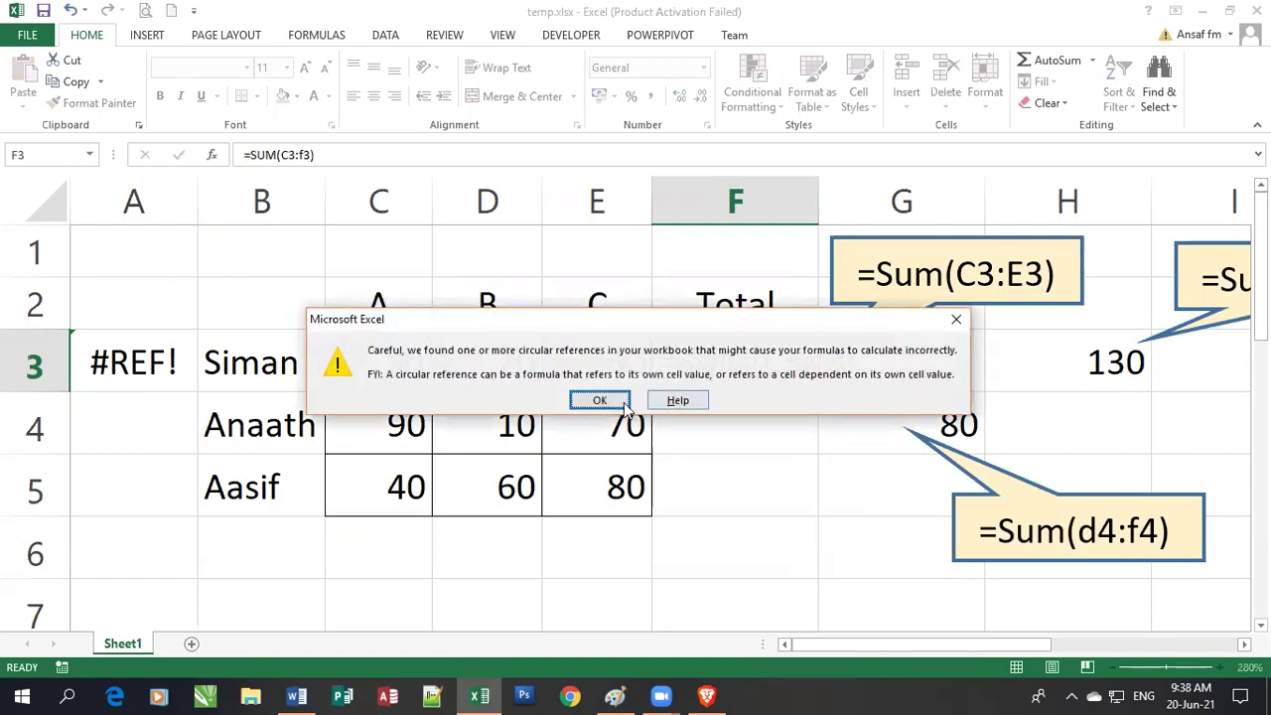
pyautogui.click(592, 402)
pyautogui.click(800, 358)
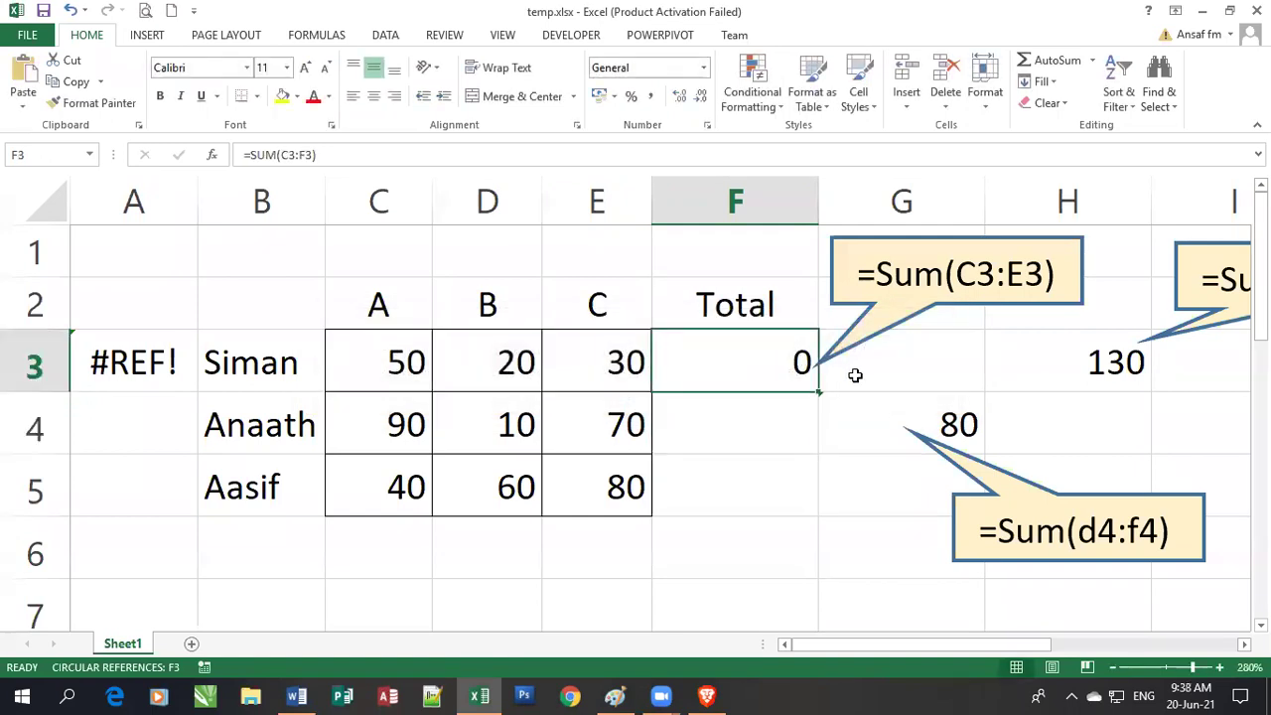
# Restore the total formula in F3 to =SUM(C3:E3)
pyautogui.doubleClick(789, 381)
pyautogui.moveTo(829, 364); pyautogui.dragTo(813, 364)
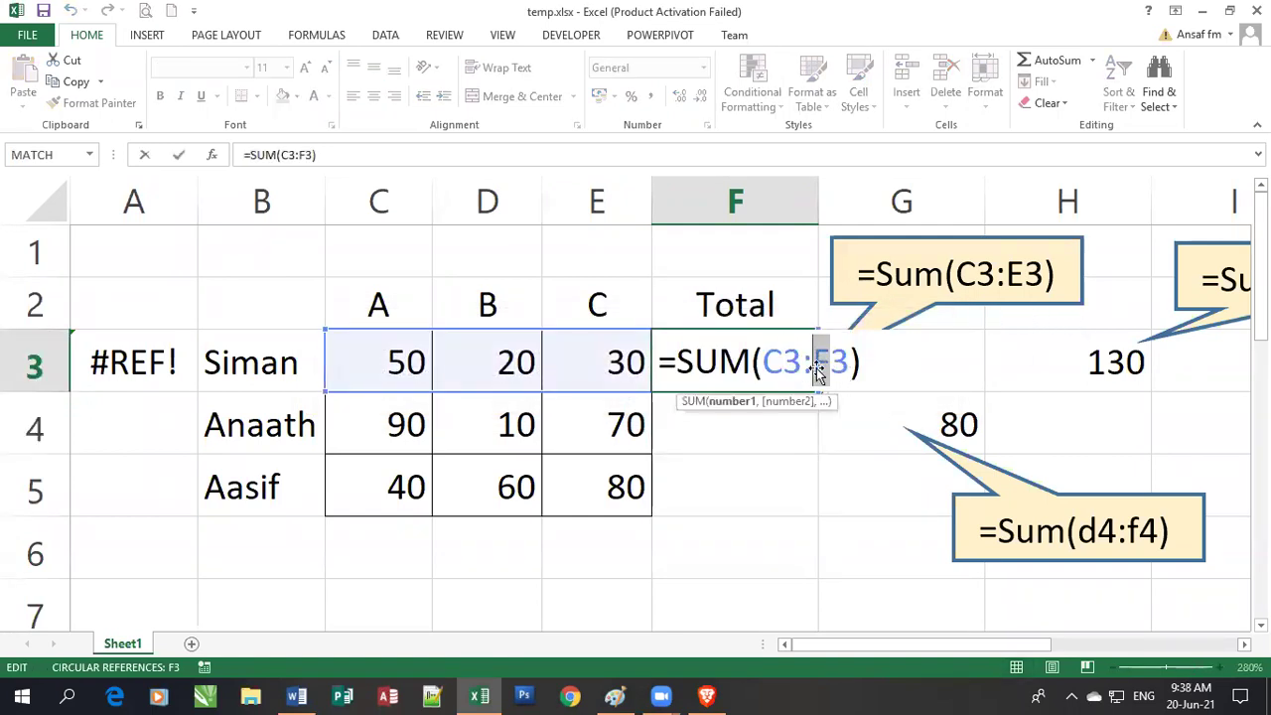
pyautogui.write('E')
pyautogui.click(786, 478)
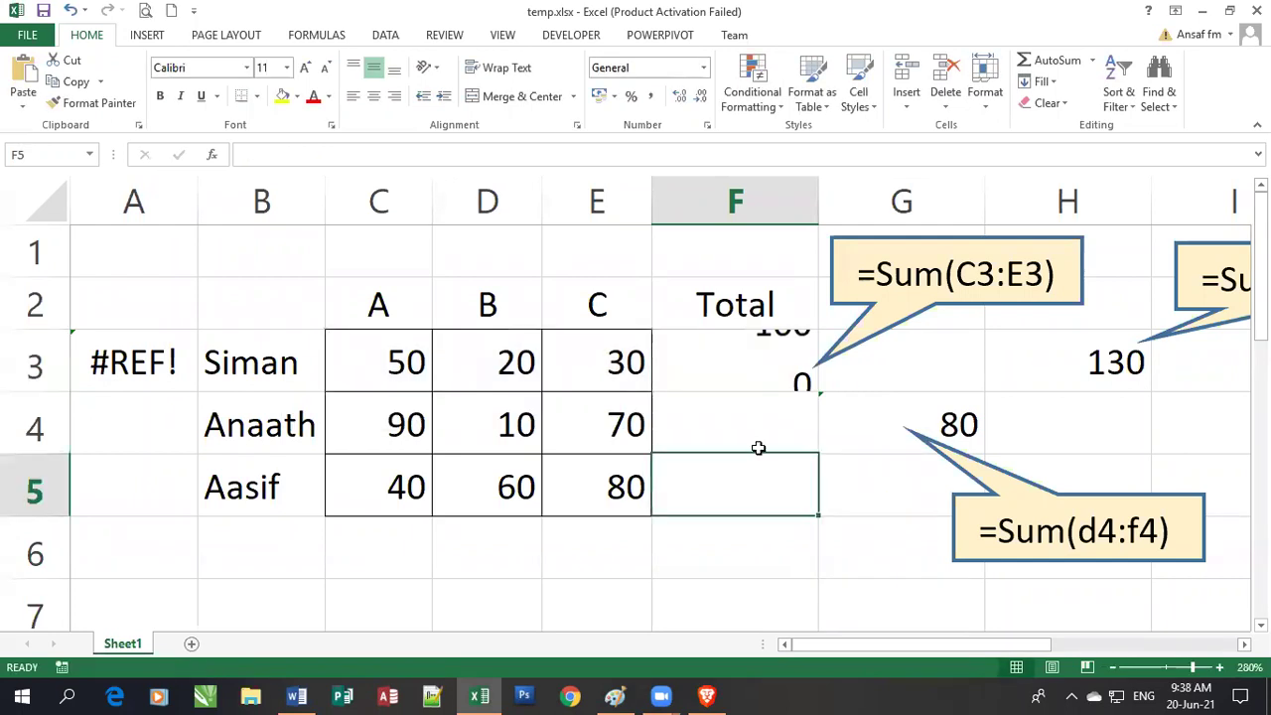
pyautogui.click(767, 358)
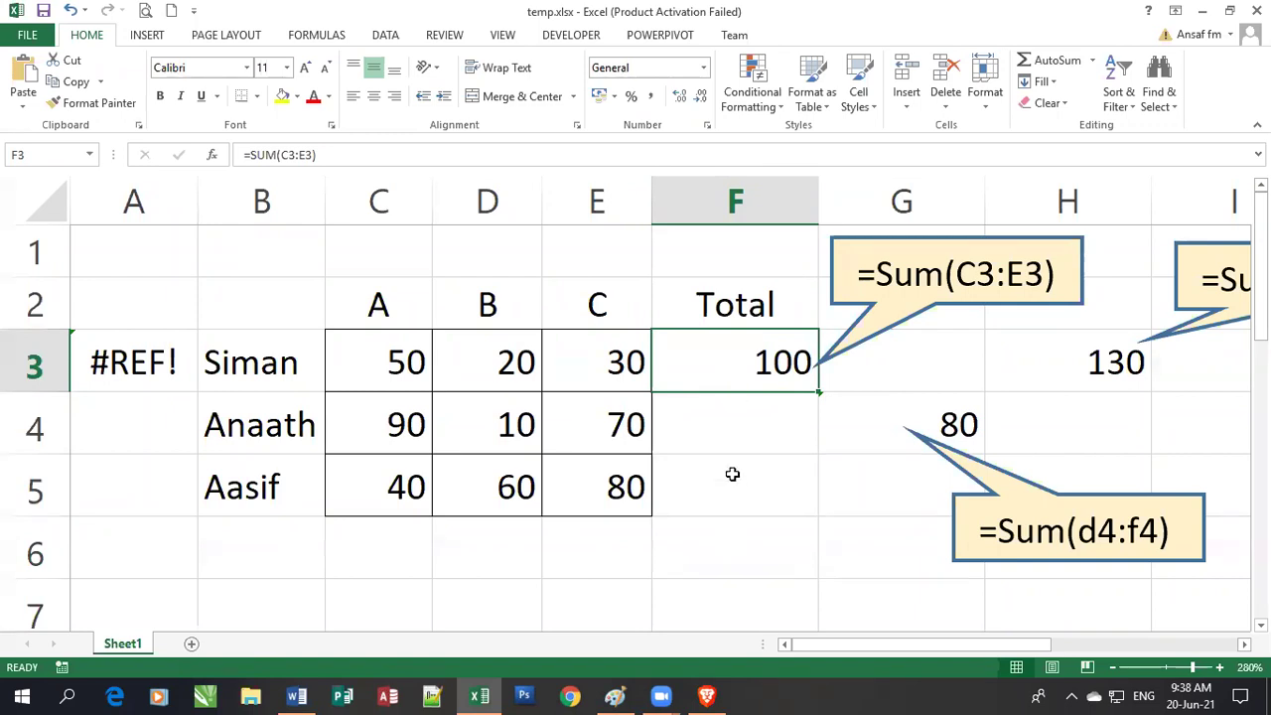
# Enter =Sum(C3:G7) in F6, a range that includes its own cell, and accept the circular reference warning
pyautogui.scroll(-1, 689, 554)
pyautogui.scroll(1, 689, 551)
pyautogui.click(682, 547)
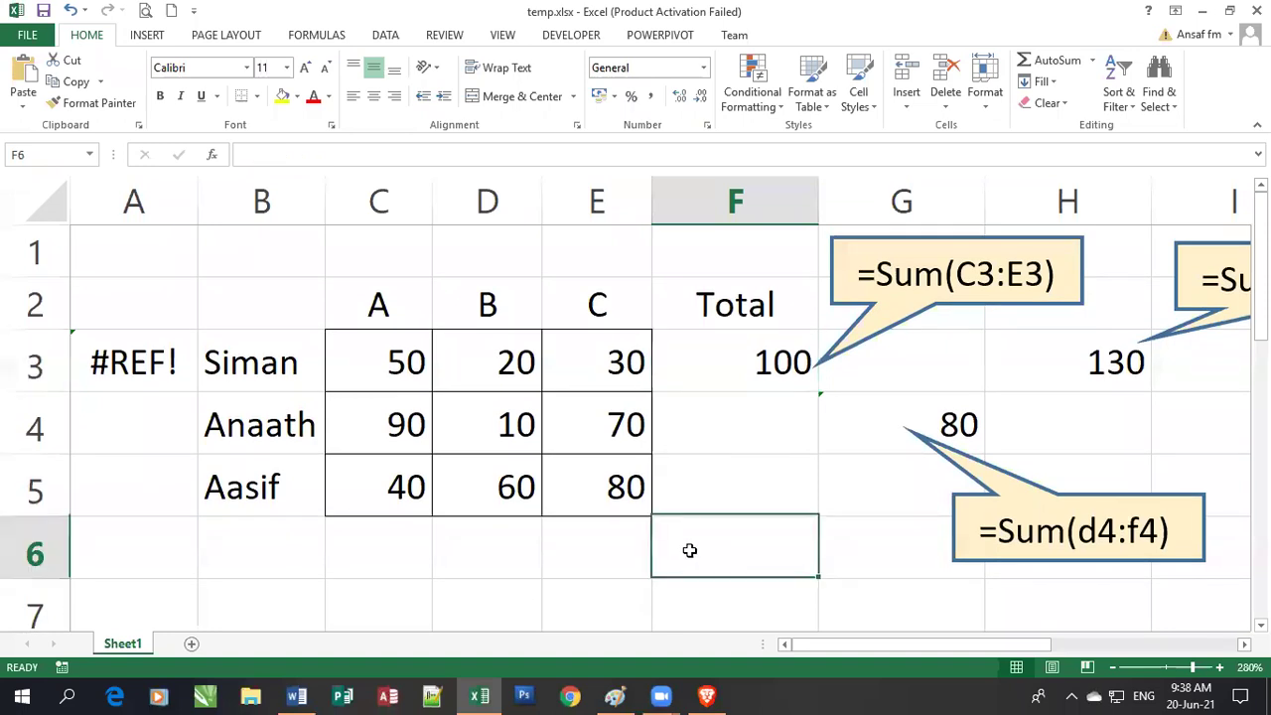
pyautogui.write('=')
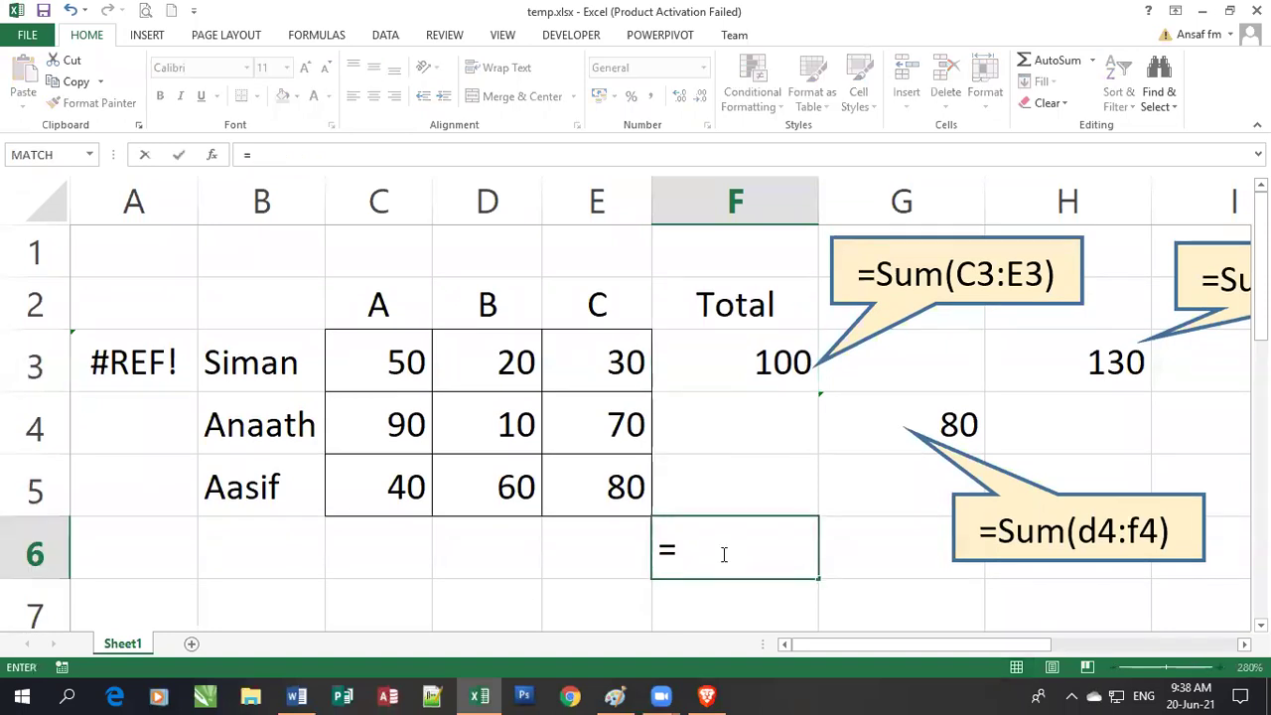
pyautogui.write('Sum(')
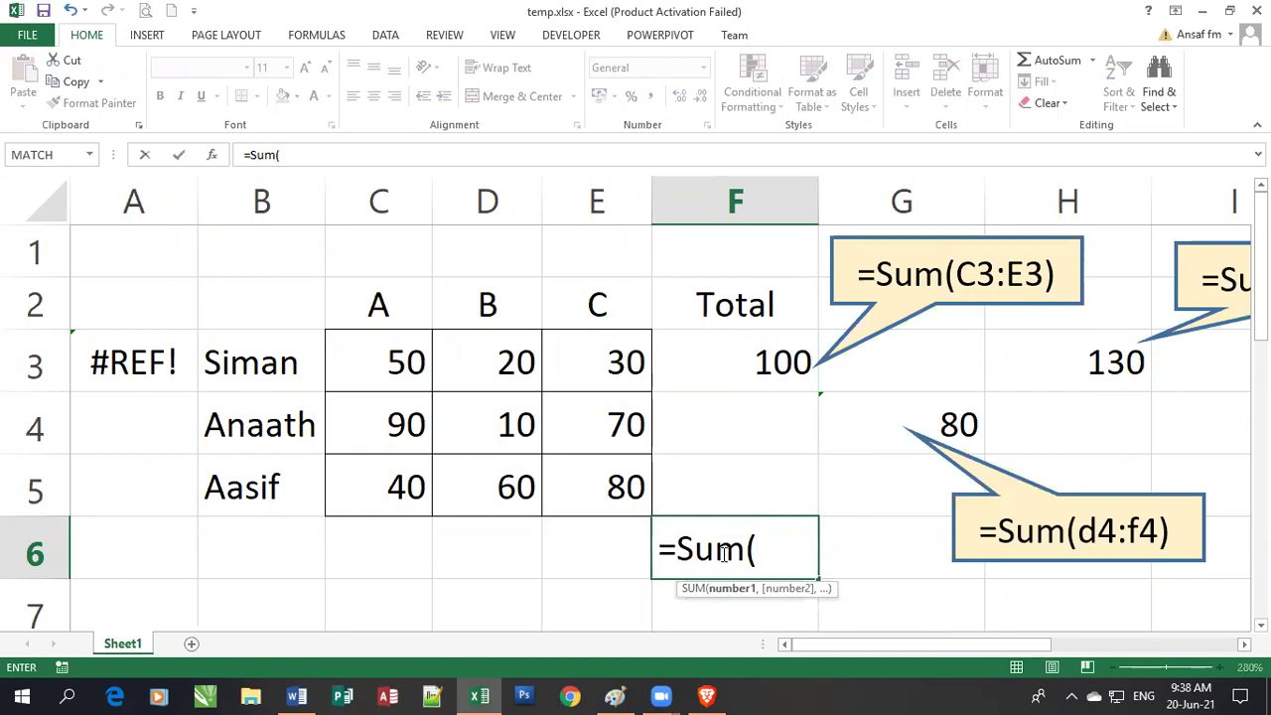
pyautogui.write('C3')
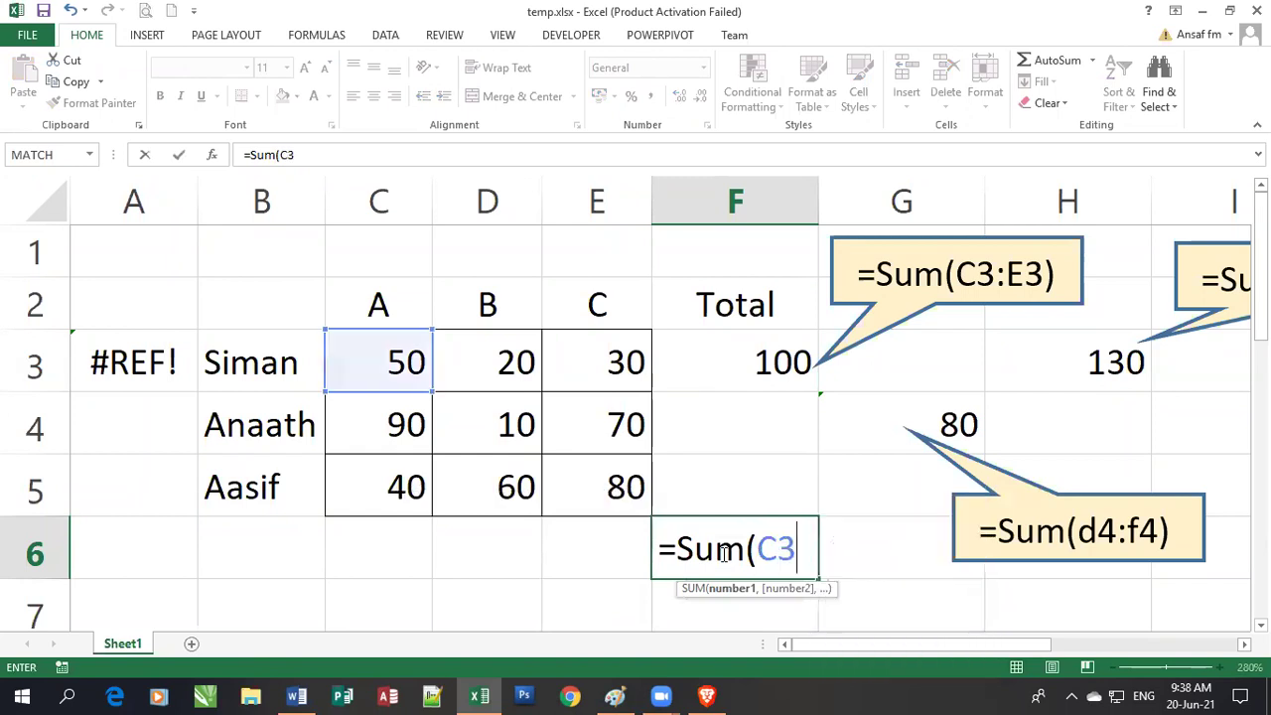
pyautogui.scroll(-1, 905, 582)
pyautogui.scroll(1, 905, 582)
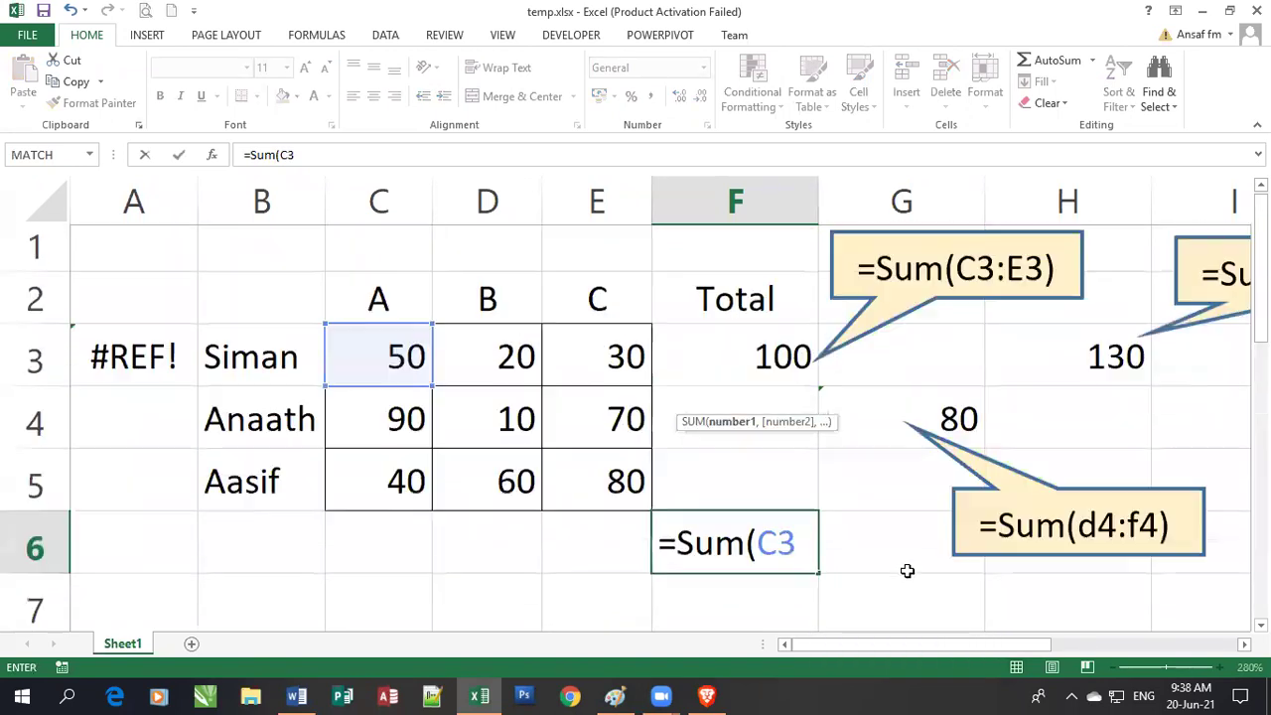
pyautogui.write(':')
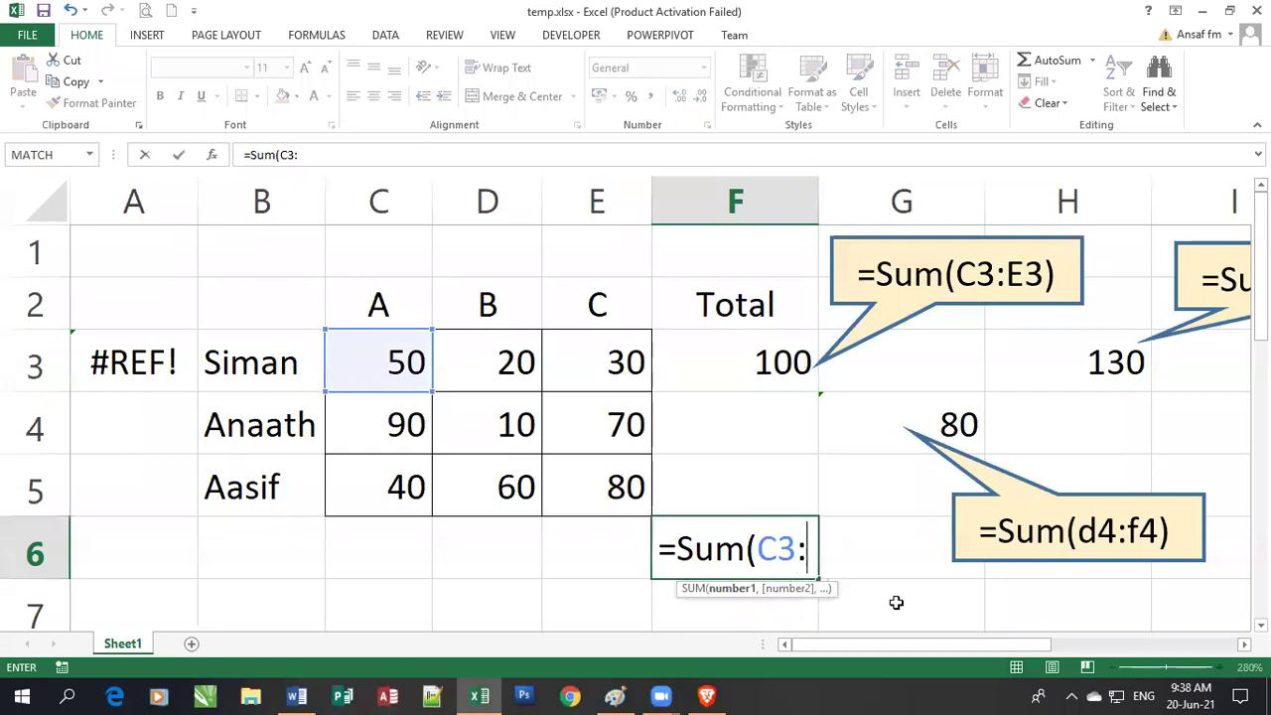
pyautogui.write('G7')
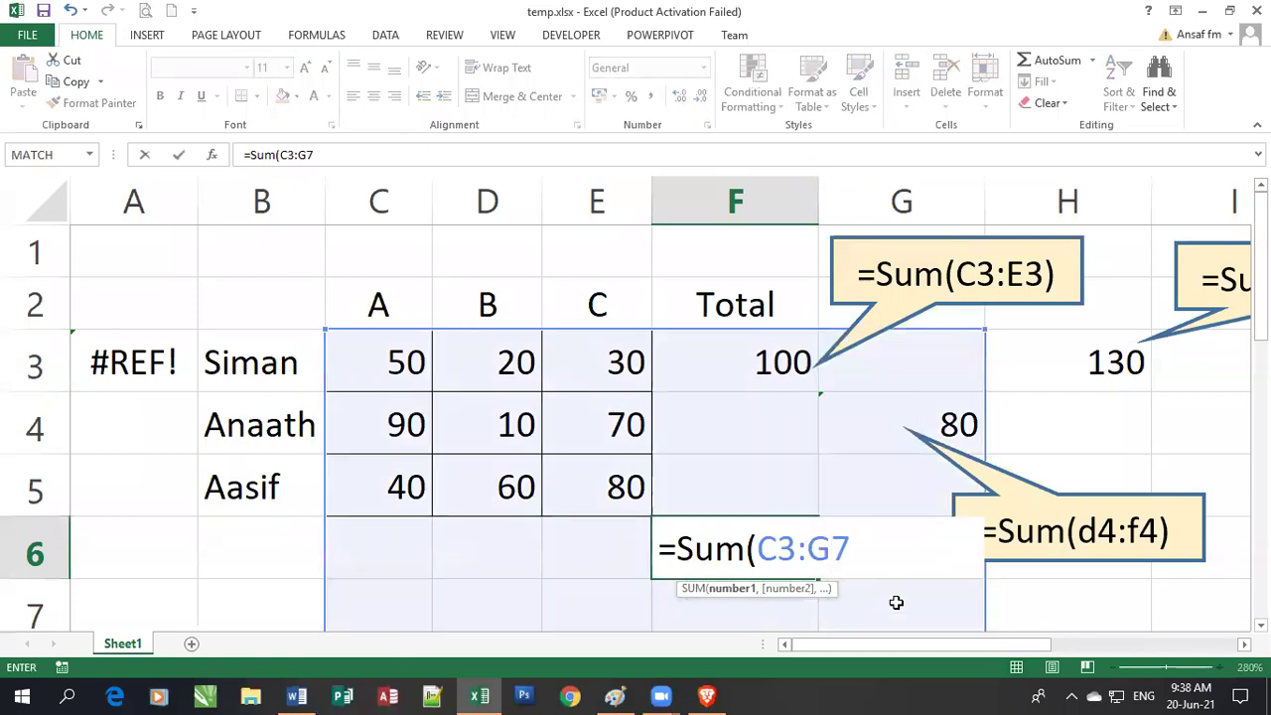
pyautogui.scroll(-2, 491, 293)
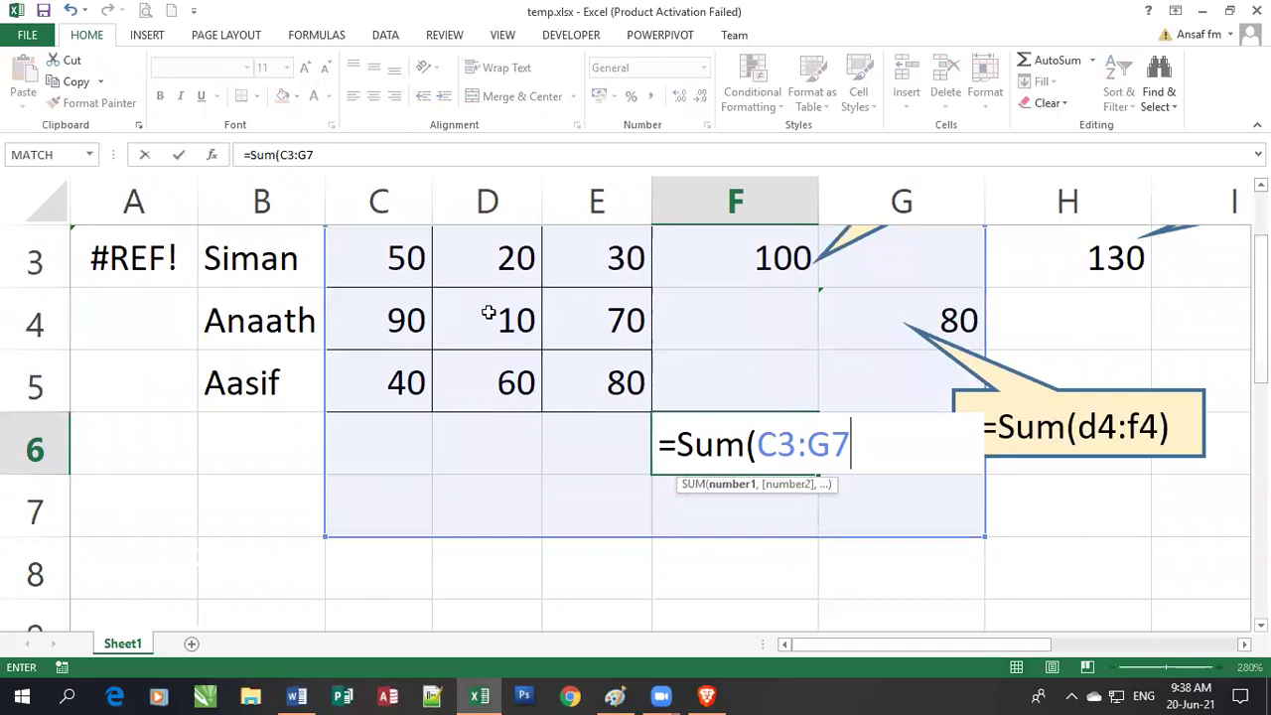
pyautogui.scroll(1, 579, 298)
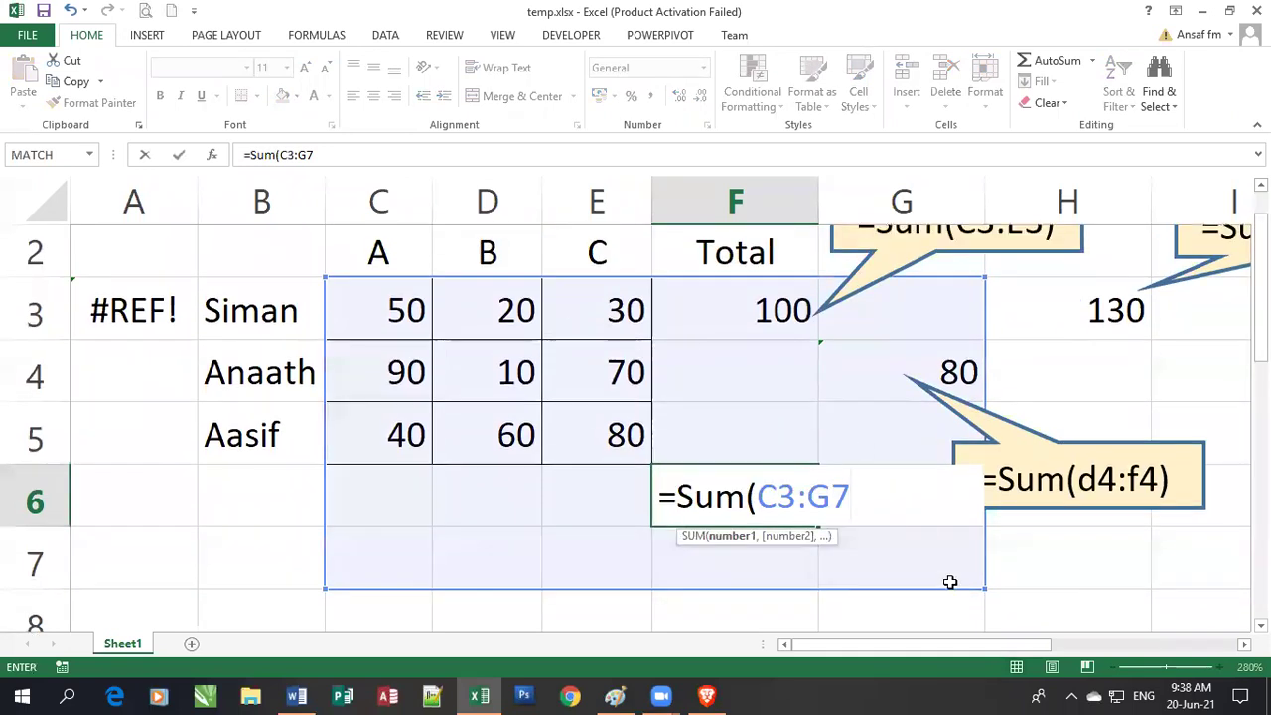
pyautogui.write(')')
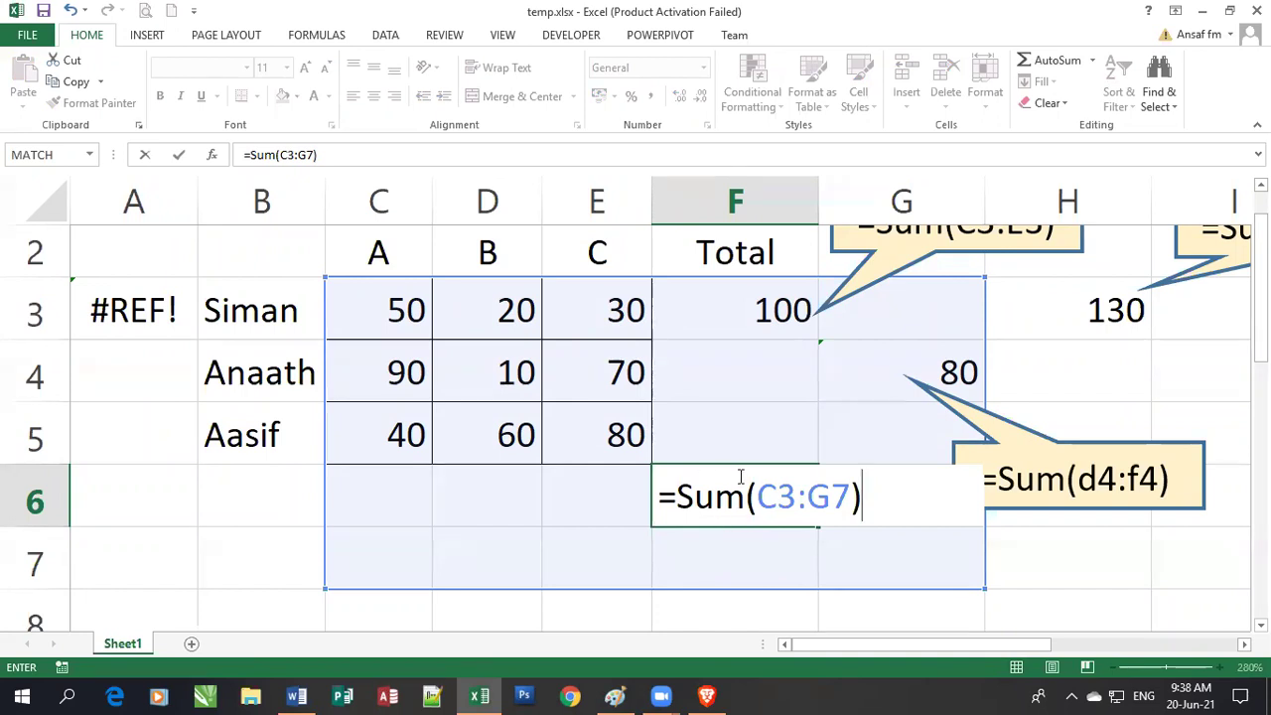
pyautogui.press('Return')
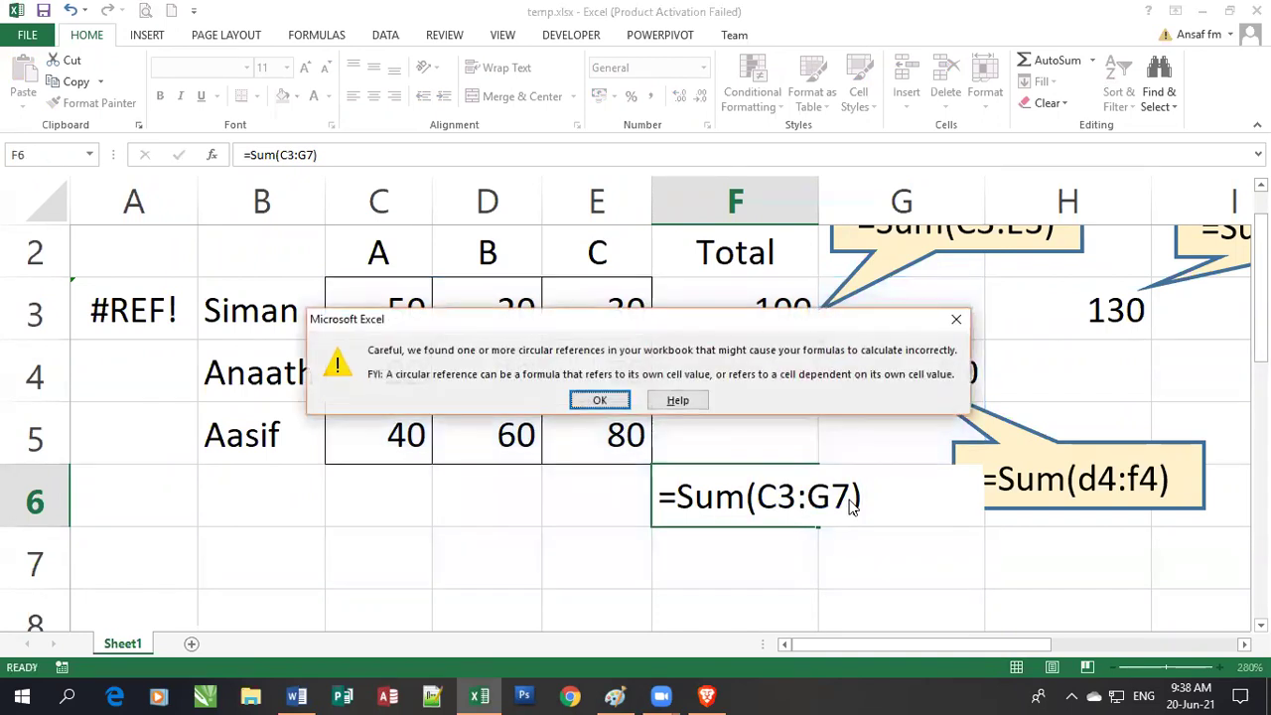
pyautogui.click(596, 404)
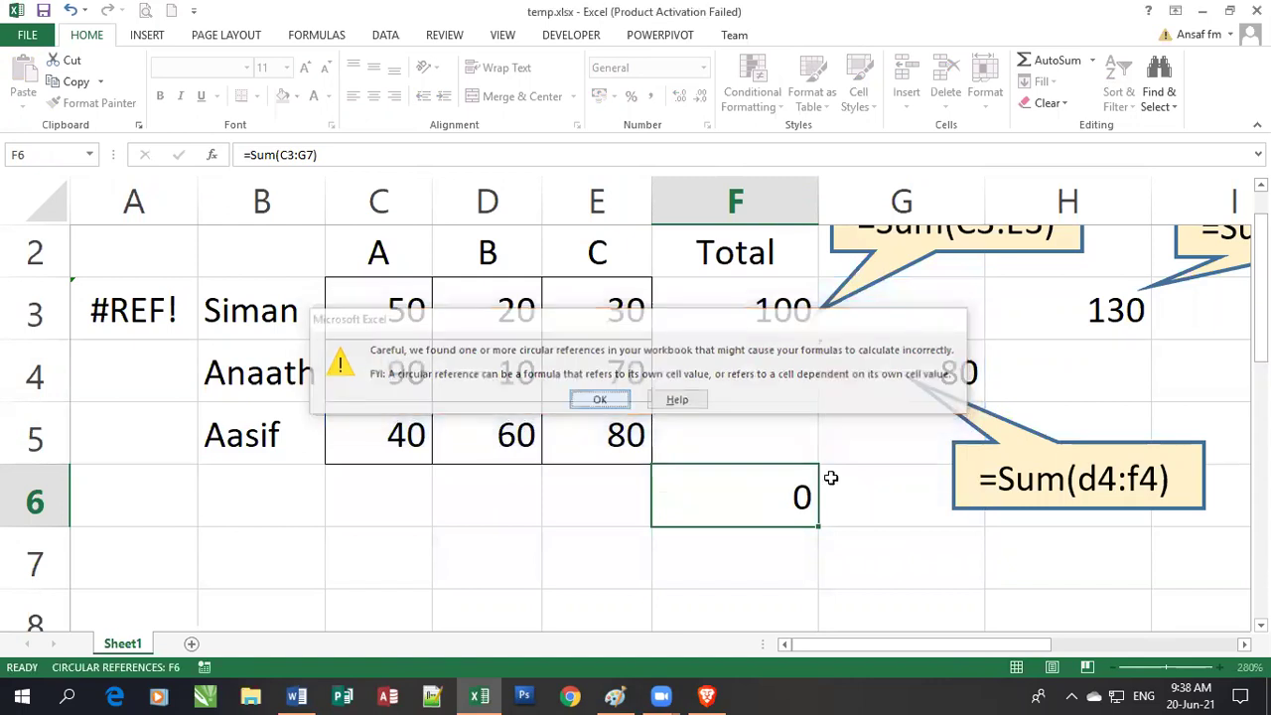
# Clear the circular formula from F6
pyautogui.click(760, 491)
pyautogui.press('Delete')
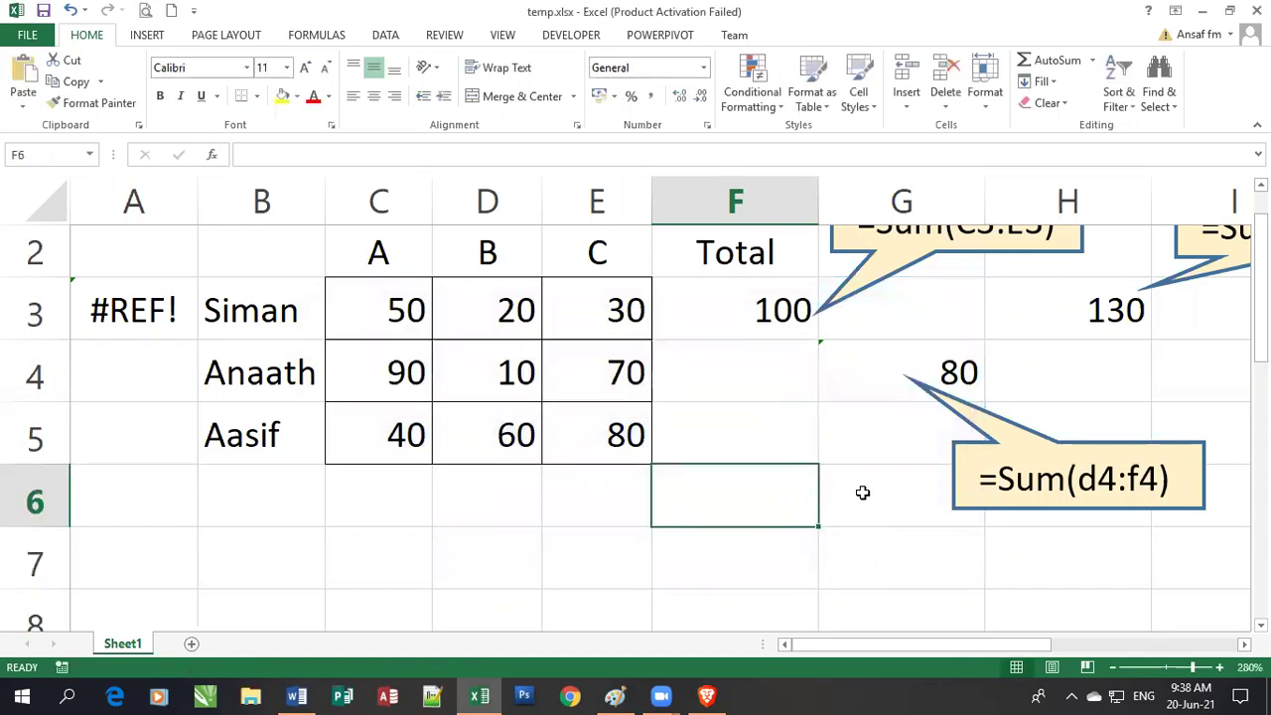
# Enter =Sum(c3:g7) in G10, outside the summed range
pyautogui.scroll(-1, 785, 533)
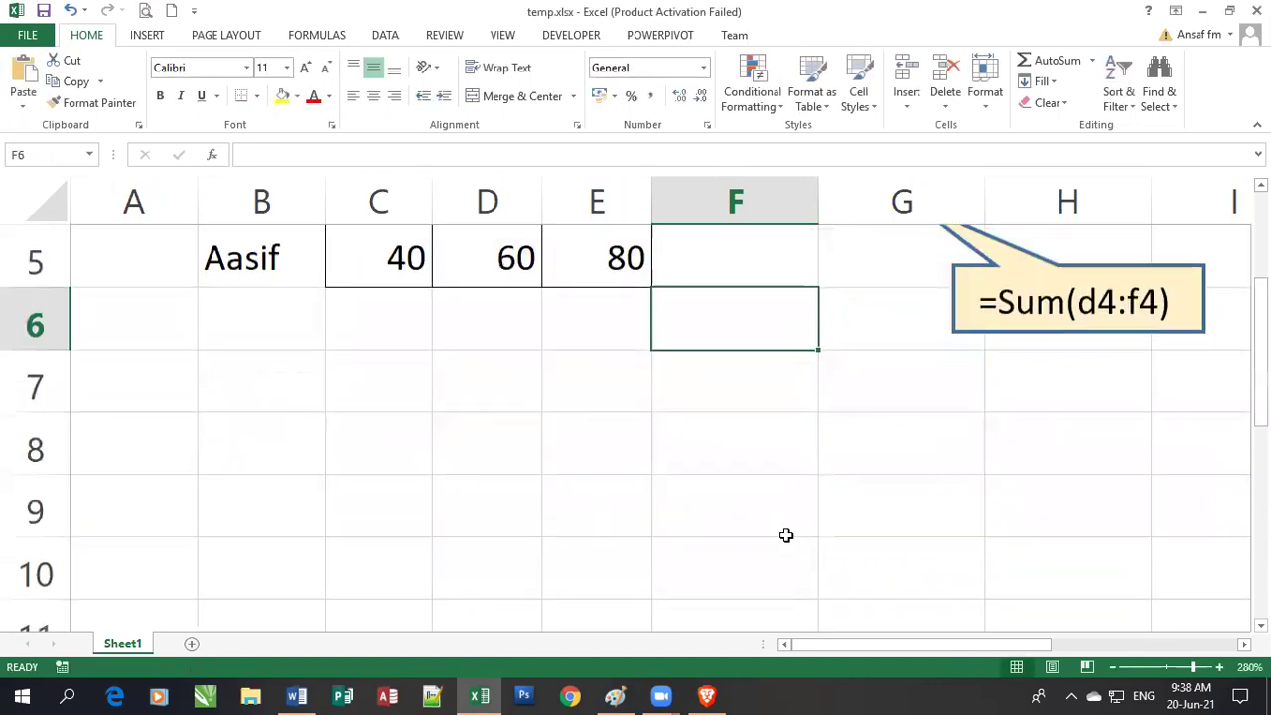
pyautogui.click(859, 546)
pyautogui.write('=S')
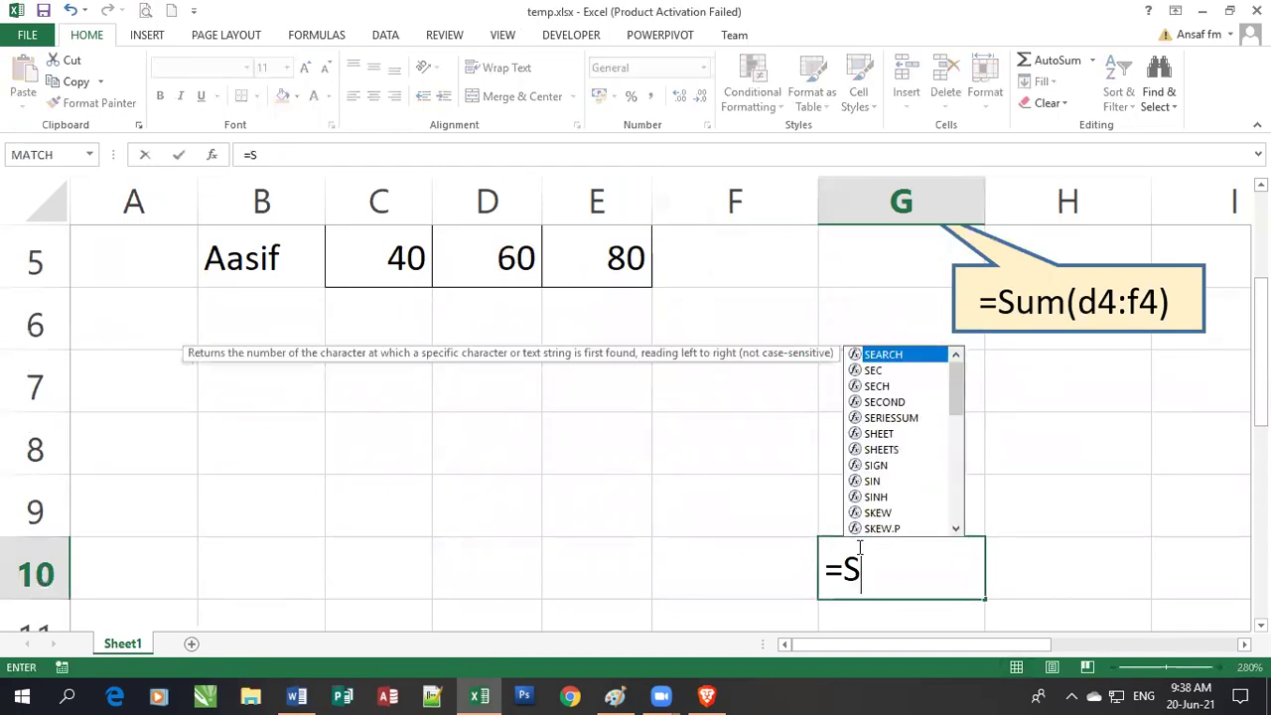
pyautogui.write('um(c3')
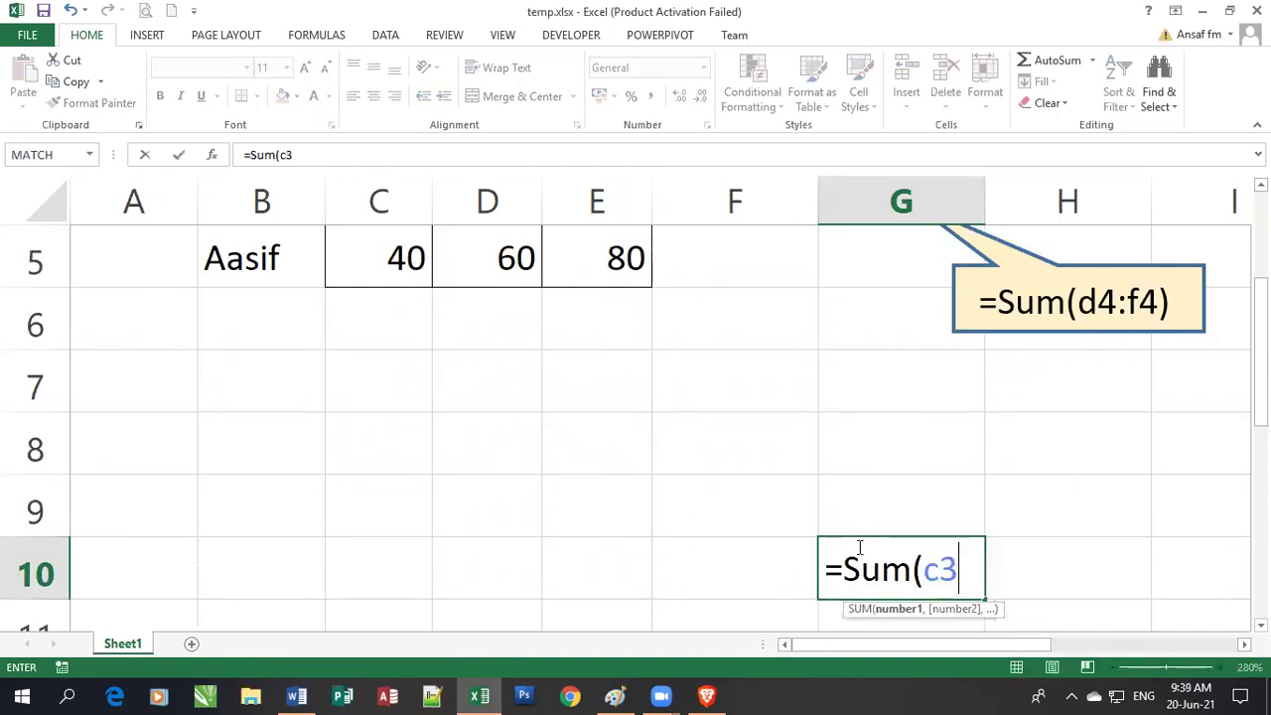
pyautogui.write(':g7)')
pyautogui.press('Return')
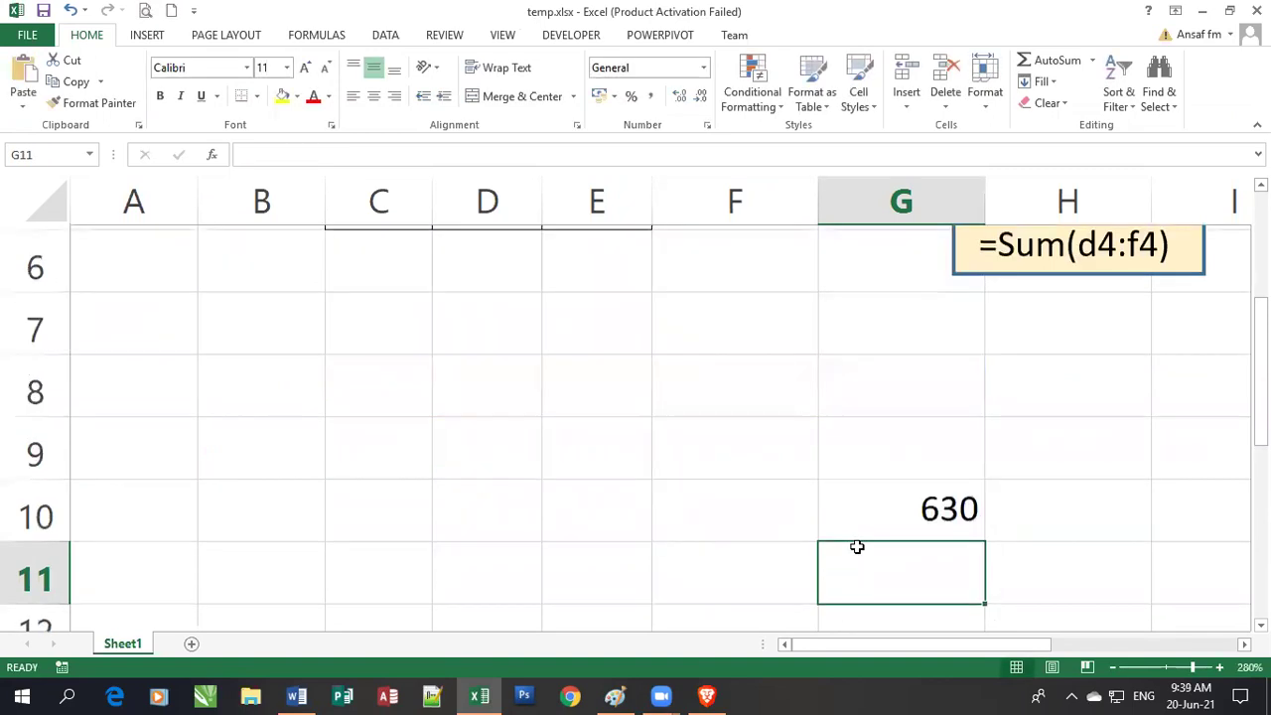
# Add all borders and a light green fill to the range C3:G7
pyautogui.scroll(1, 1142, 447)
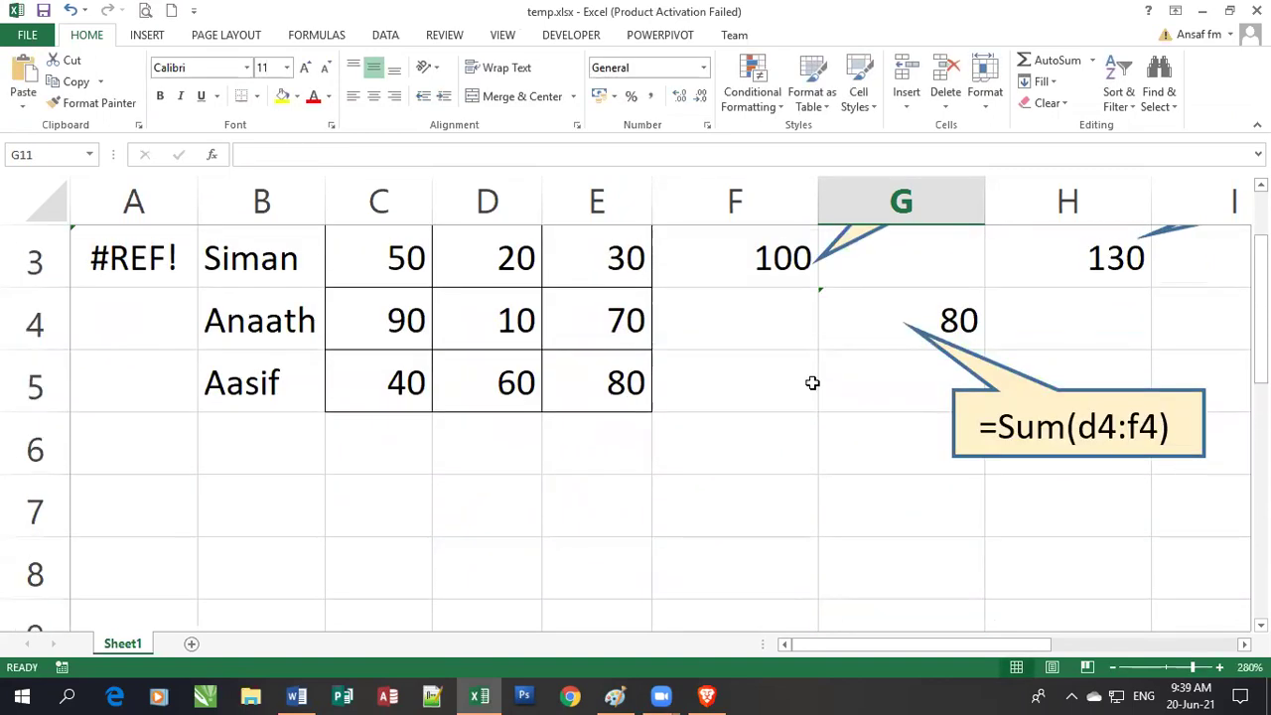
pyautogui.scroll(1, 813, 383)
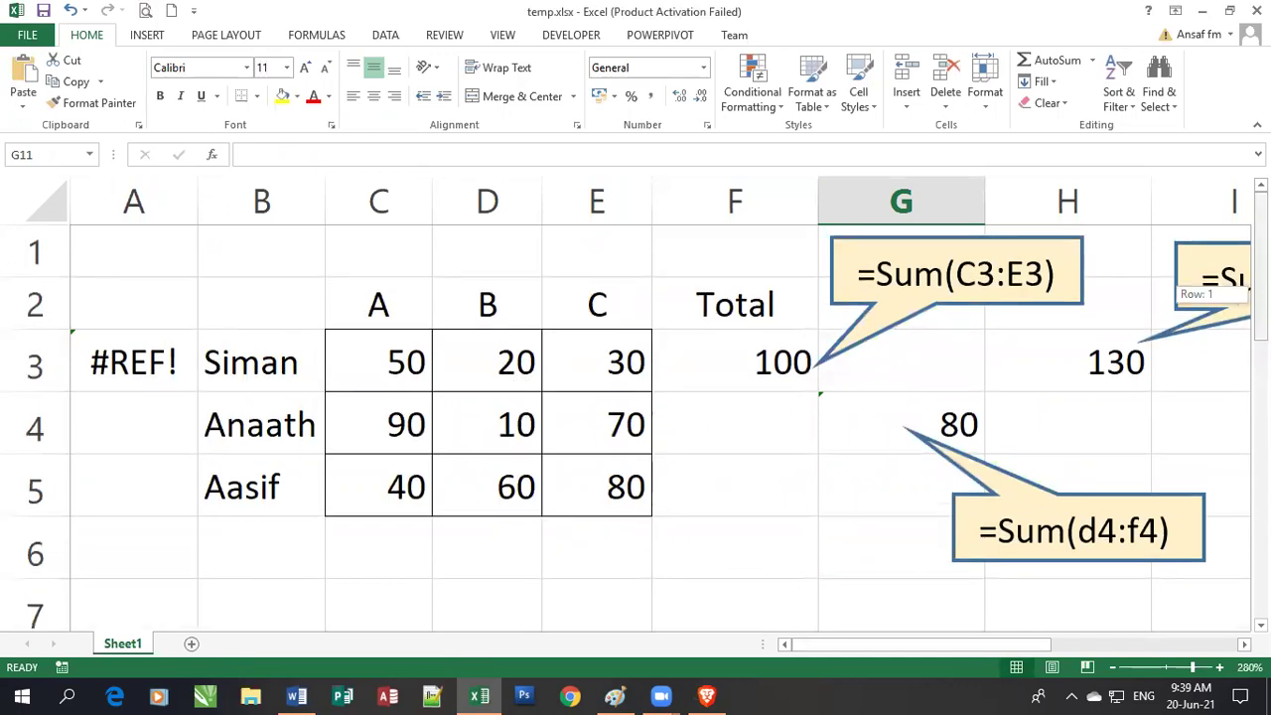
pyautogui.scroll(-1, 774, 338)
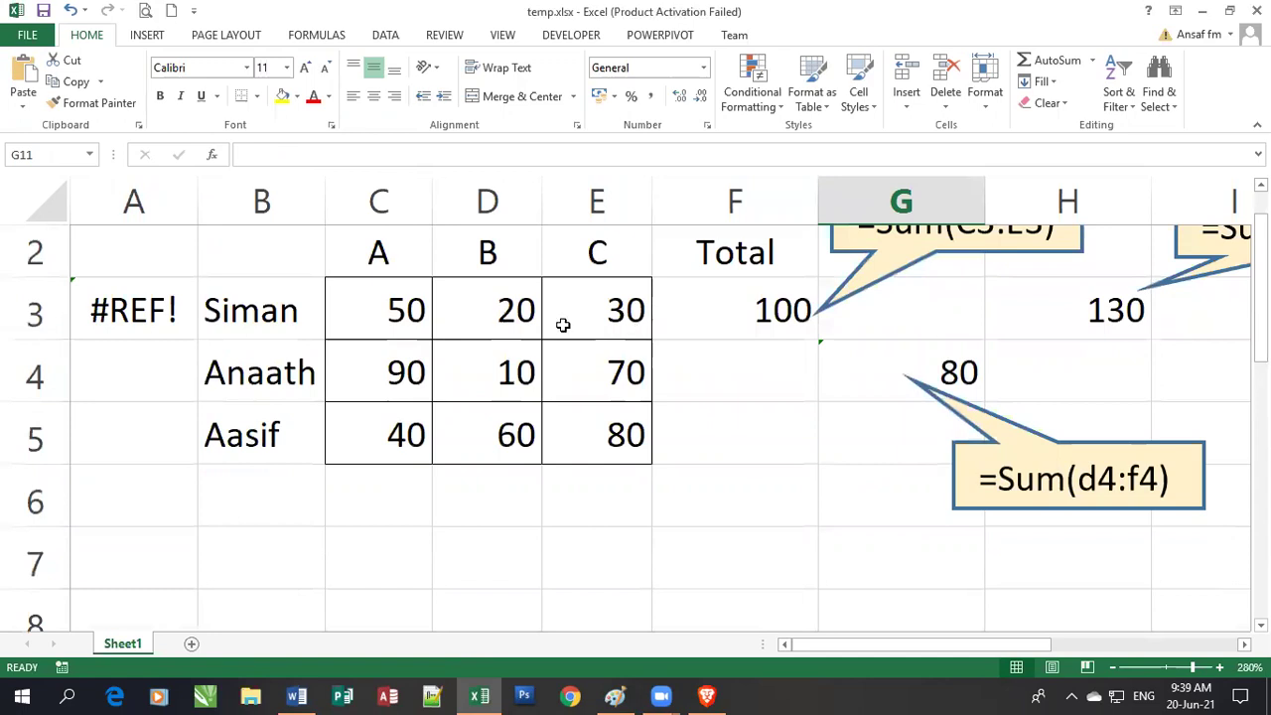
pyautogui.moveTo(420, 321); pyautogui.dragTo(880, 536)
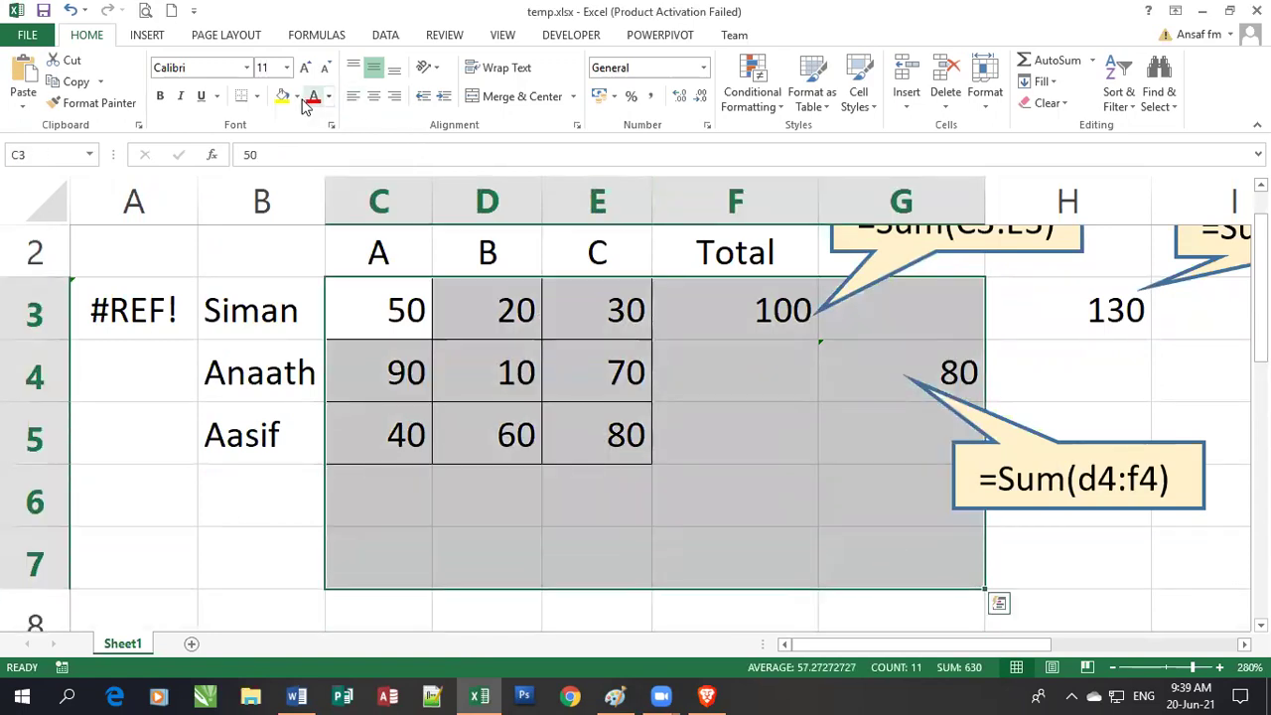
pyautogui.click(258, 99)
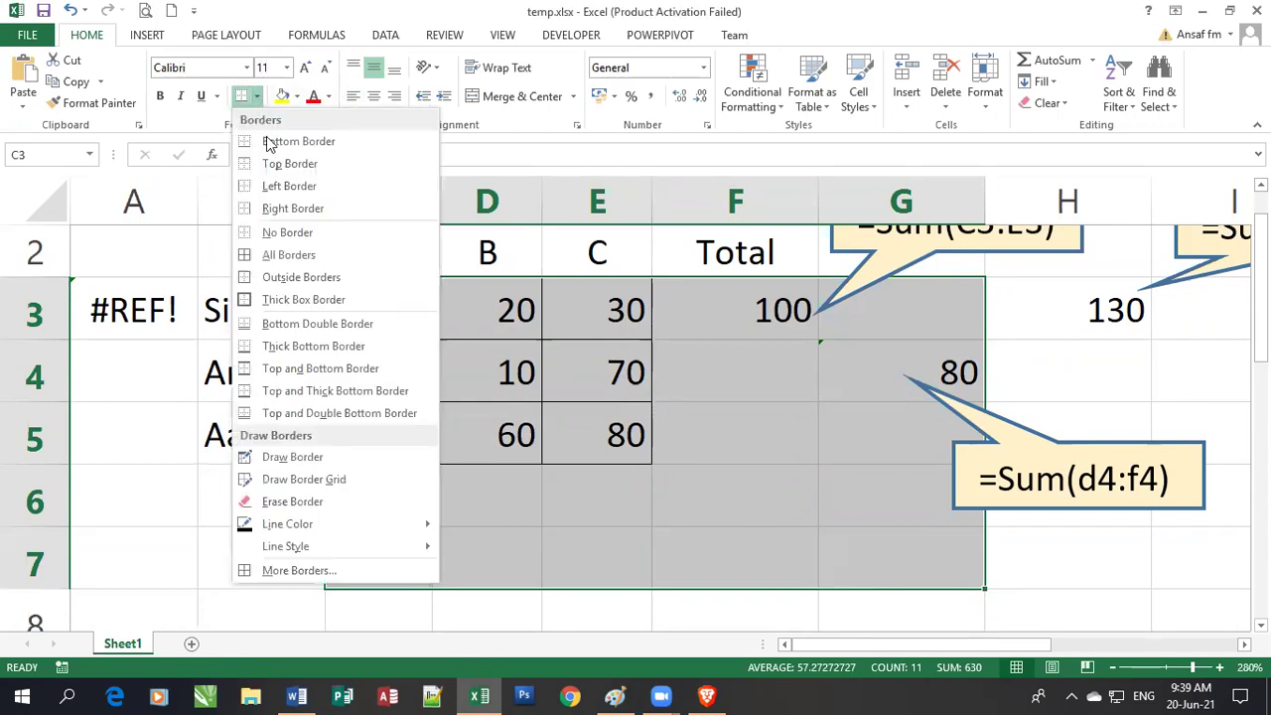
pyautogui.click(264, 256)
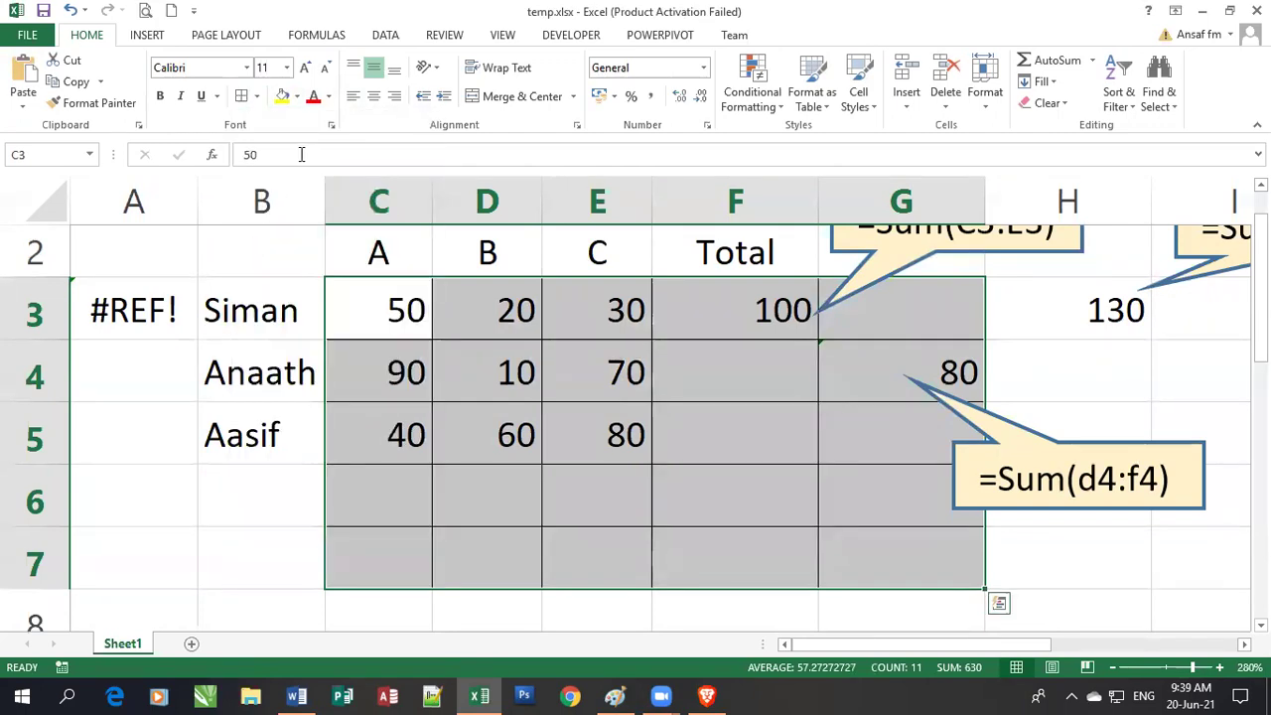
pyautogui.click(295, 96)
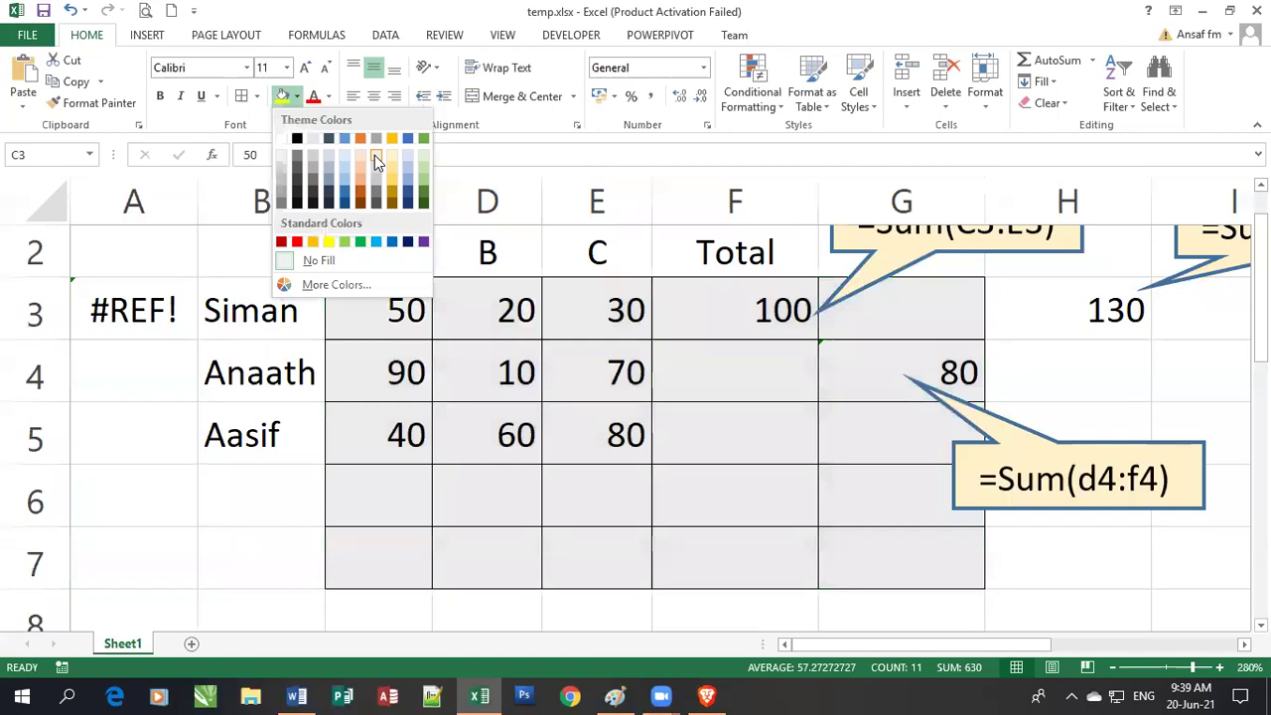
pyautogui.click(425, 156)
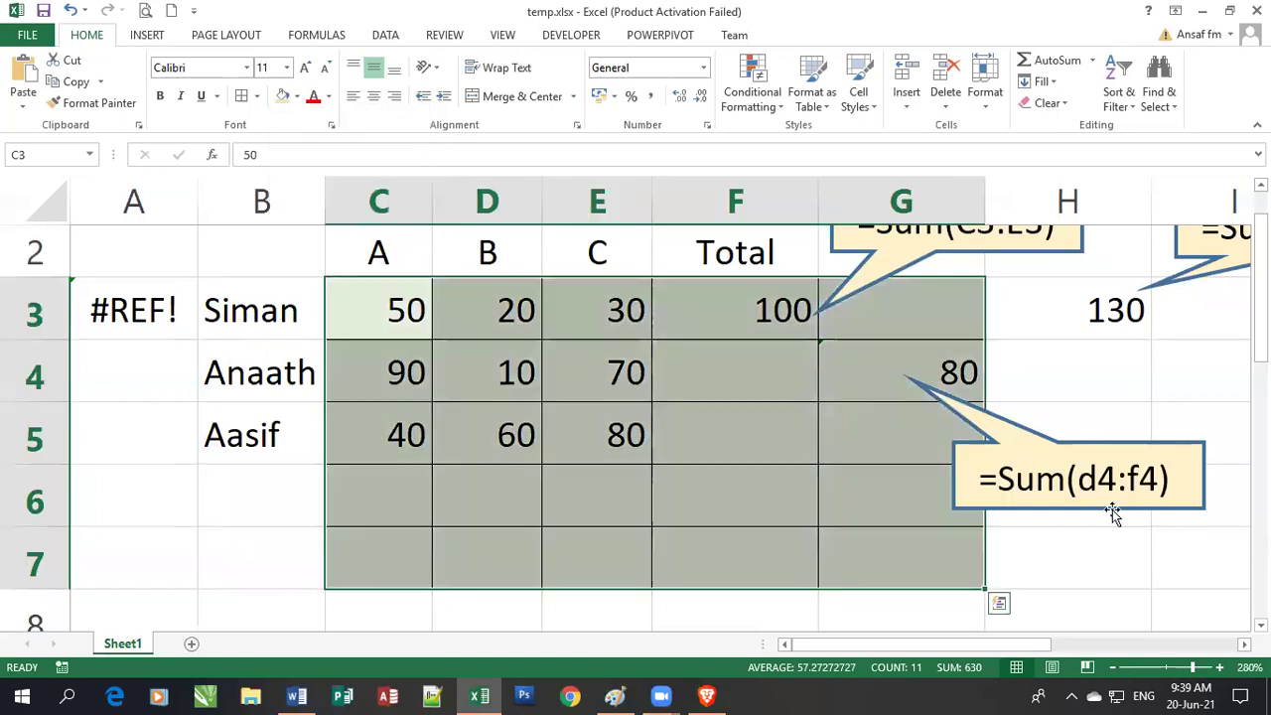
# Set D4 to 0 to test how the totals in G4 and G10 respond
pyautogui.click(1133, 556)
pyautogui.moveTo(1260, 298); pyautogui.dragTo(1259, 375)
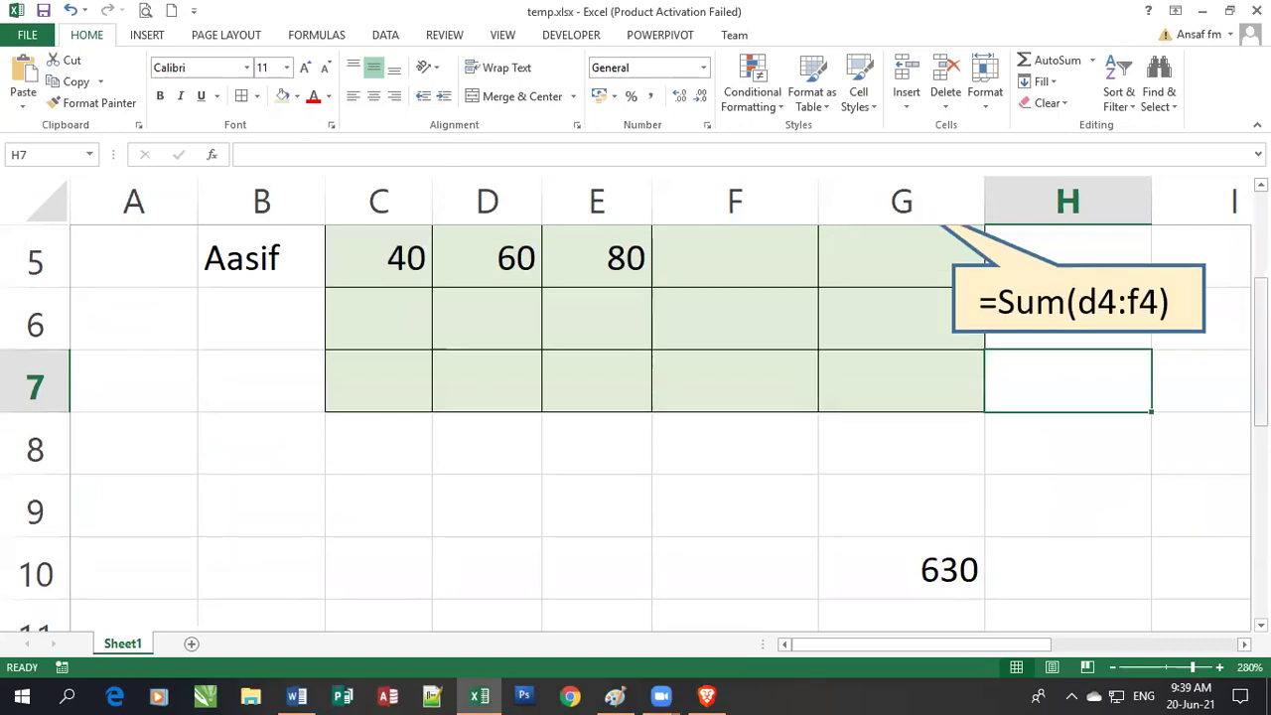
pyautogui.scroll(-1, 1093, 406)
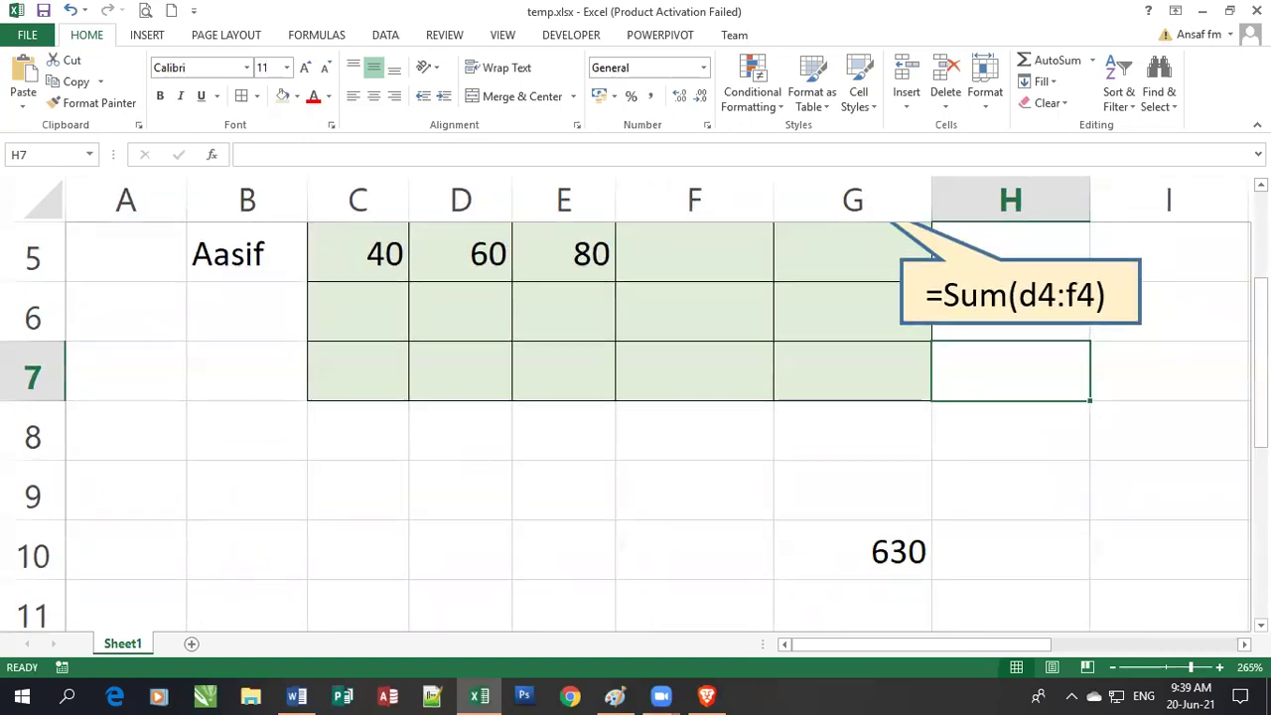
pyautogui.moveTo(1259, 374); pyautogui.dragTo(1259, 342)
pyautogui.click(469, 362)
pyautogui.keyDown('ctrl'); pyautogui.scroll(-2, 1013, 431); pyautogui.keyUp('ctrl')
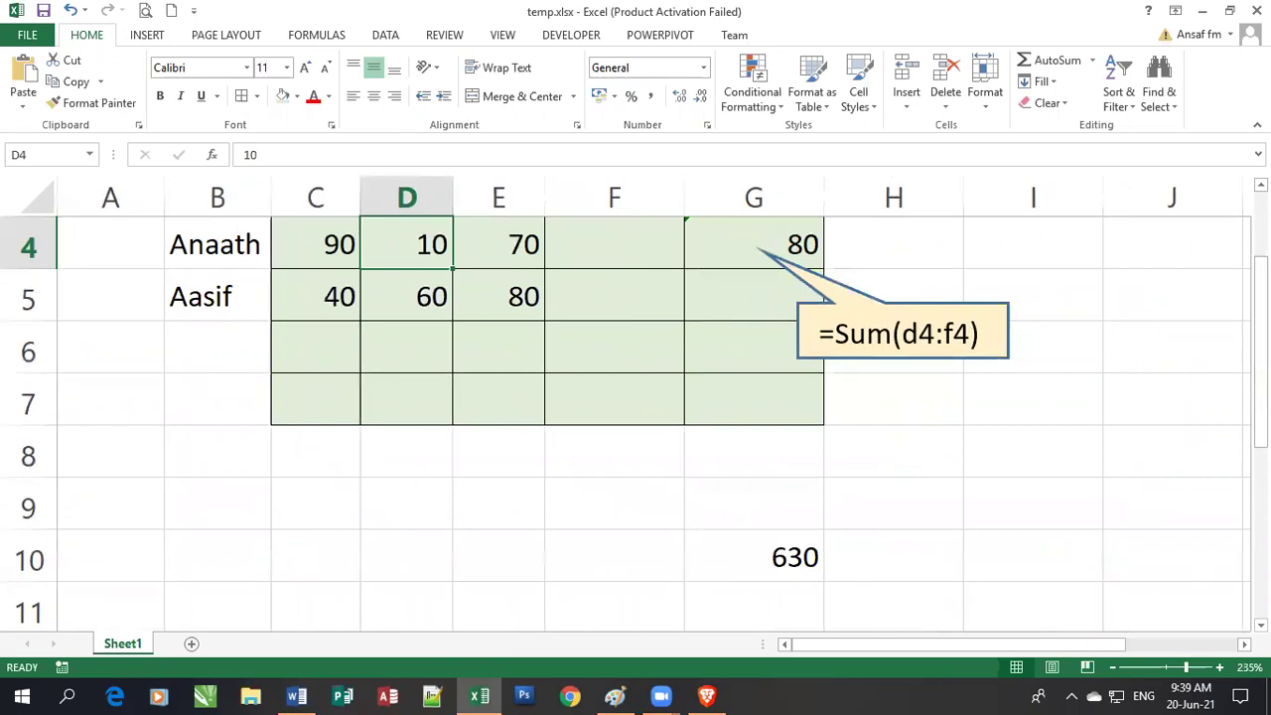
pyautogui.moveTo(1259, 407); pyautogui.dragTo(1202, 403)
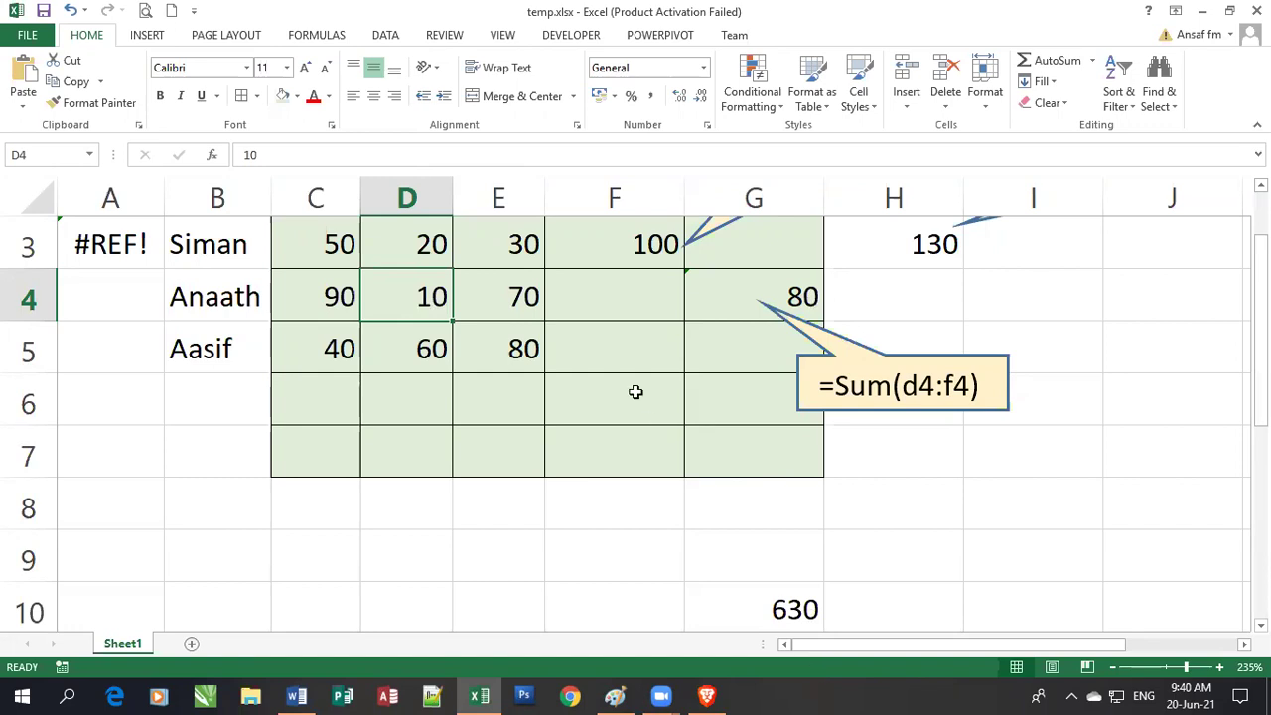
pyautogui.write('0')
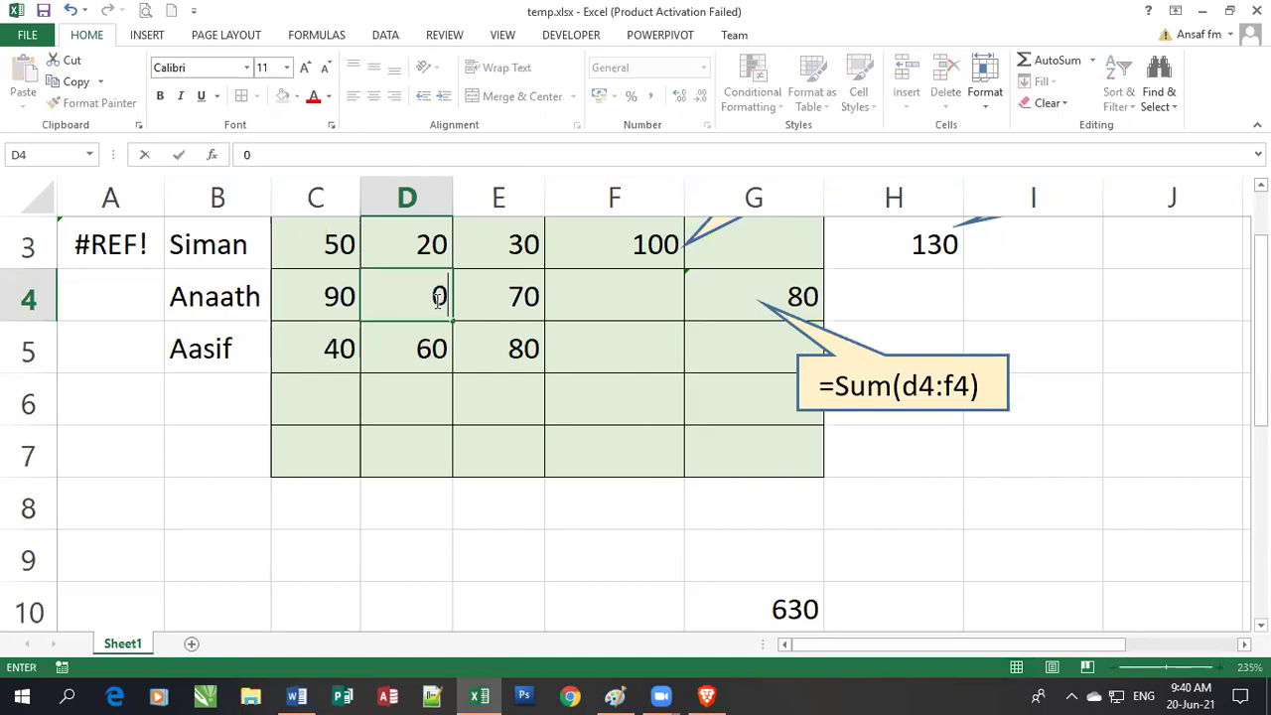
pyautogui.press('Return')
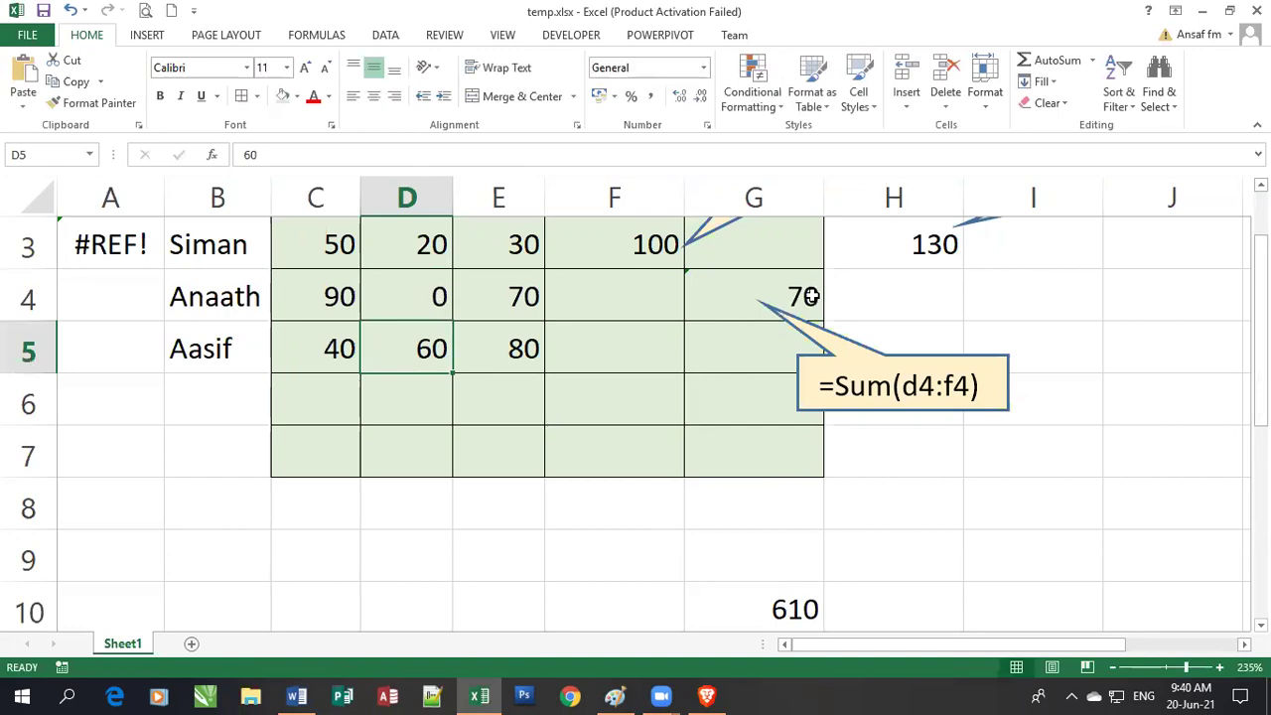
# Set D4 back to 10 and check the total formula in G10
pyautogui.click(437, 300)
pyautogui.write('10')
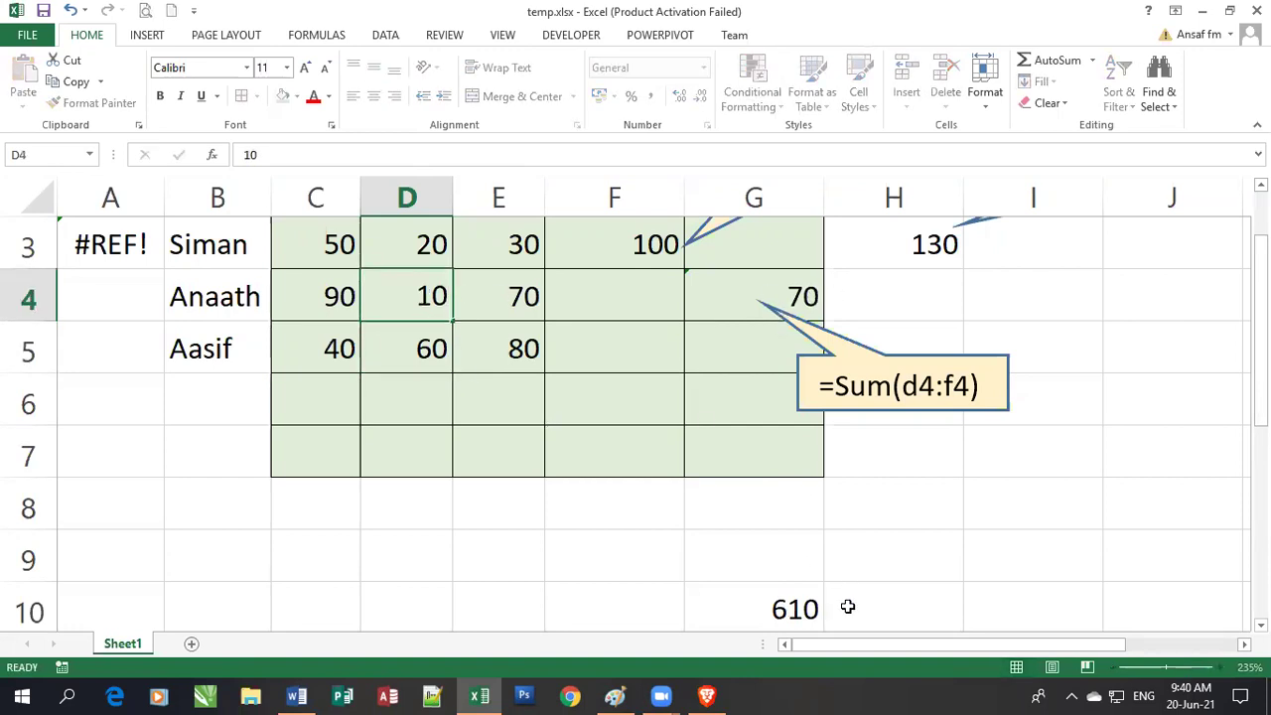
pyautogui.click(839, 604)
pyautogui.click(800, 616)
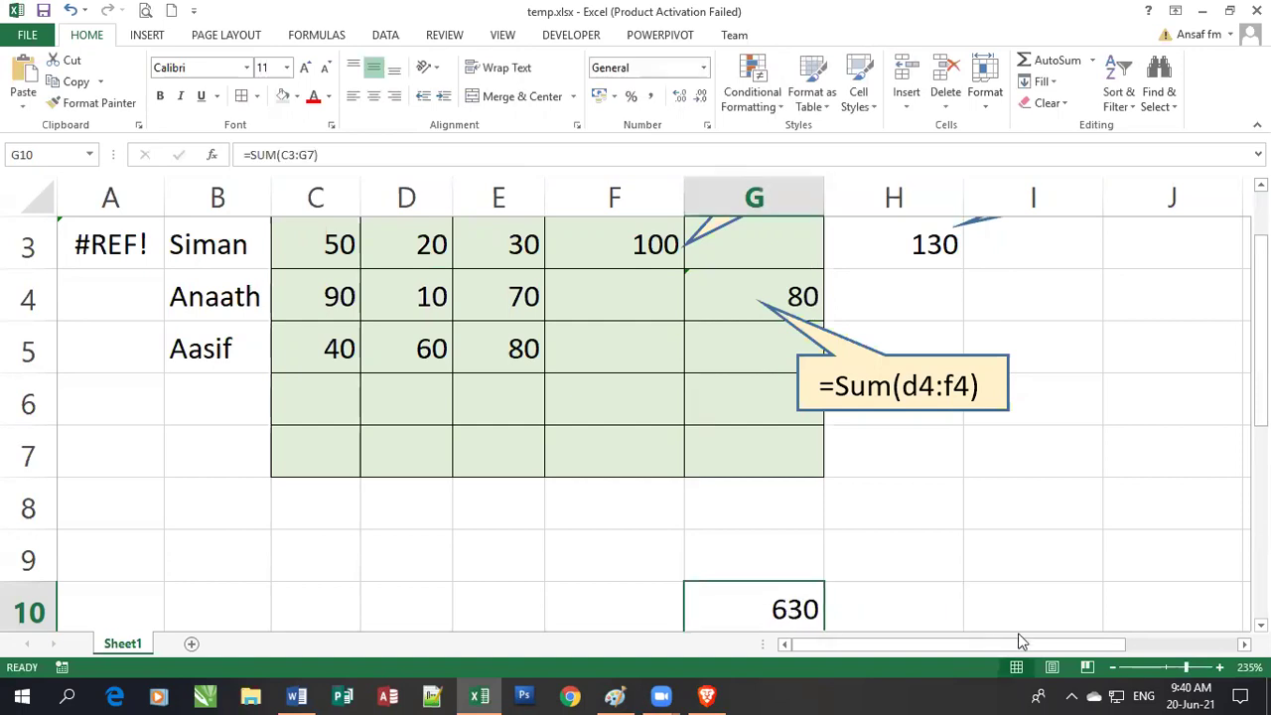
# Undo the recent edits to D4 and the light green fill on C3:G7
pyautogui.press('Delete')
pyautogui.scroll(-2, 983, 576)
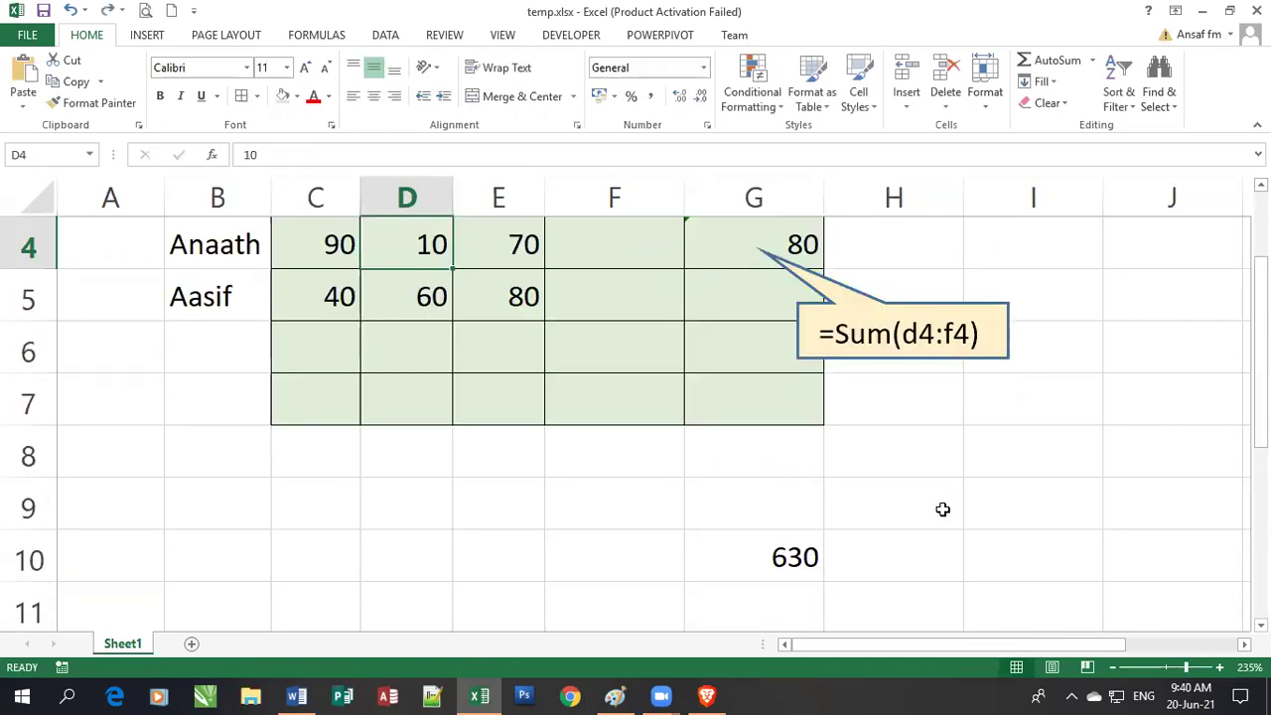
pyautogui.scroll(2, 942, 509)
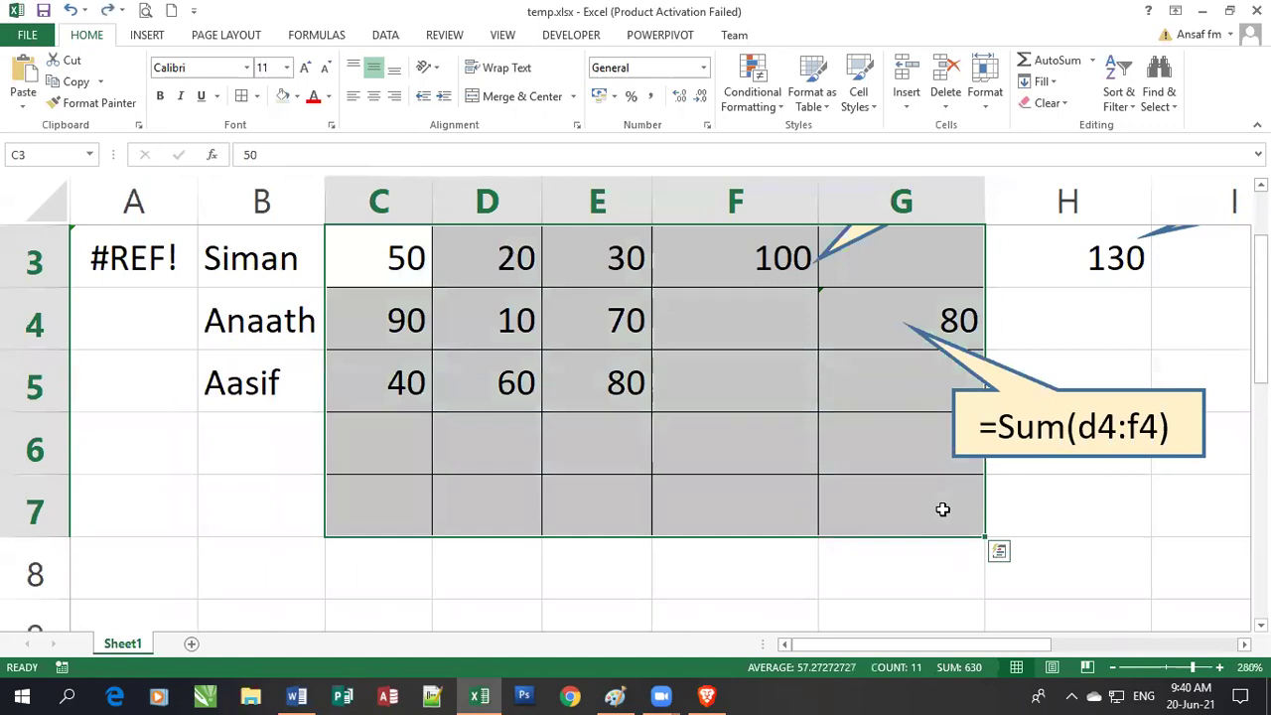
# Review the formula callouts across the sheet and examine the error-checking options offered for the total formula in G4
pyautogui.click(885, 487)
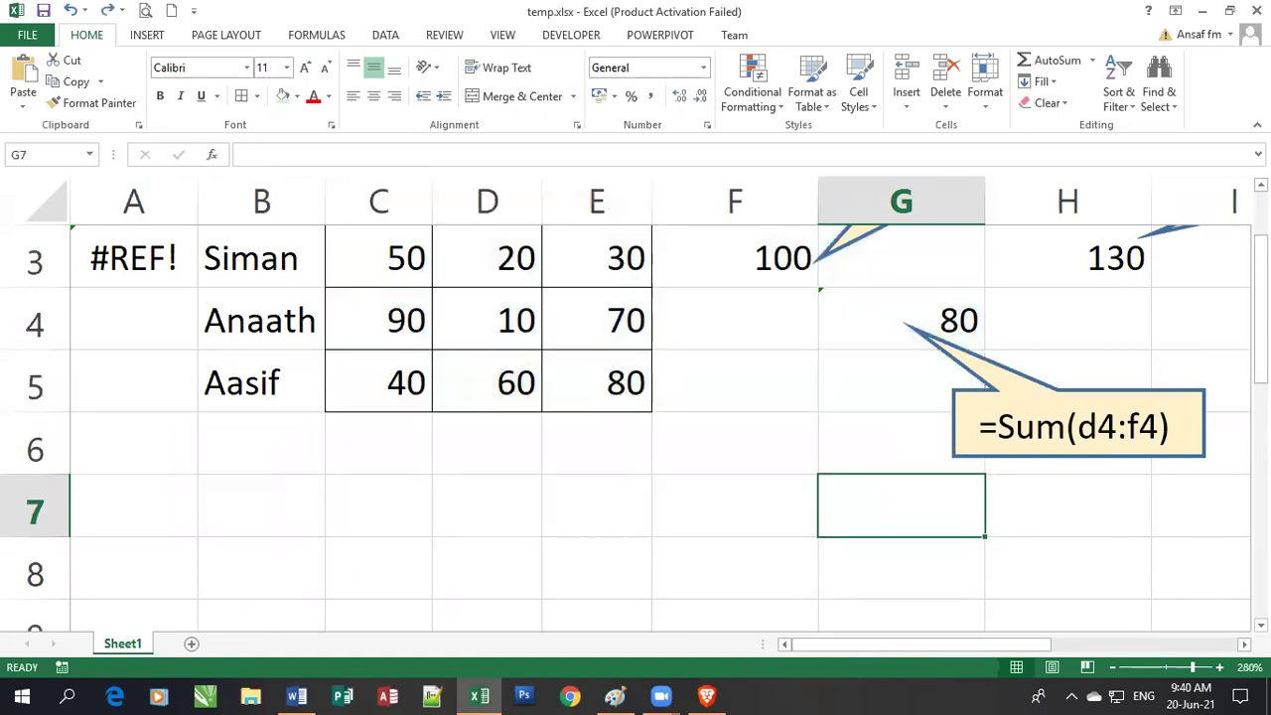
pyautogui.scroll(1, 636, 417)
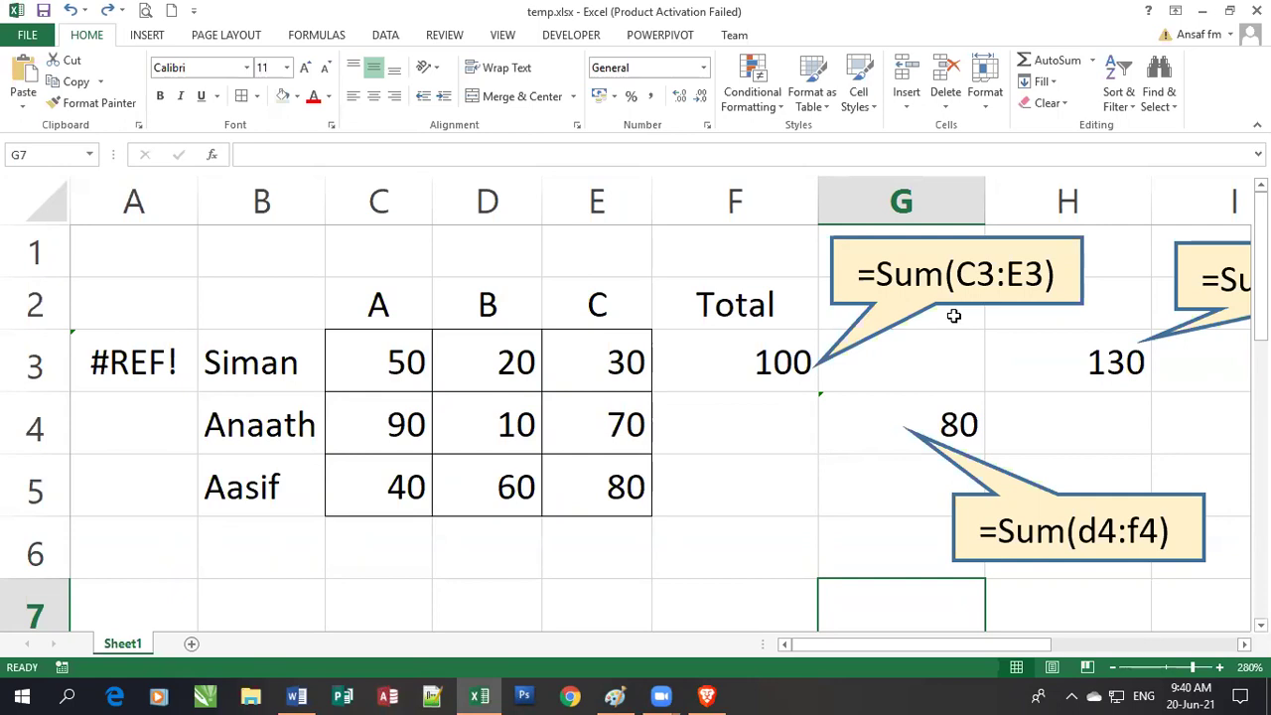
pyautogui.hscroll(2, 635, 447)
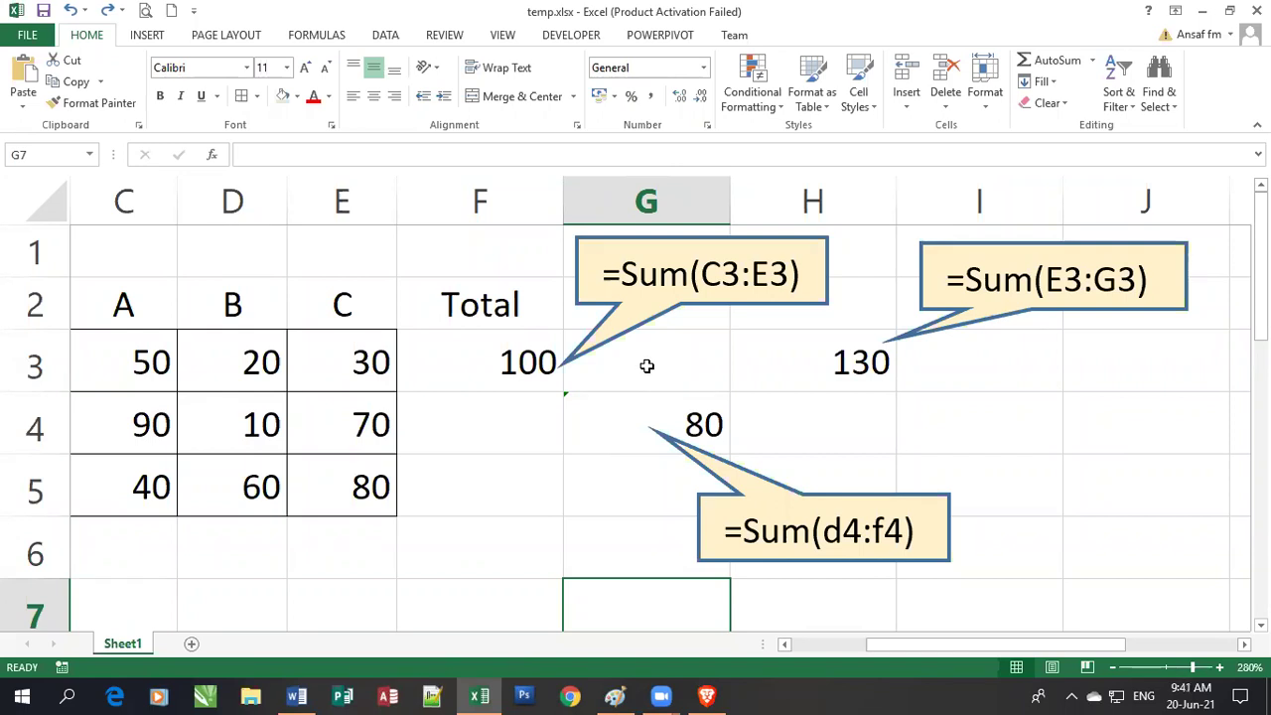
pyautogui.click(685, 422)
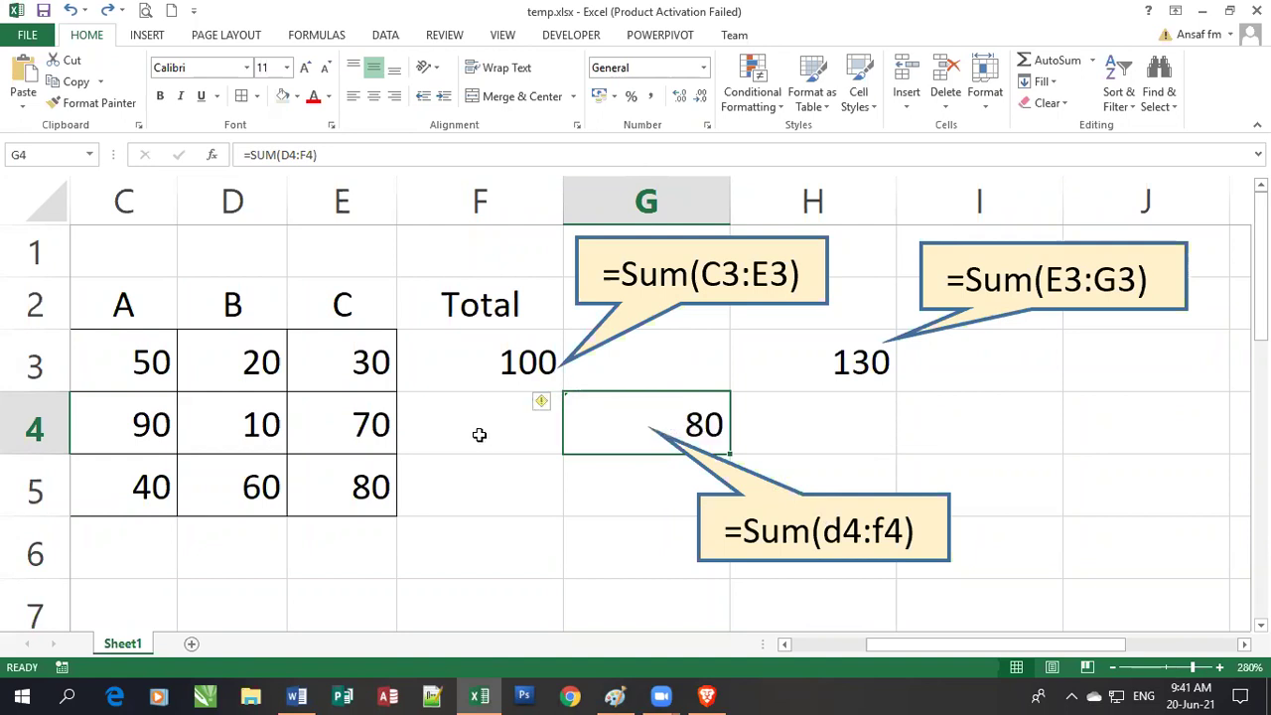
pyautogui.click(545, 405)
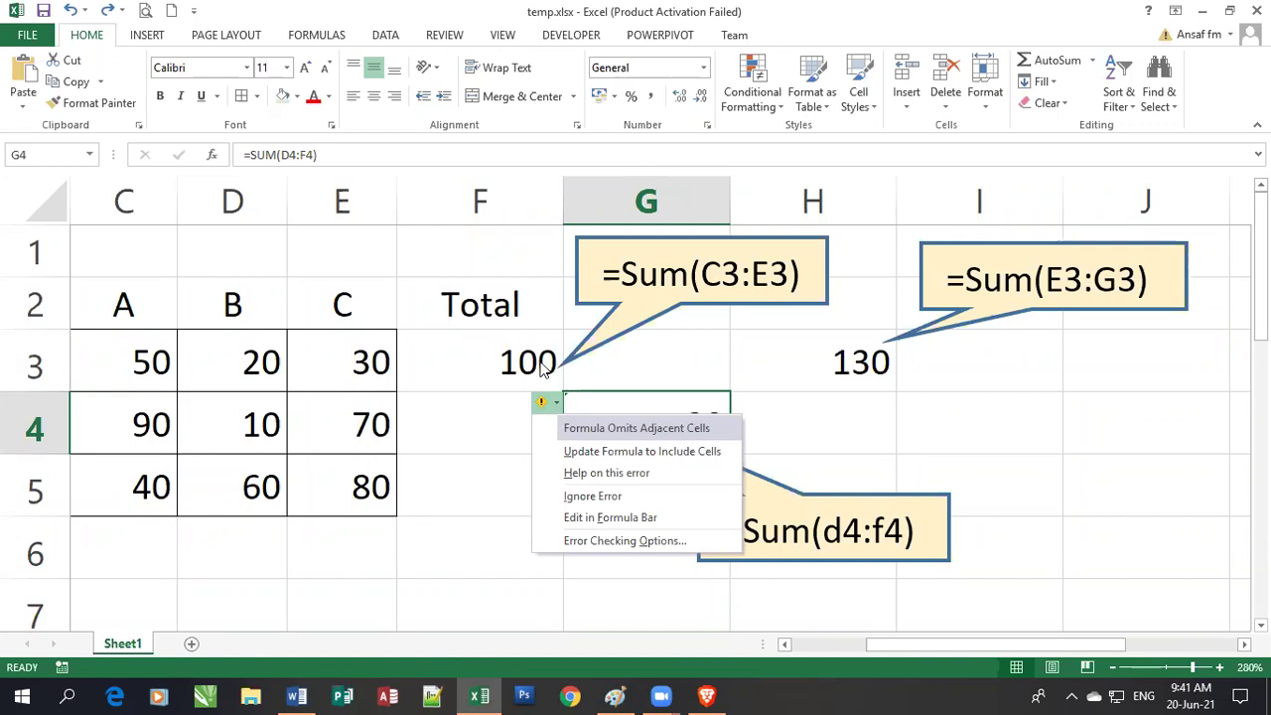
pyautogui.click(383, 605)
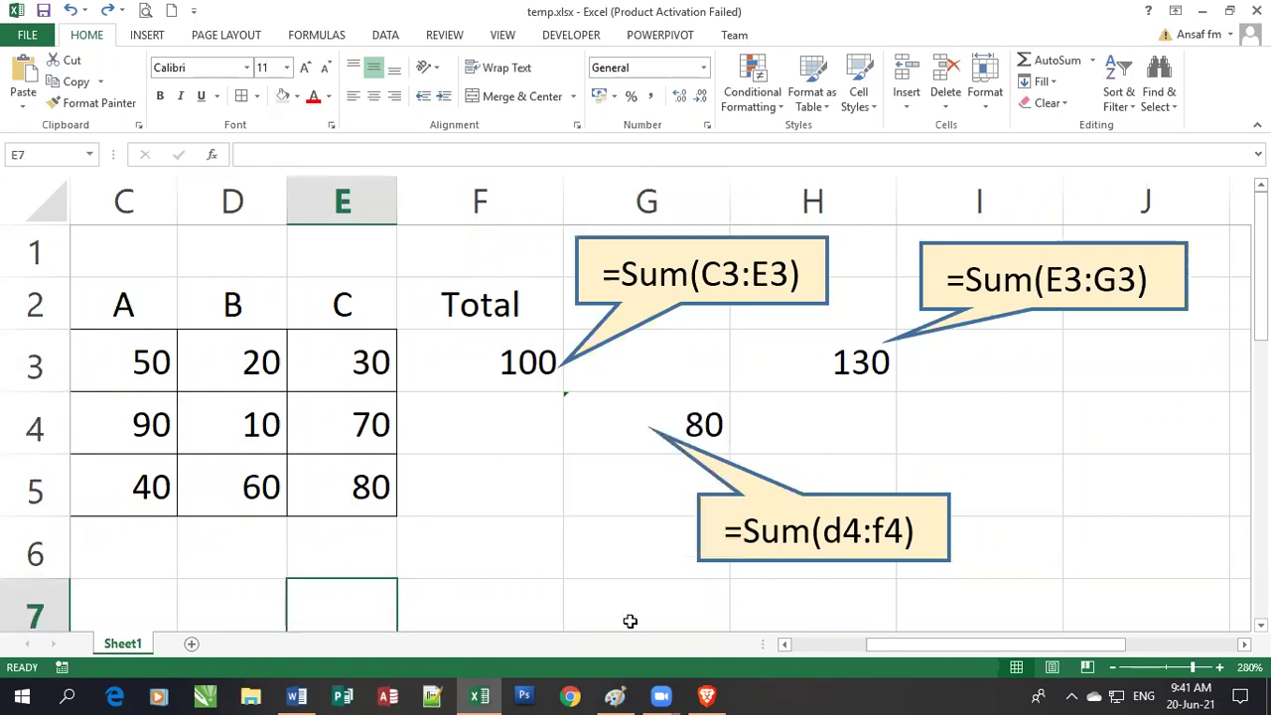
# Recheck the omitted-cells warning on G4 against the row 4 values its range covers and leaves out
pyautogui.moveTo(874, 645); pyautogui.dragTo(834, 645)
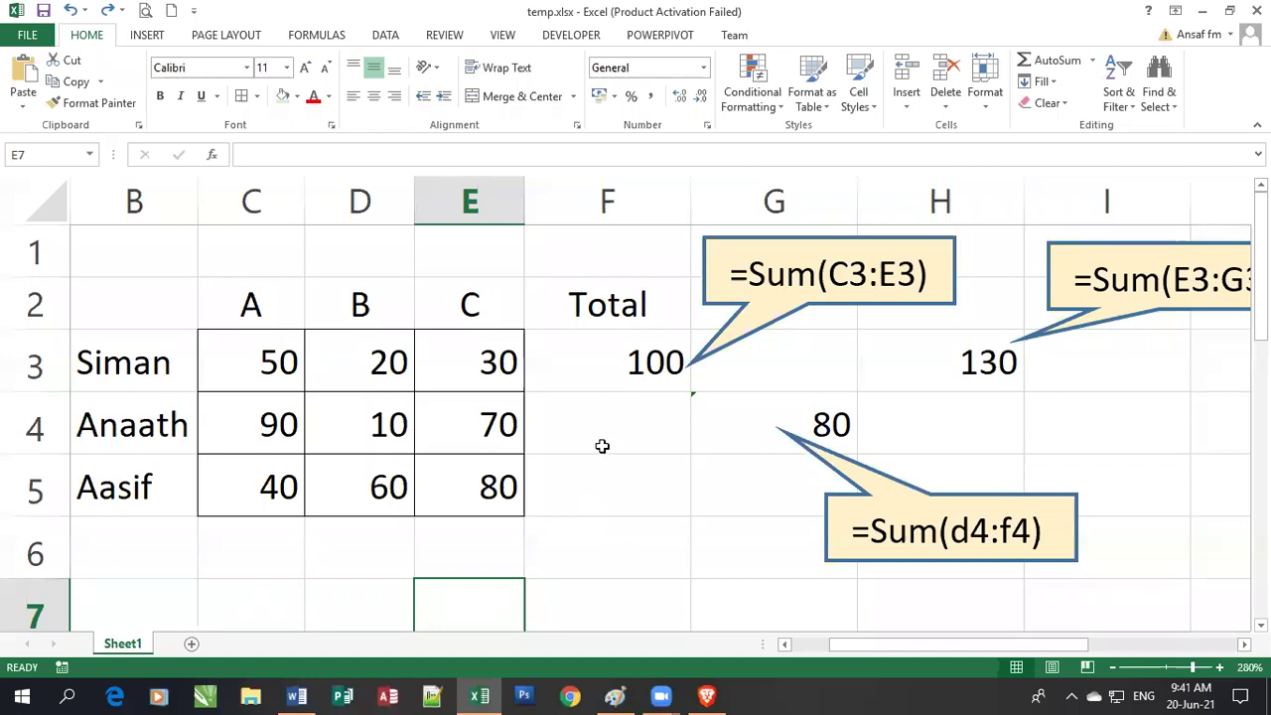
pyautogui.click(712, 400)
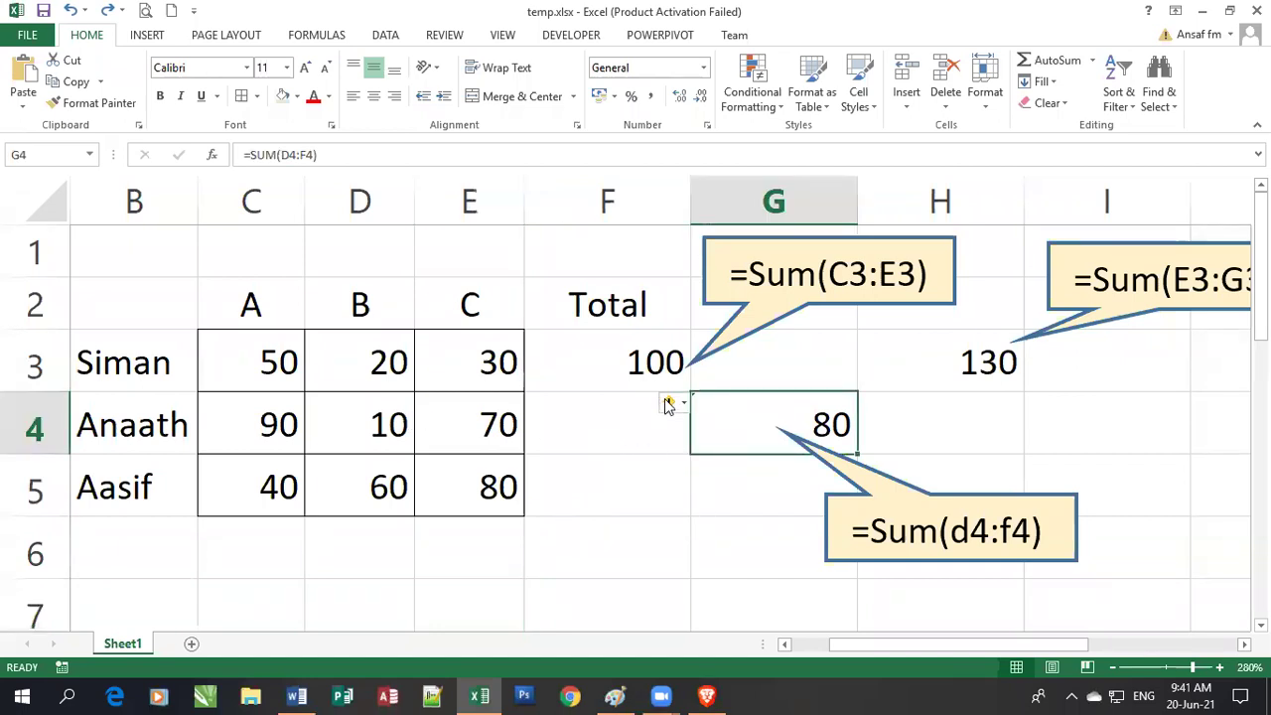
pyautogui.click(668, 403)
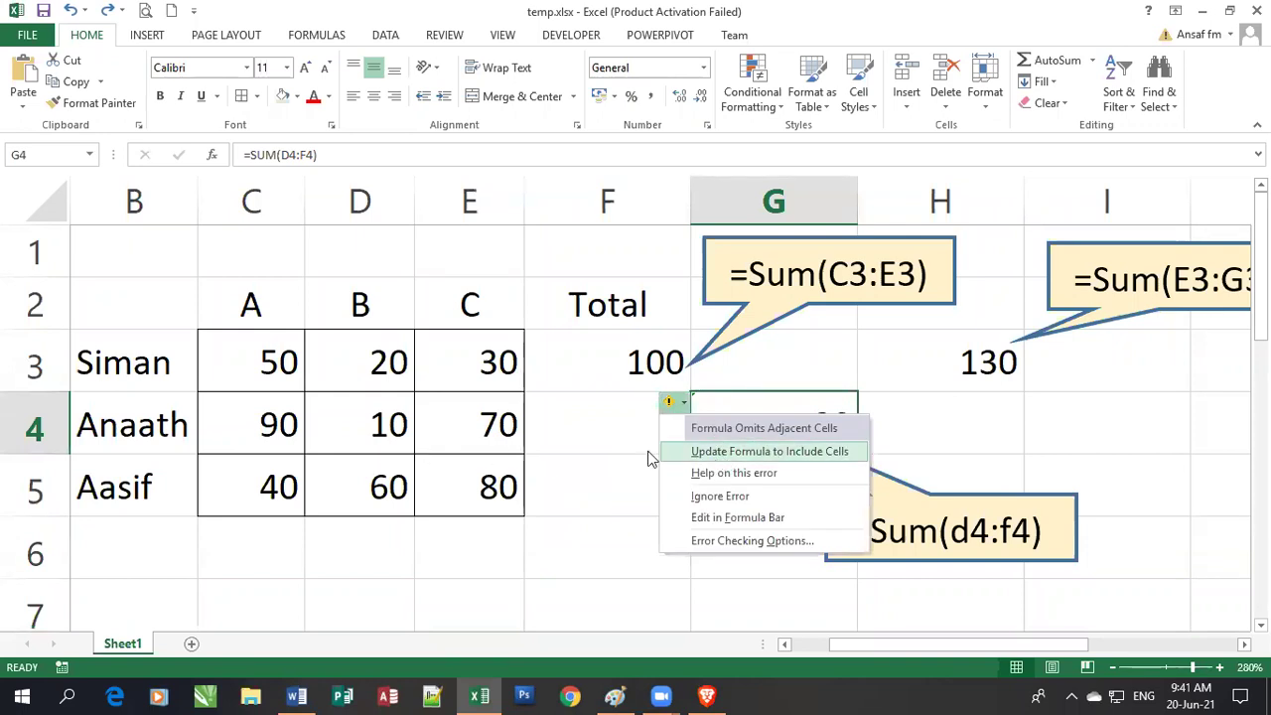
pyautogui.click(558, 457)
pyautogui.click(559, 455)
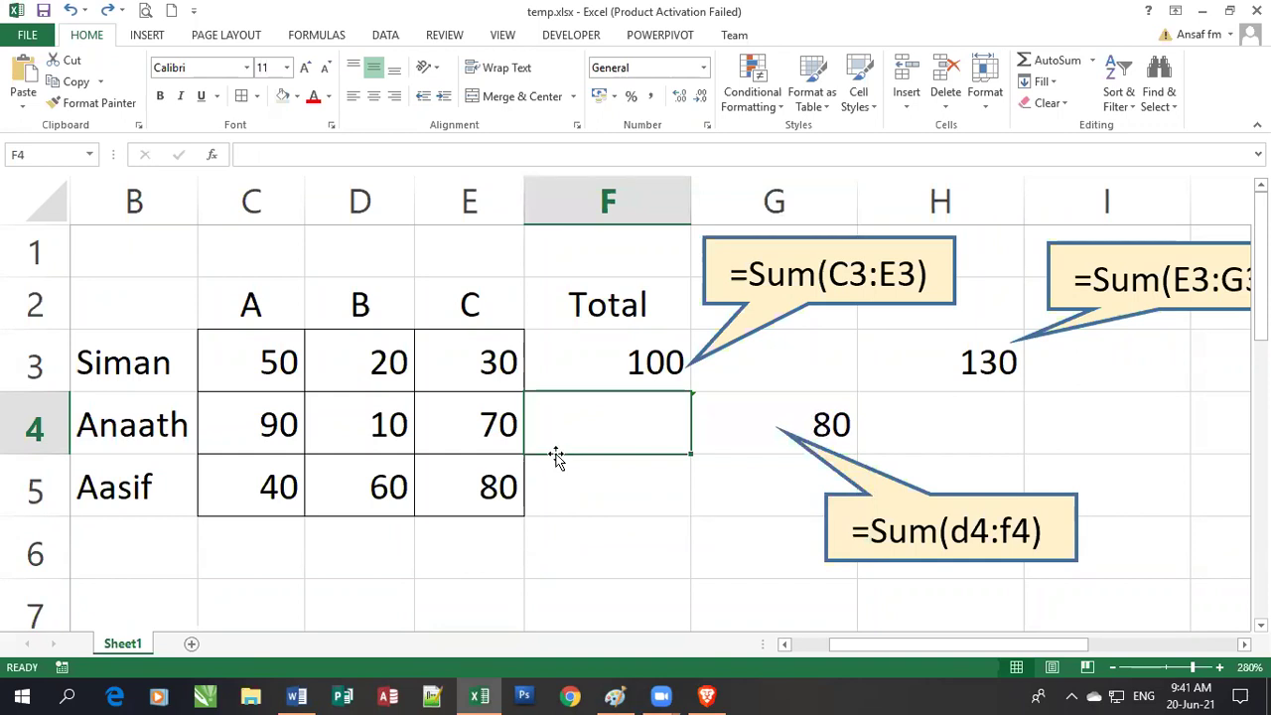
pyautogui.moveTo(396, 440); pyautogui.dragTo(647, 444)
pyautogui.click(600, 546)
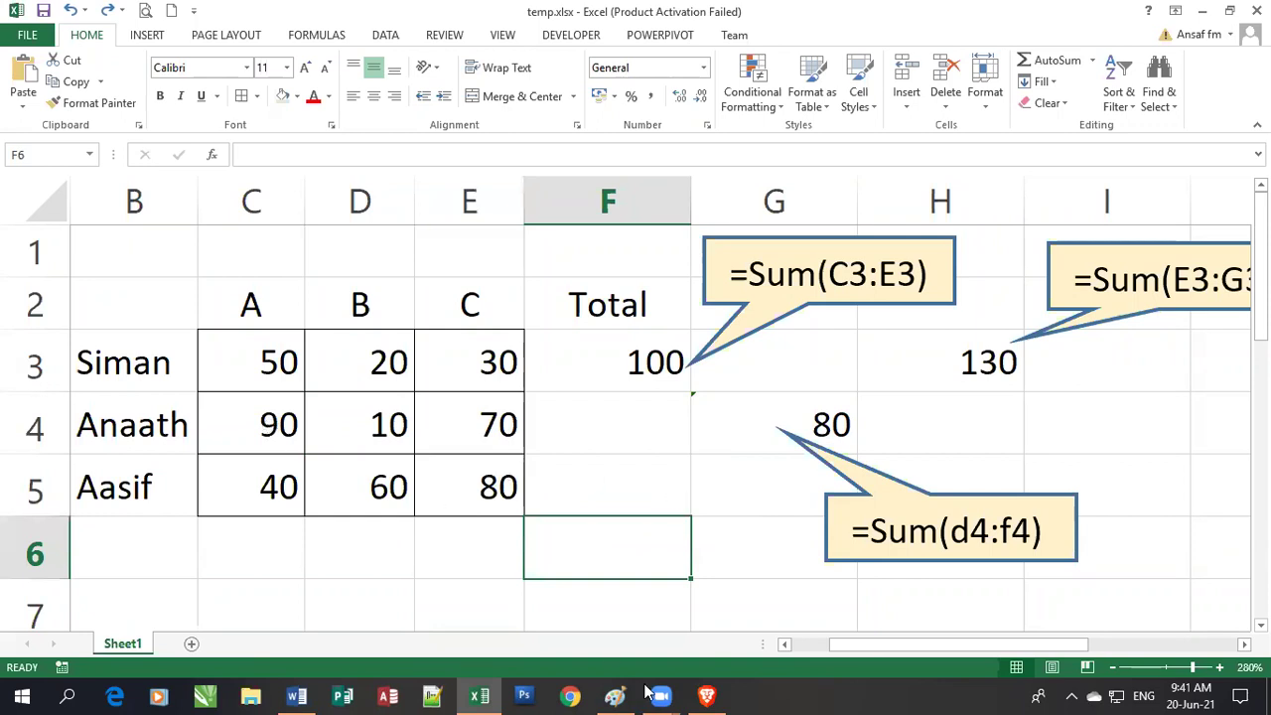
pyautogui.moveTo(283, 425); pyautogui.dragTo(476, 437)
pyautogui.click(771, 412)
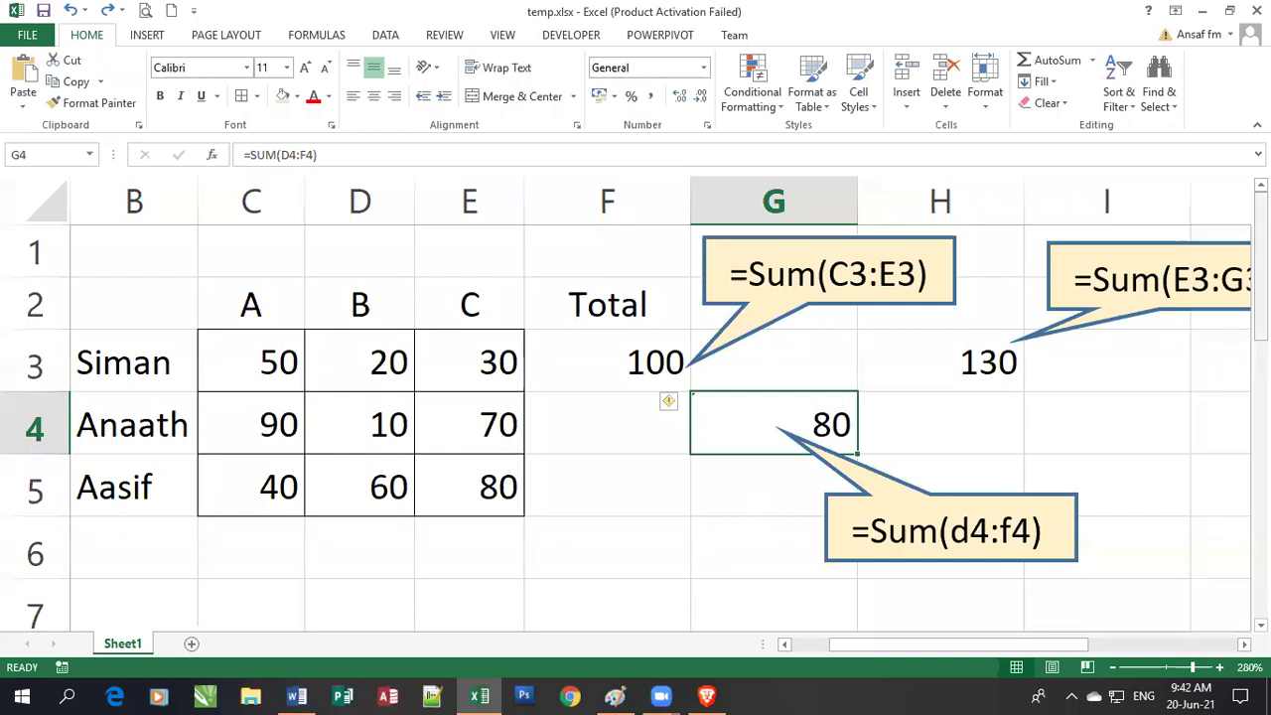
# Move the =Sum(C3:E3) callout over columns D and E and point its tail at the total in F3
pyautogui.moveTo(700, 282); pyautogui.dragTo(467, 272)
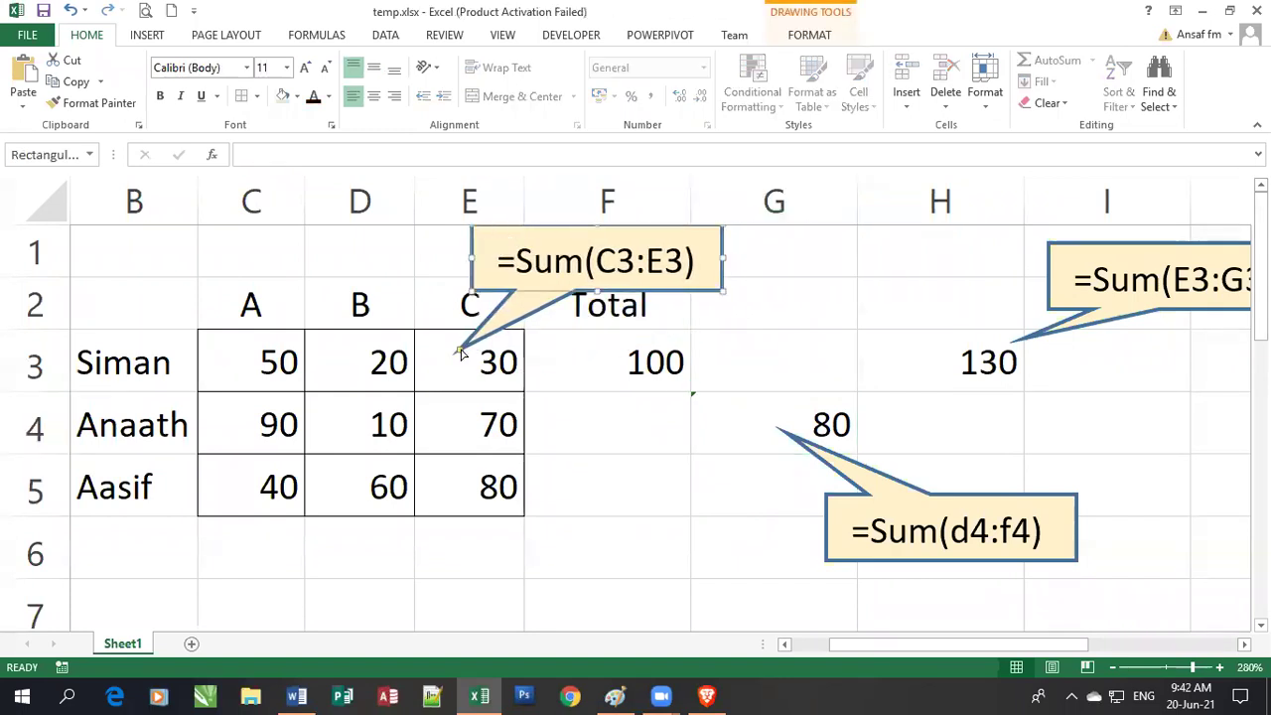
pyautogui.moveTo(459, 350); pyautogui.dragTo(723, 319)
pyautogui.click(390, 265)
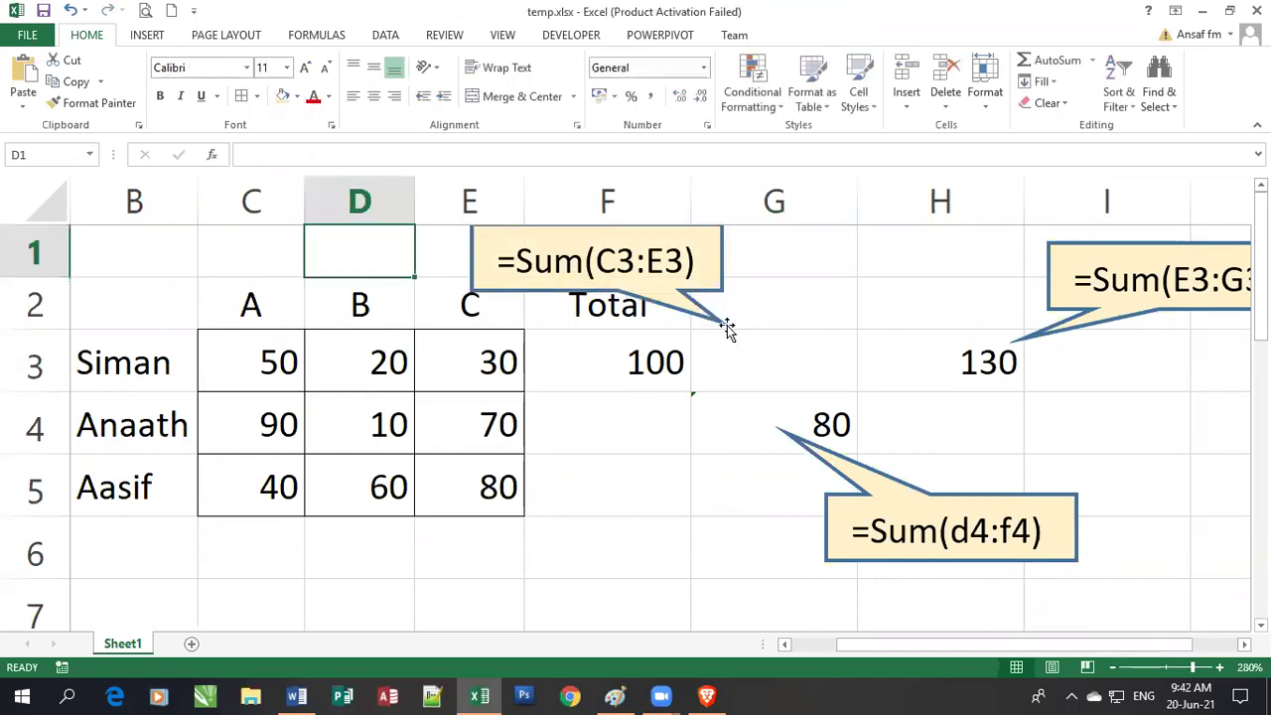
pyautogui.click(722, 317)
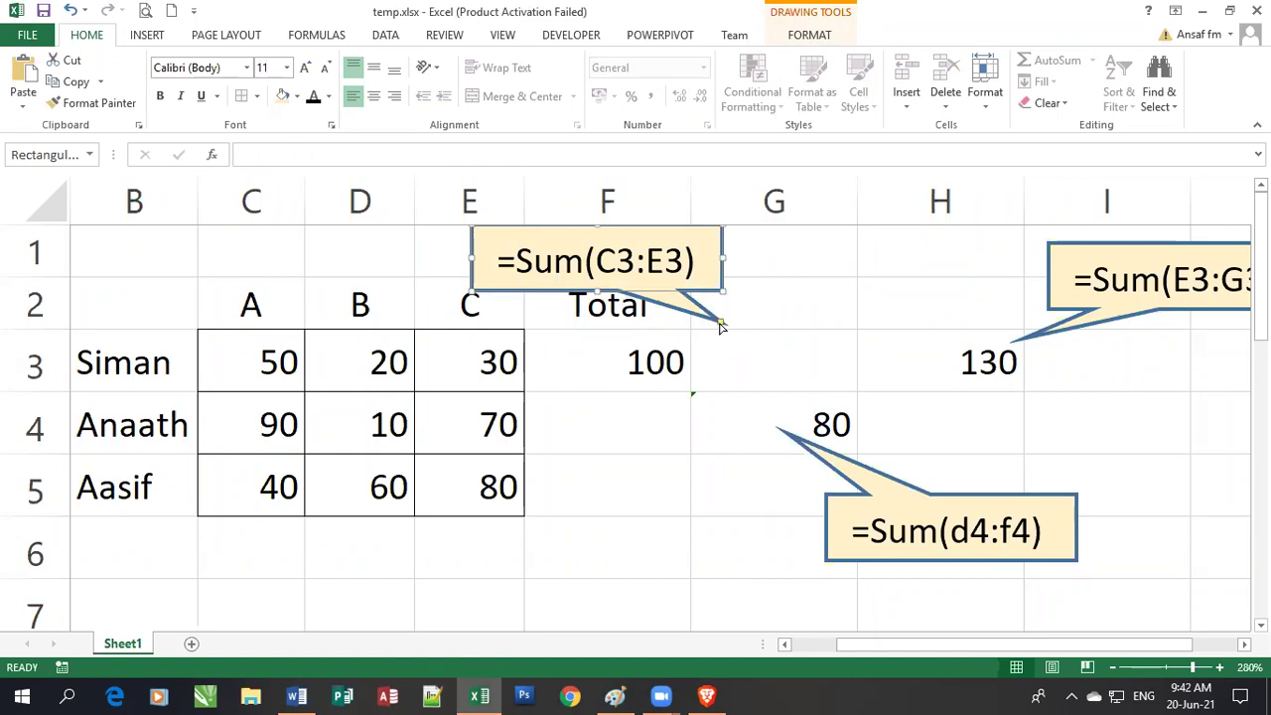
pyautogui.doubleClick(552, 290)
pyautogui.moveTo(549, 290); pyautogui.dragTo(395, 260)
pyautogui.moveTo(583, 321); pyautogui.dragTo(572, 345)
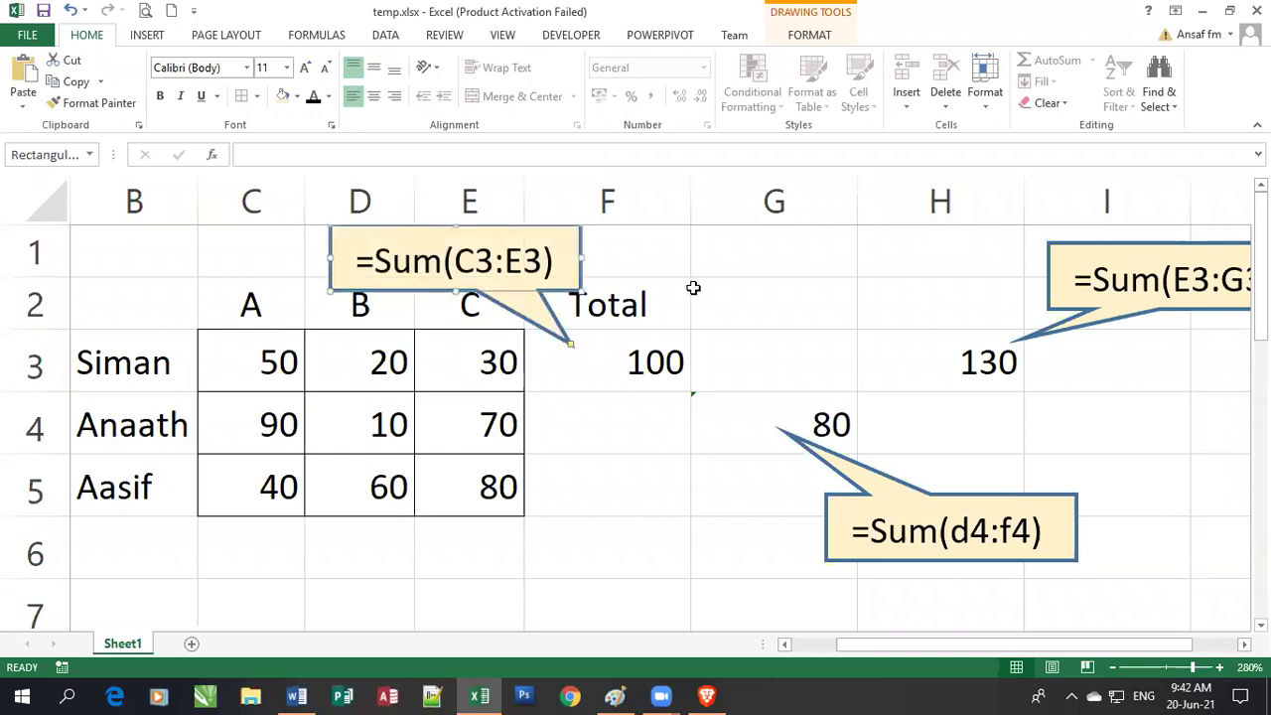
# Duplicate the =Sum(C3:E3) callout, place the copy above columns G and H, and aim its tail at G3
pyautogui.hotkey('ctrl', 'd')
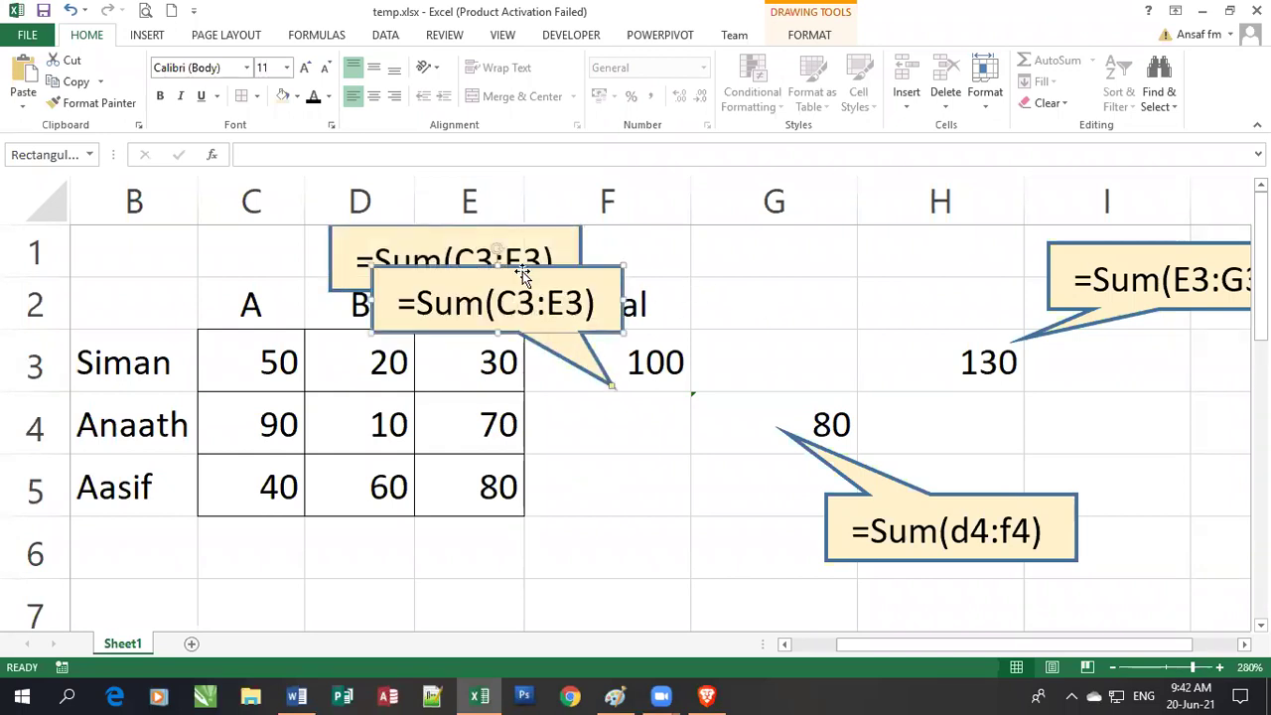
pyautogui.moveTo(715, 241); pyautogui.dragTo(717, 241)
pyautogui.hotkey('ctrl', 'z')
pyautogui.moveTo(558, 270); pyautogui.dragTo(969, 230)
pyautogui.hotkey('ctrl', 'z')
pyautogui.hotkey('ctrl', 'y')
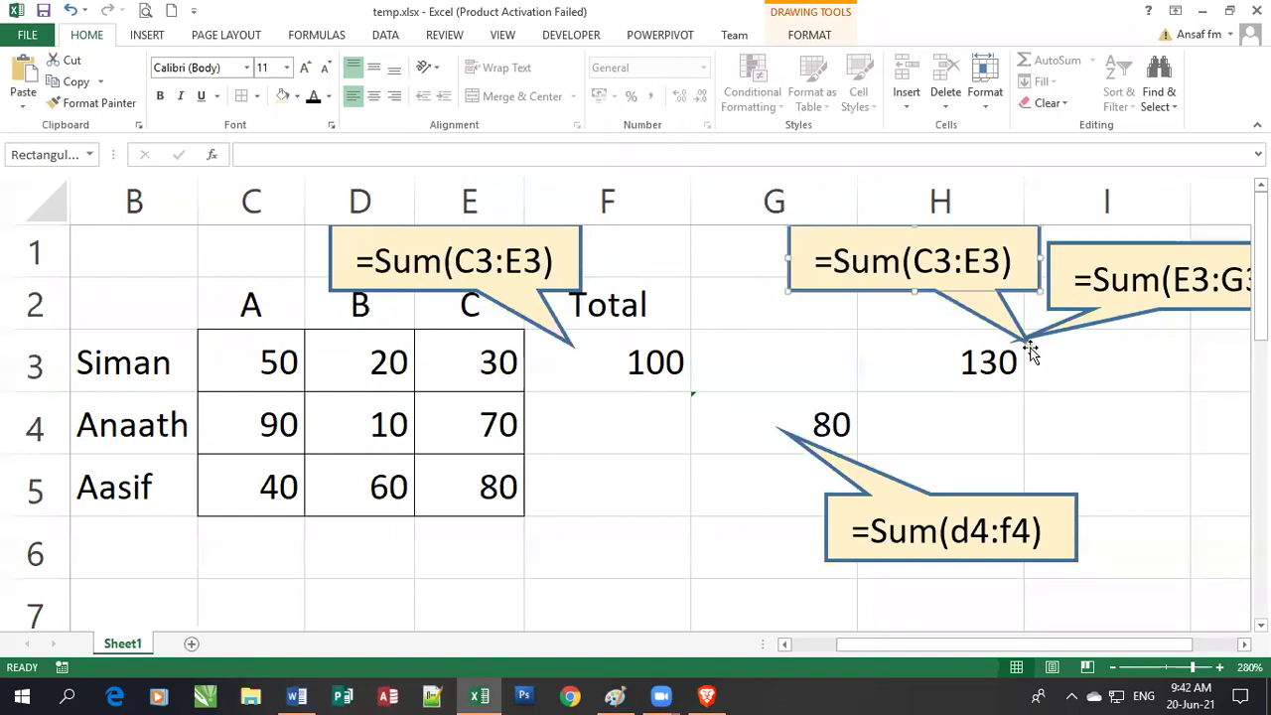
pyautogui.moveTo(1030, 347); pyautogui.dragTo(840, 343)
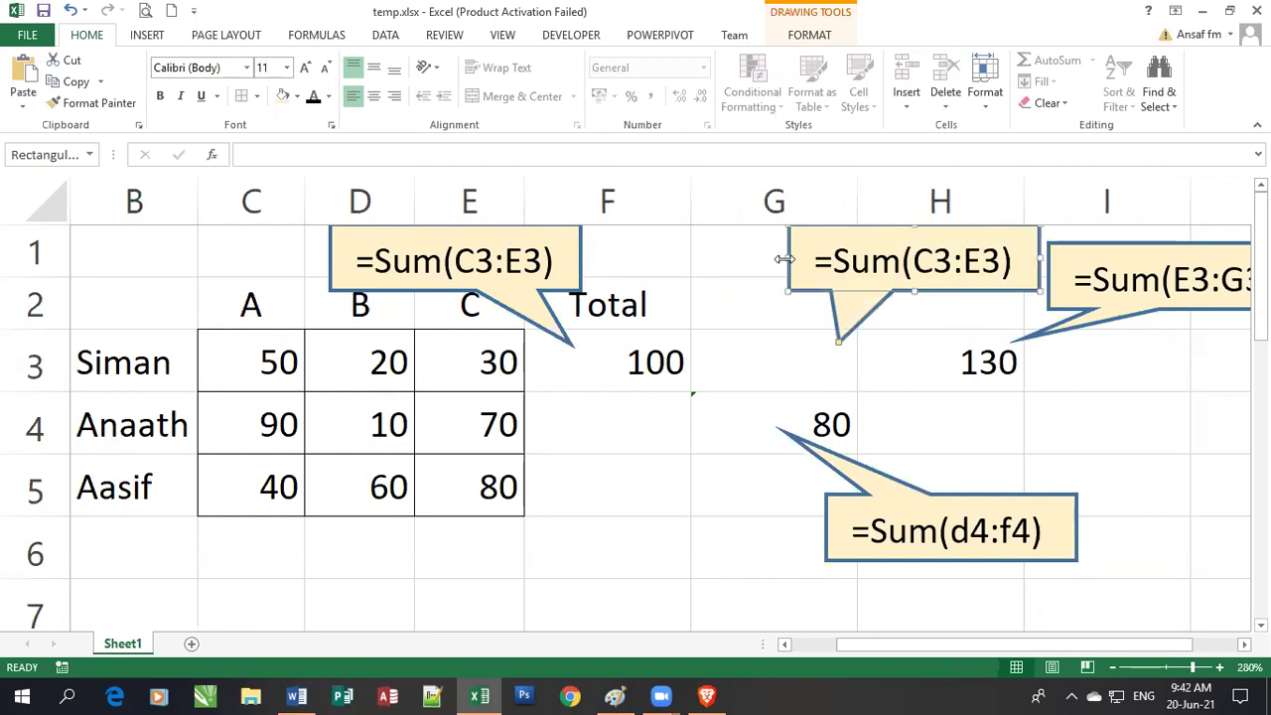
# Widen the duplicated callout and change its text to =Average(C3:E3)
pyautogui.moveTo(790, 259); pyautogui.dragTo(724, 260)
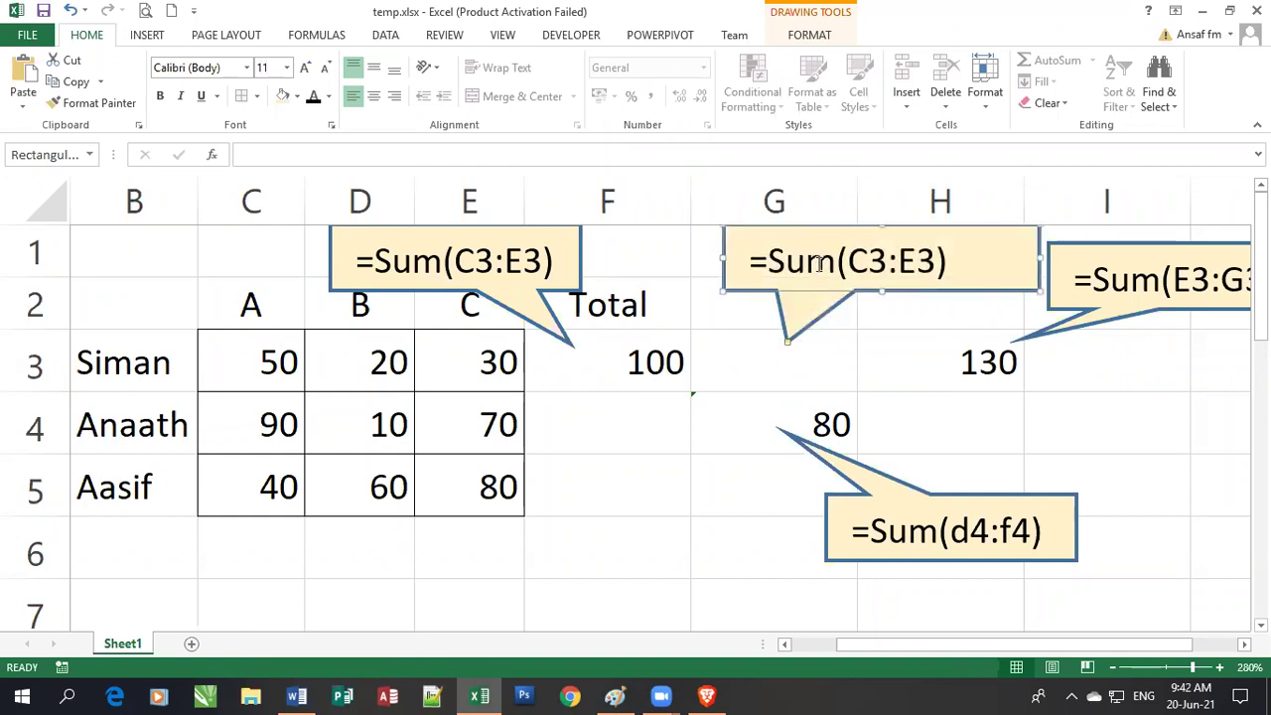
pyautogui.doubleClick(818, 264)
pyautogui.write('Average')
pyautogui.click(885, 400)
# Enter the formula =Average(c3:e3) in G3
pyautogui.click(812, 378)
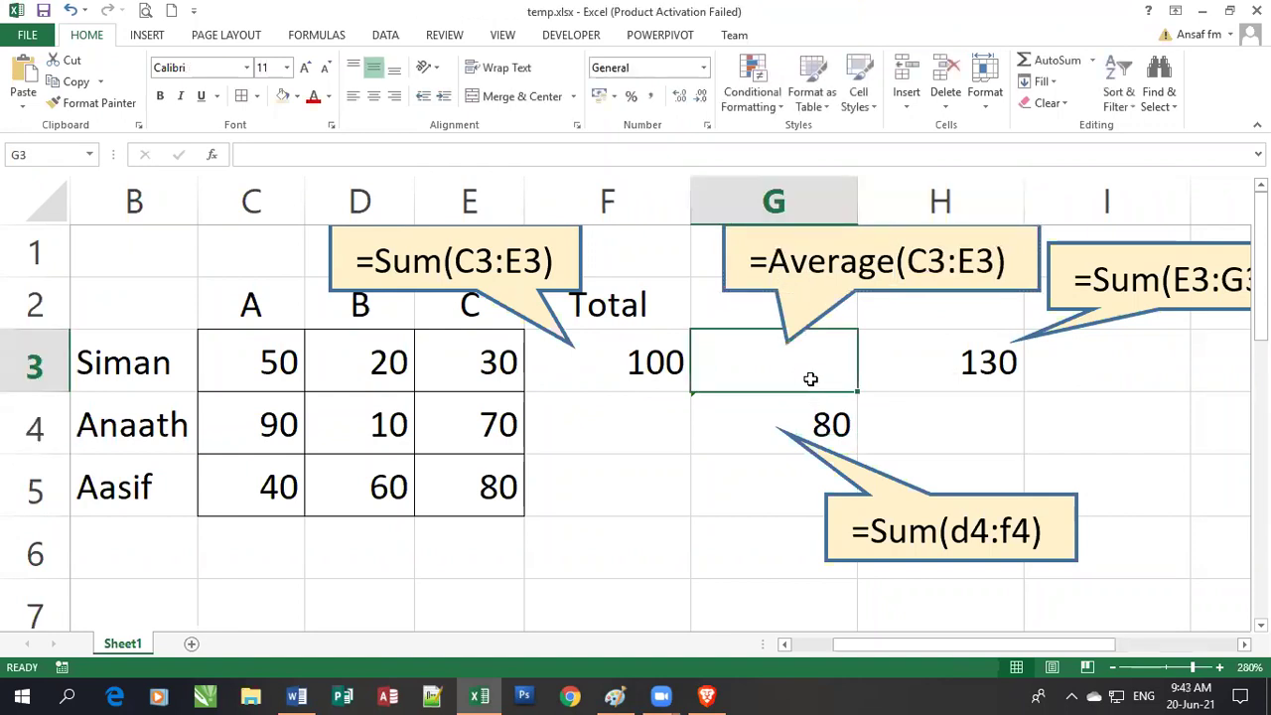
pyautogui.write('=Average')
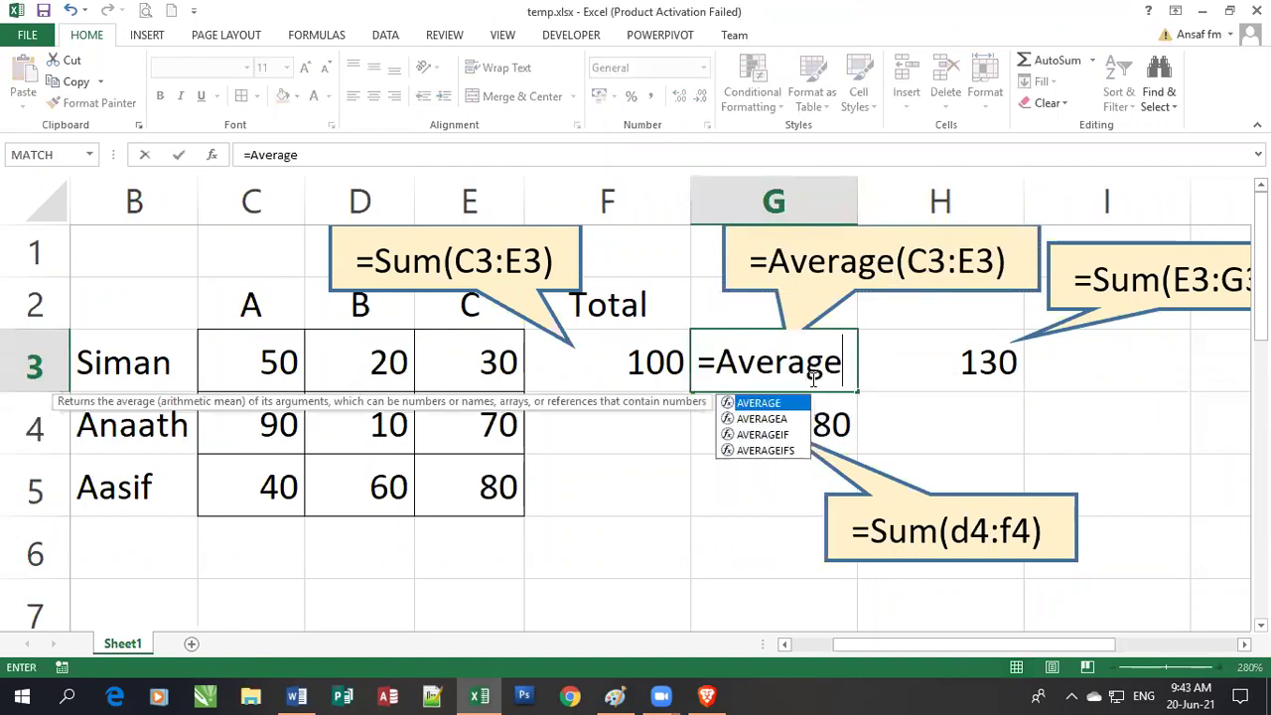
pyautogui.write('(c')
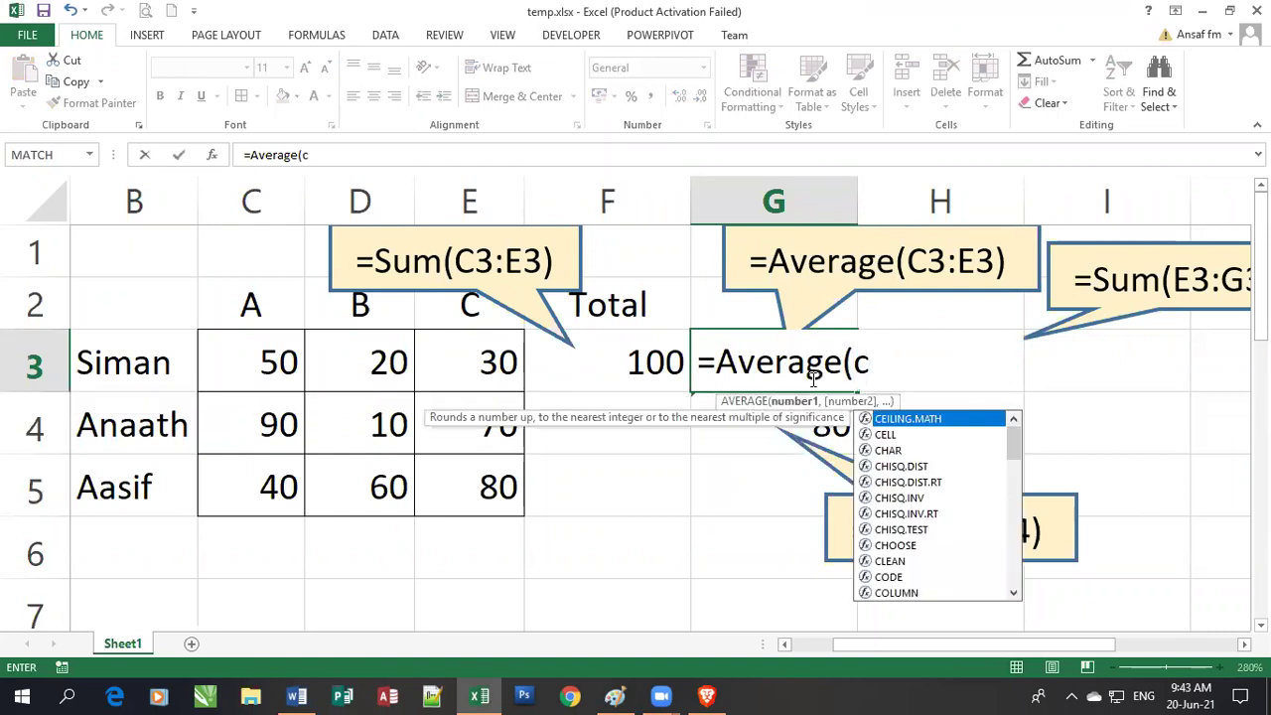
pyautogui.write('3:e3)')
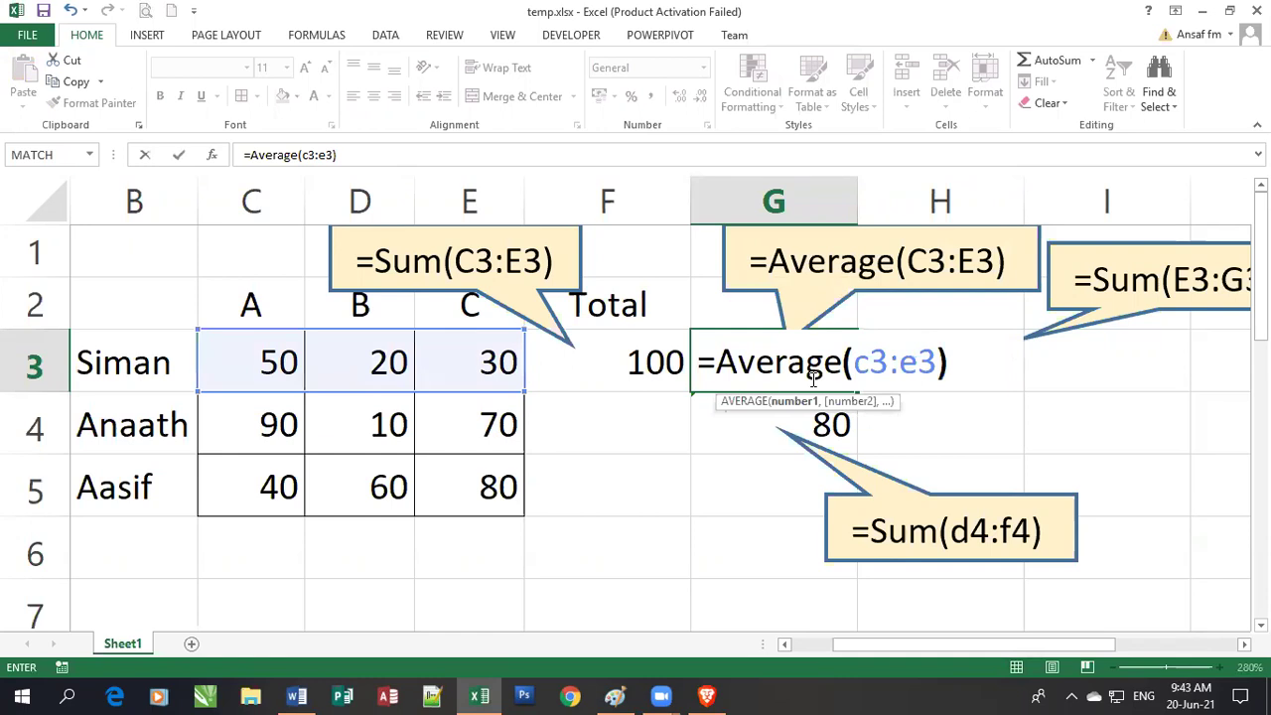
pyautogui.press('Return')
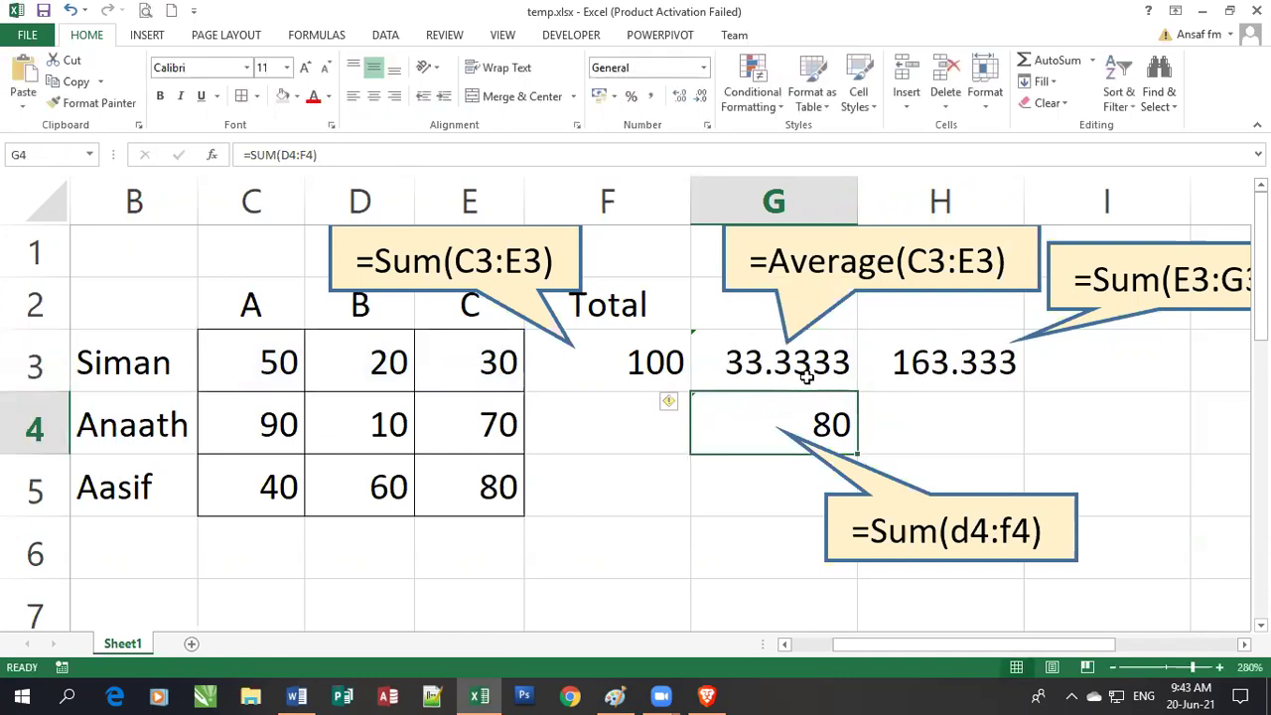
# Delete the SUM formulas in H3 and G4 together with their =Sum(E3:G3) and =Sum(d4:f4) callouts
pyautogui.click(936, 363)
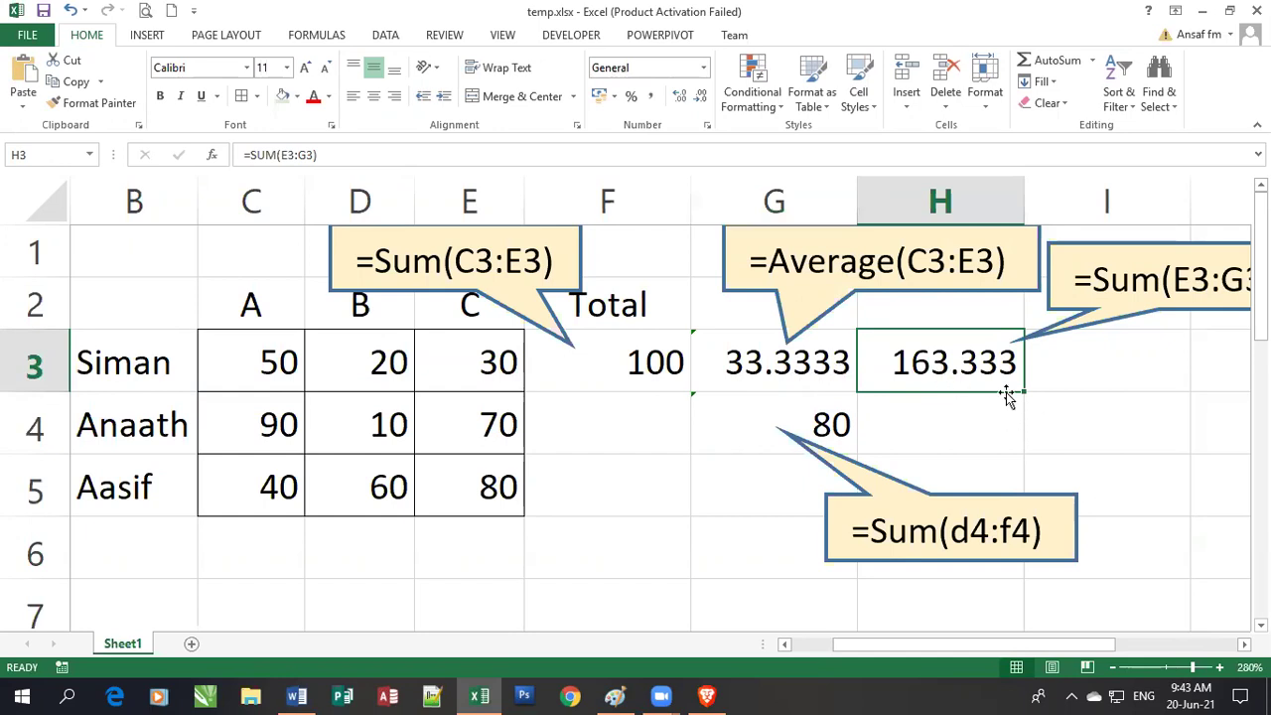
pyautogui.press('Delete')
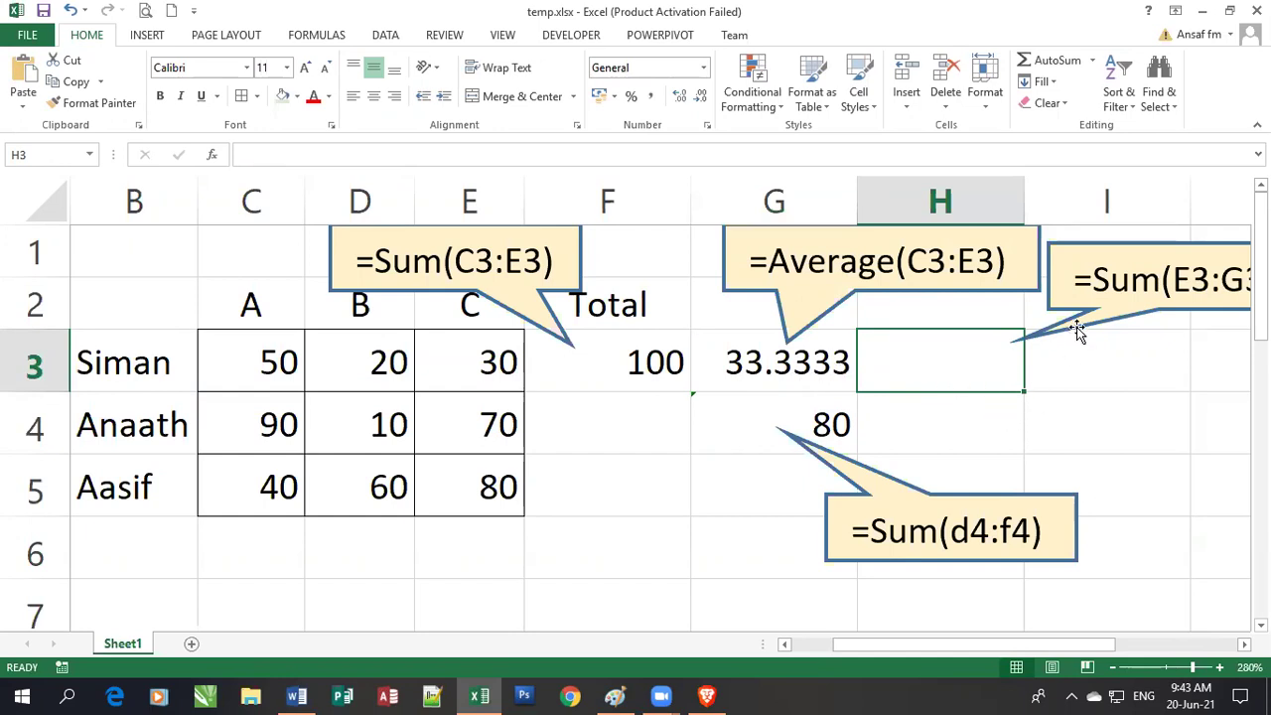
pyautogui.click(1077, 327)
pyautogui.press('Delete')
pyautogui.click(936, 502)
pyautogui.press('Delete')
pyautogui.click(849, 424)
pyautogui.press('Delete')
pyautogui.click(983, 444)
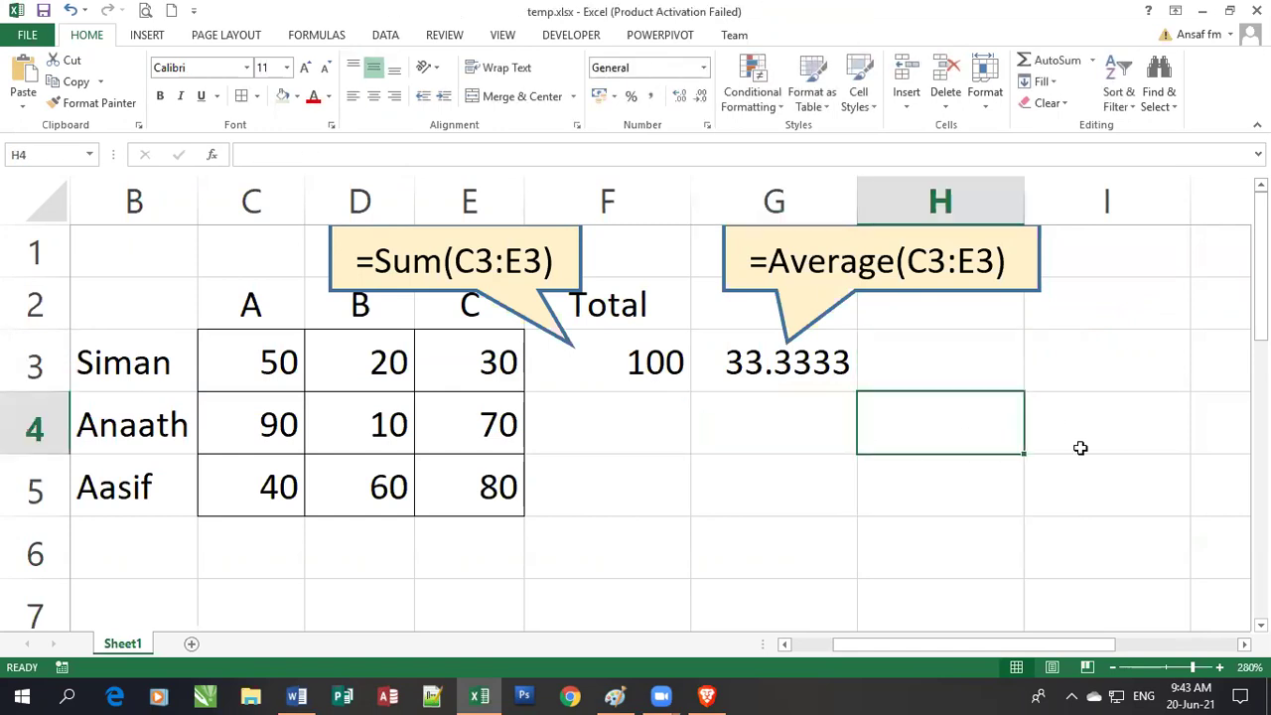
# Enter the heading Average in G2 and move the =Average(C3:E3) callout clear of it, with its tail pointing at G3
pyautogui.click(651, 363)
pyautogui.click(728, 305)
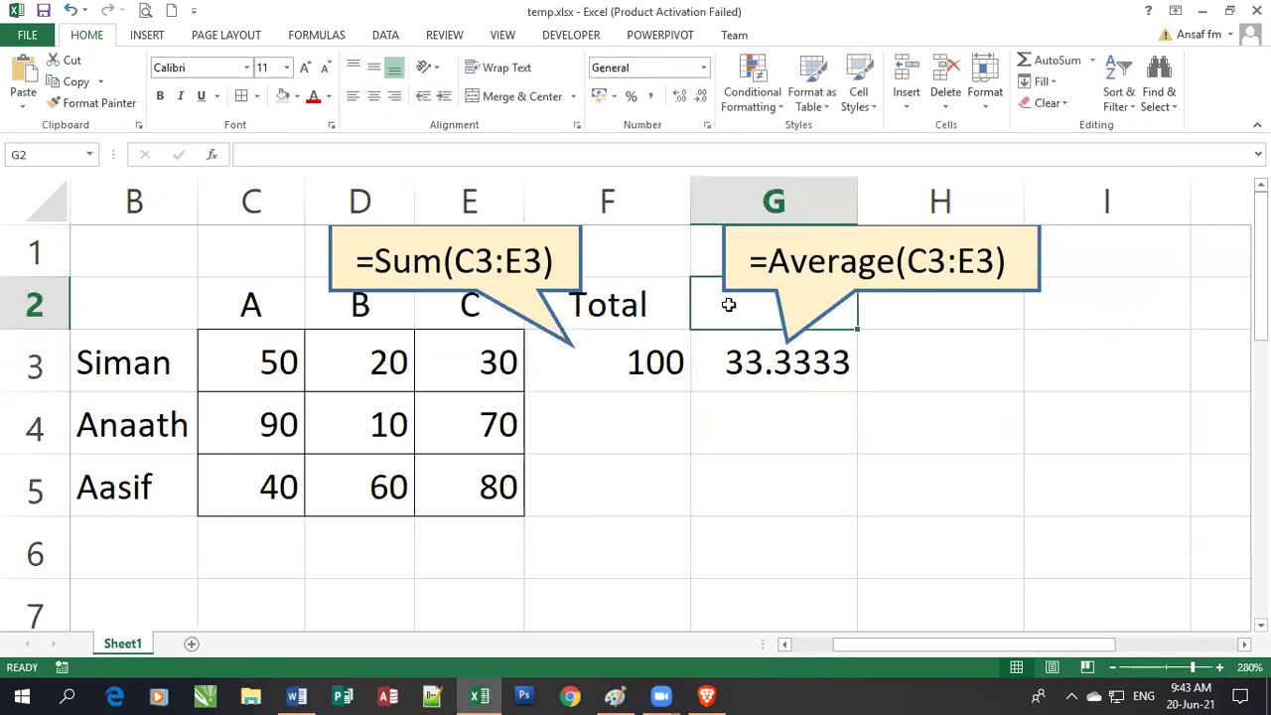
pyautogui.write('Average')
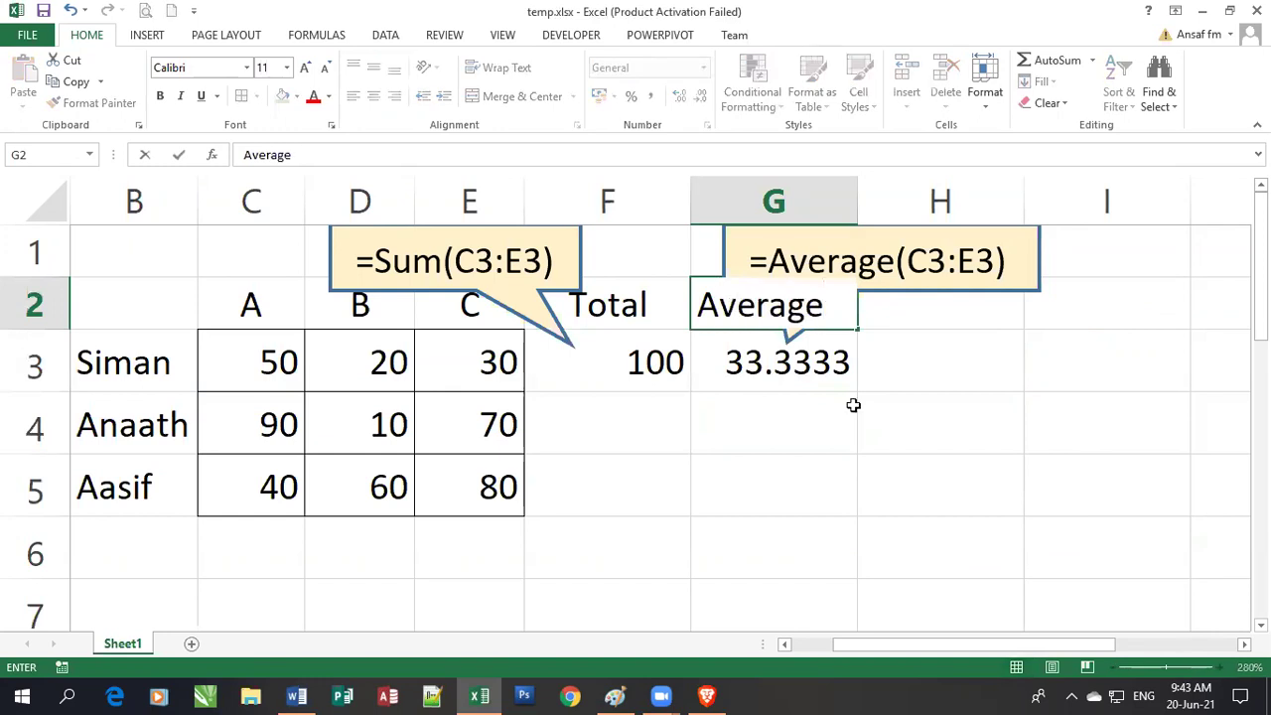
pyautogui.click(887, 452)
pyautogui.moveTo(848, 286); pyautogui.dragTo(970, 290)
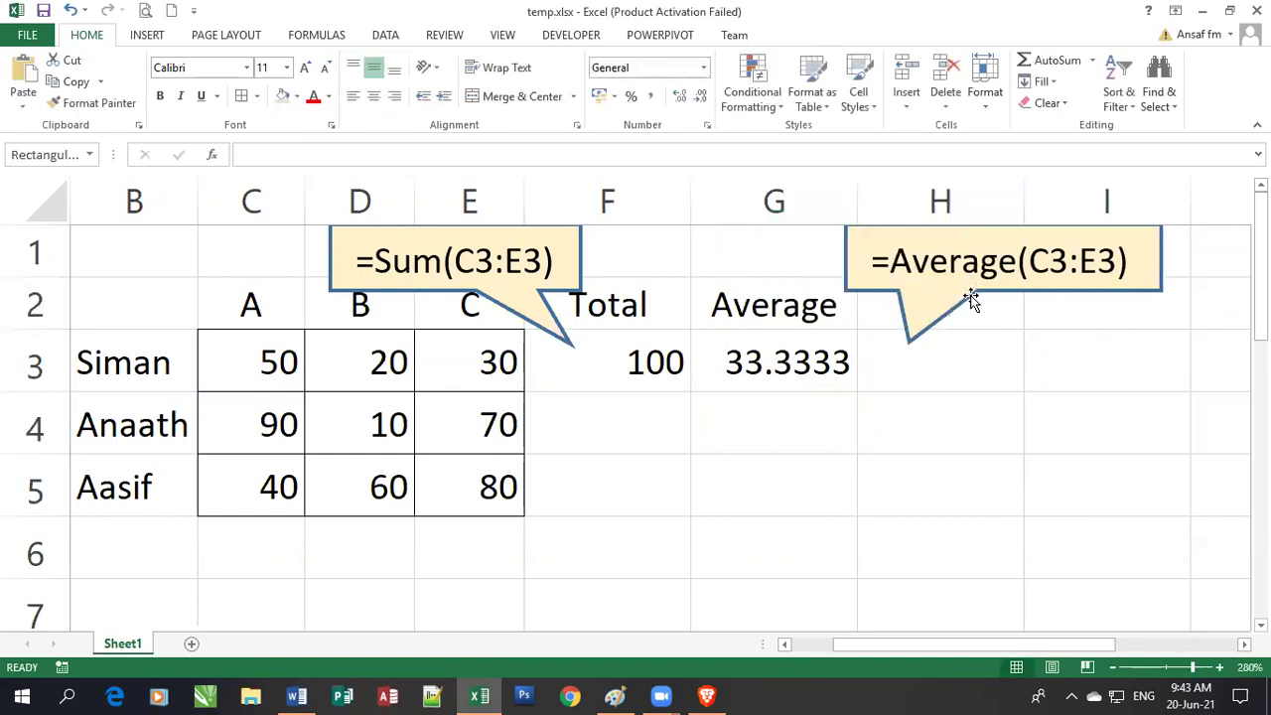
pyautogui.moveTo(912, 346); pyautogui.dragTo(854, 340)
# Fill the total formula from F3 down to F5 and the average formula from G3 down to G5
pyautogui.click(672, 363)
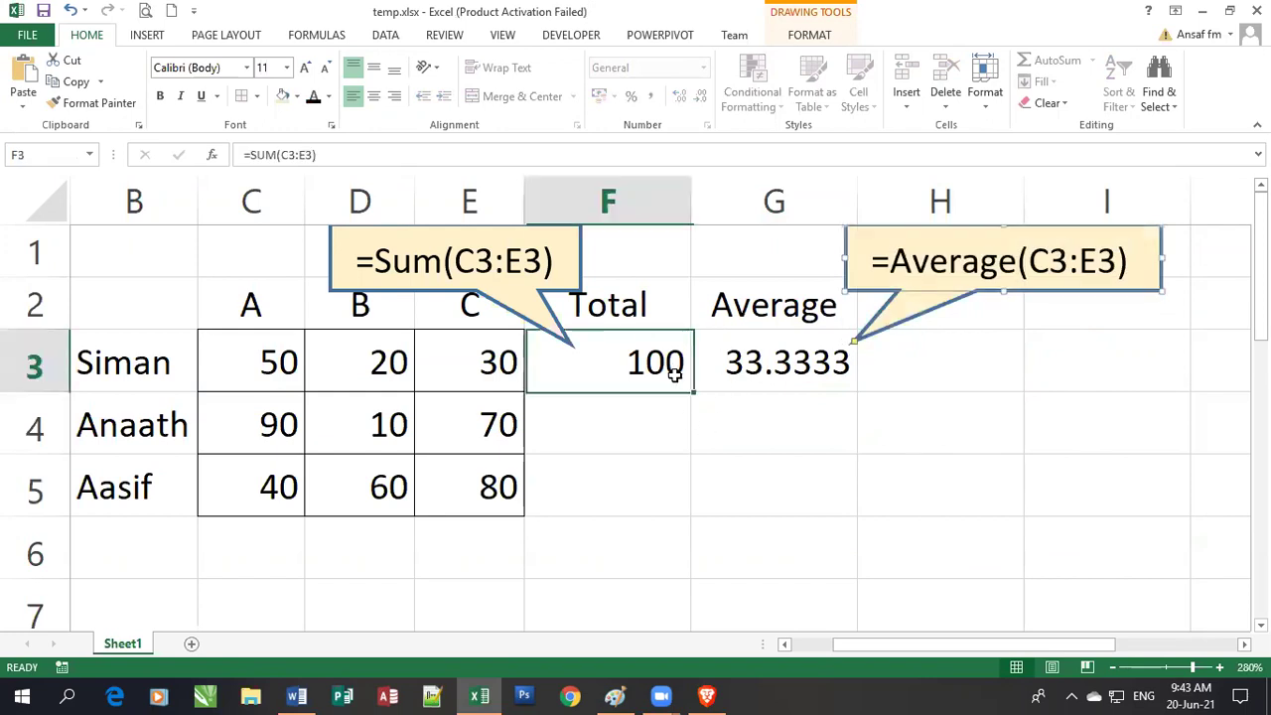
pyautogui.moveTo(689, 391); pyautogui.dragTo(685, 511)
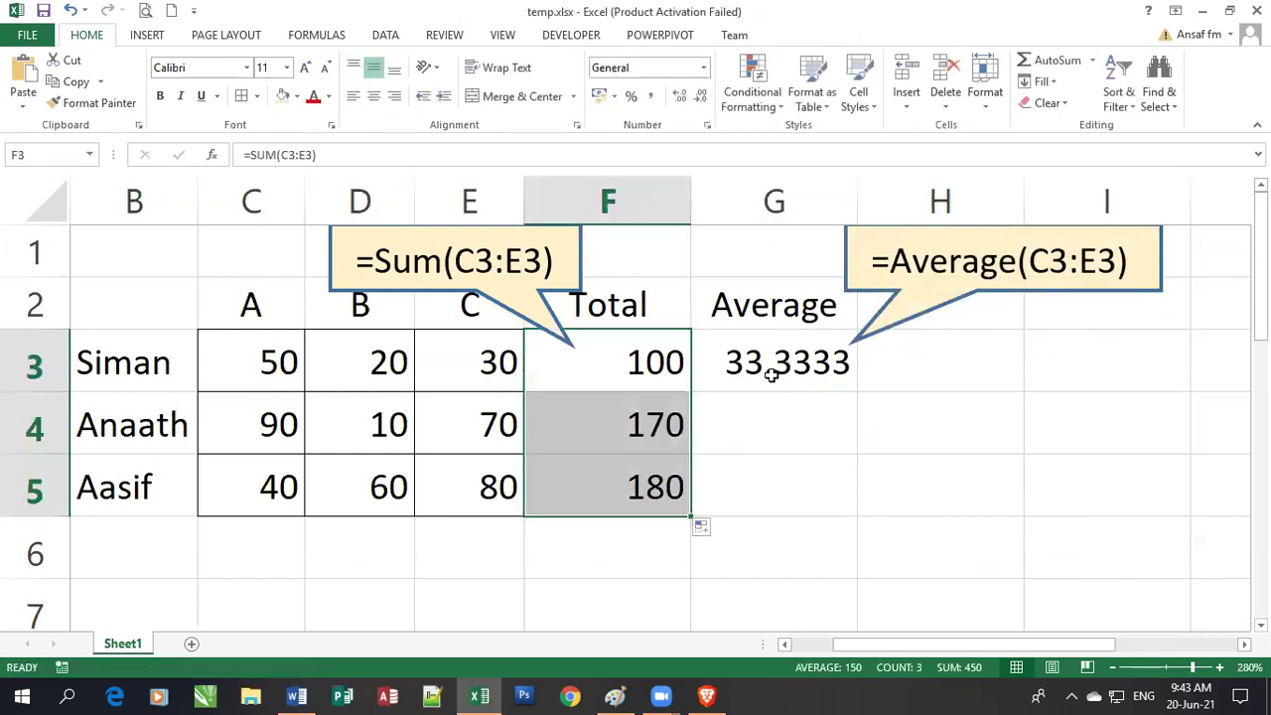
pyautogui.click(757, 349)
pyautogui.moveTo(859, 392); pyautogui.dragTo(857, 512)
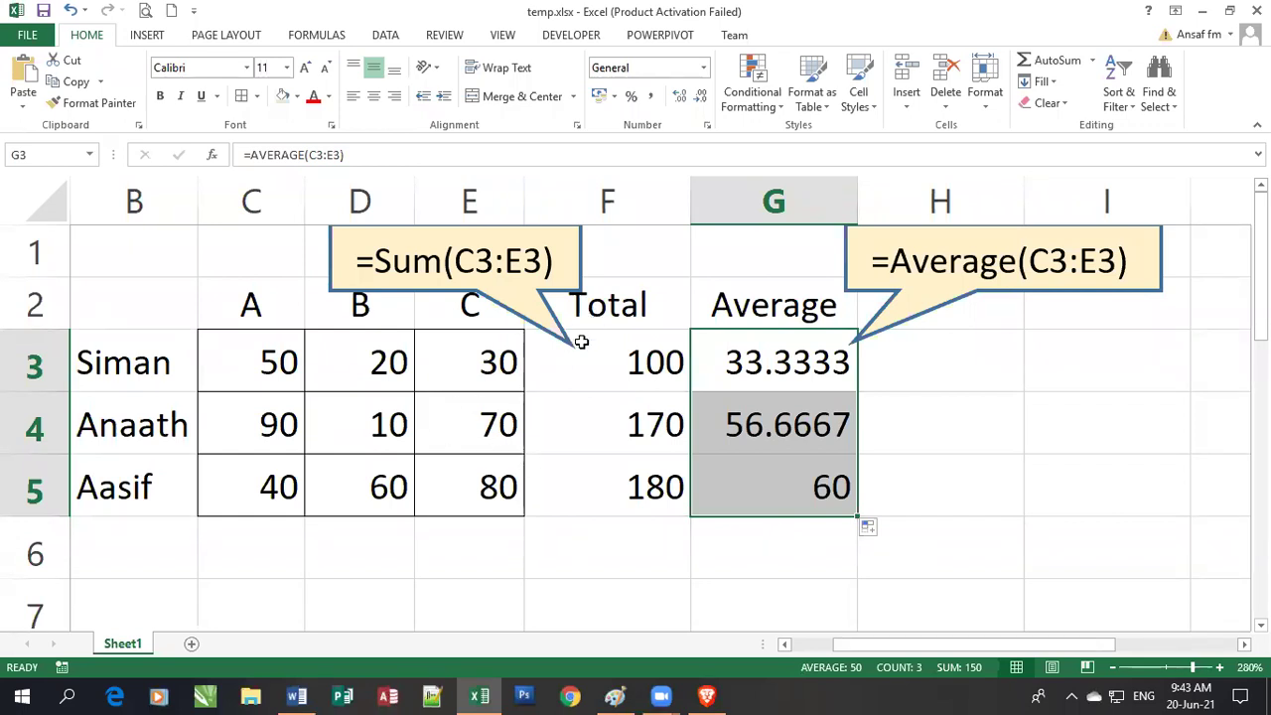
pyautogui.click(627, 365)
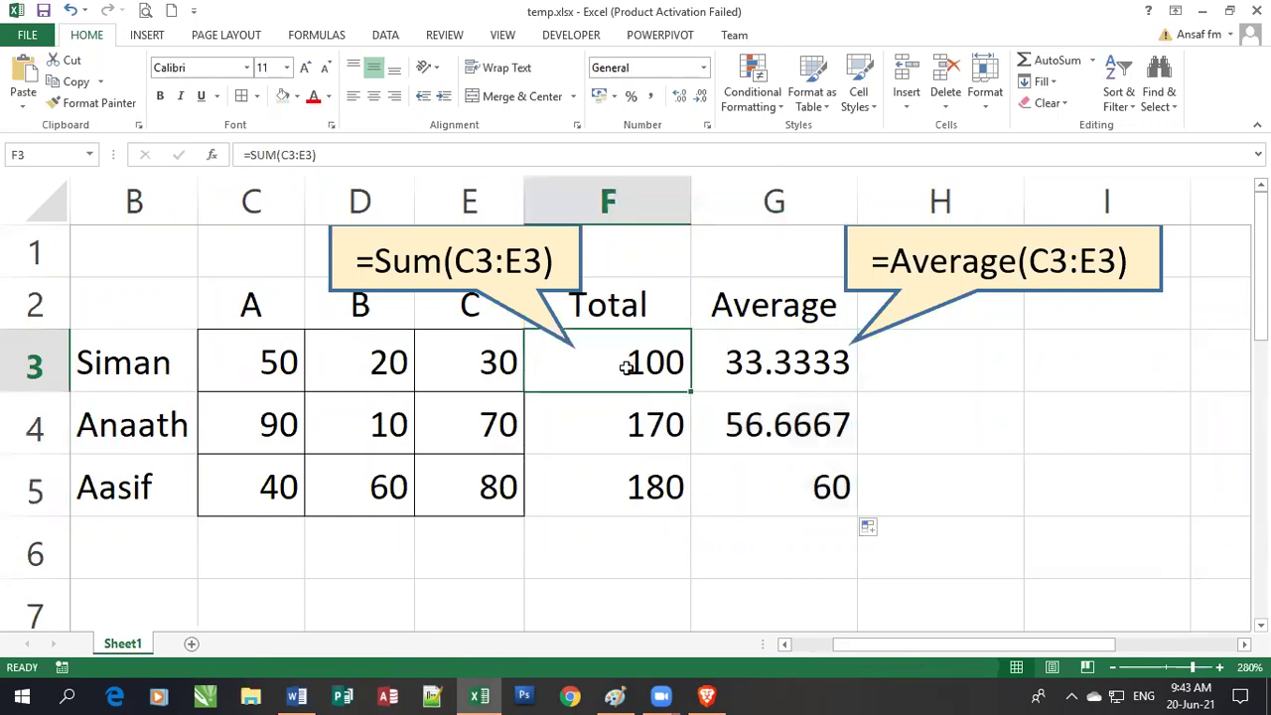
# Delete the copied total formulas in F4 and F5
pyautogui.click(779, 370)
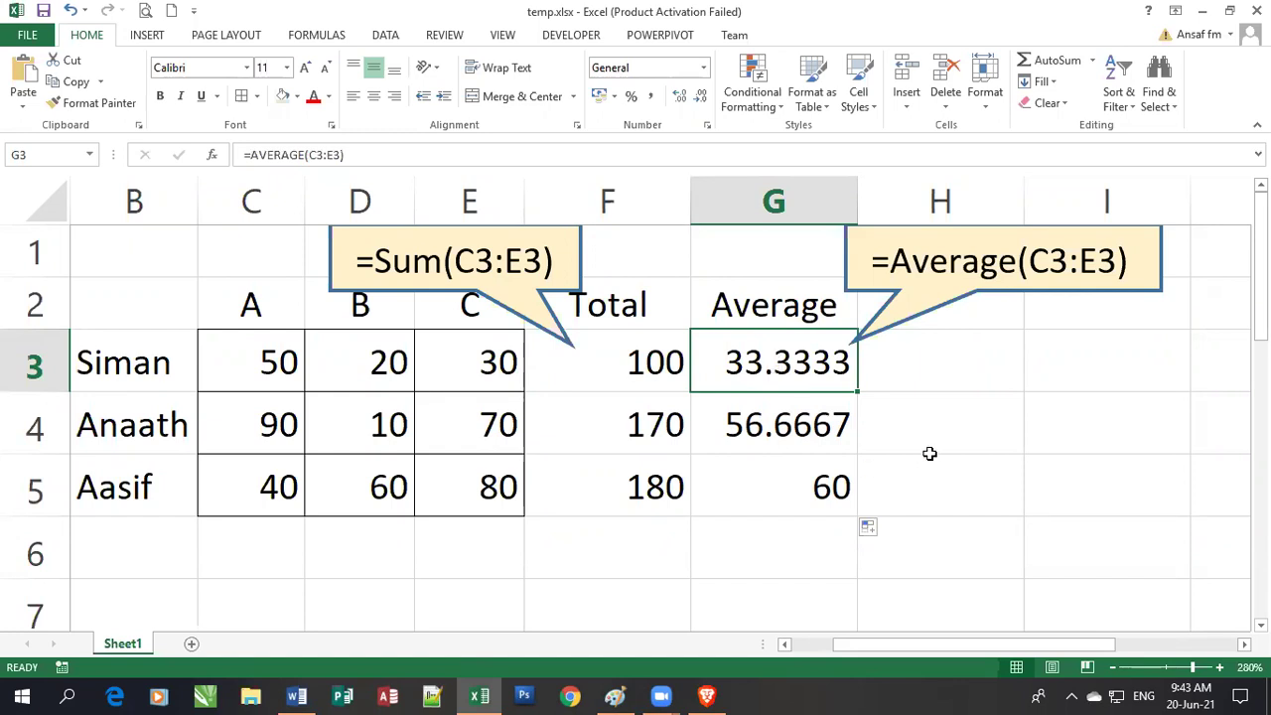
pyautogui.click(948, 486)
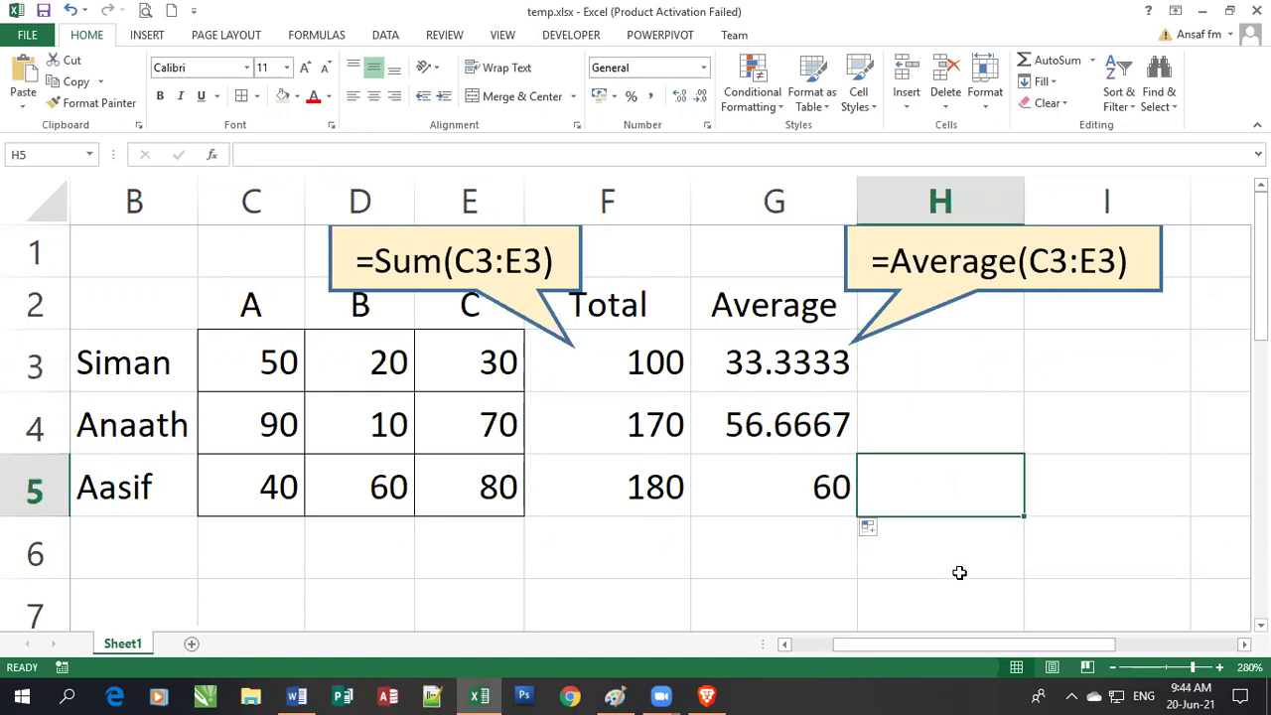
pyautogui.click(668, 367)
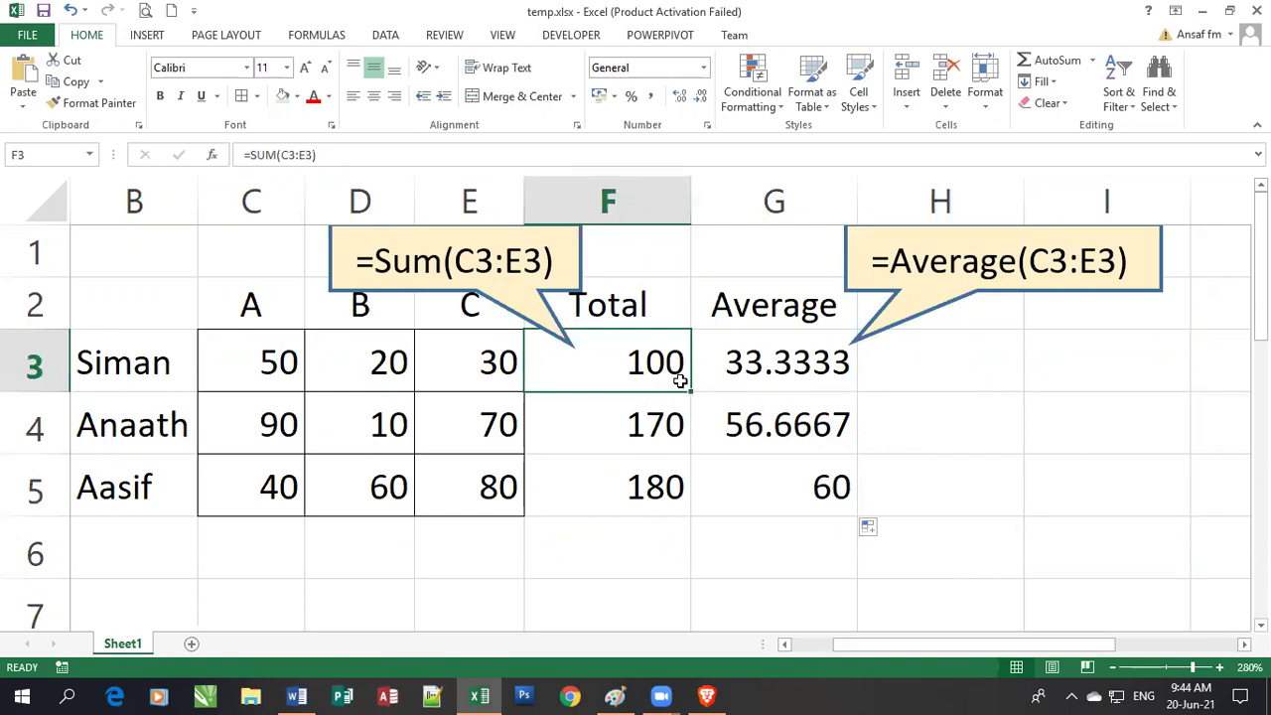
pyautogui.moveTo(675, 399); pyautogui.dragTo(659, 480)
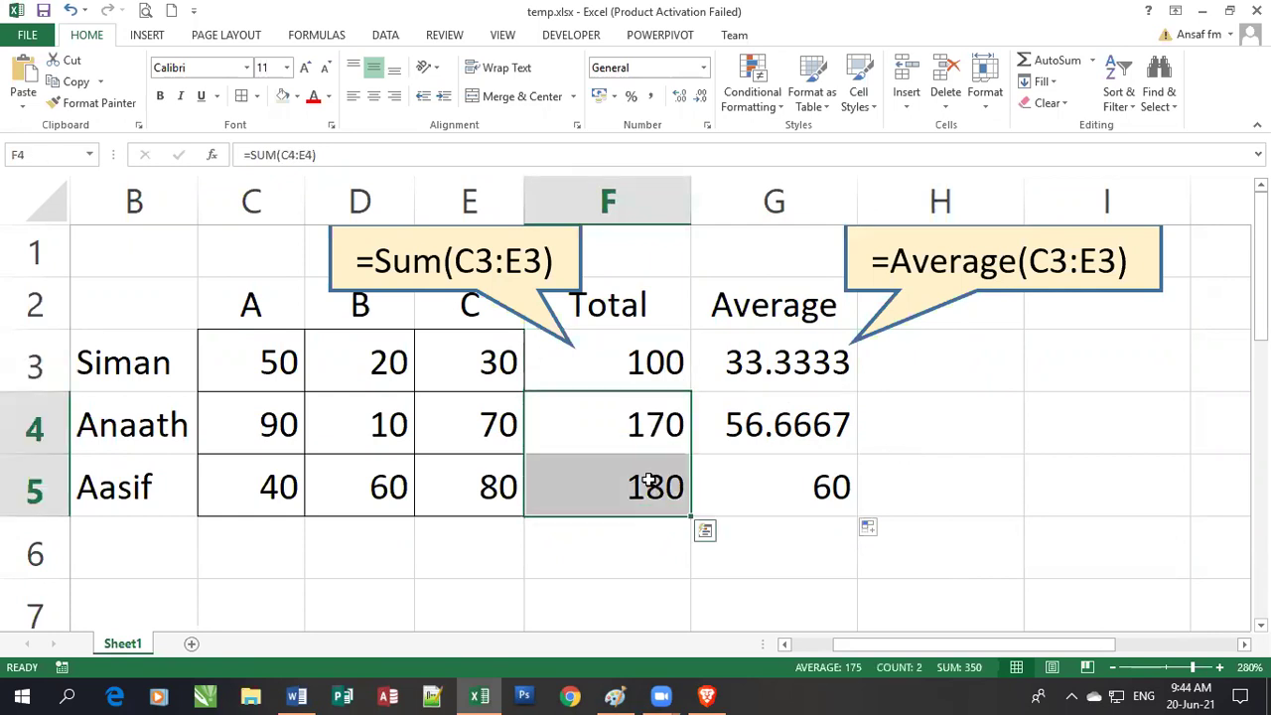
pyautogui.press('Delete')
# Cut the total formula from F3 and paste it into F5, inspect its cell references there, and undo the move
pyautogui.click(636, 363)
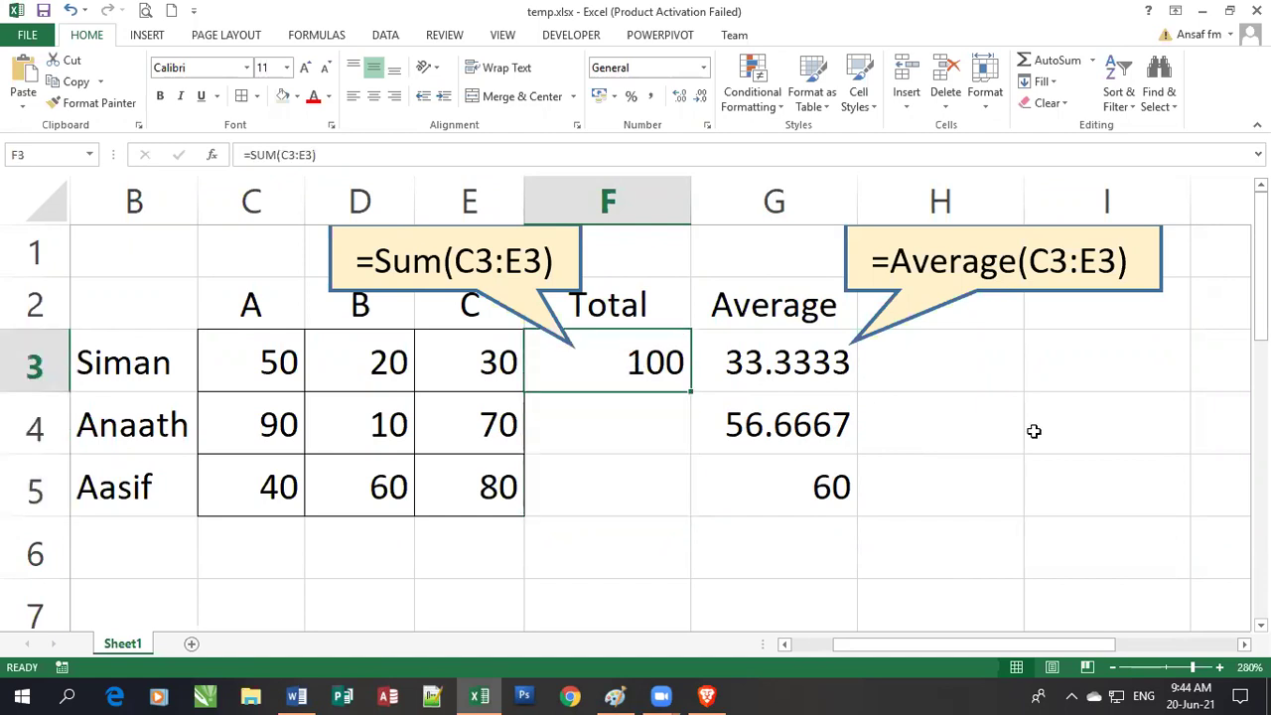
pyautogui.hotkey('ctrl', 'c')
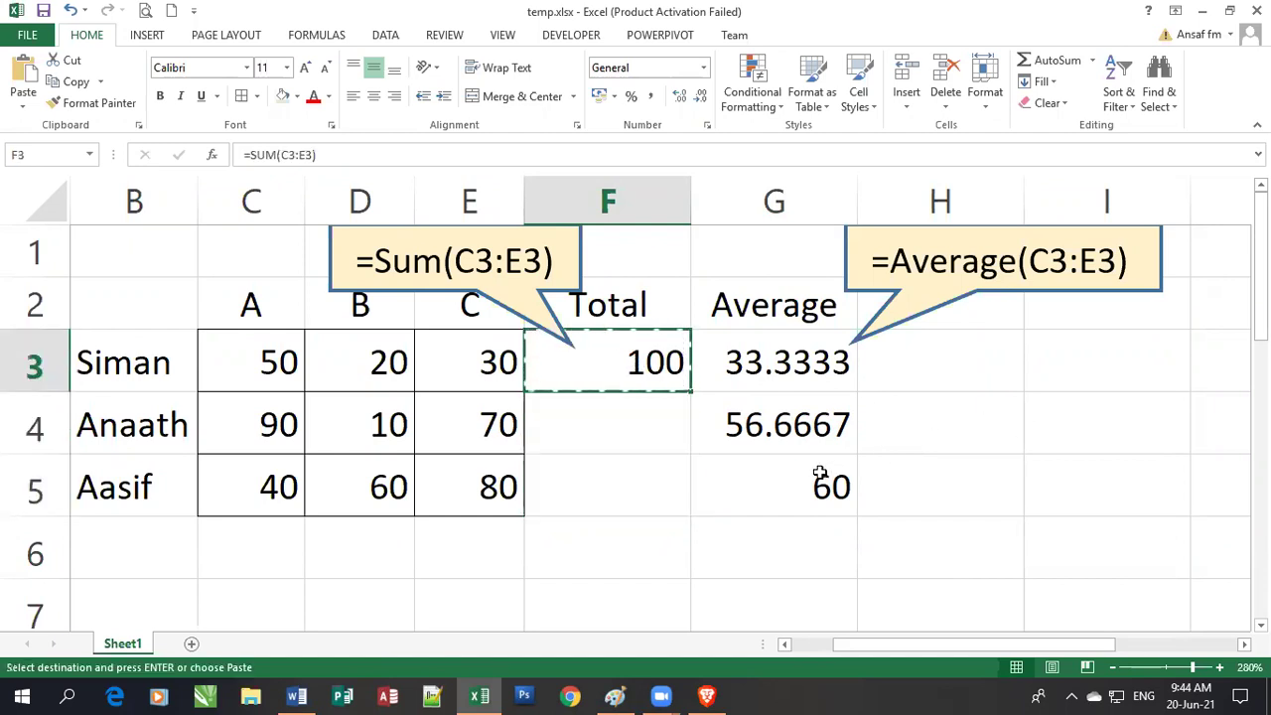
pyautogui.click(630, 503)
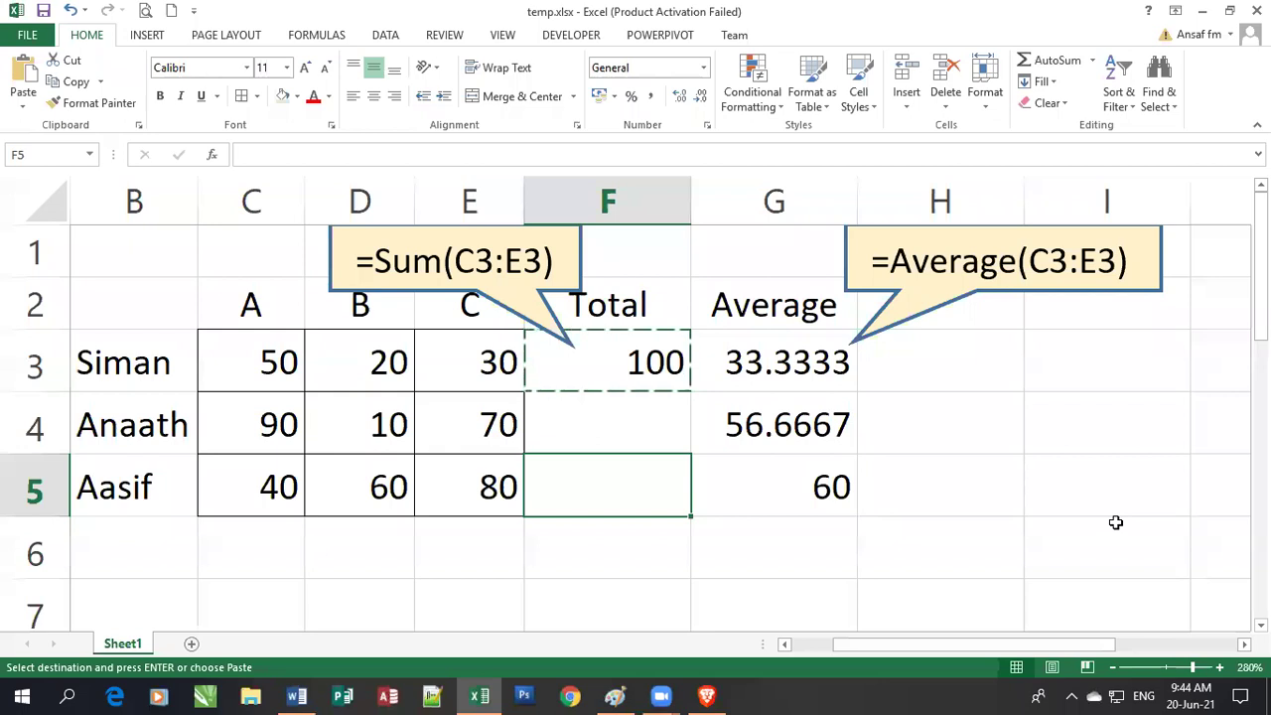
pyautogui.press('Return')
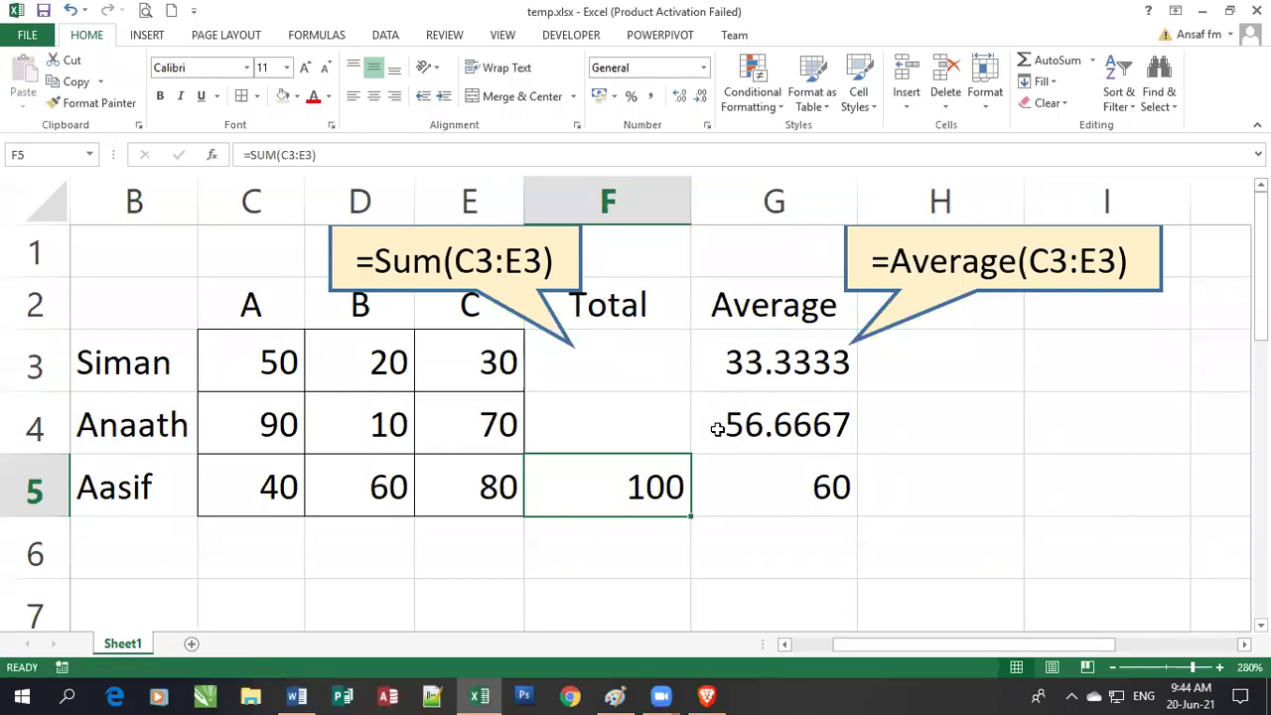
pyautogui.doubleClick(616, 487)
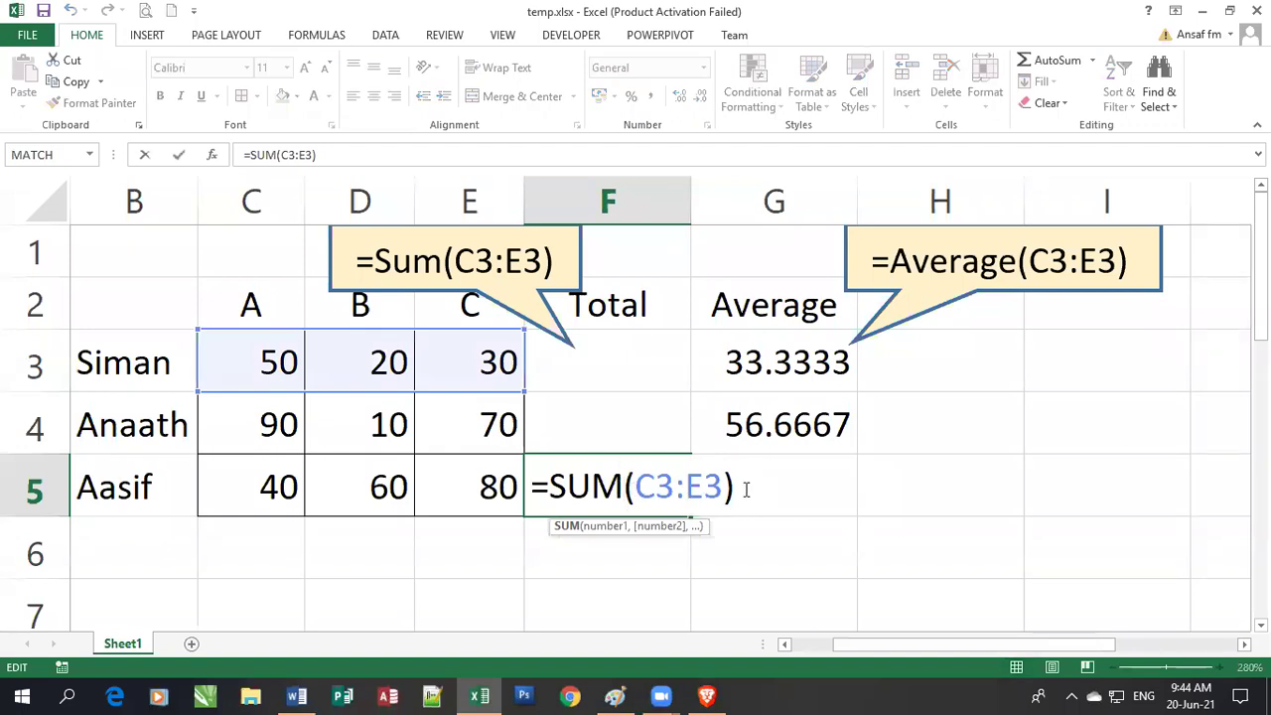
pyautogui.press('Escape')
pyautogui.hotkey('ctrl', 'z')
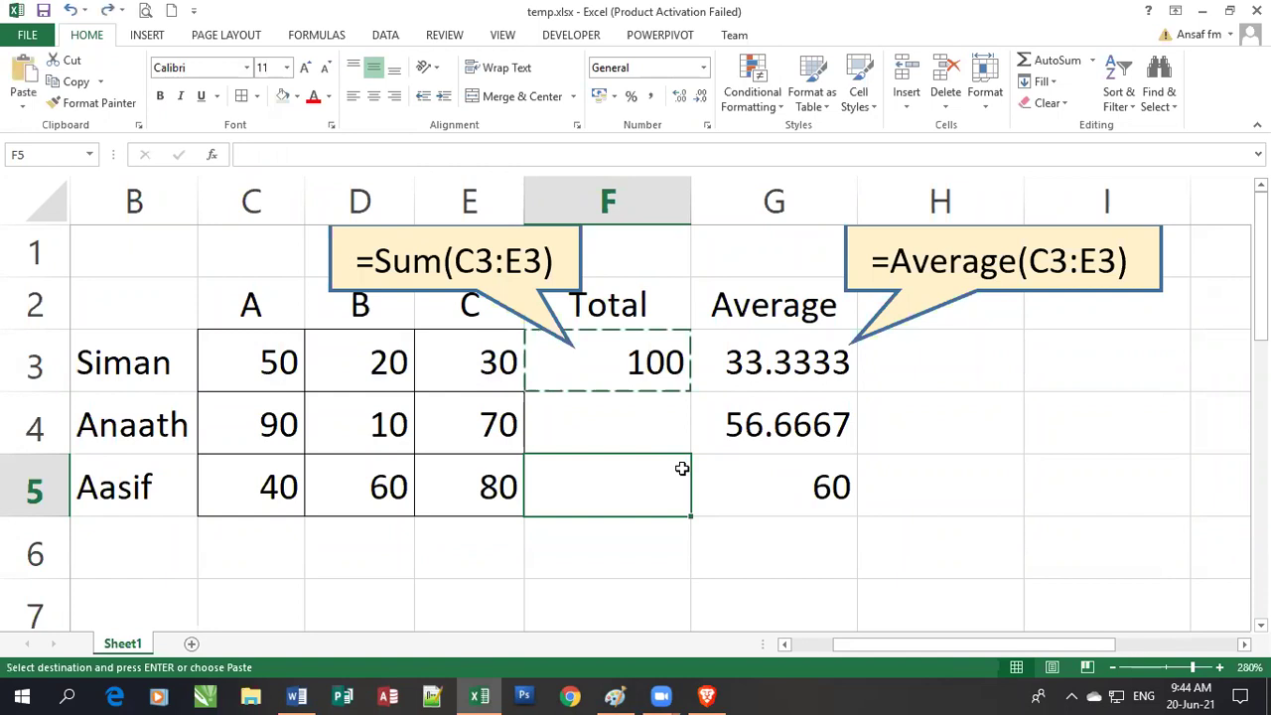
# Copy the total formula from F3 and paste it into F5
pyautogui.click(646, 369)
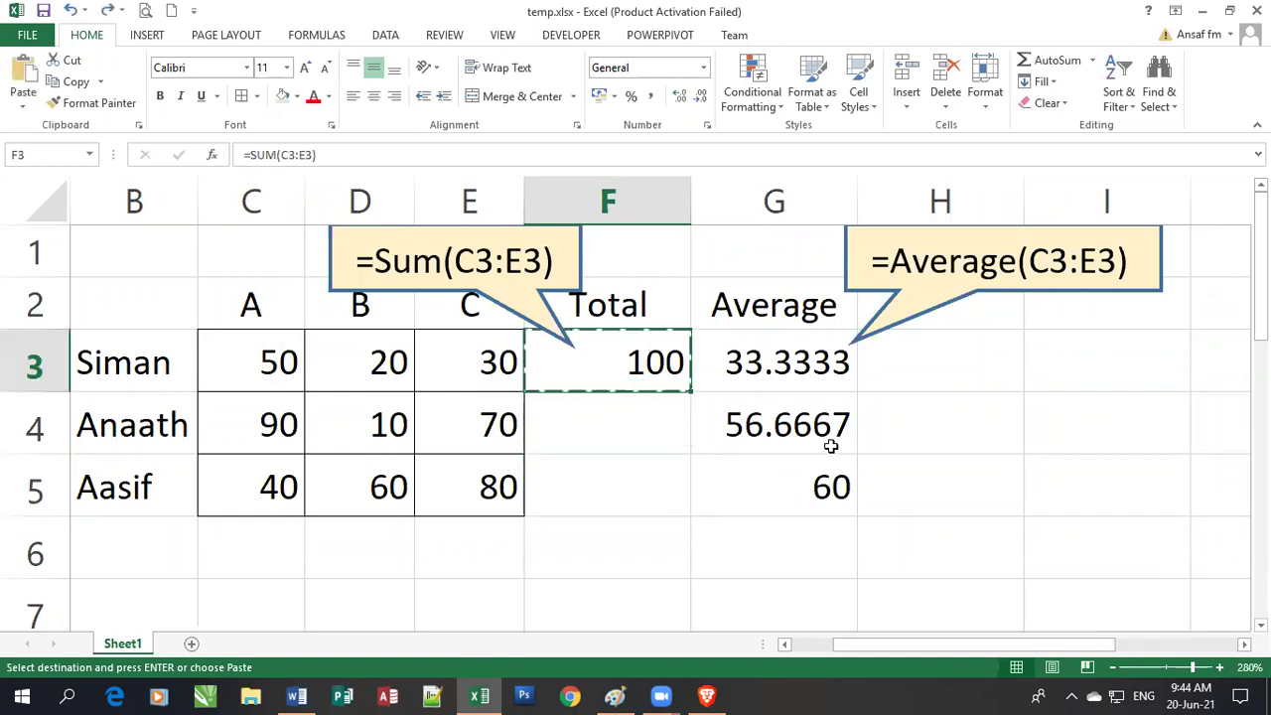
pyautogui.click(640, 499)
pyautogui.hotkey('ctrl', 'v')
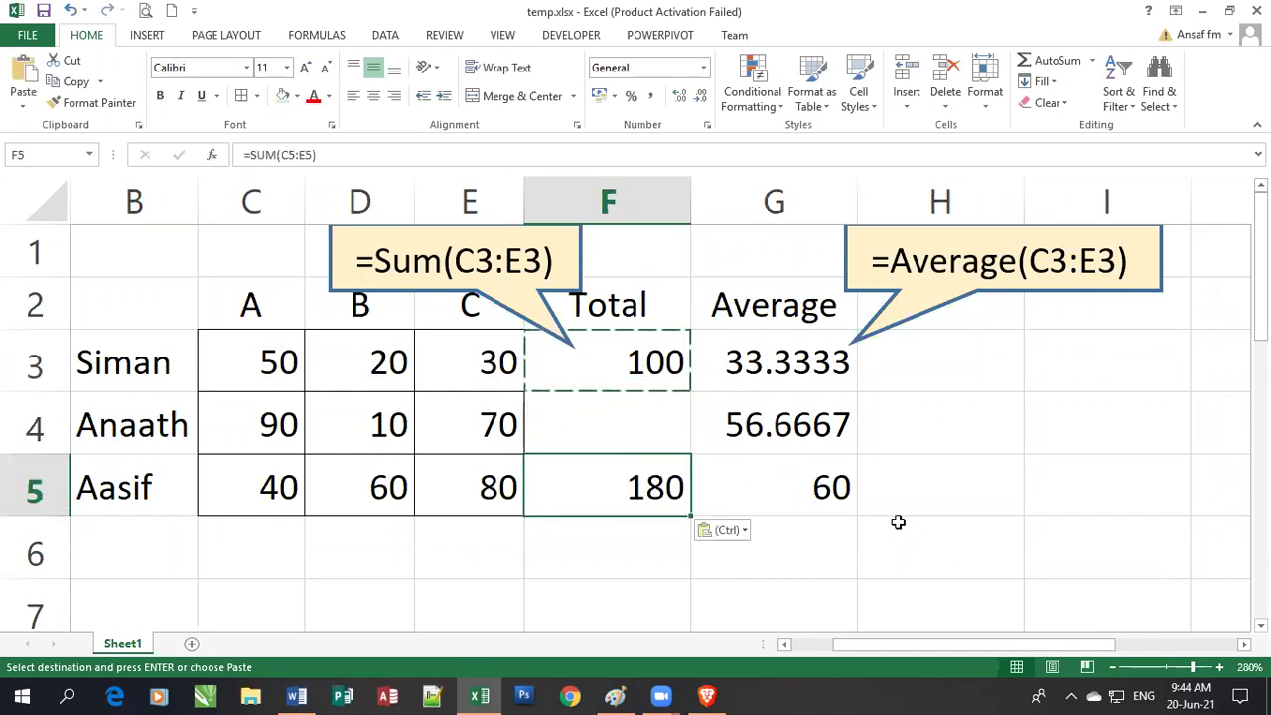